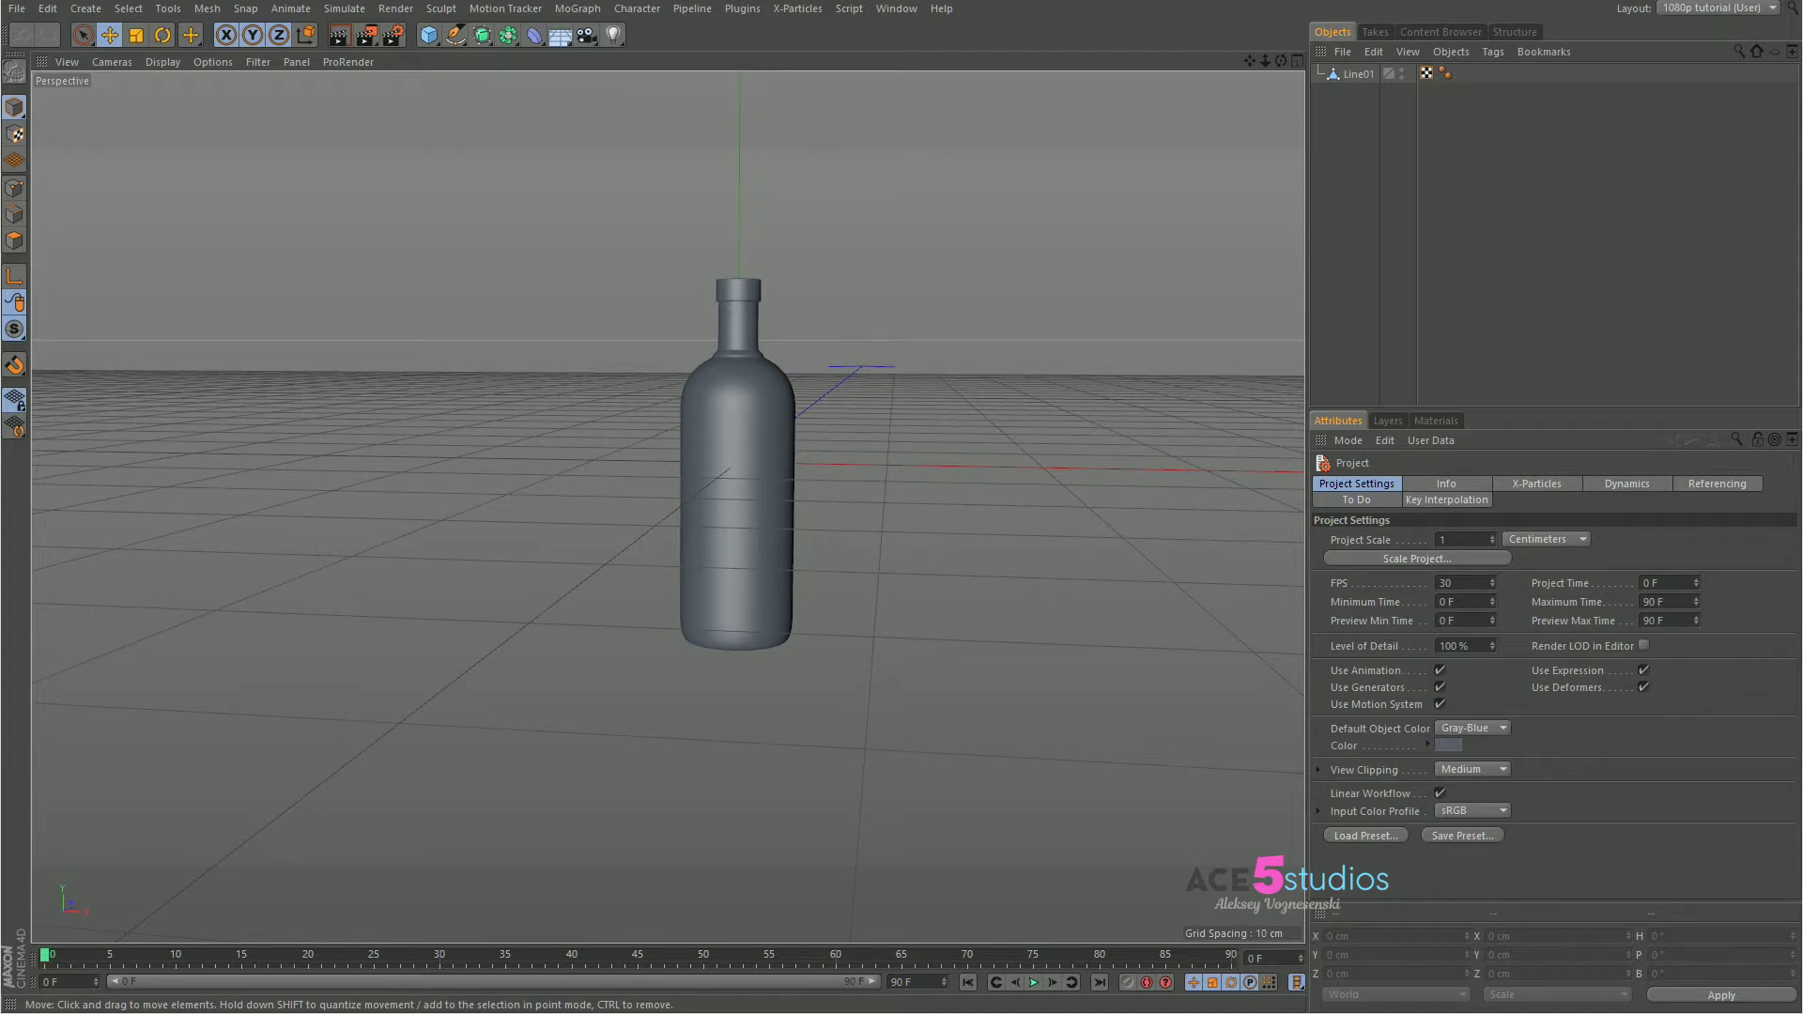
Raise the bottle along the Y axis to about 11.8 cm
click(785, 404)
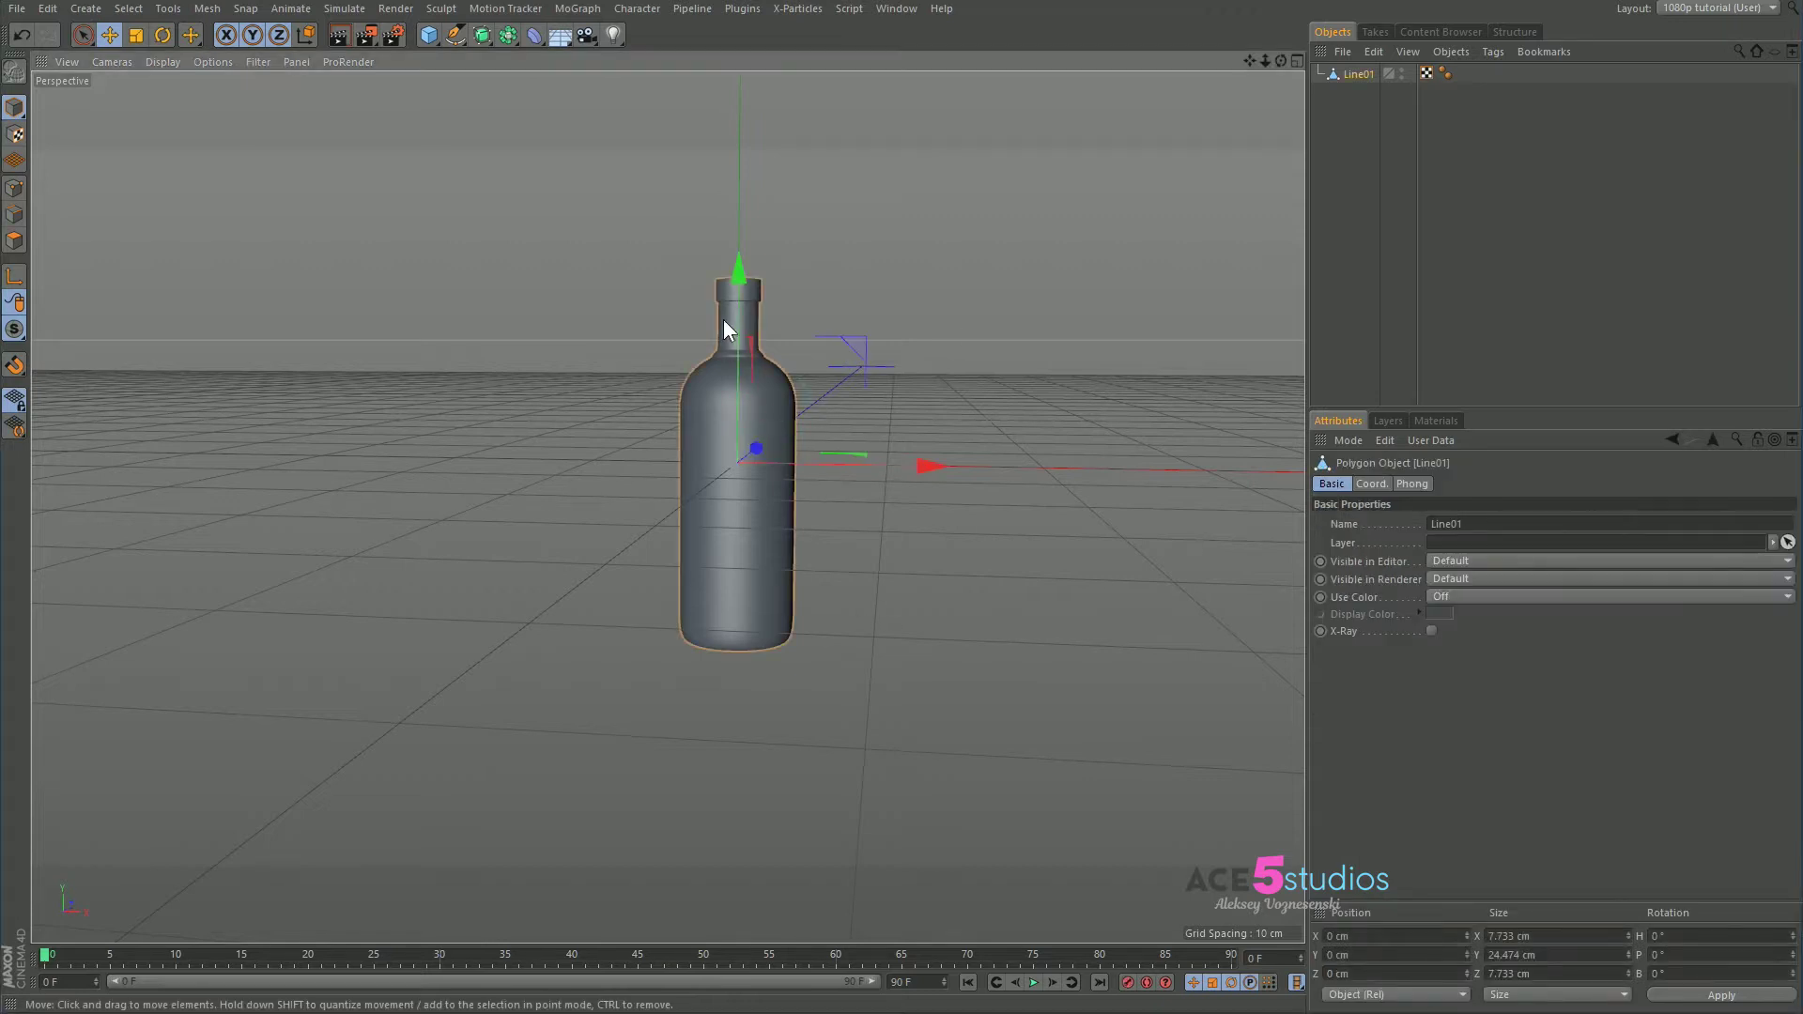
drag(742, 341, 767, 163)
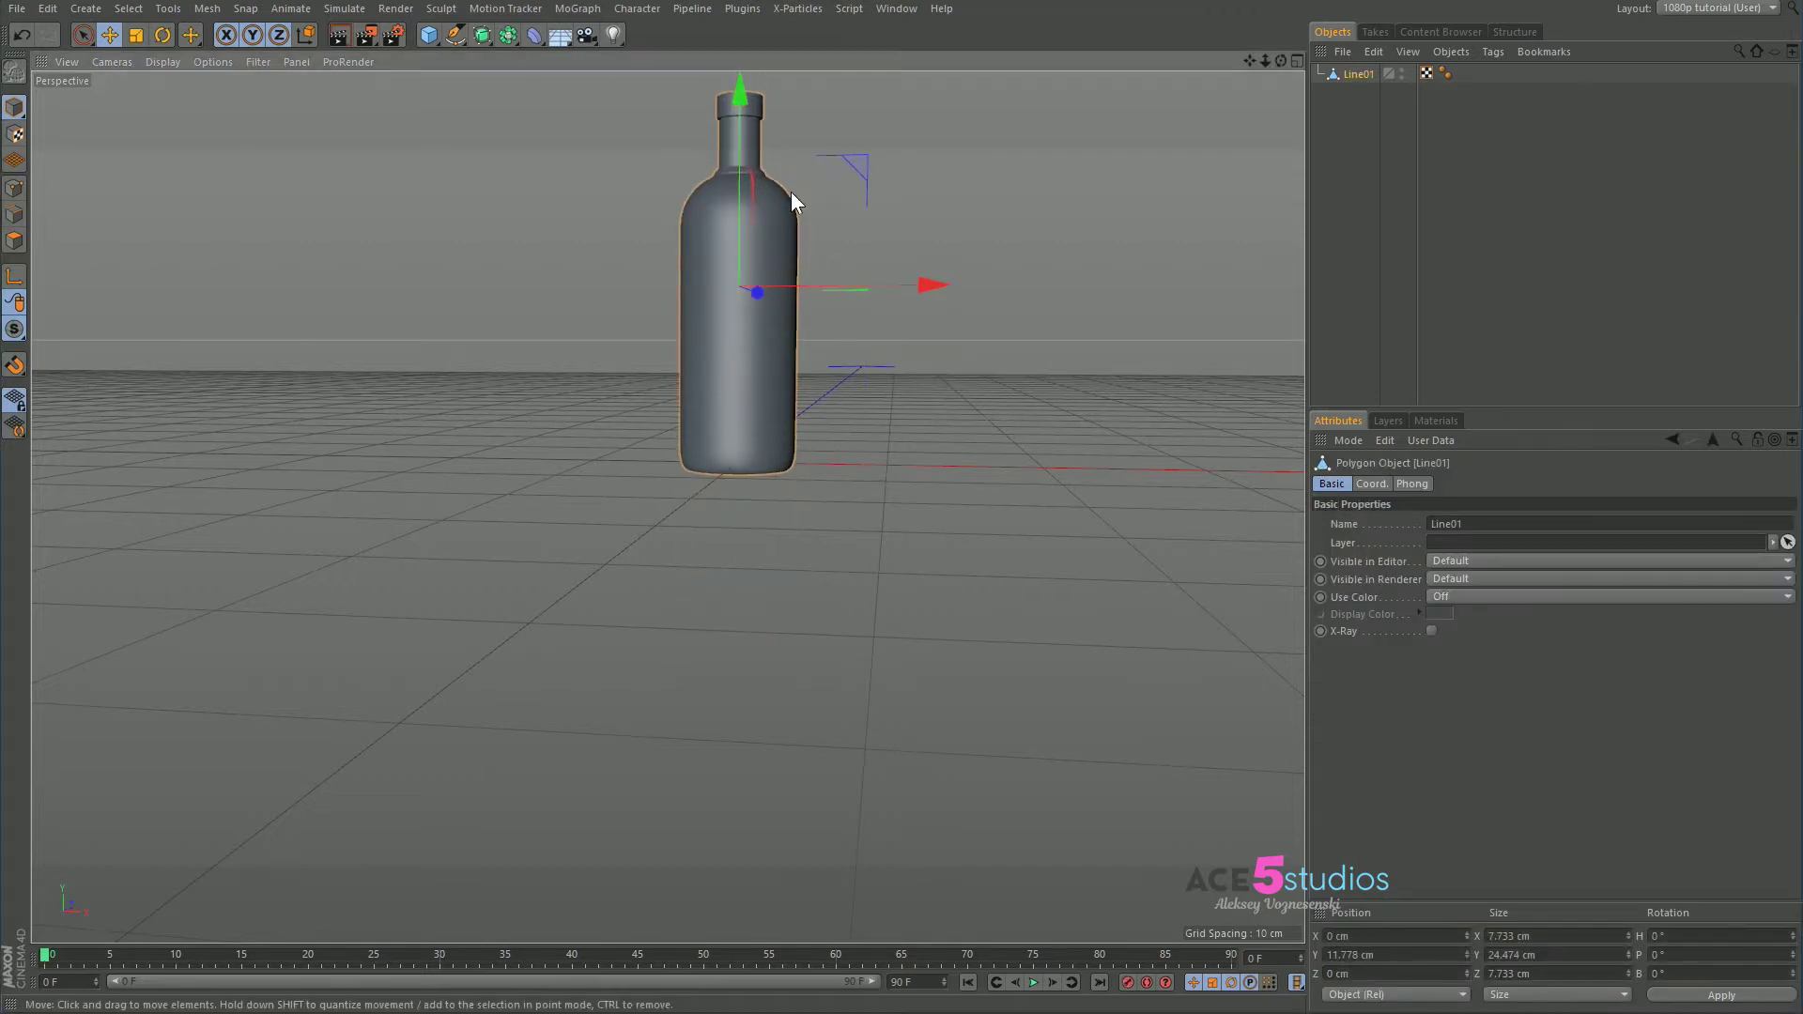
scroll(721, 304, down, 3)
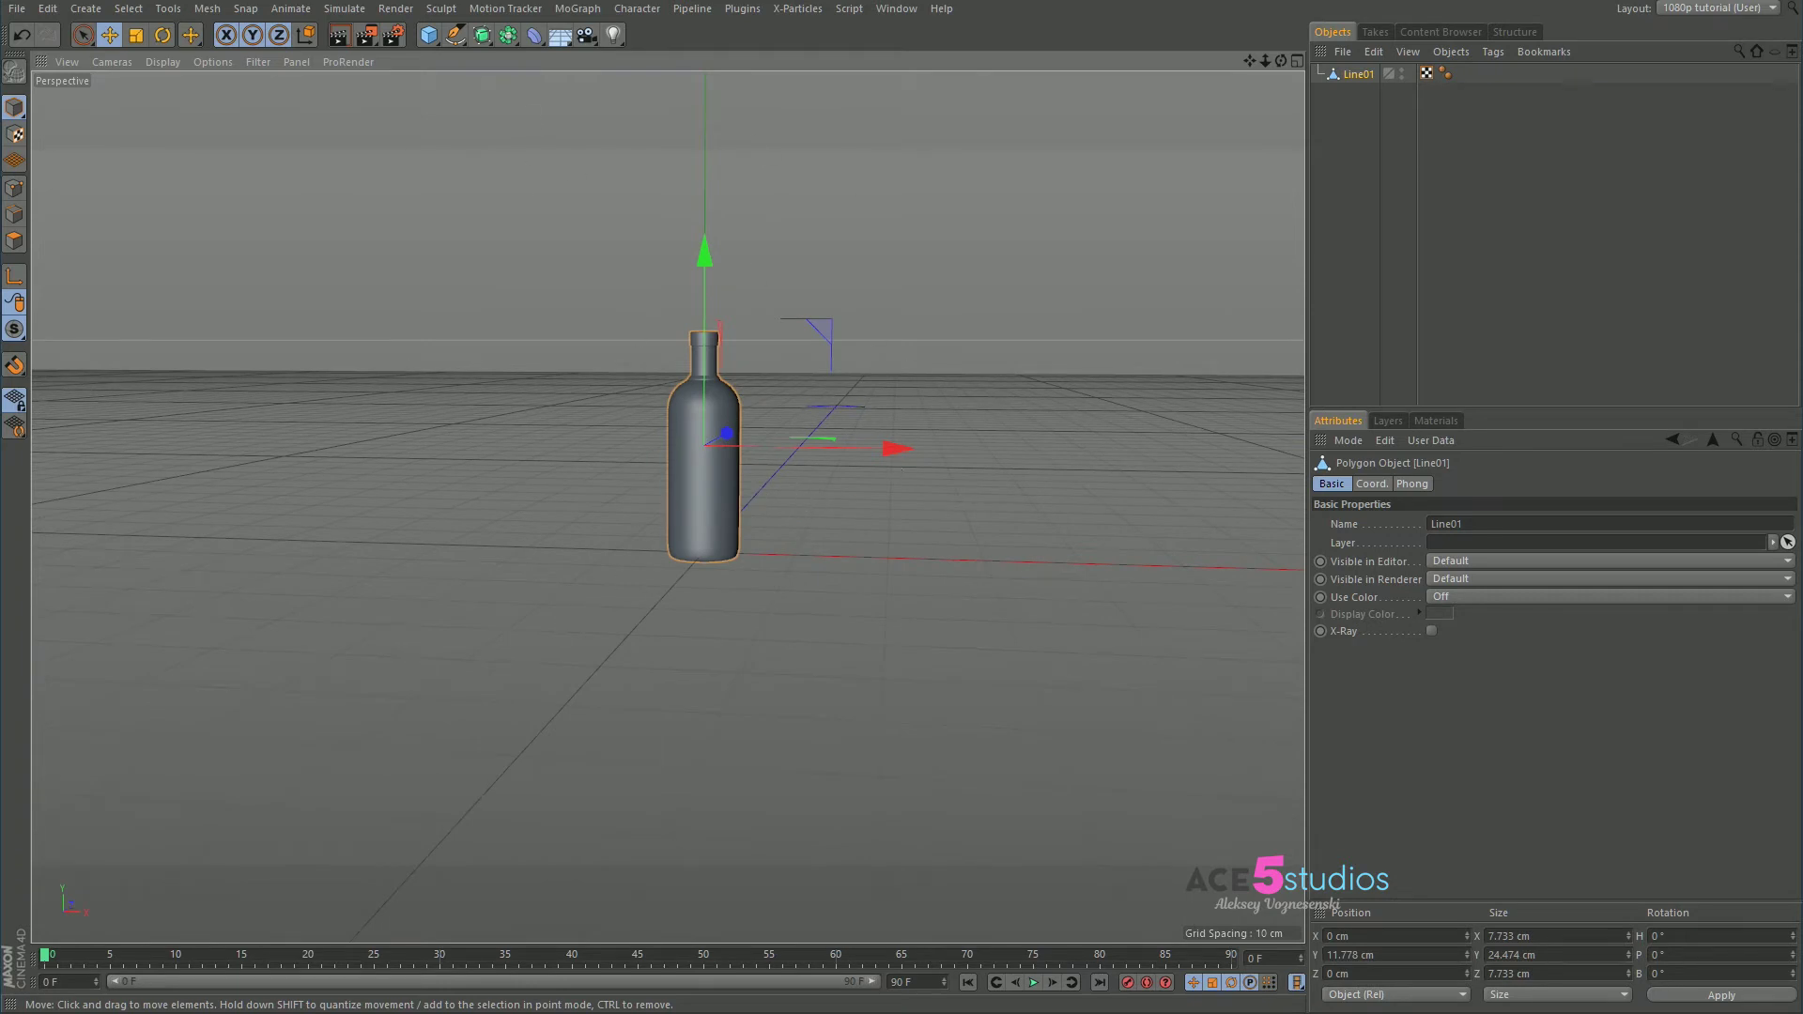
Add a 200 cm cube as a size reference, enlarge the bottle to about 252 cm tall, and delete the cube
click(428, 35)
scroll(314, 626, down, 4)
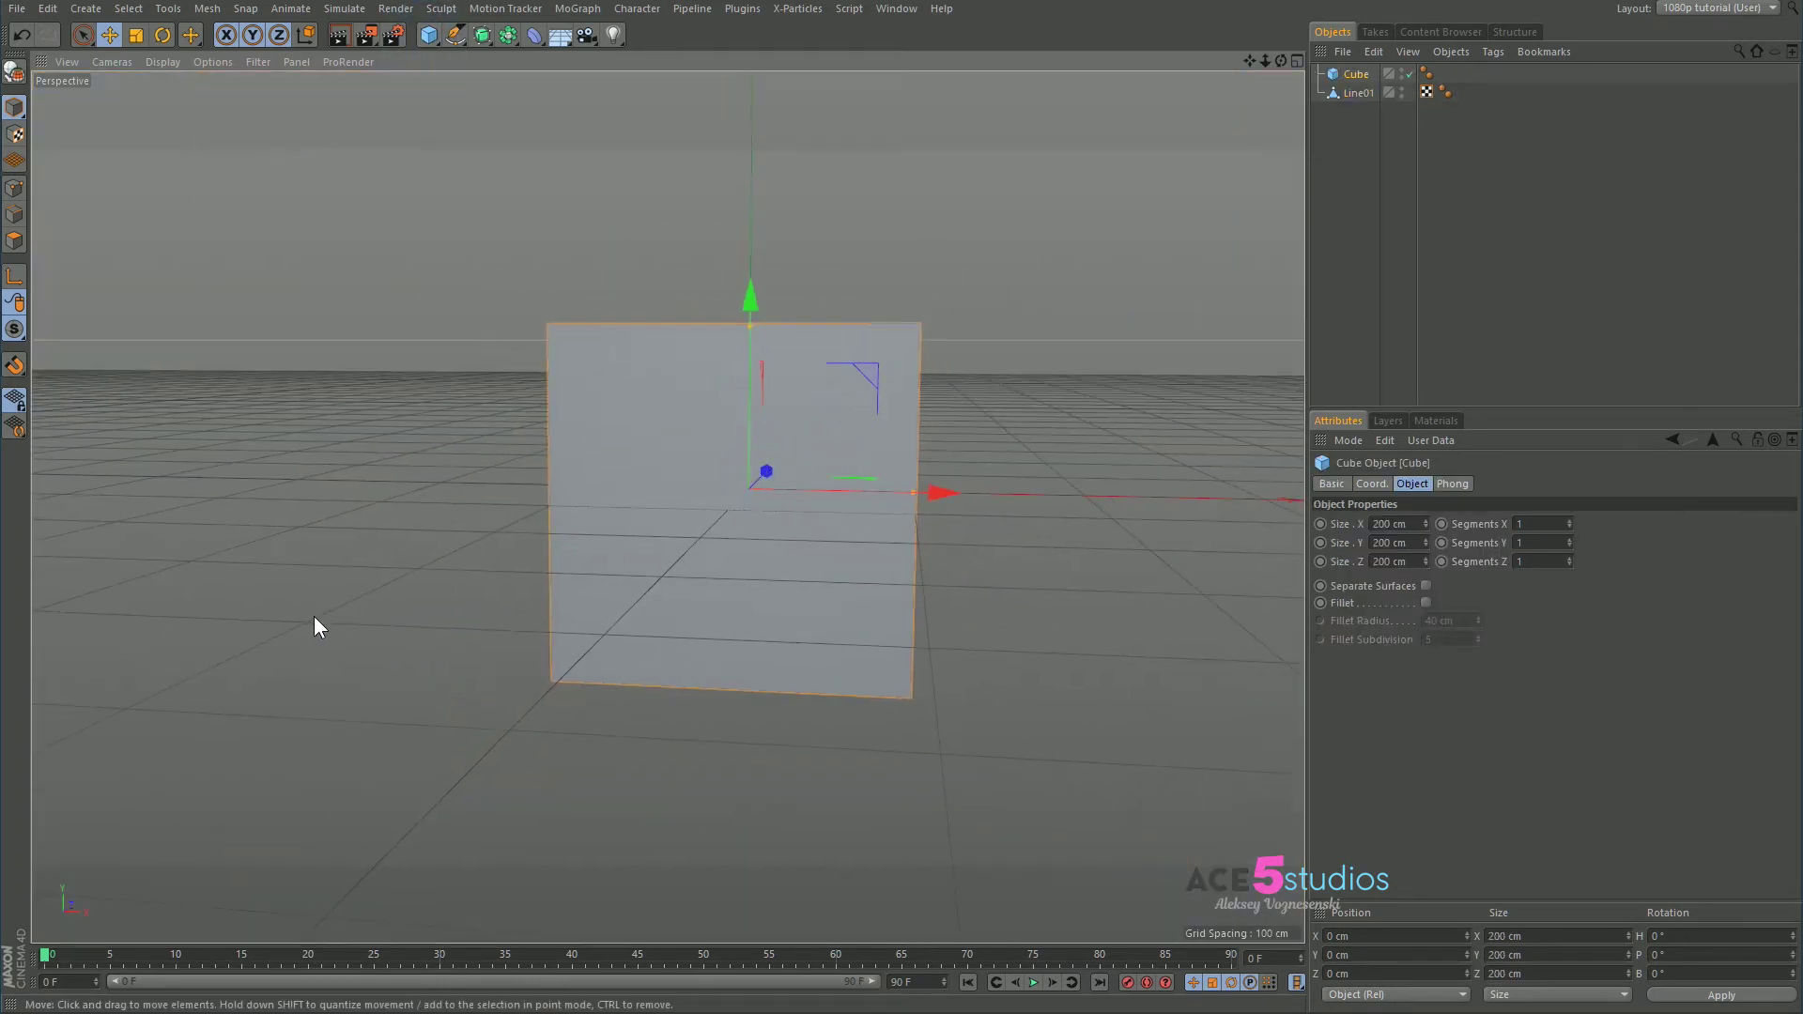
click(1359, 93)
key(t)
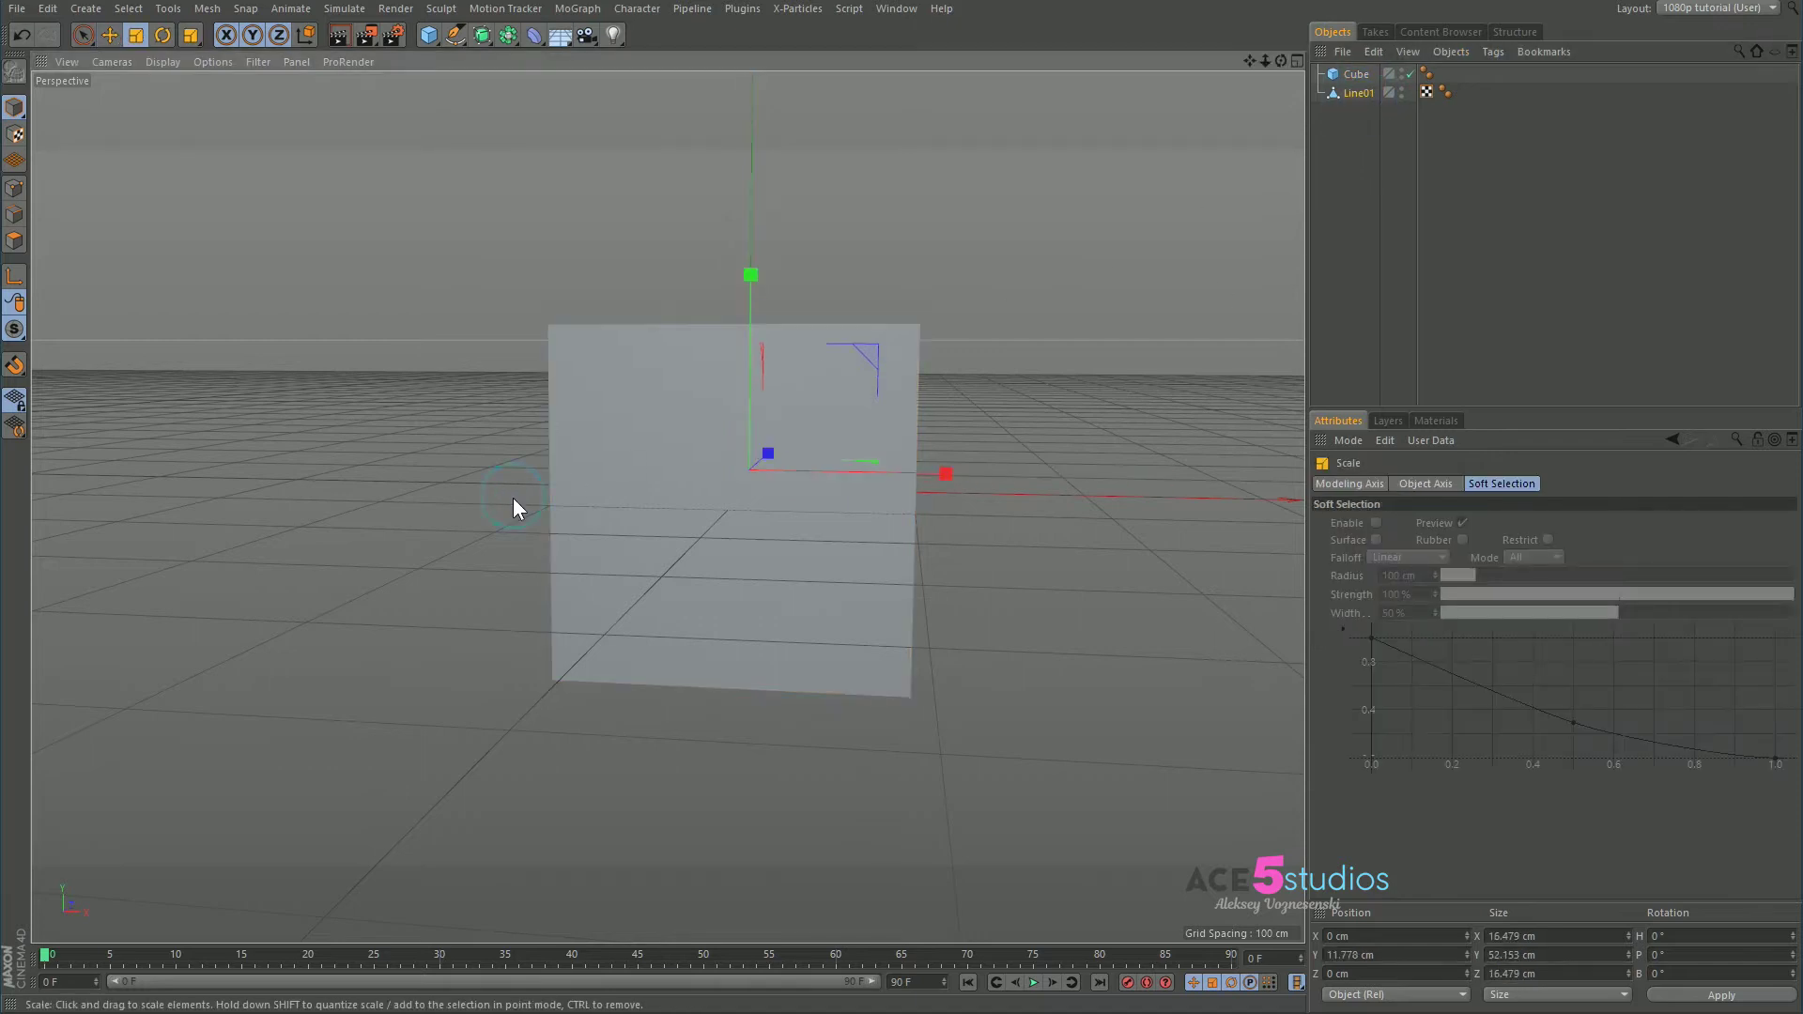
drag(513, 498, 1050, 437)
drag(51, 595, 611, 517)
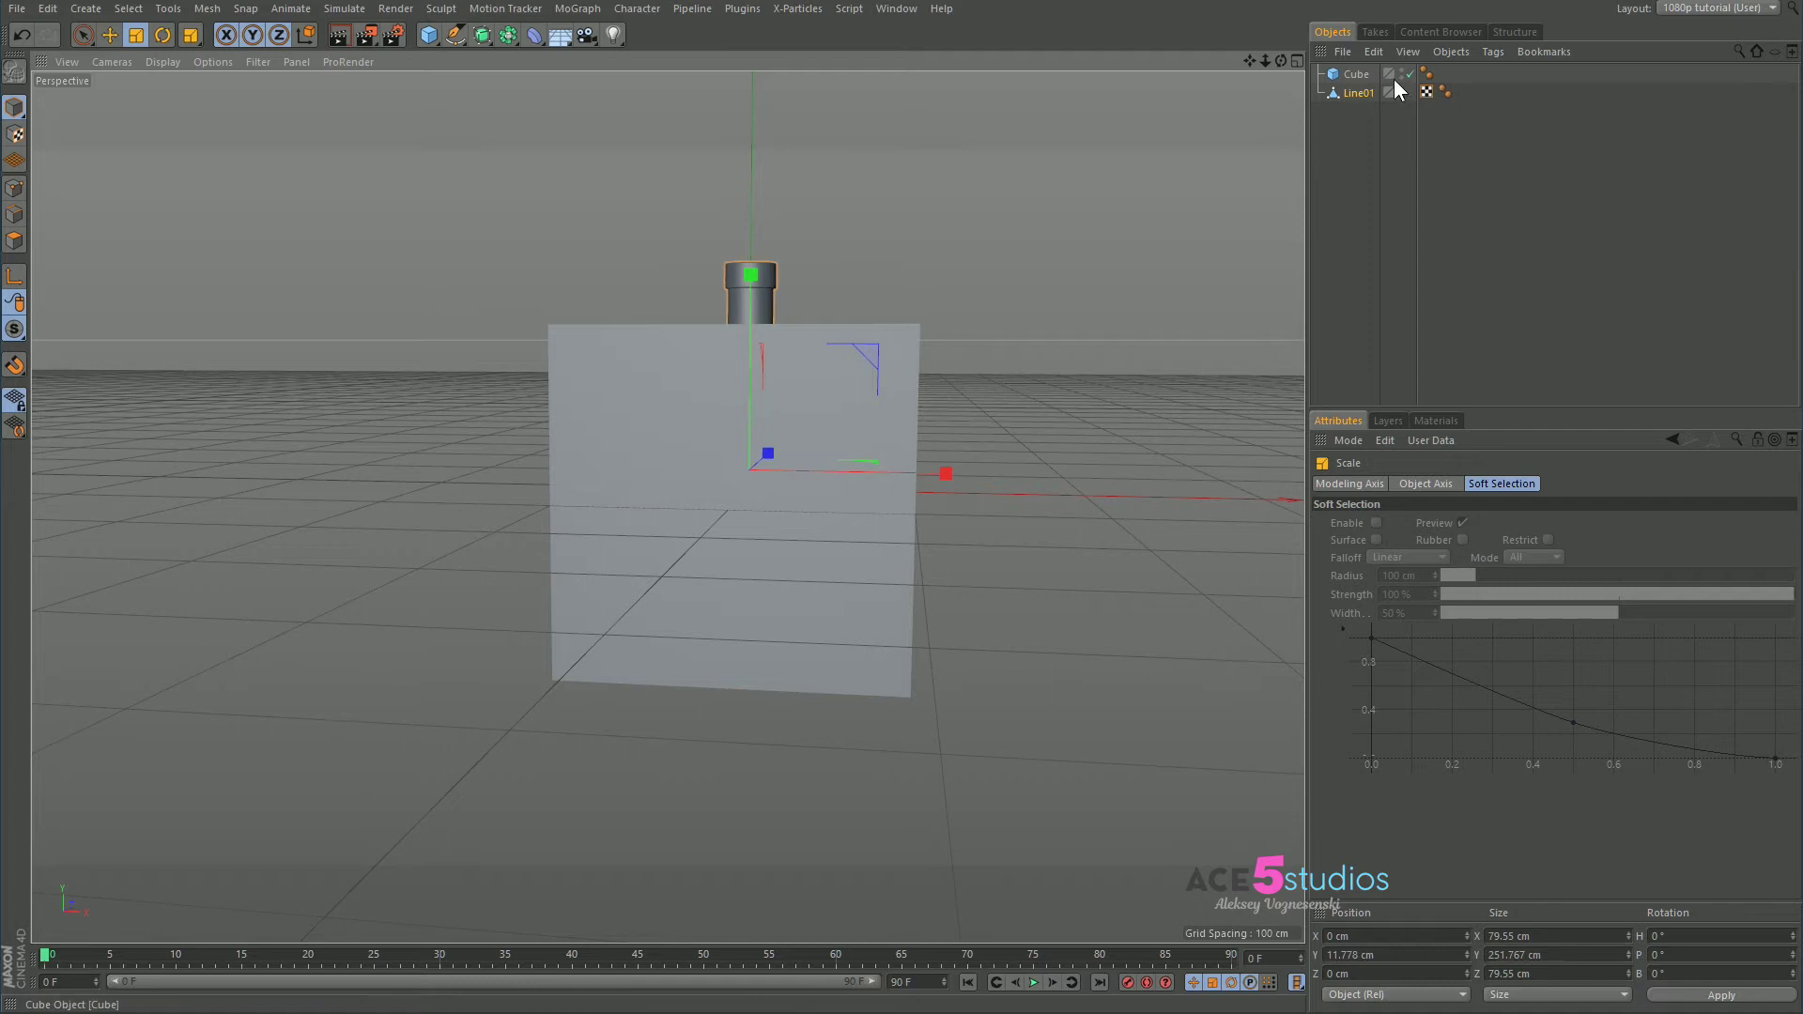
click(1356, 75)
key(Delete)
Raise the bottle to about Y 128 cm so its base rests on the floor grid
click(1358, 74)
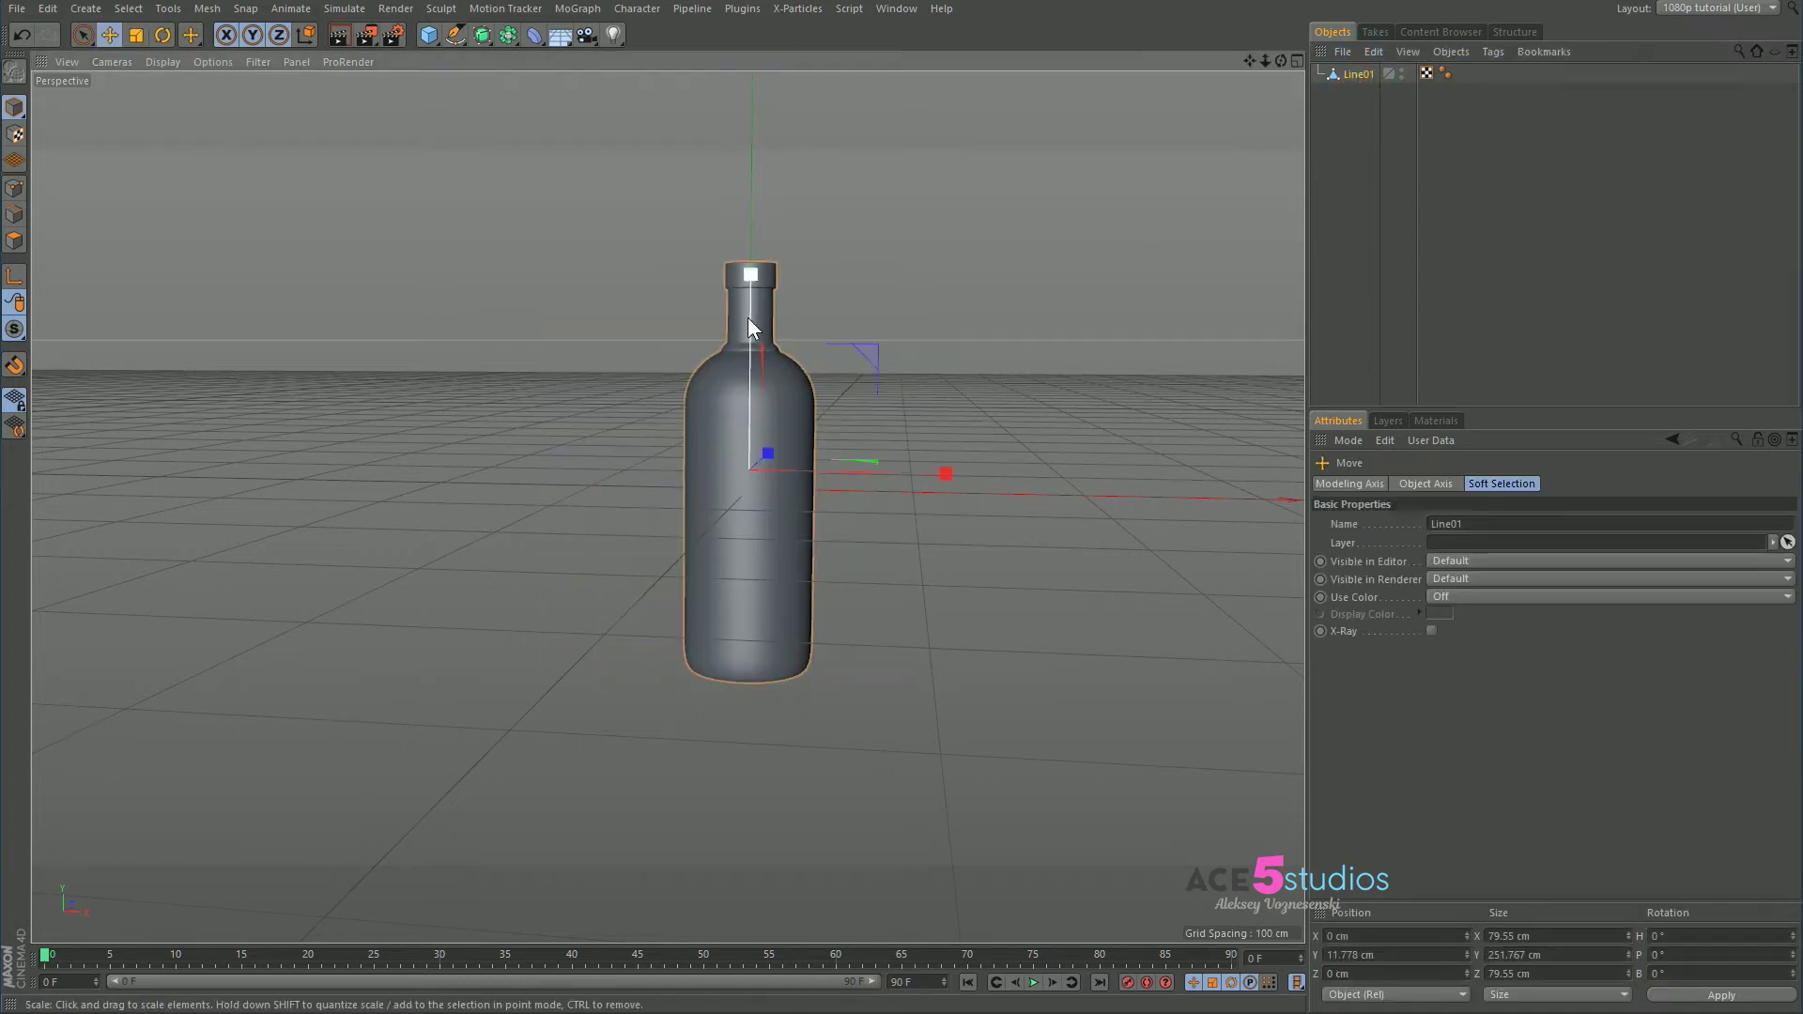
key(e)
drag(747, 318, 746, 179)
middle_click(745, 178)
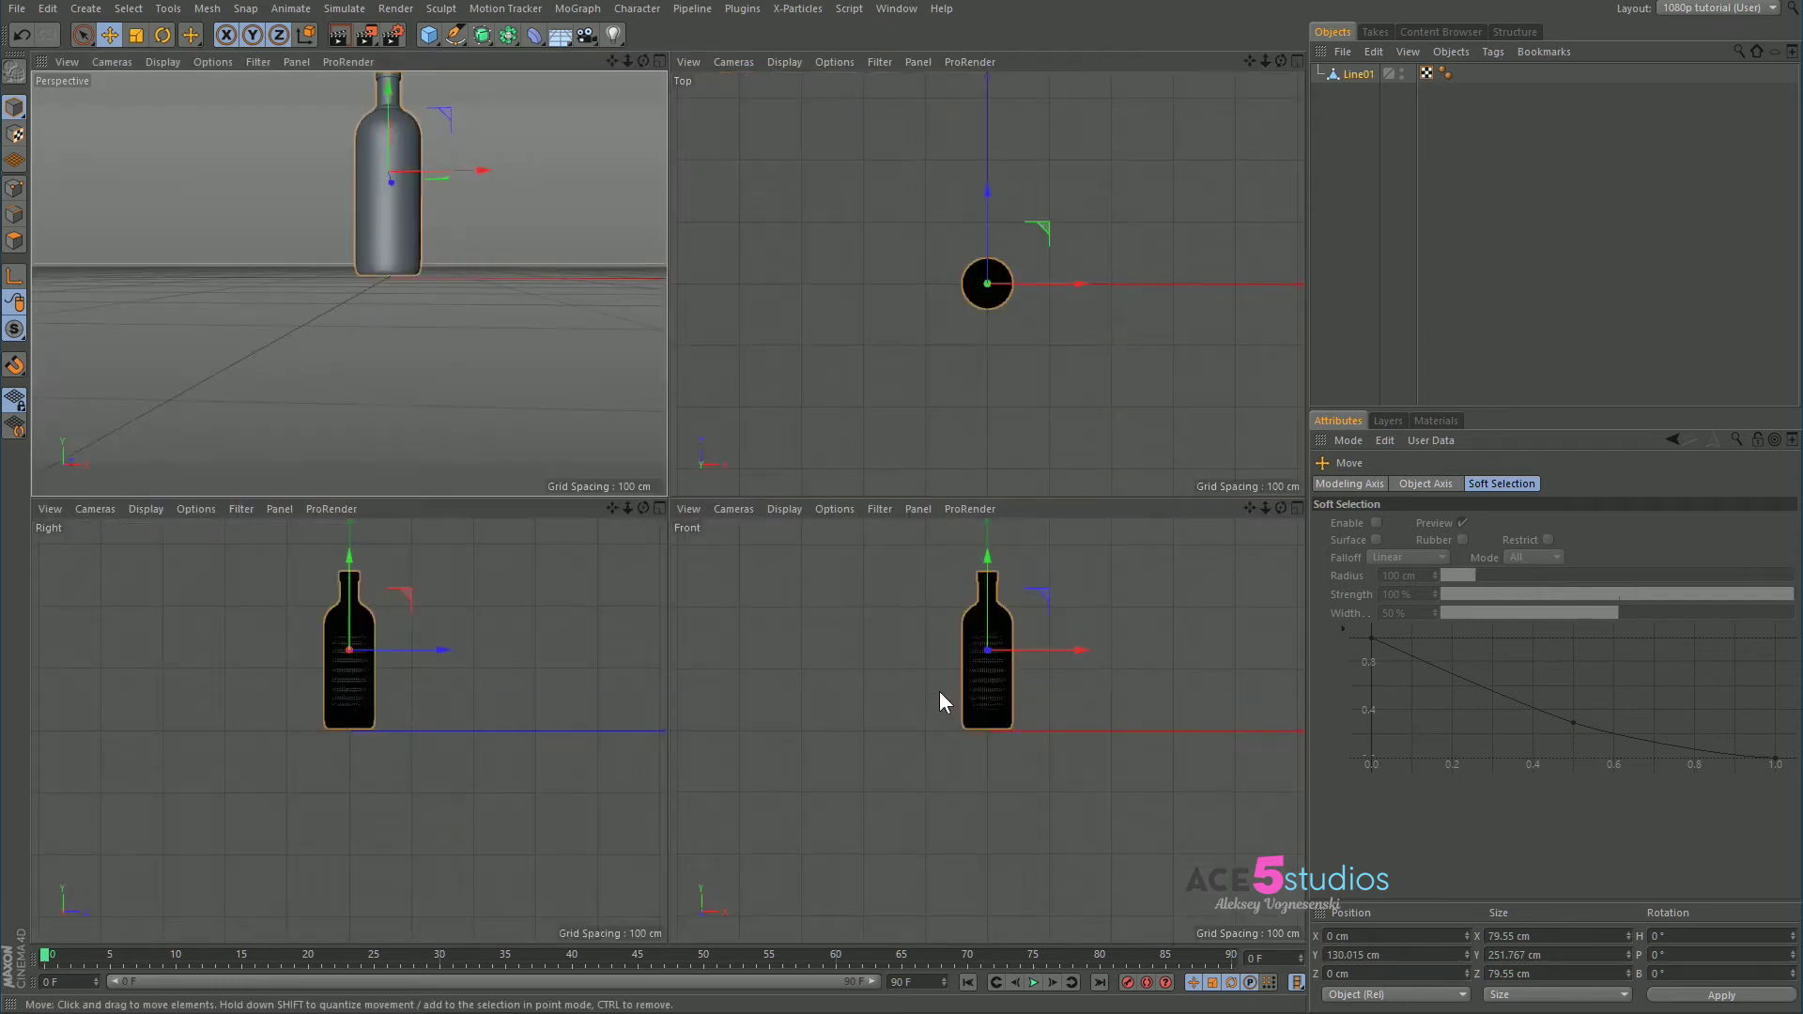
scroll(967, 700, up, 5)
scroll(995, 728, down, 1)
drag(967, 706, 983, 735)
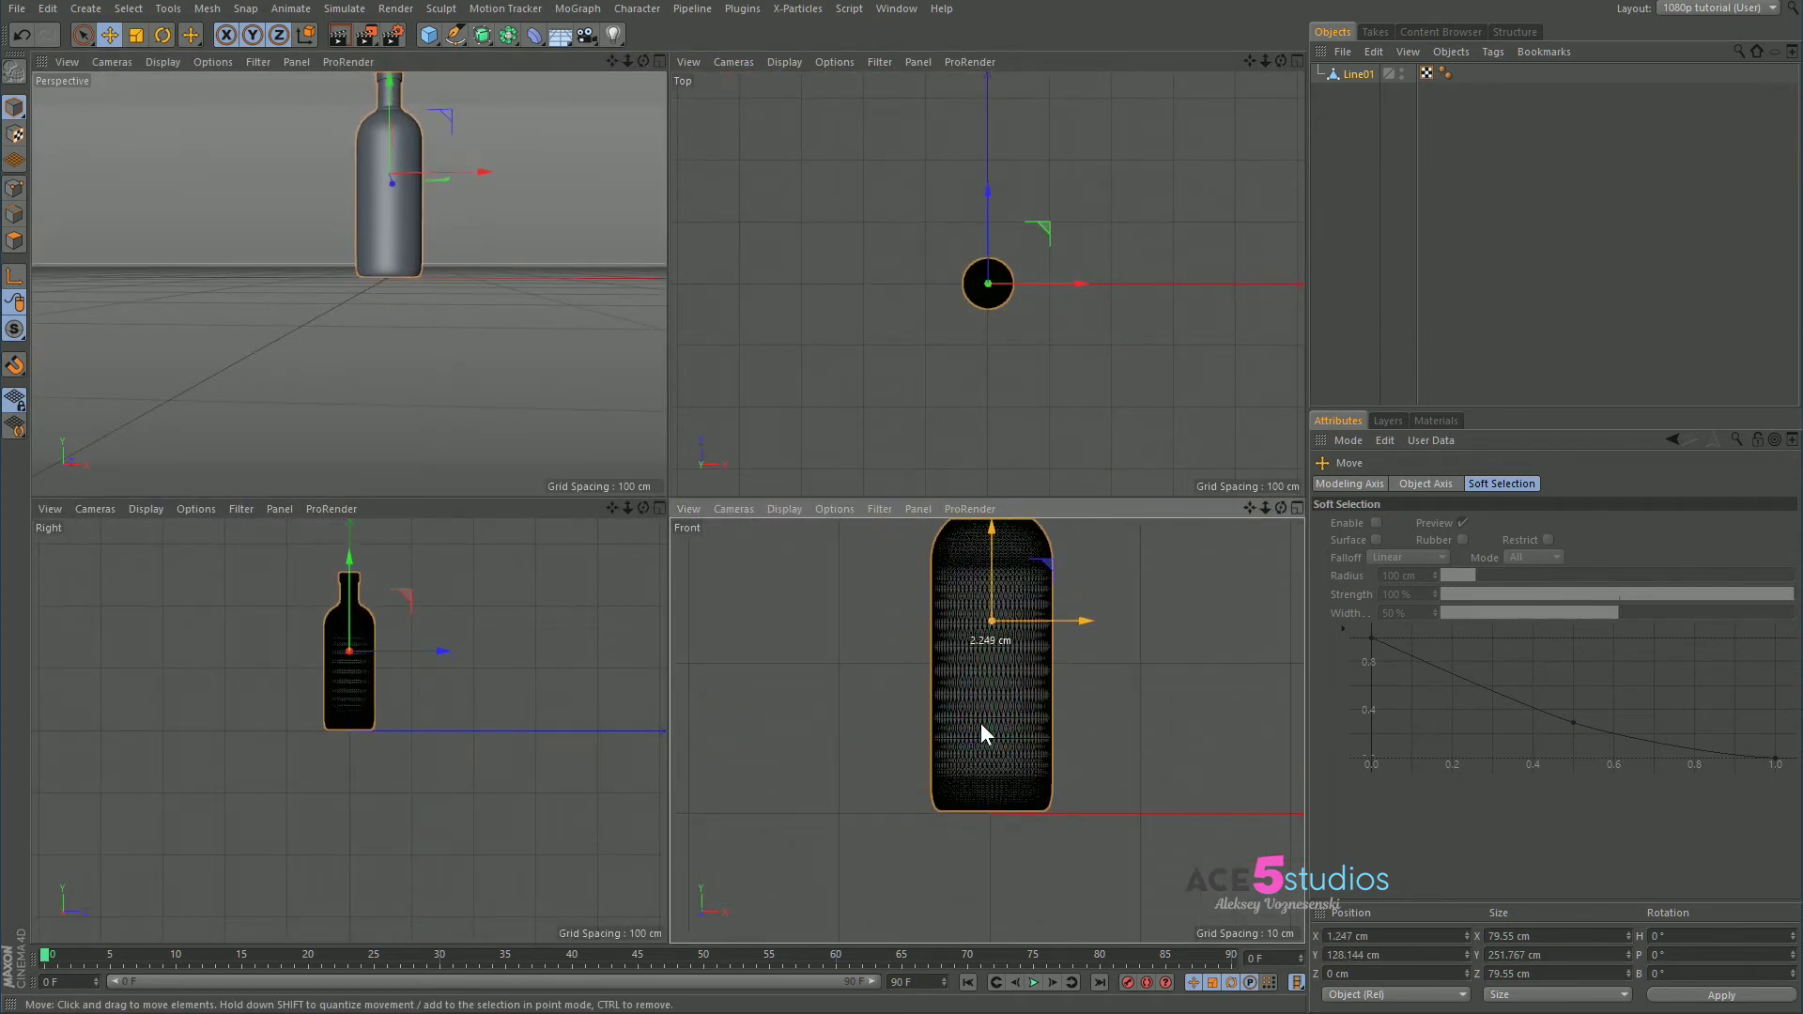
middle_click(427, 290)
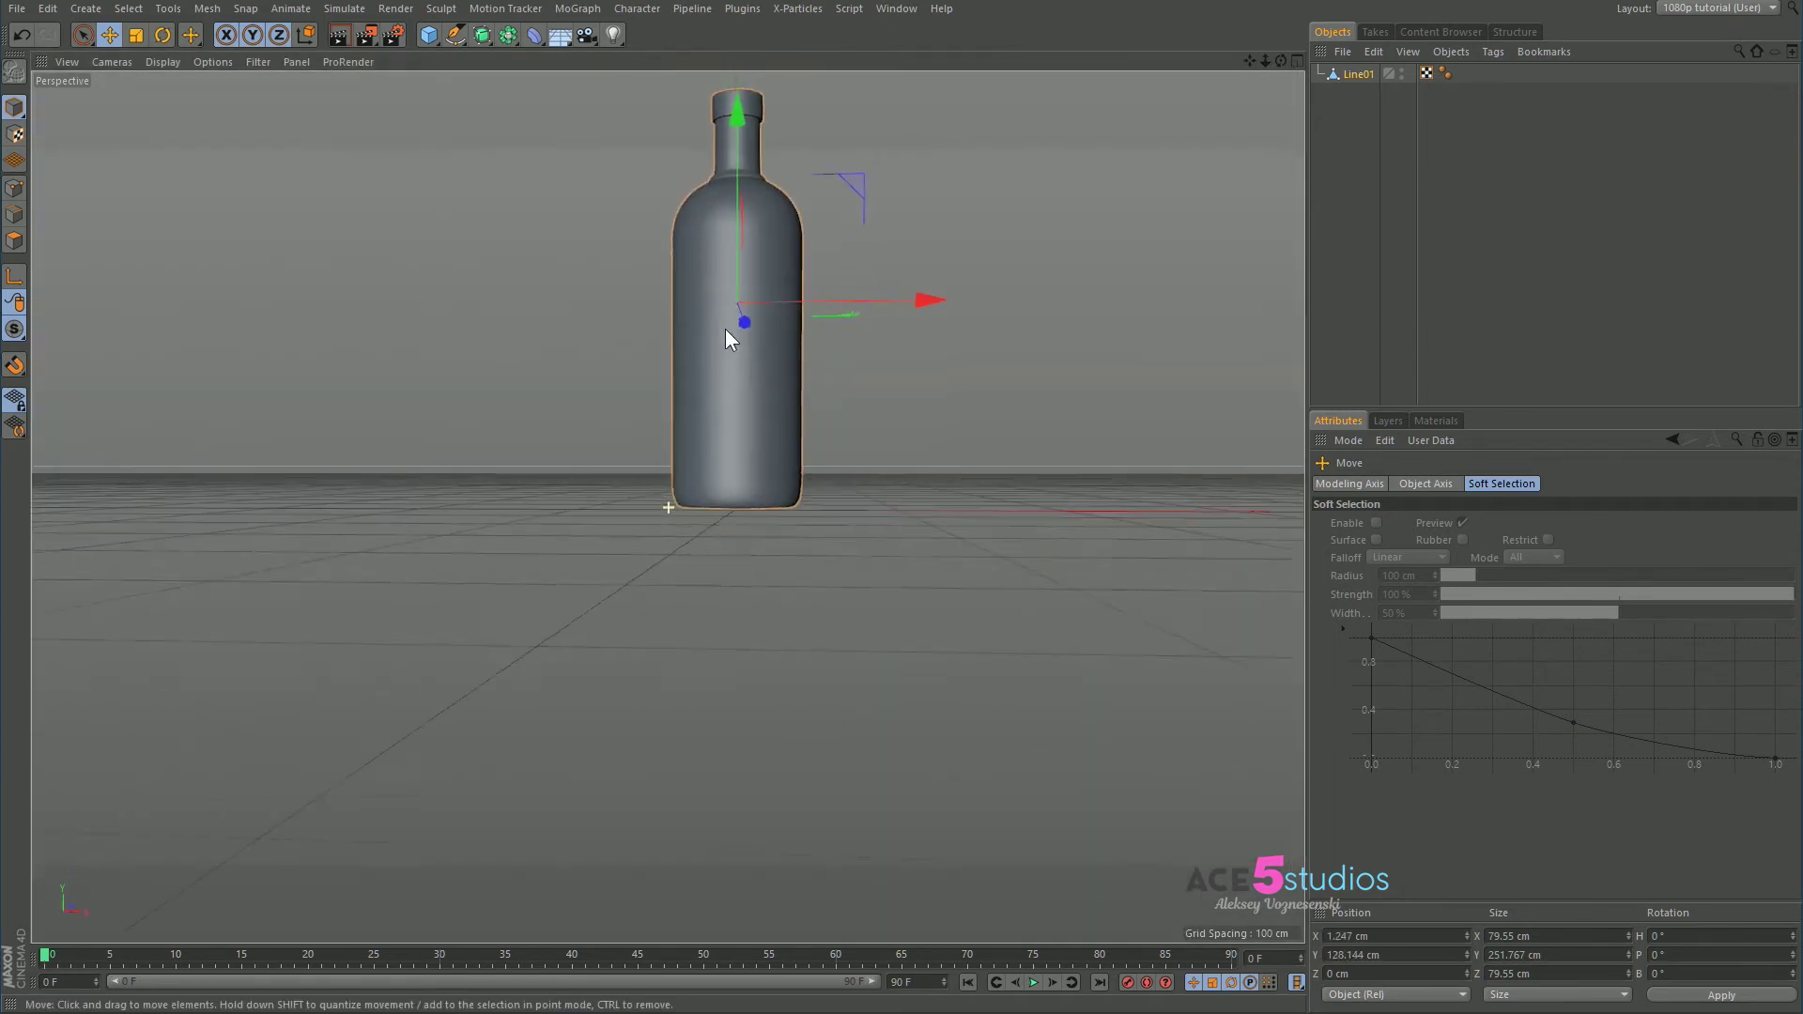
alt+drag(727, 330, 660, 539)
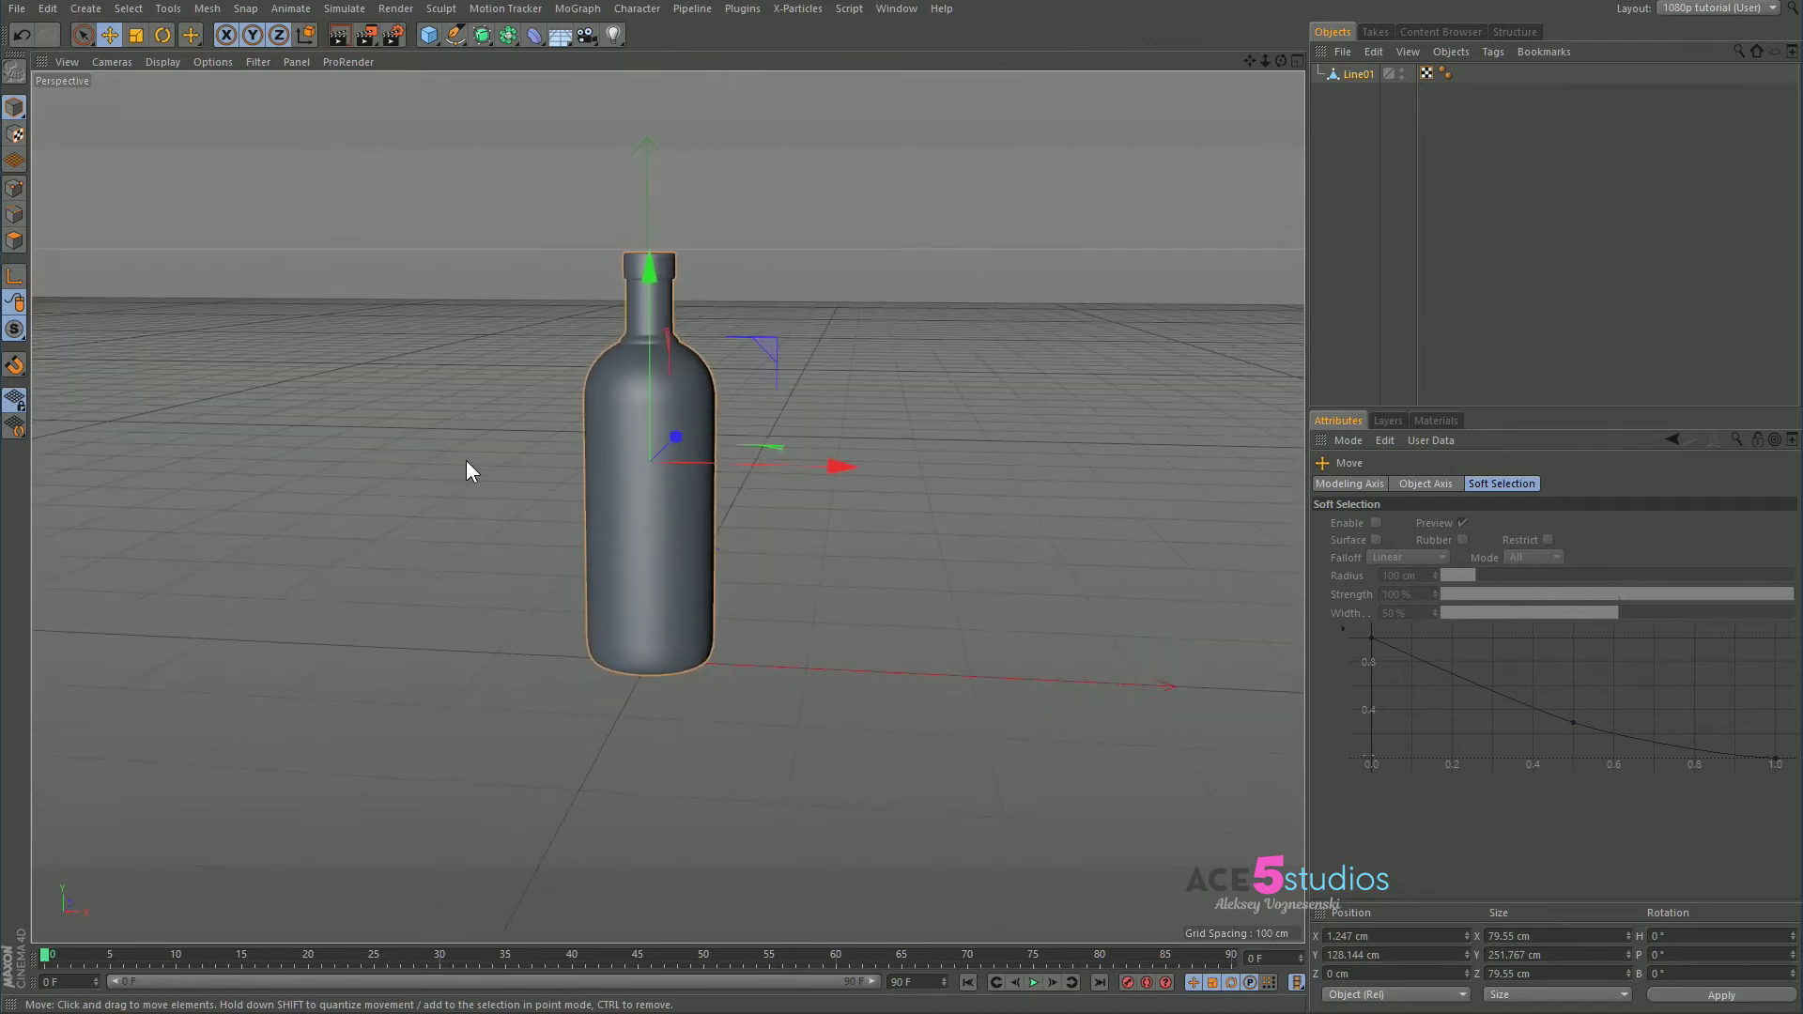
Create a new material and open it for editing
click(1435, 425)
double_click(1368, 516)
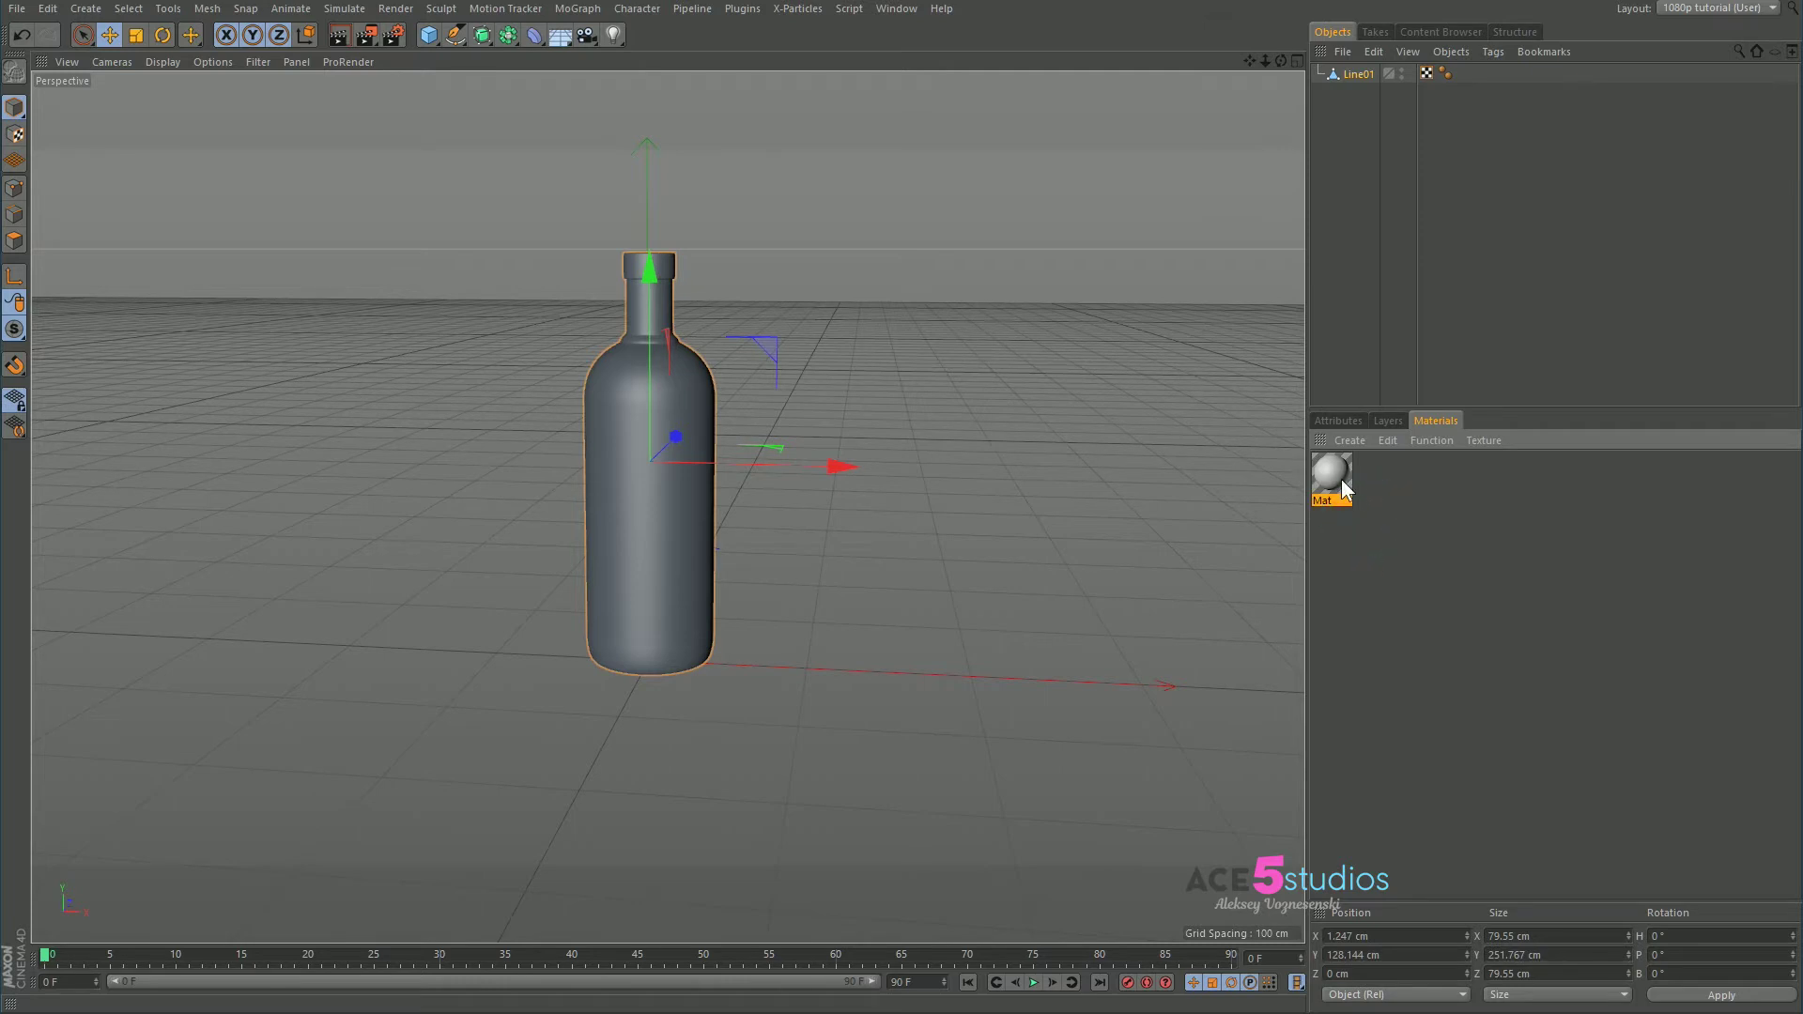
double_click(1332, 474)
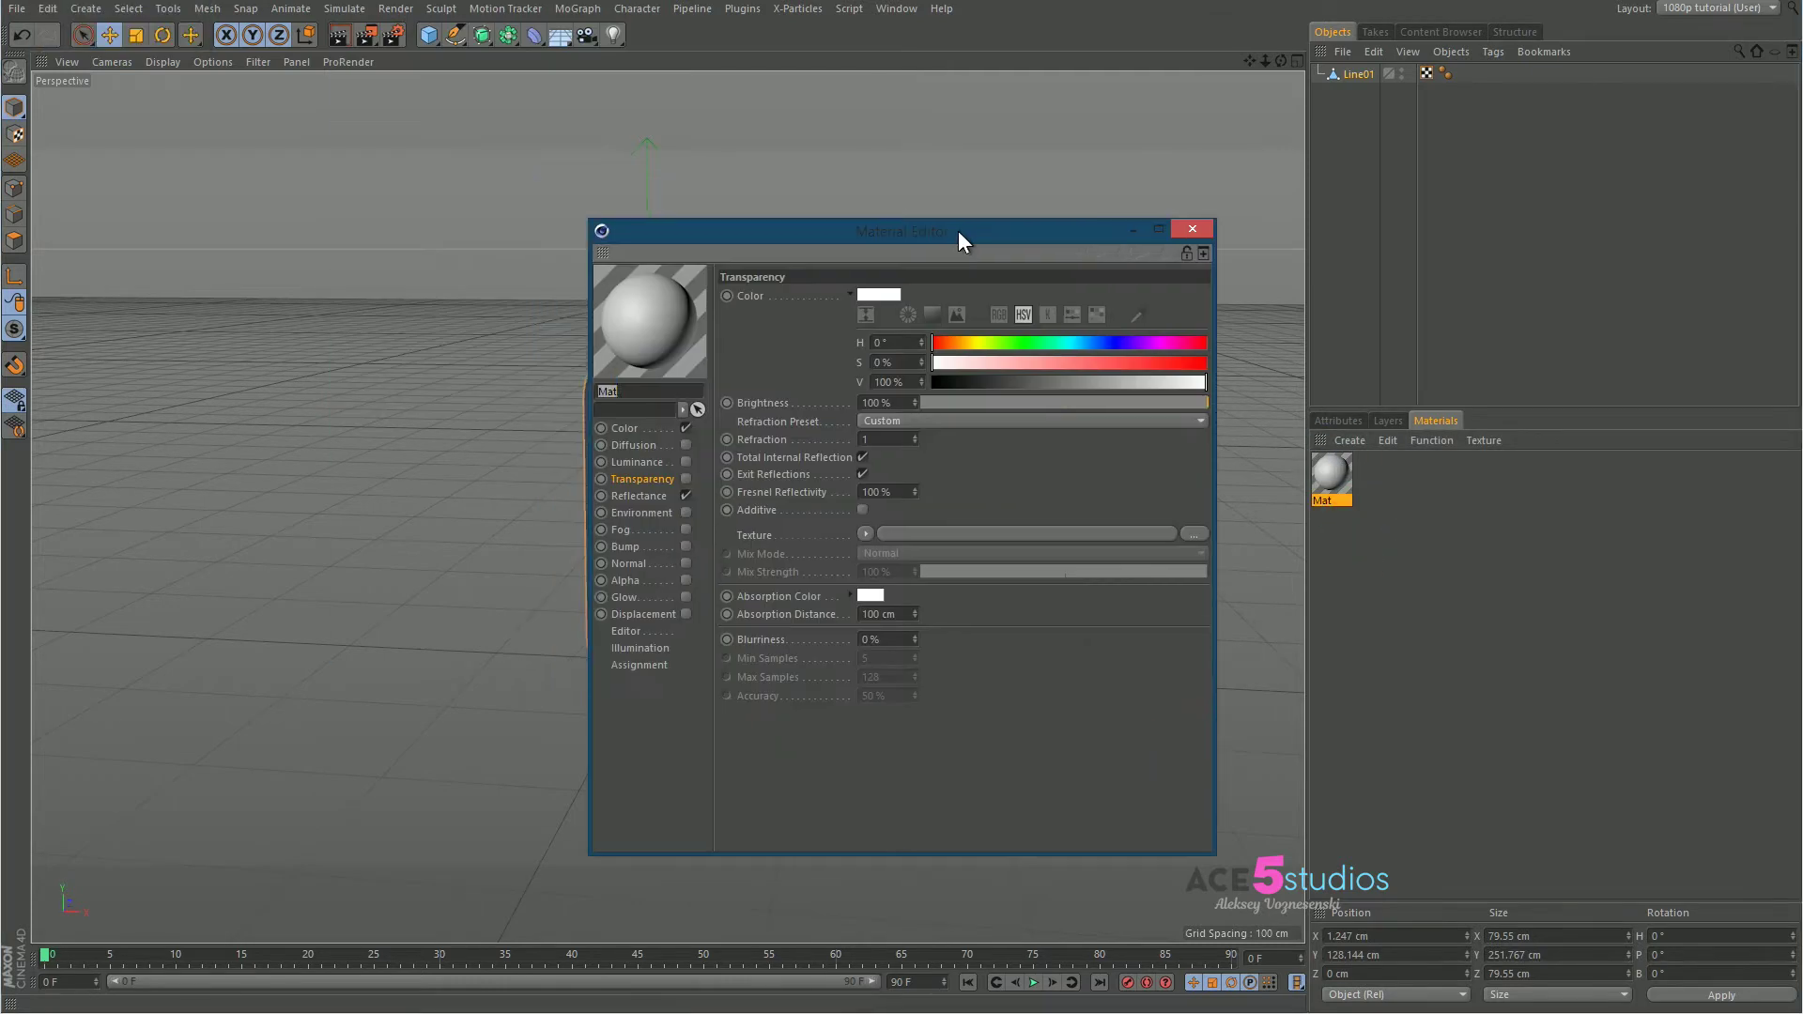
Replace the default reflectance layer of the new material with a GGX layer
click(660, 495)
key(Delete)
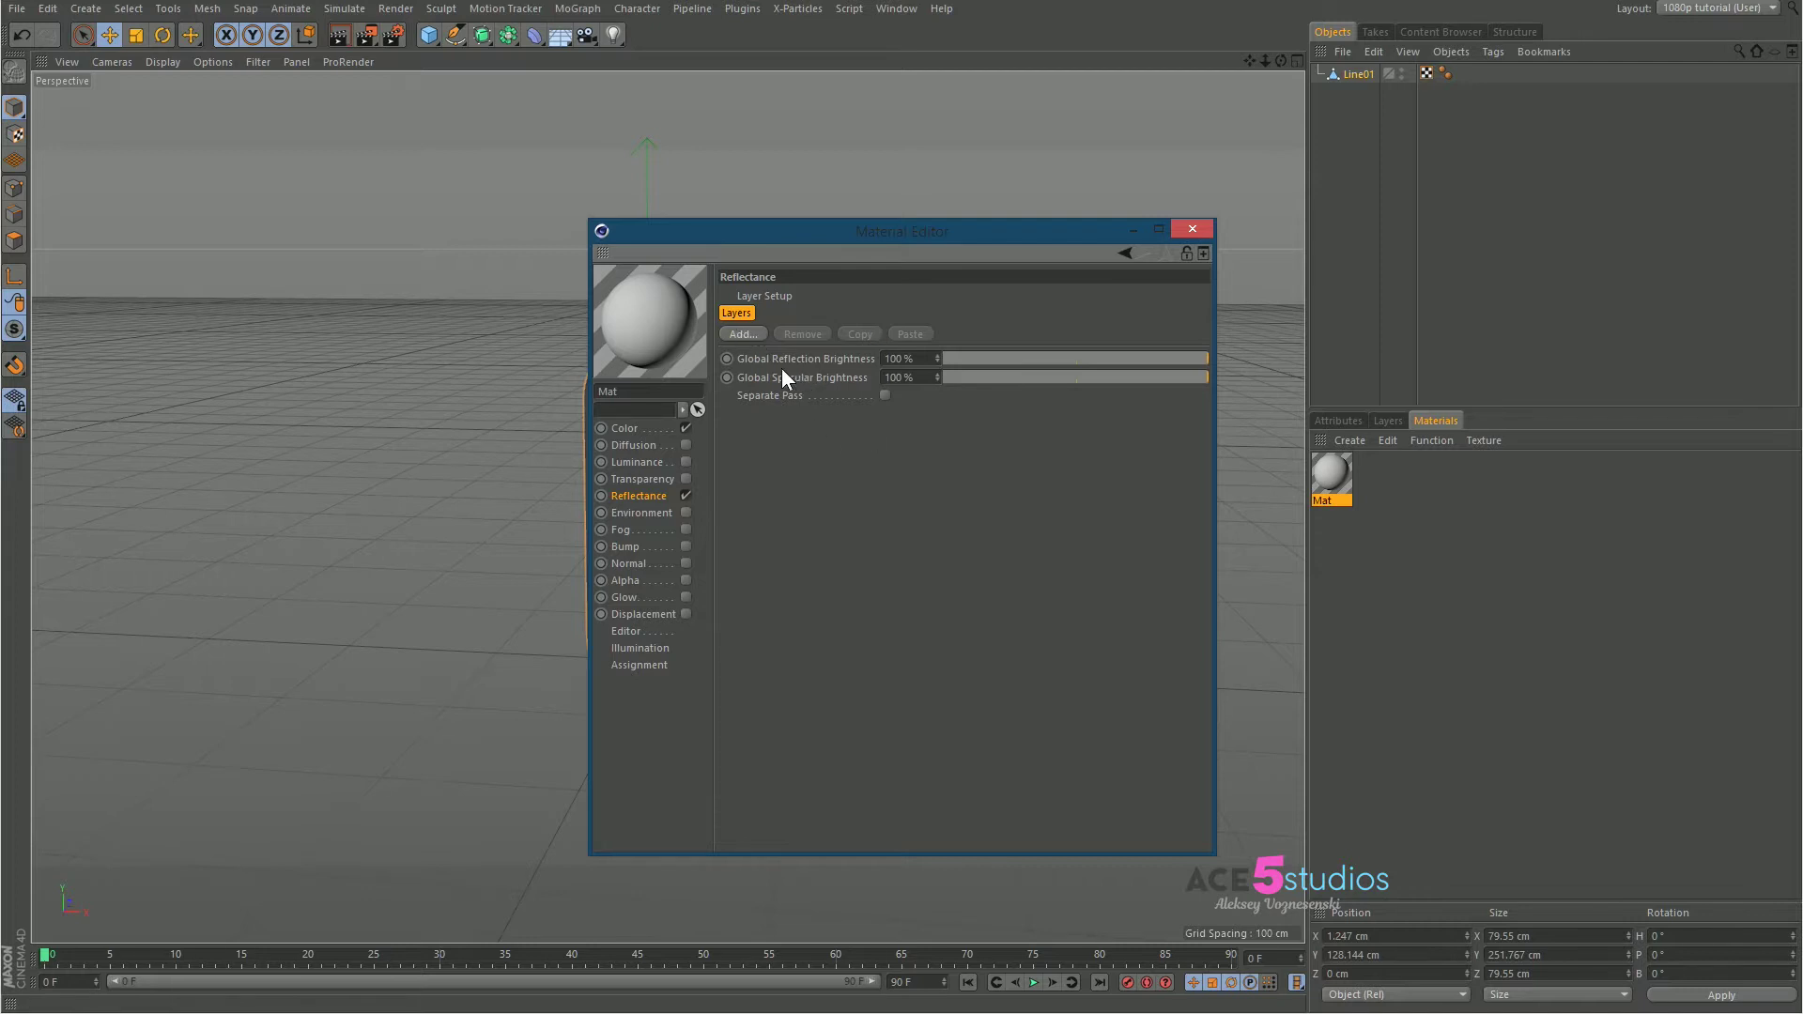
click(751, 332)
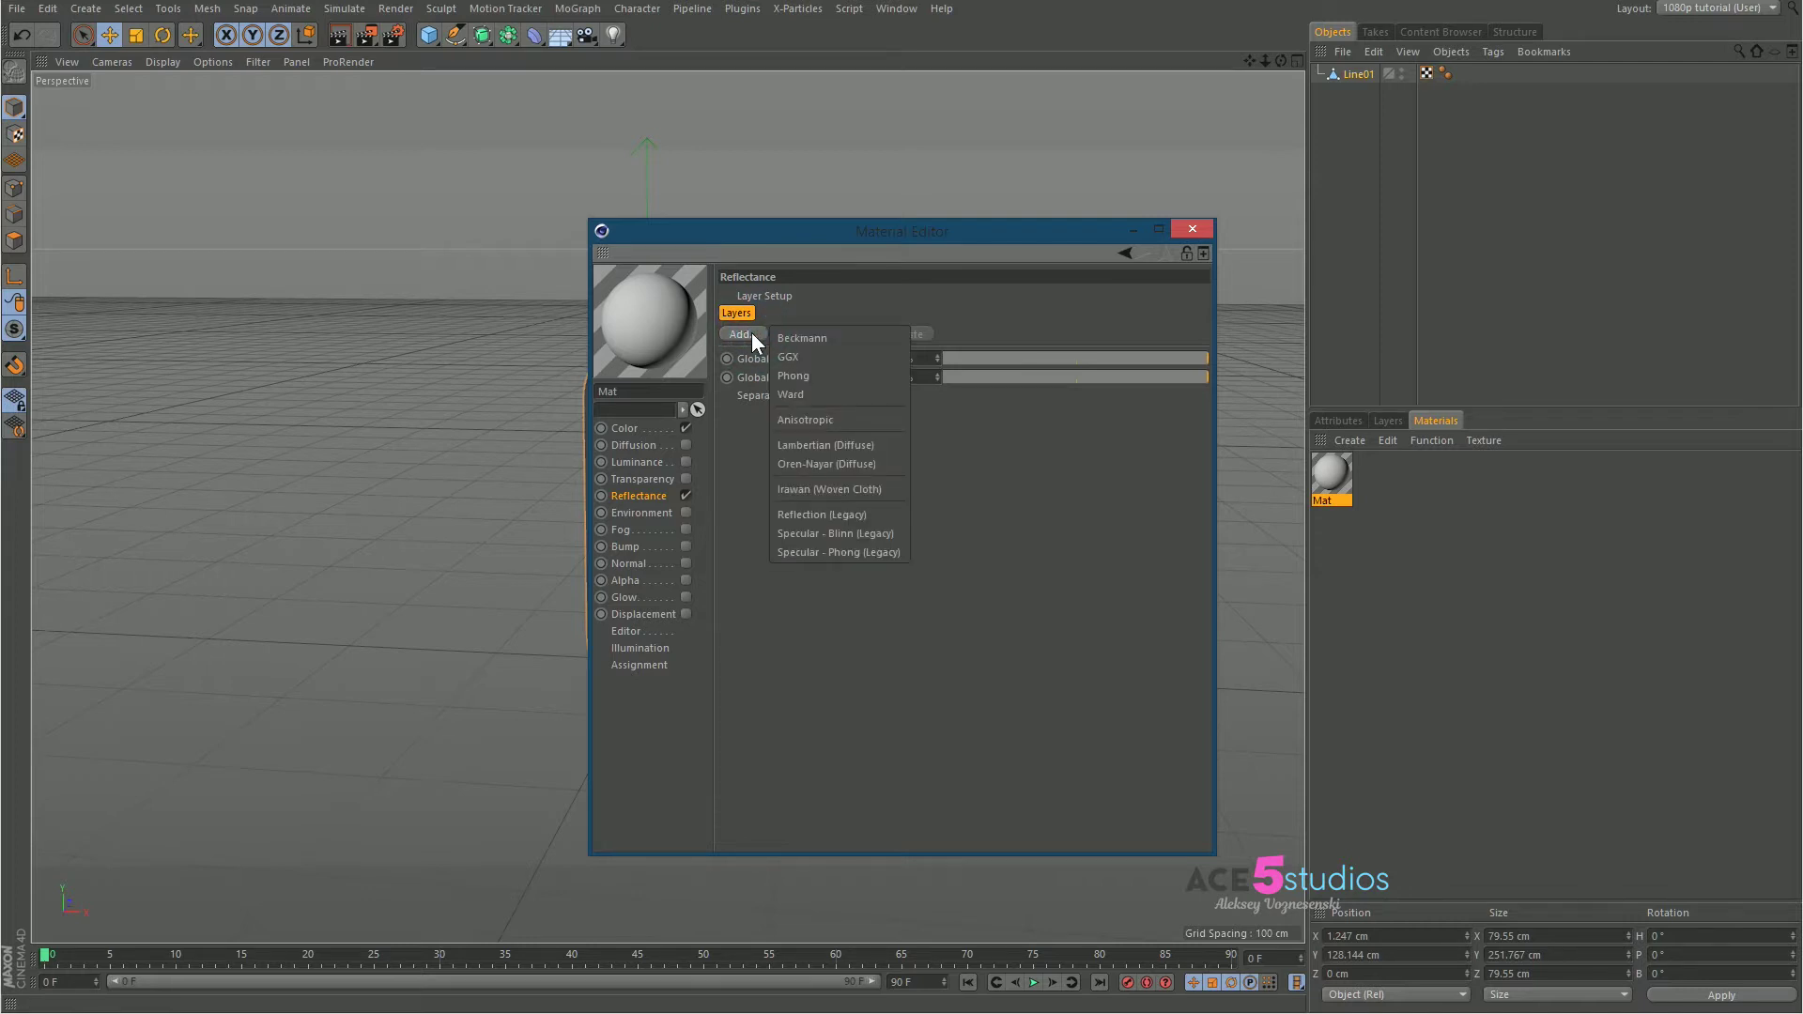
click(812, 362)
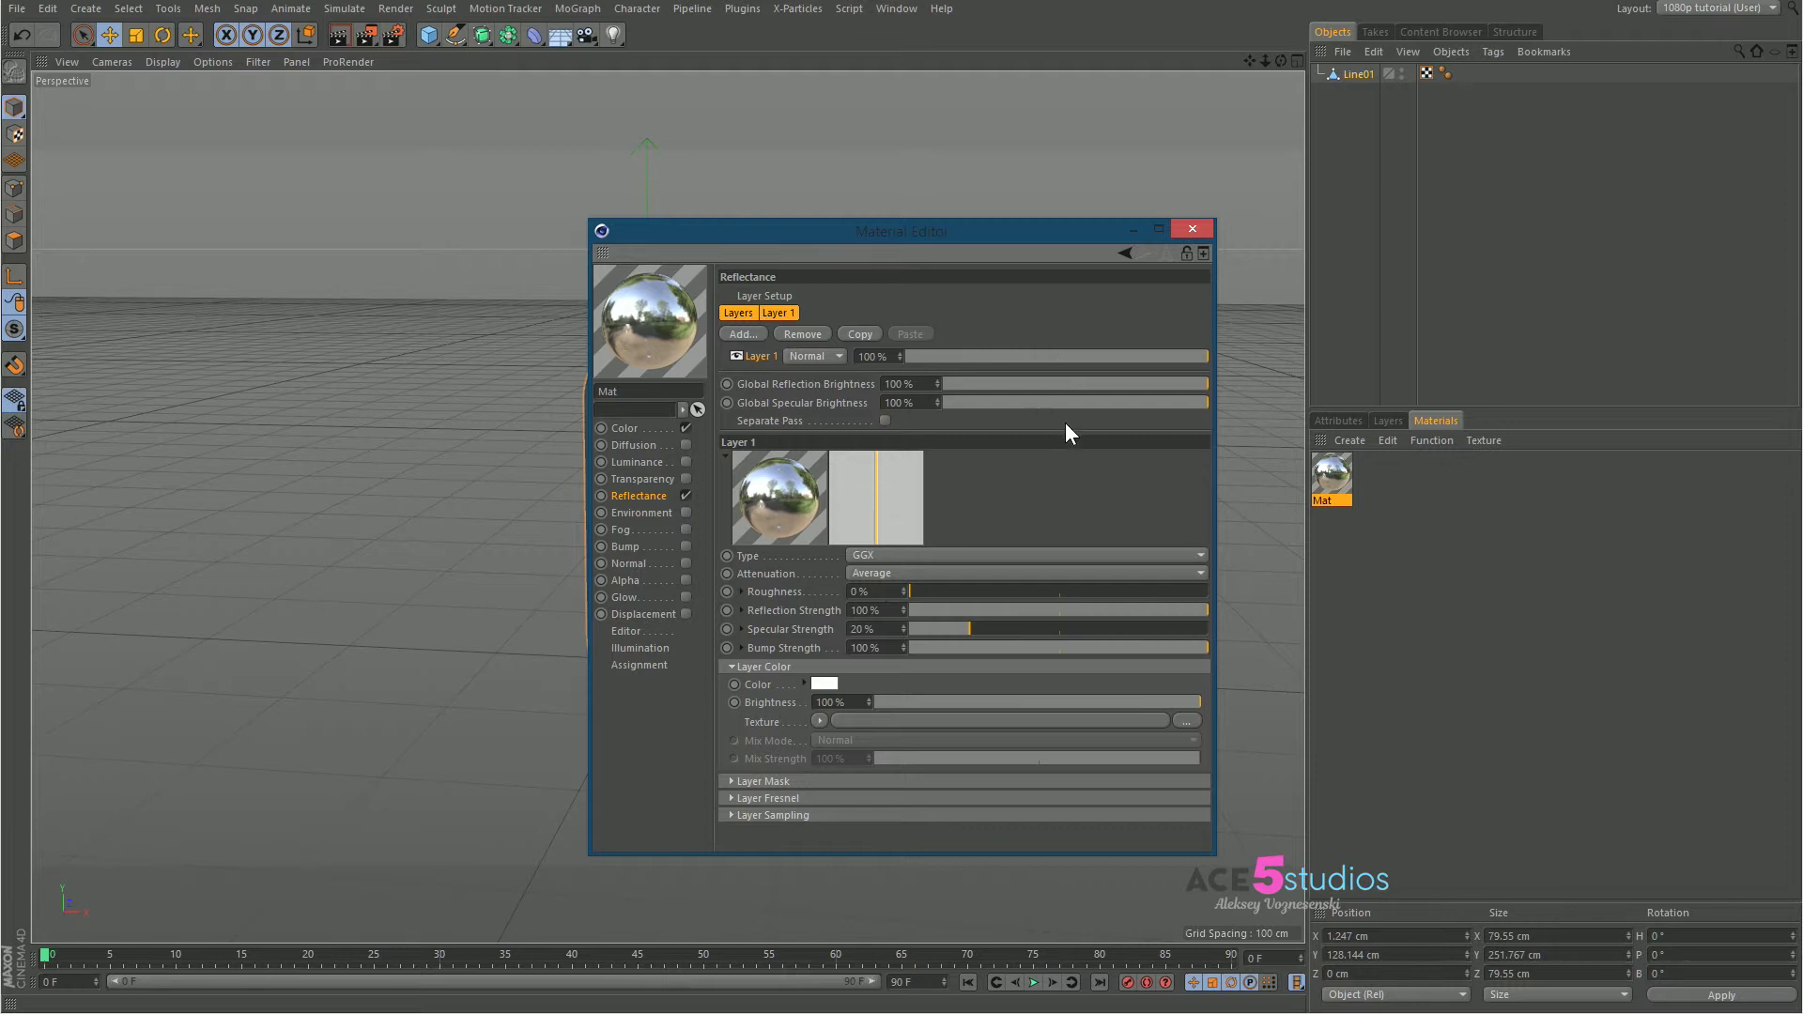
key(F5)
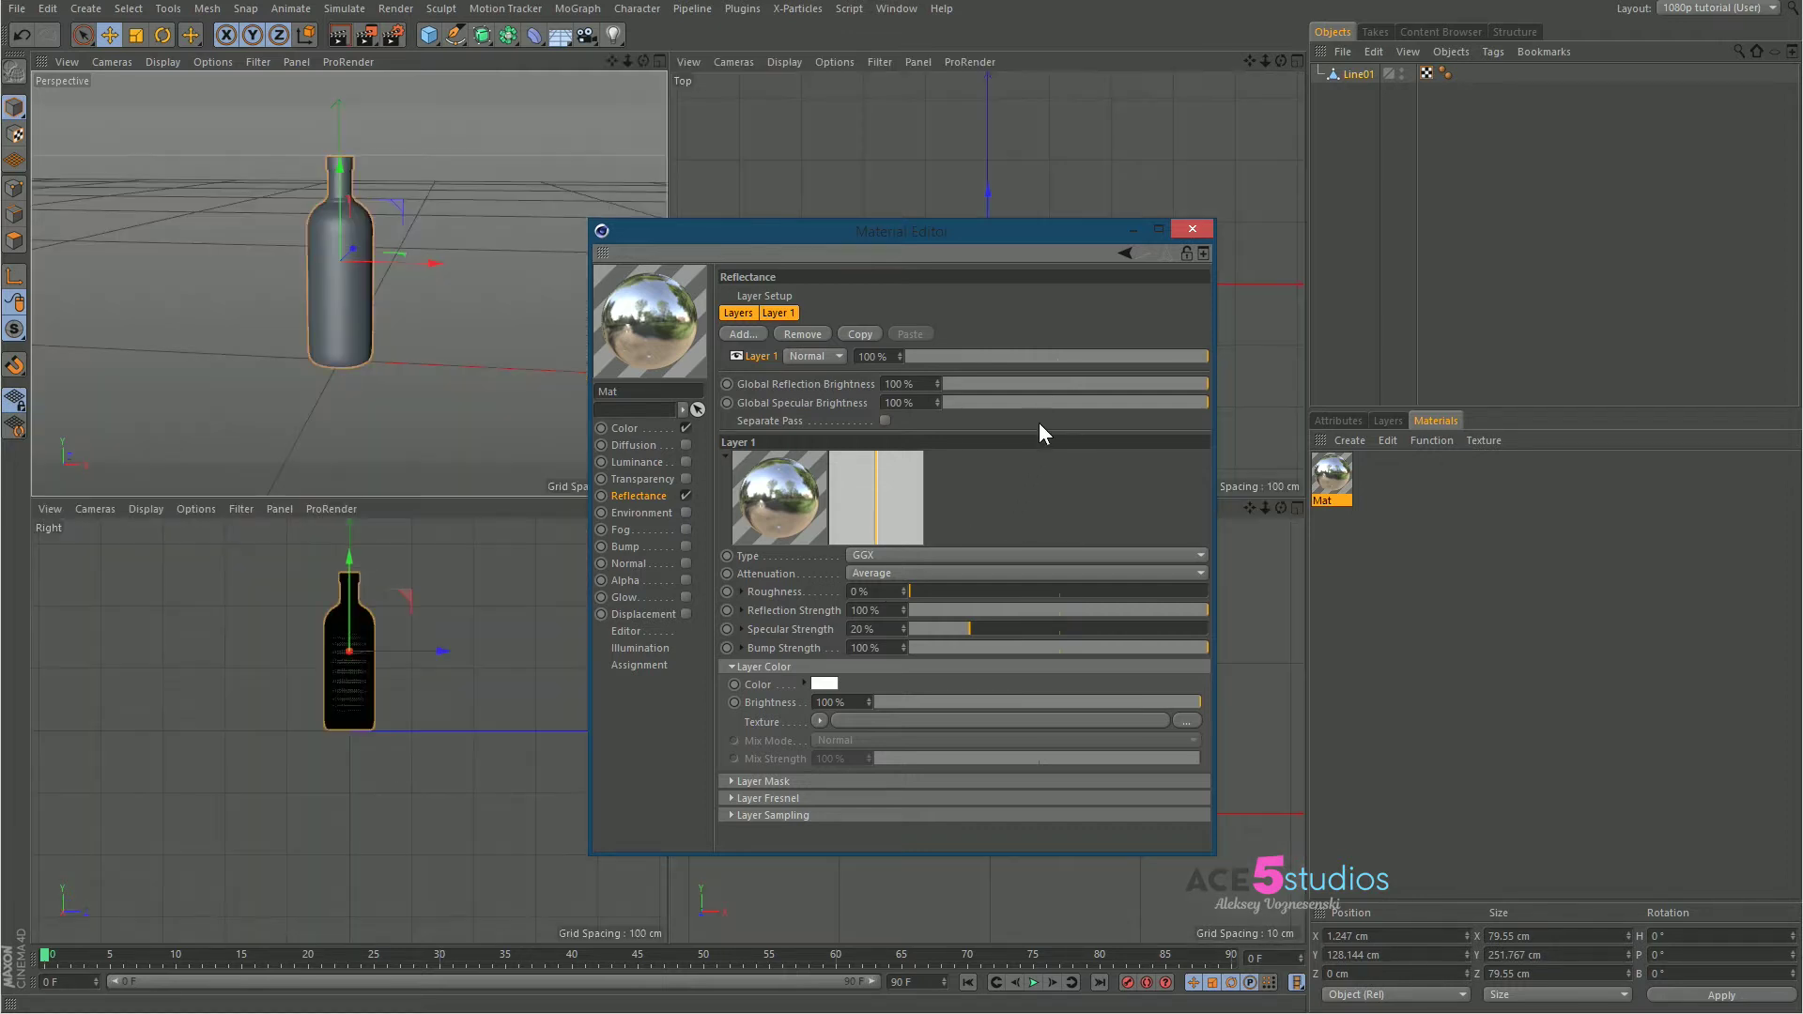
key(F1)
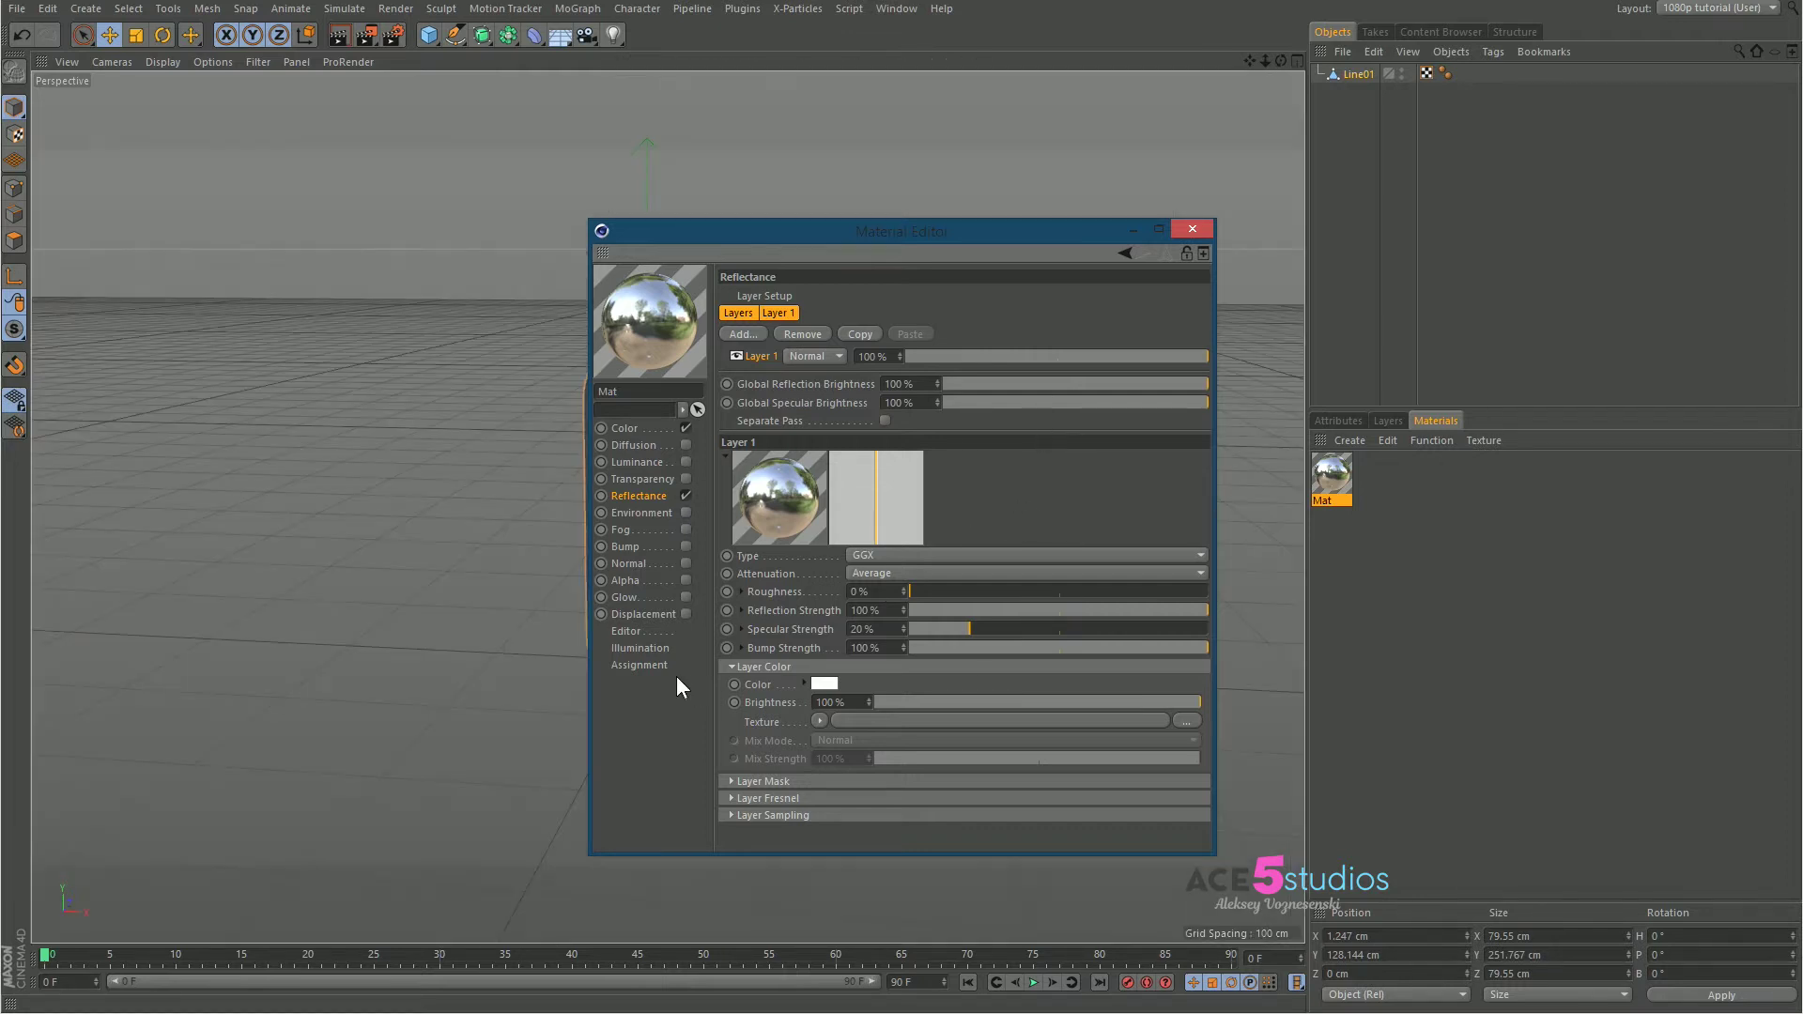
Set the GGX layer's Fresnel to Dielectric with the Glass preset
click(769, 667)
click(778, 702)
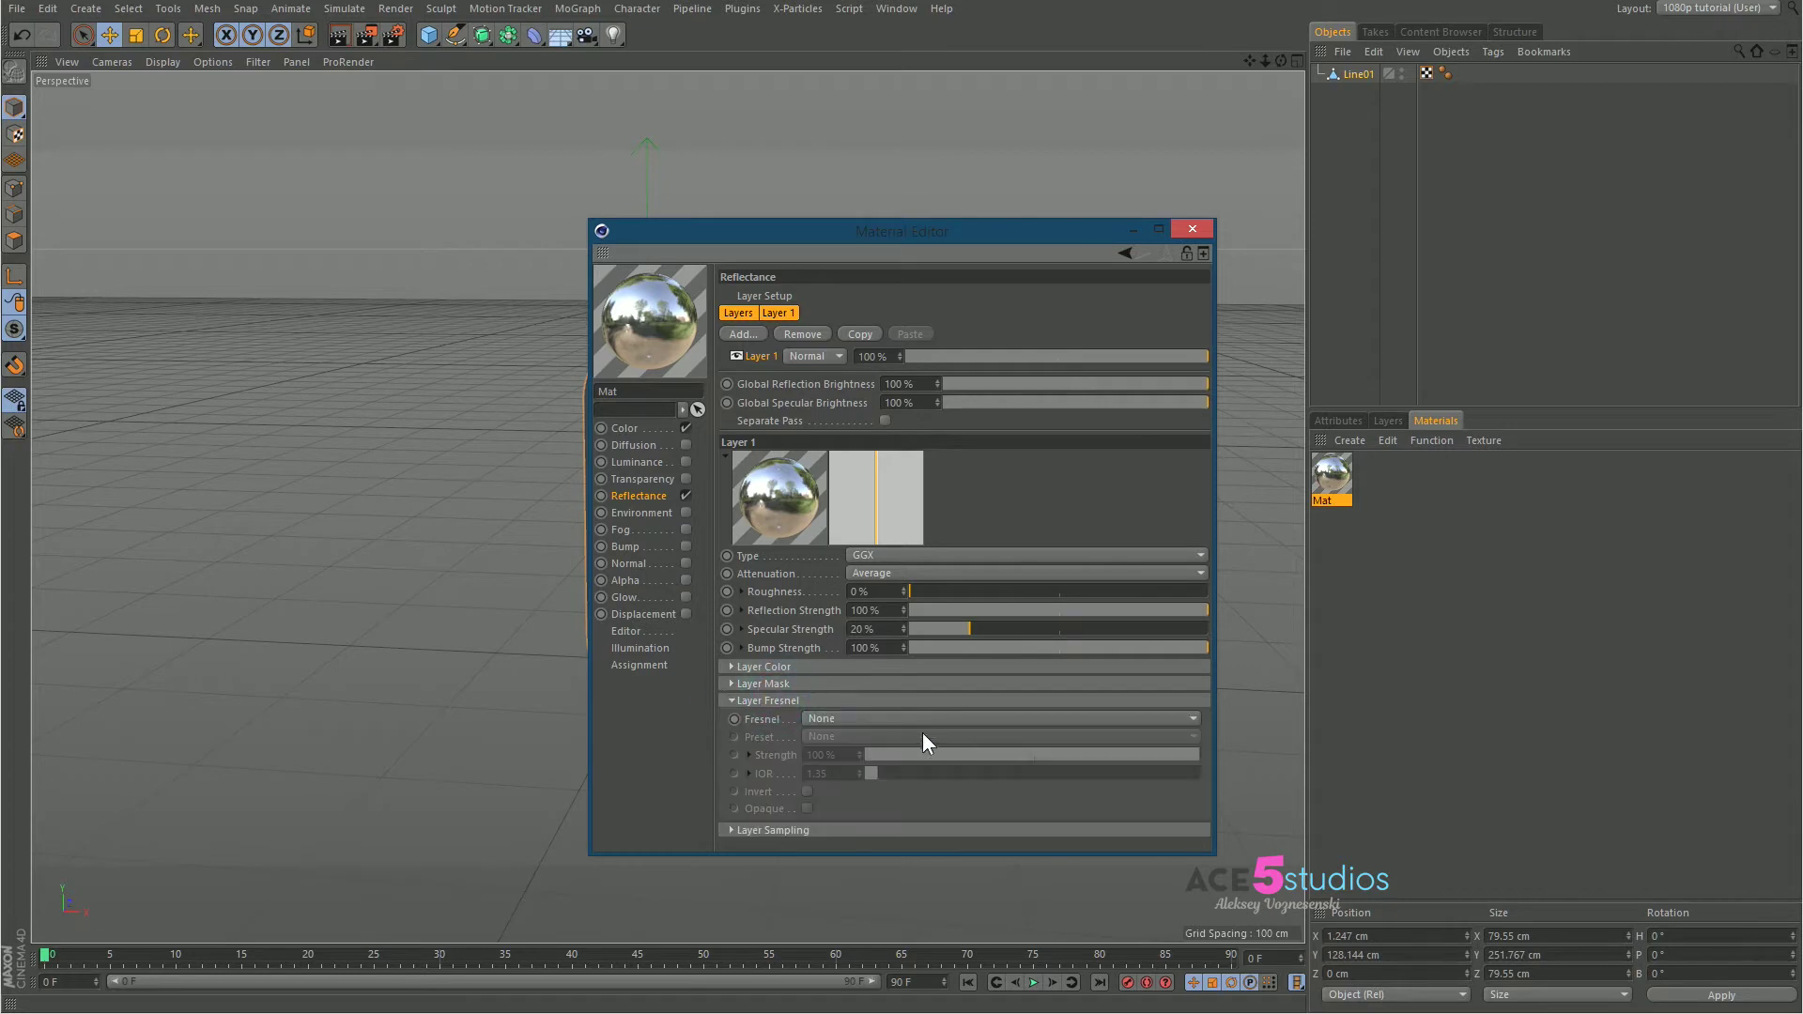
click(827, 721)
click(840, 752)
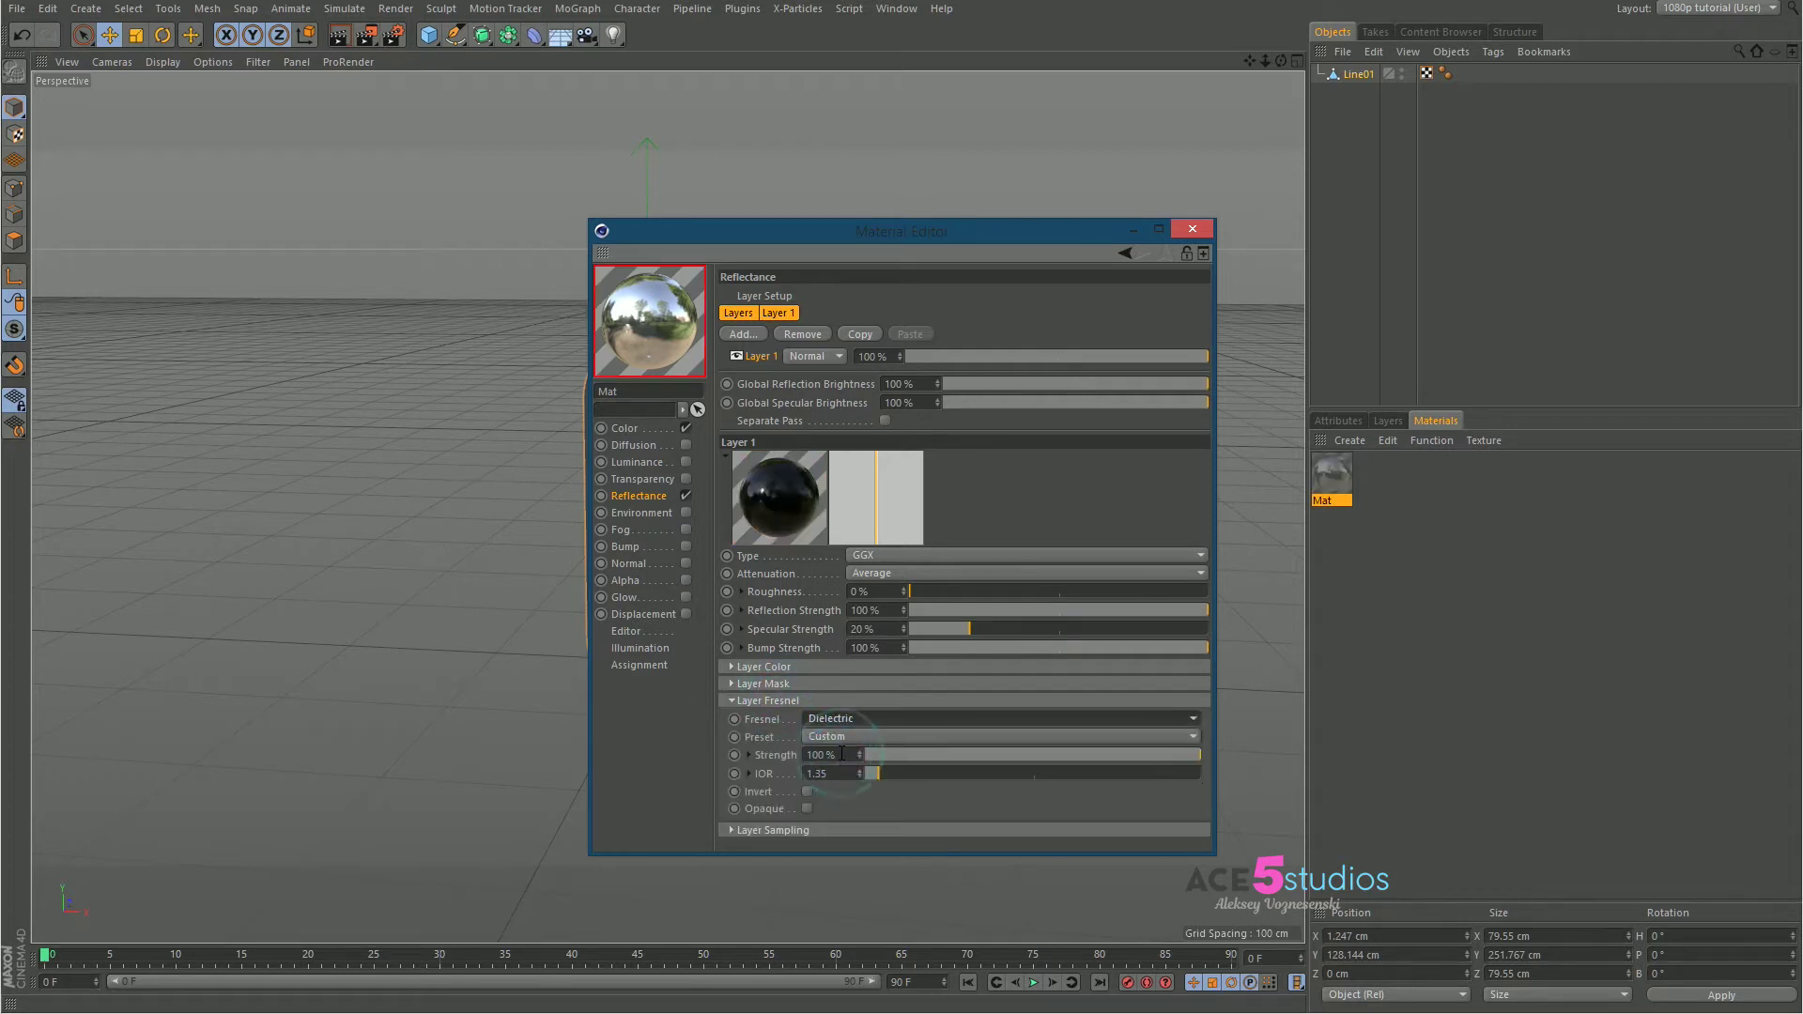
click(833, 738)
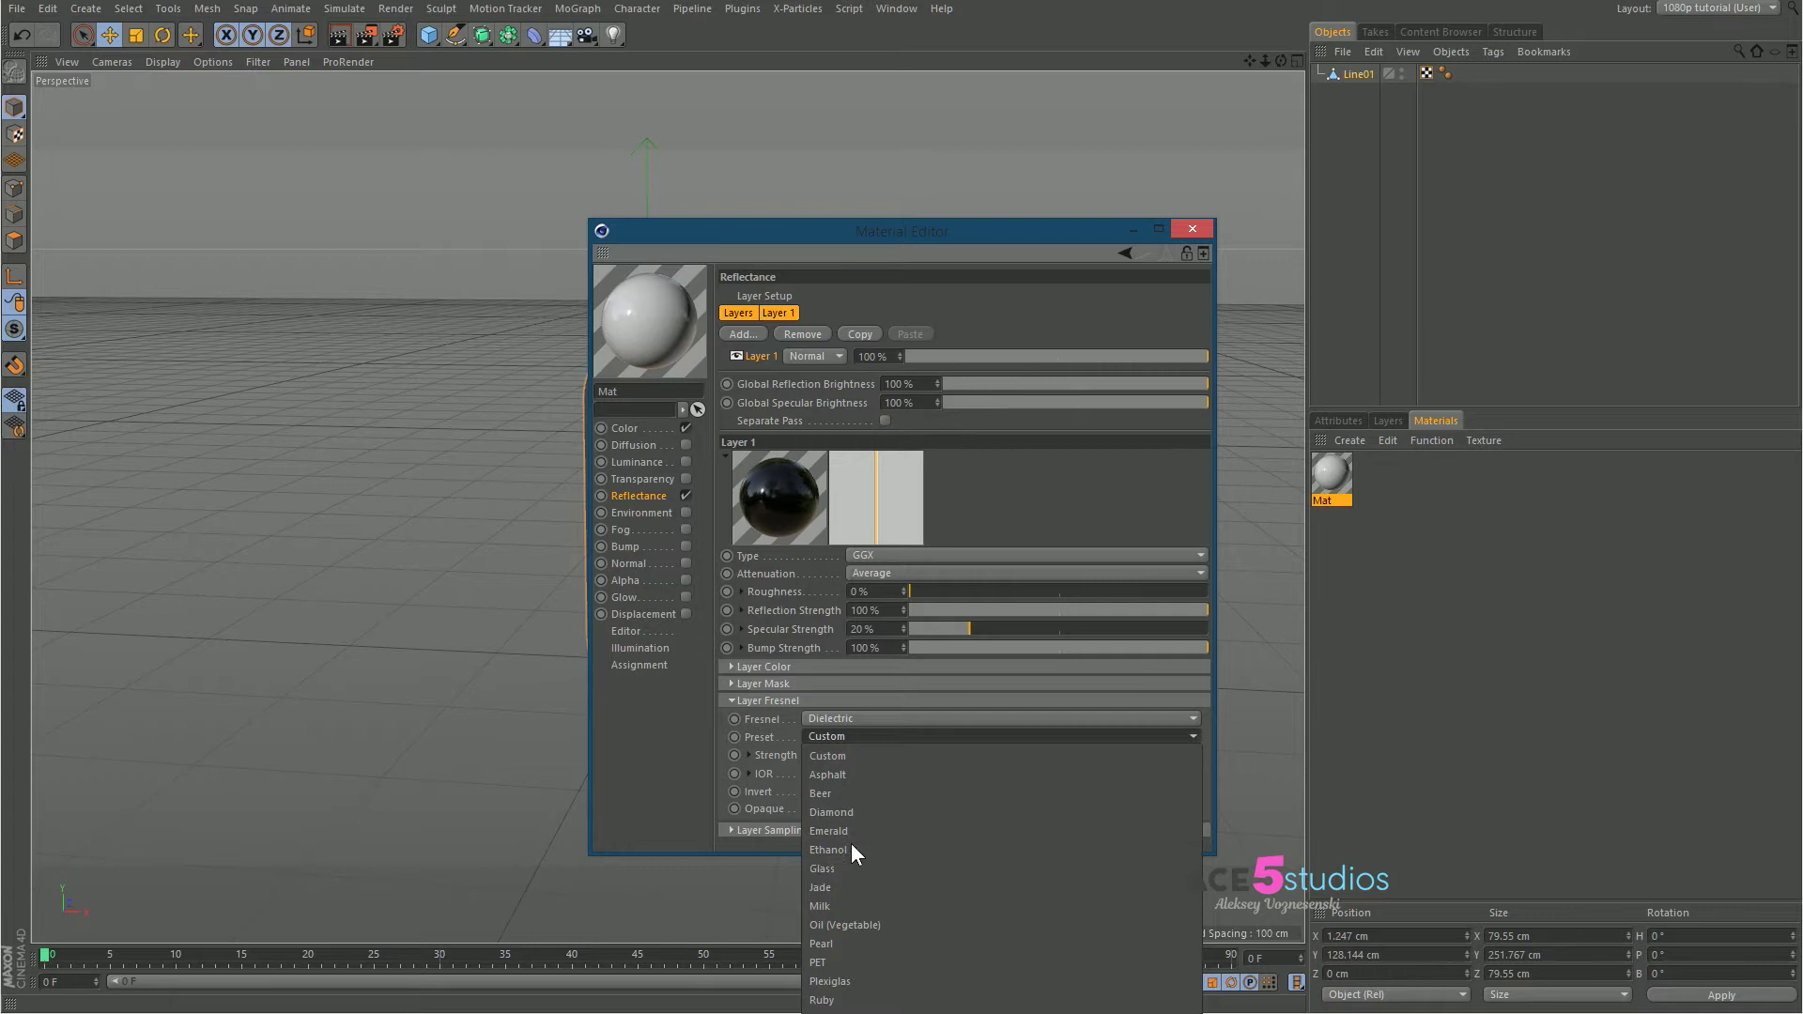
click(841, 869)
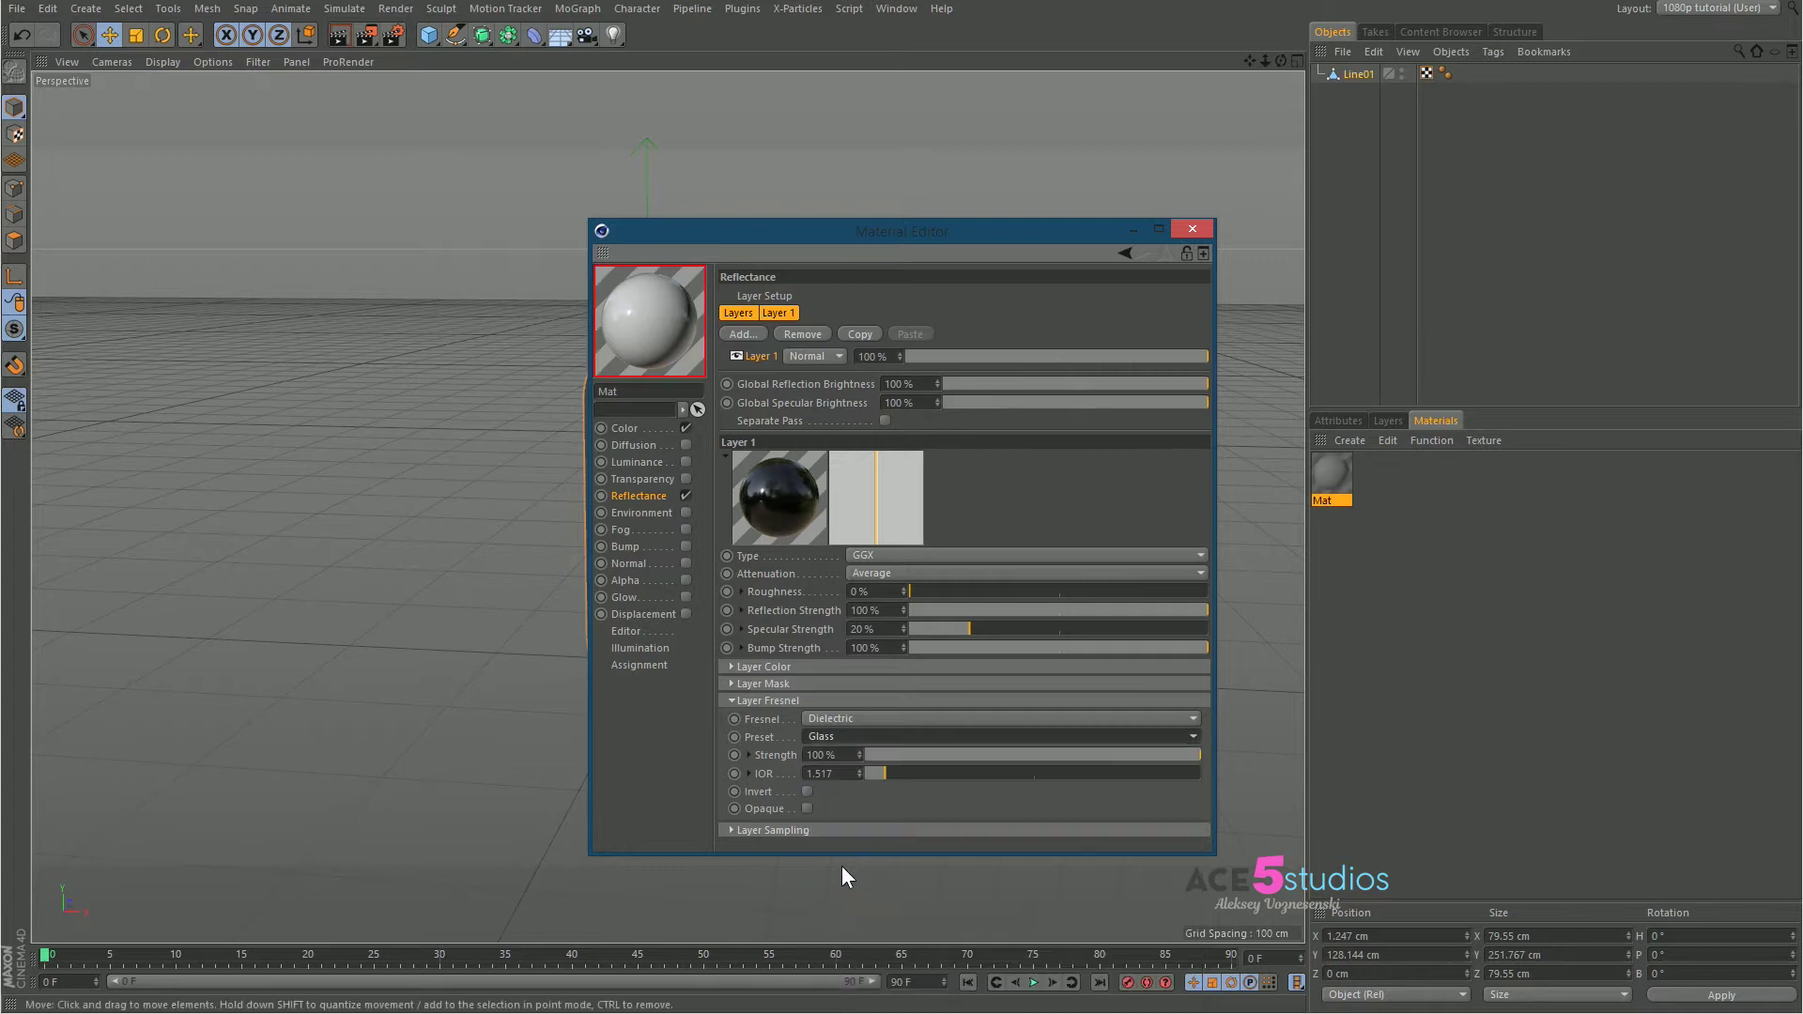
Enable transparency on the material, try a refraction of 1.51, and settle on the Glass refraction preset
click(685, 479)
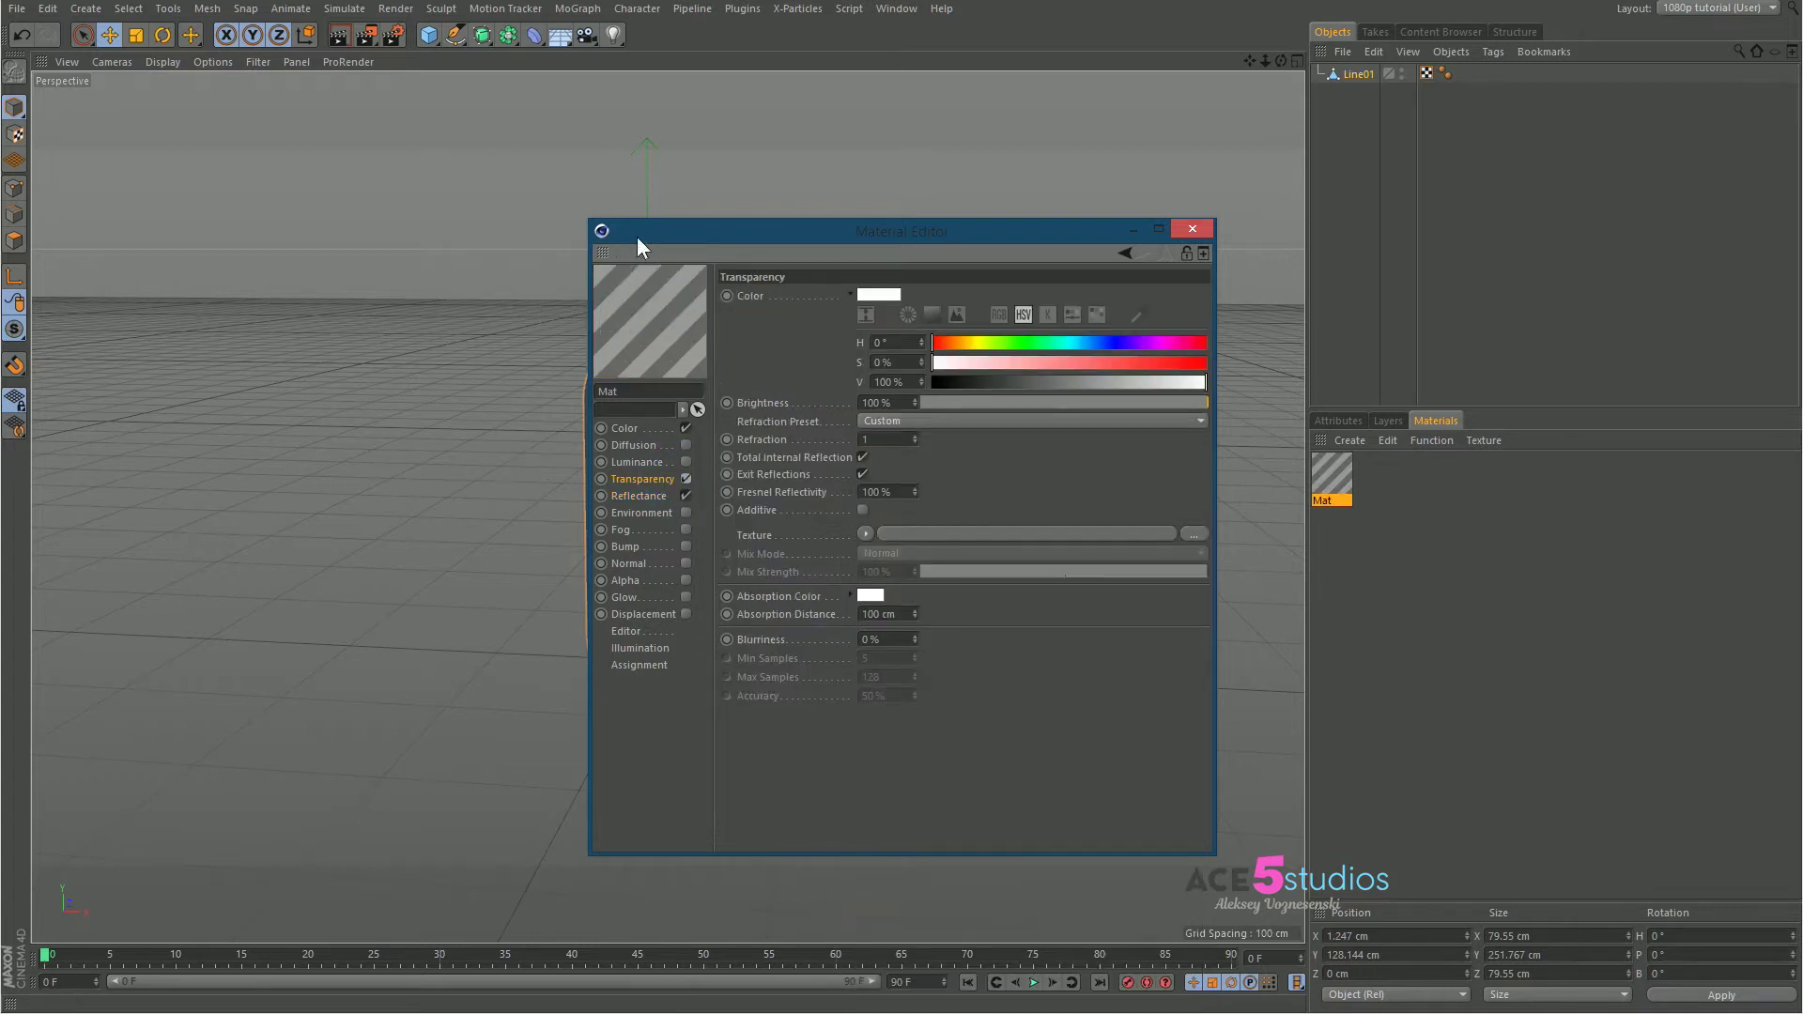
click(898, 439)
text(1.47)
key(Return)
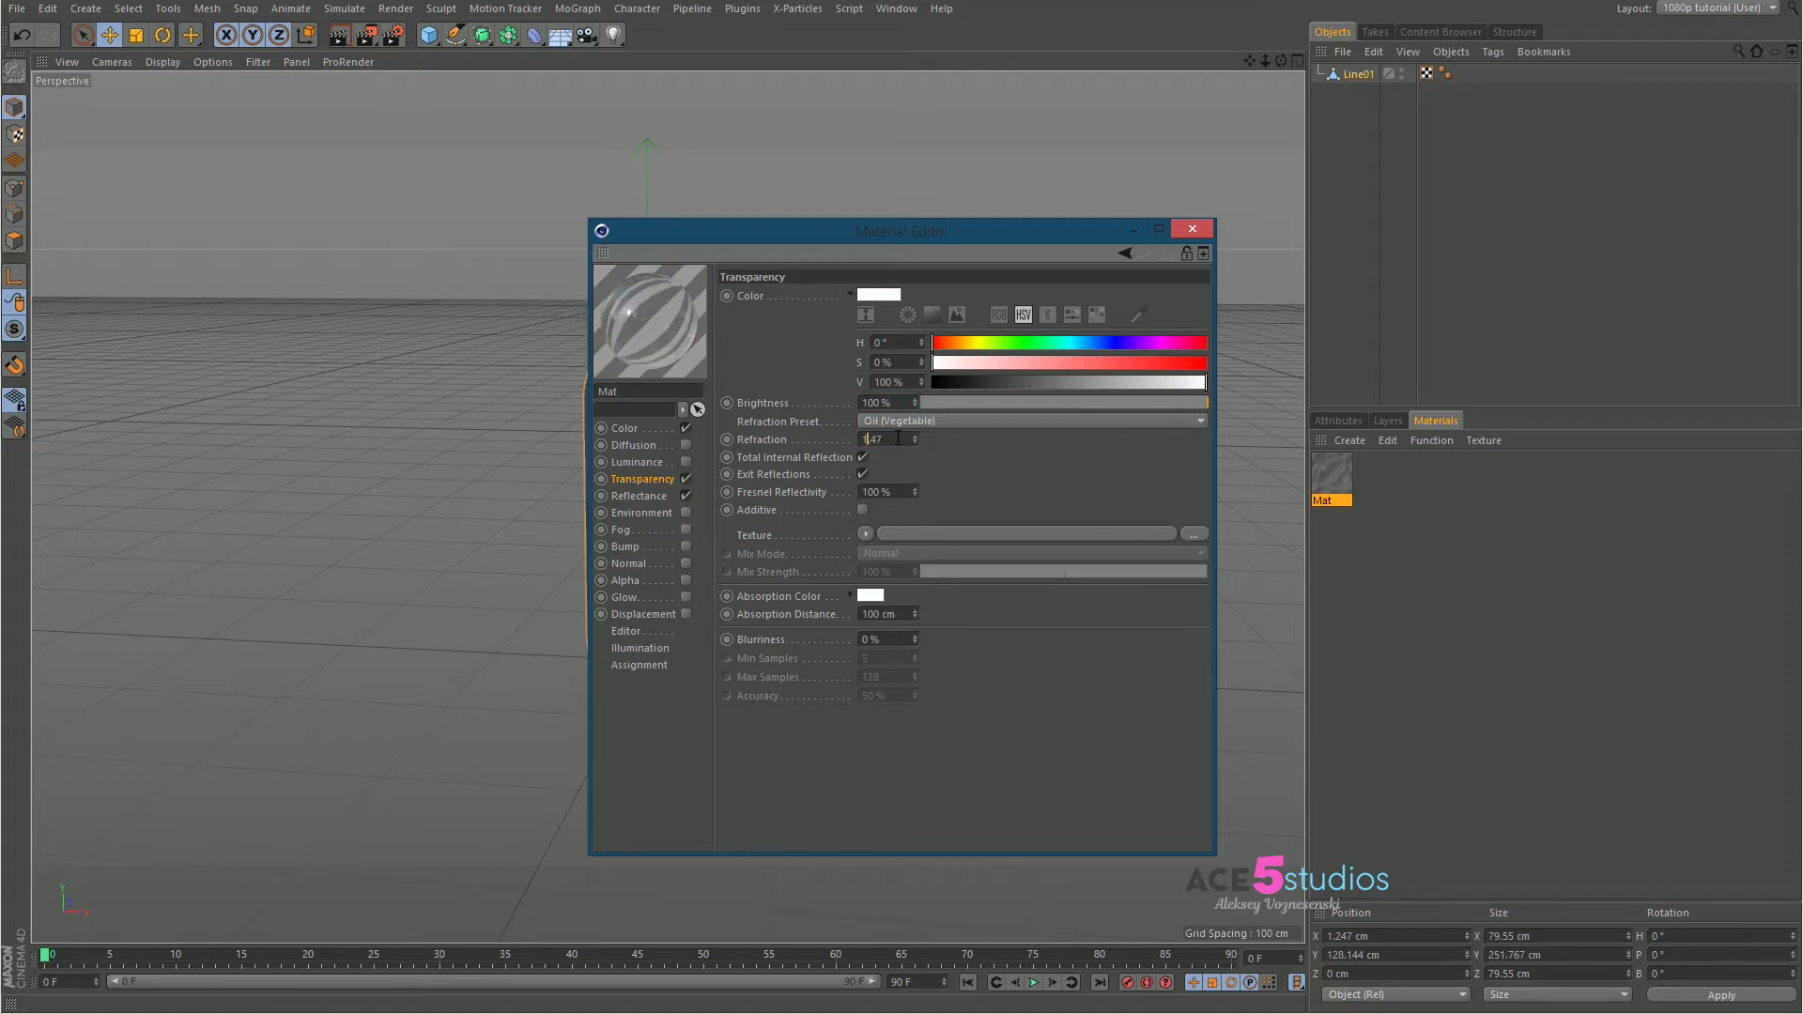
text(1.51)
key(Return)
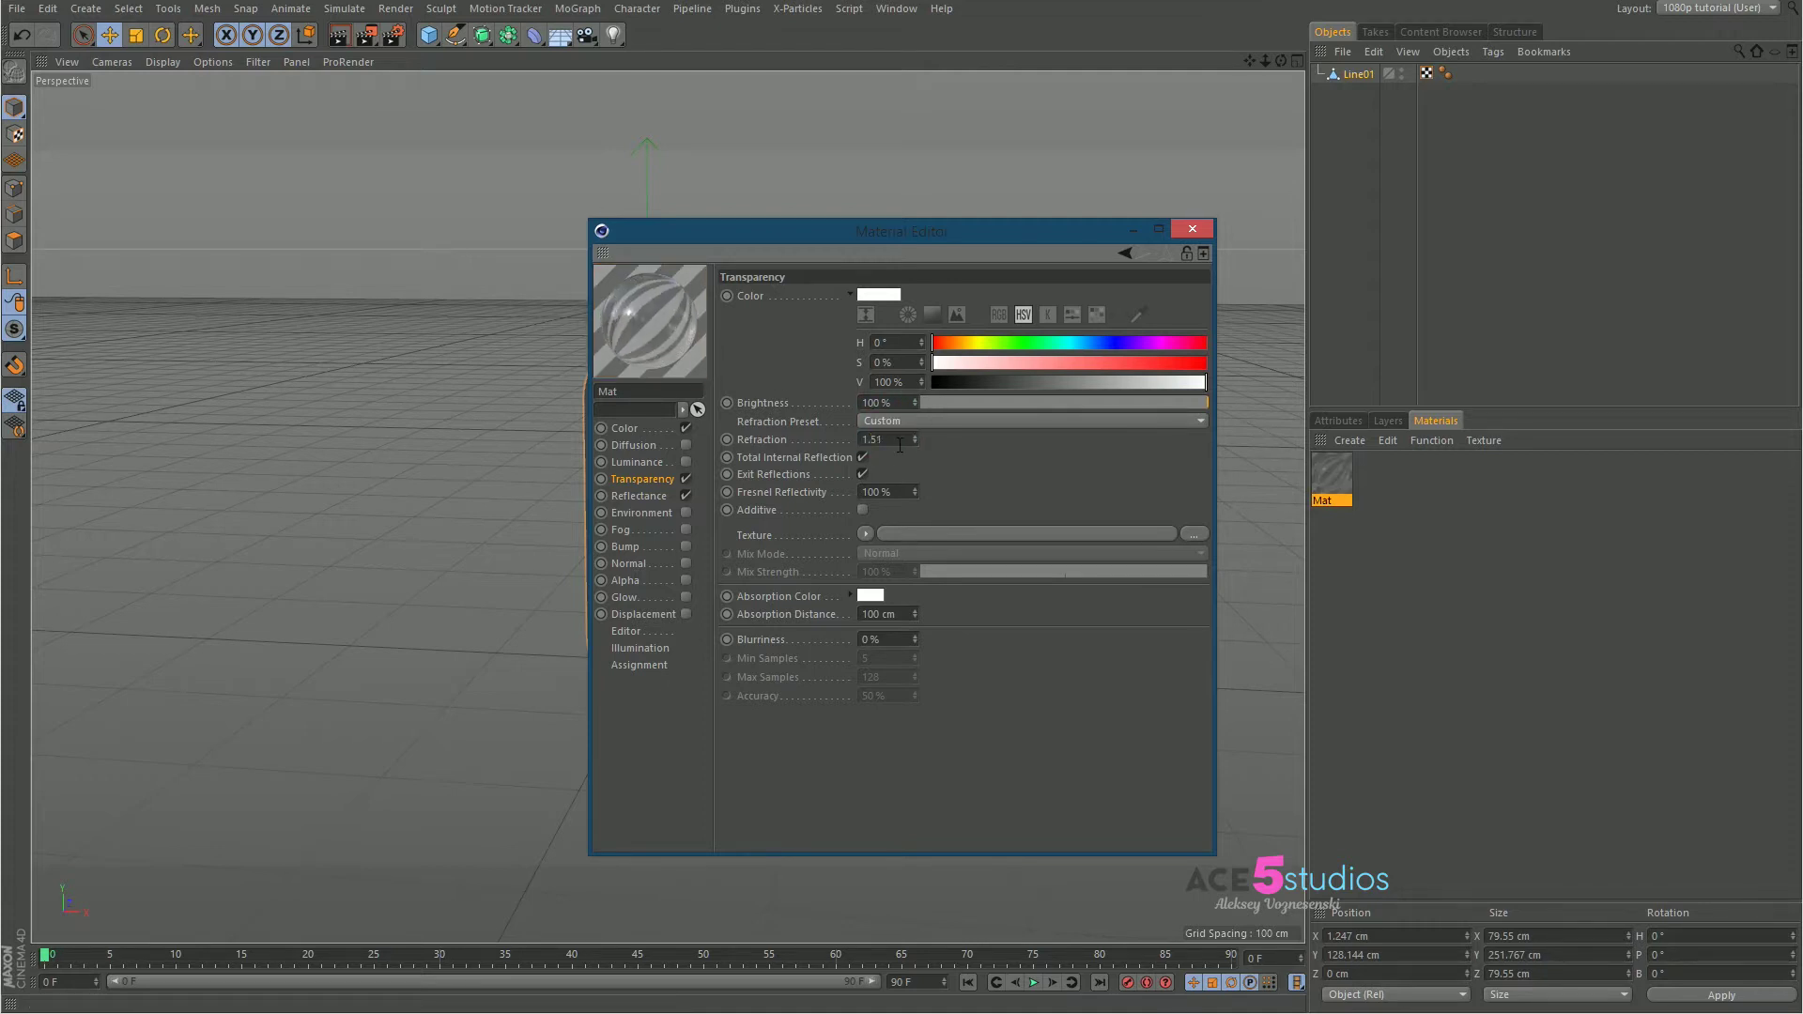
click(939, 421)
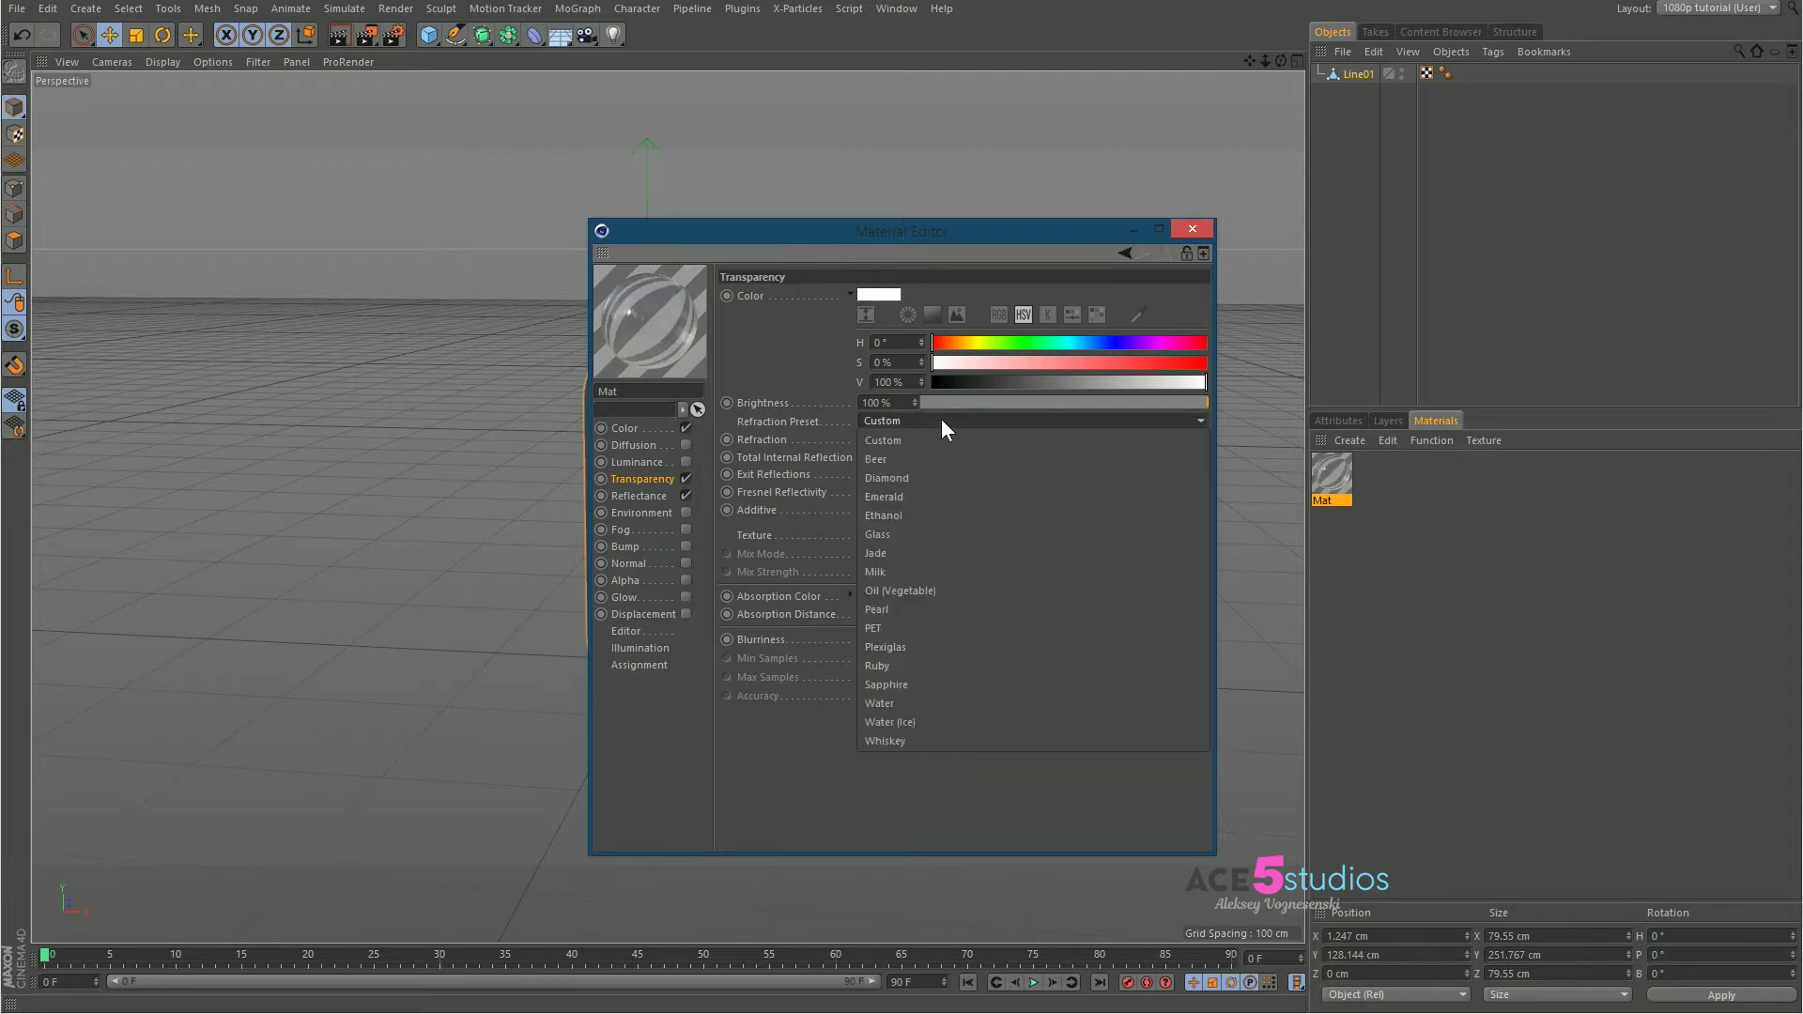
click(918, 536)
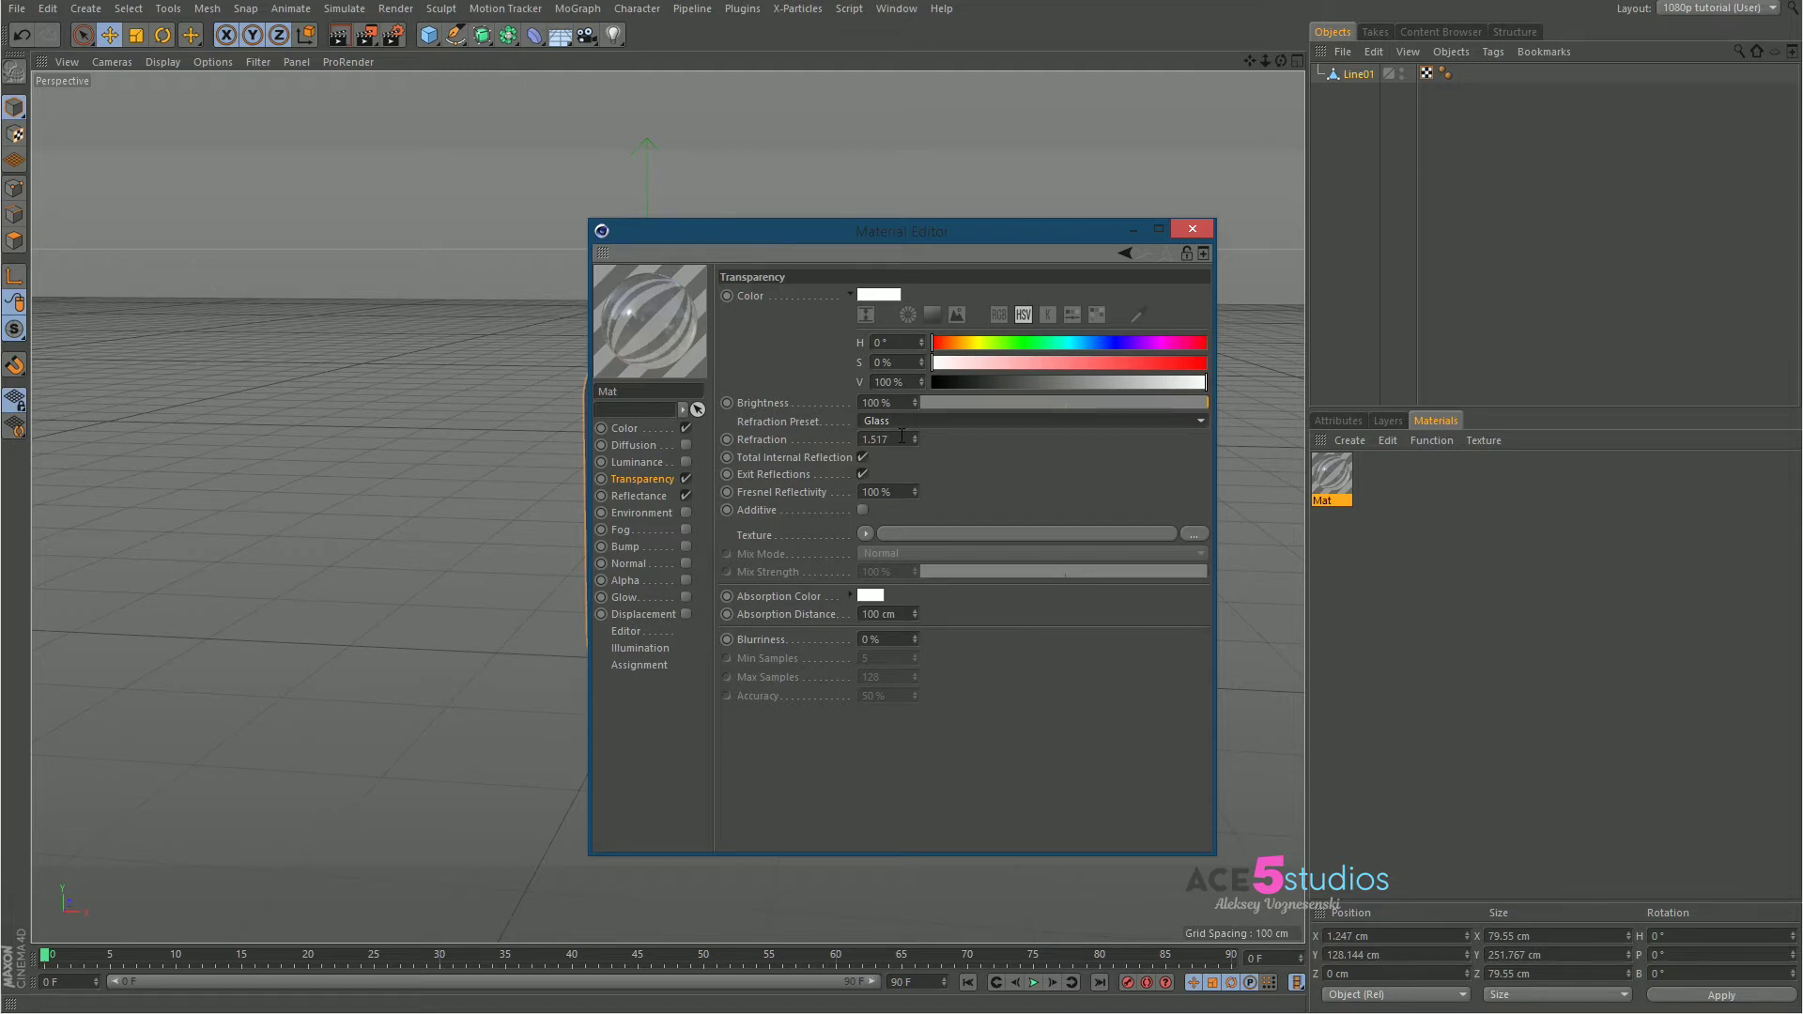
Apply the glass material to the bottle and close the material editor
drag(866, 235, 801, 254)
drag(1337, 485, 1364, 75)
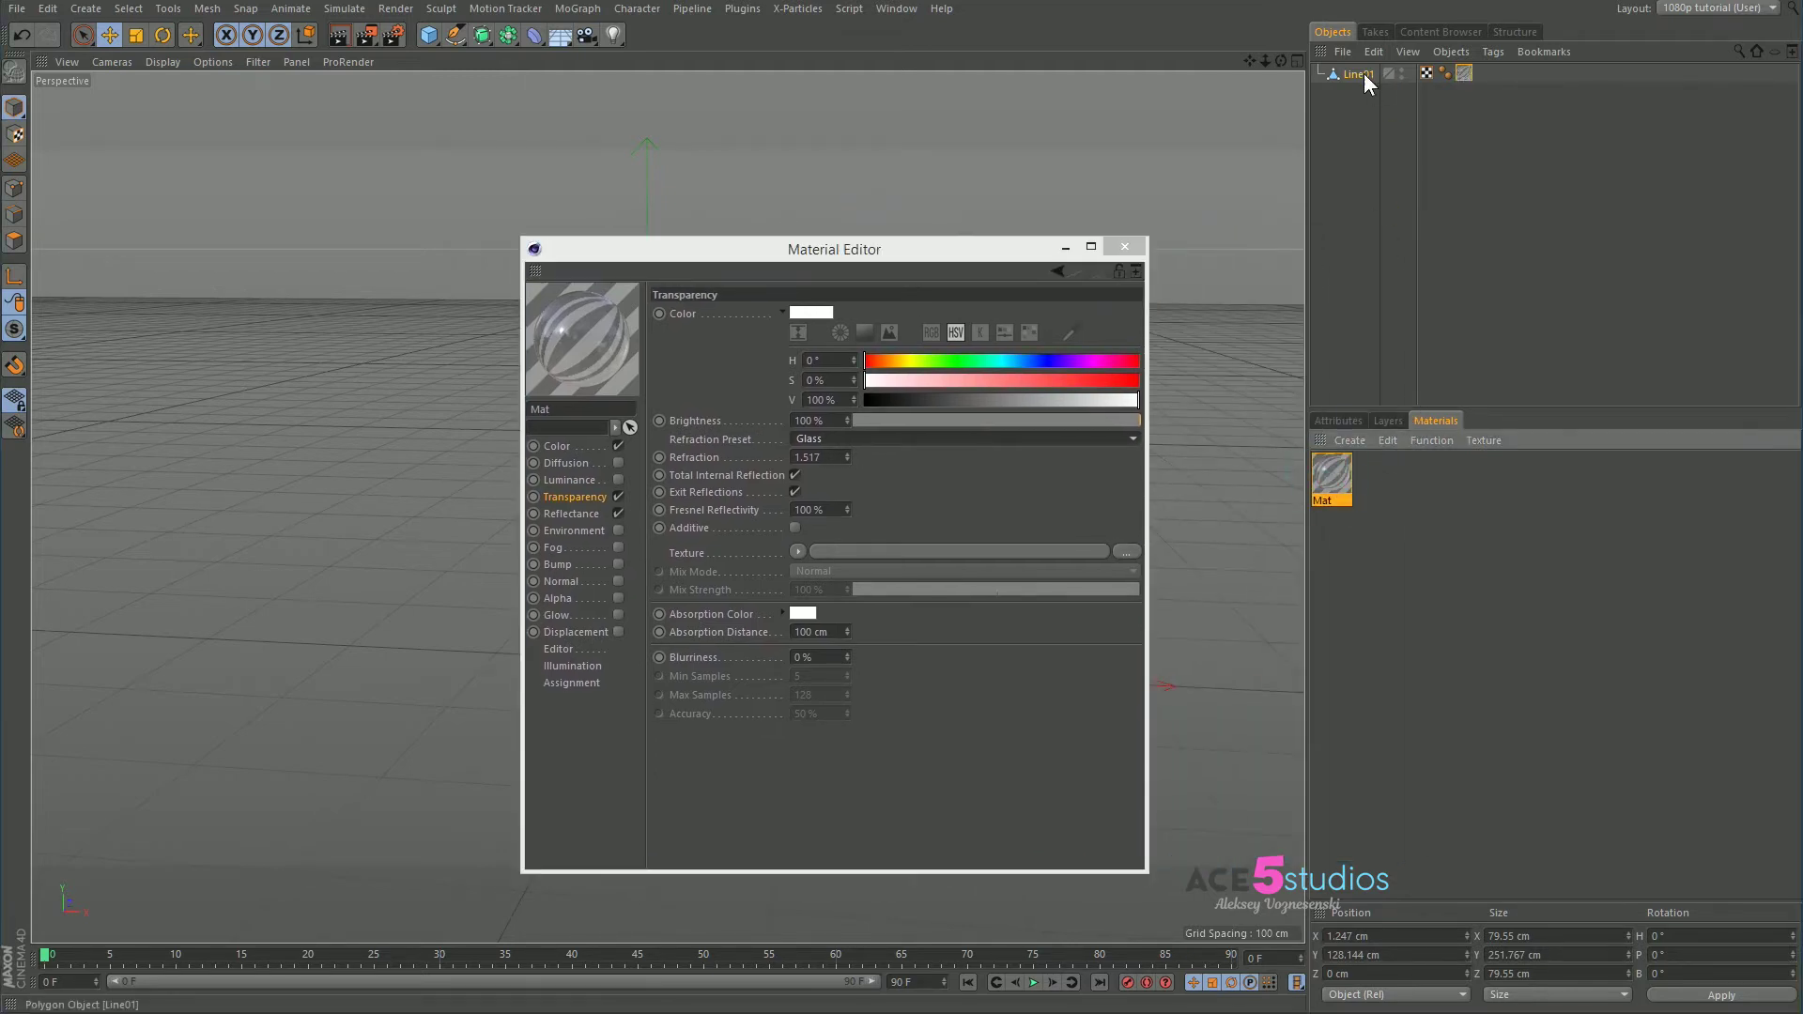
drag(849, 249, 1208, 272)
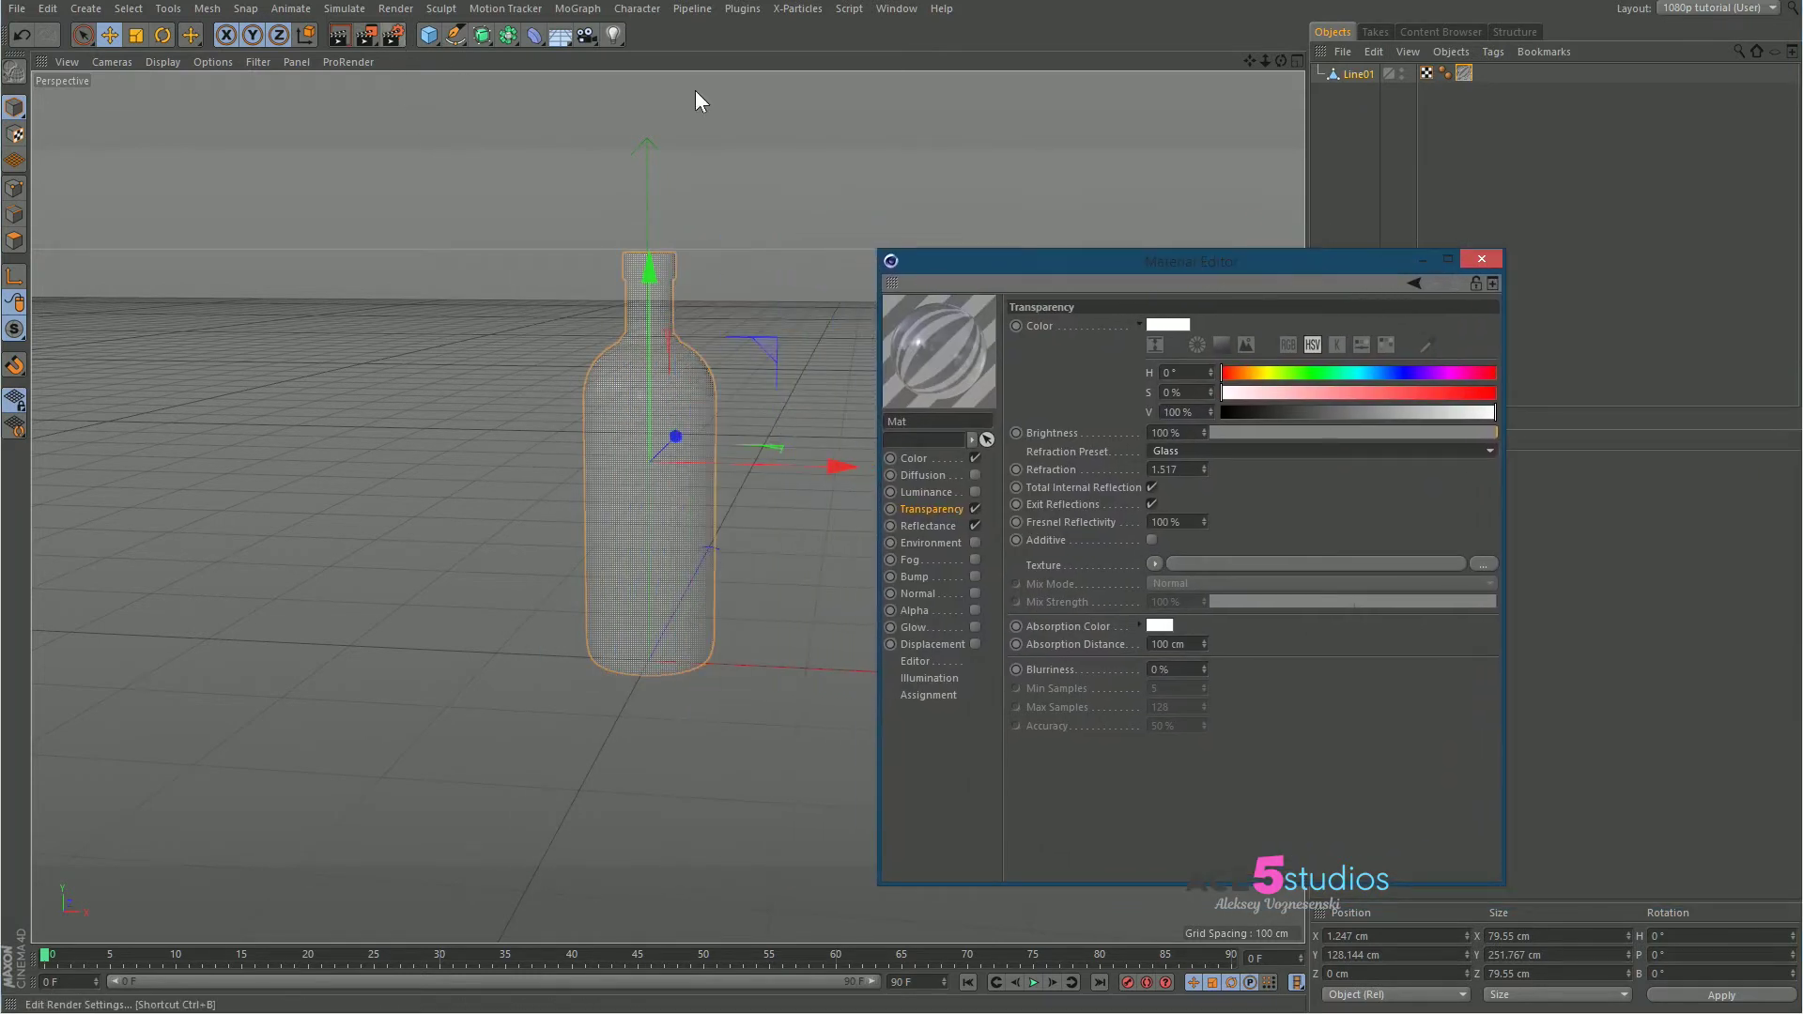
click(1470, 262)
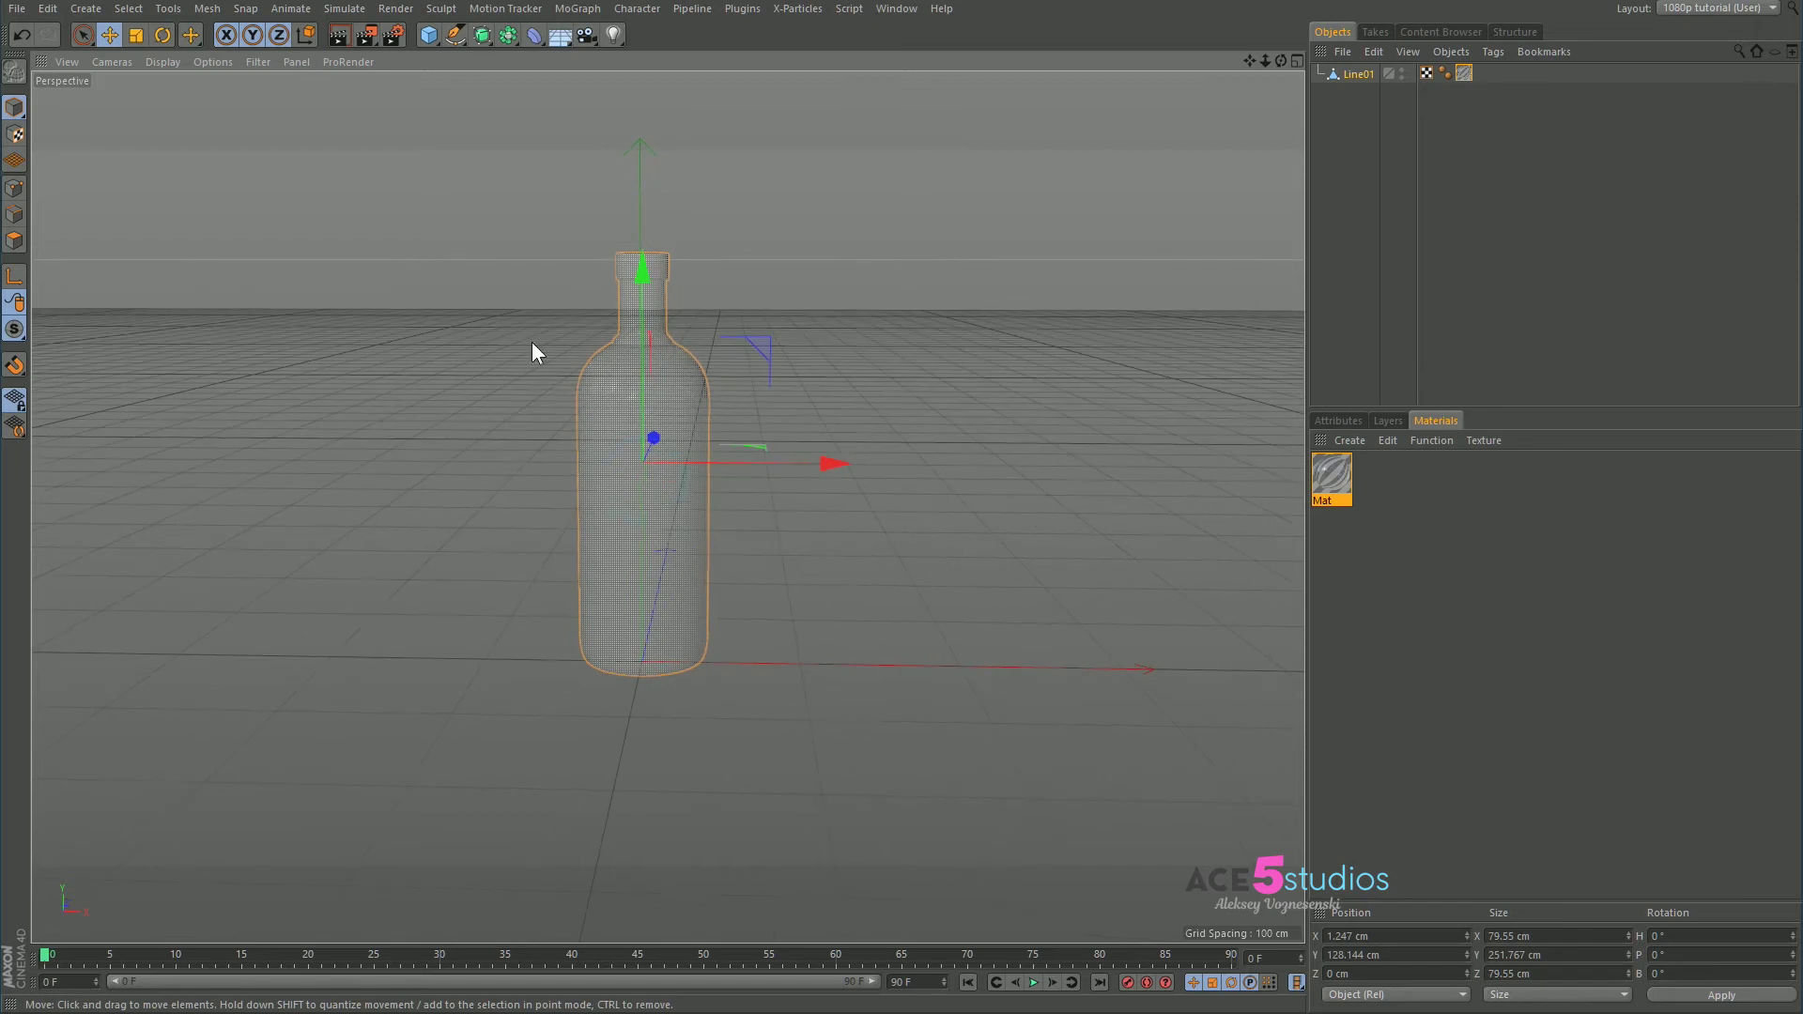
Render the perspective view to preview the glass bottle
drag(429, 35, 759, 171)
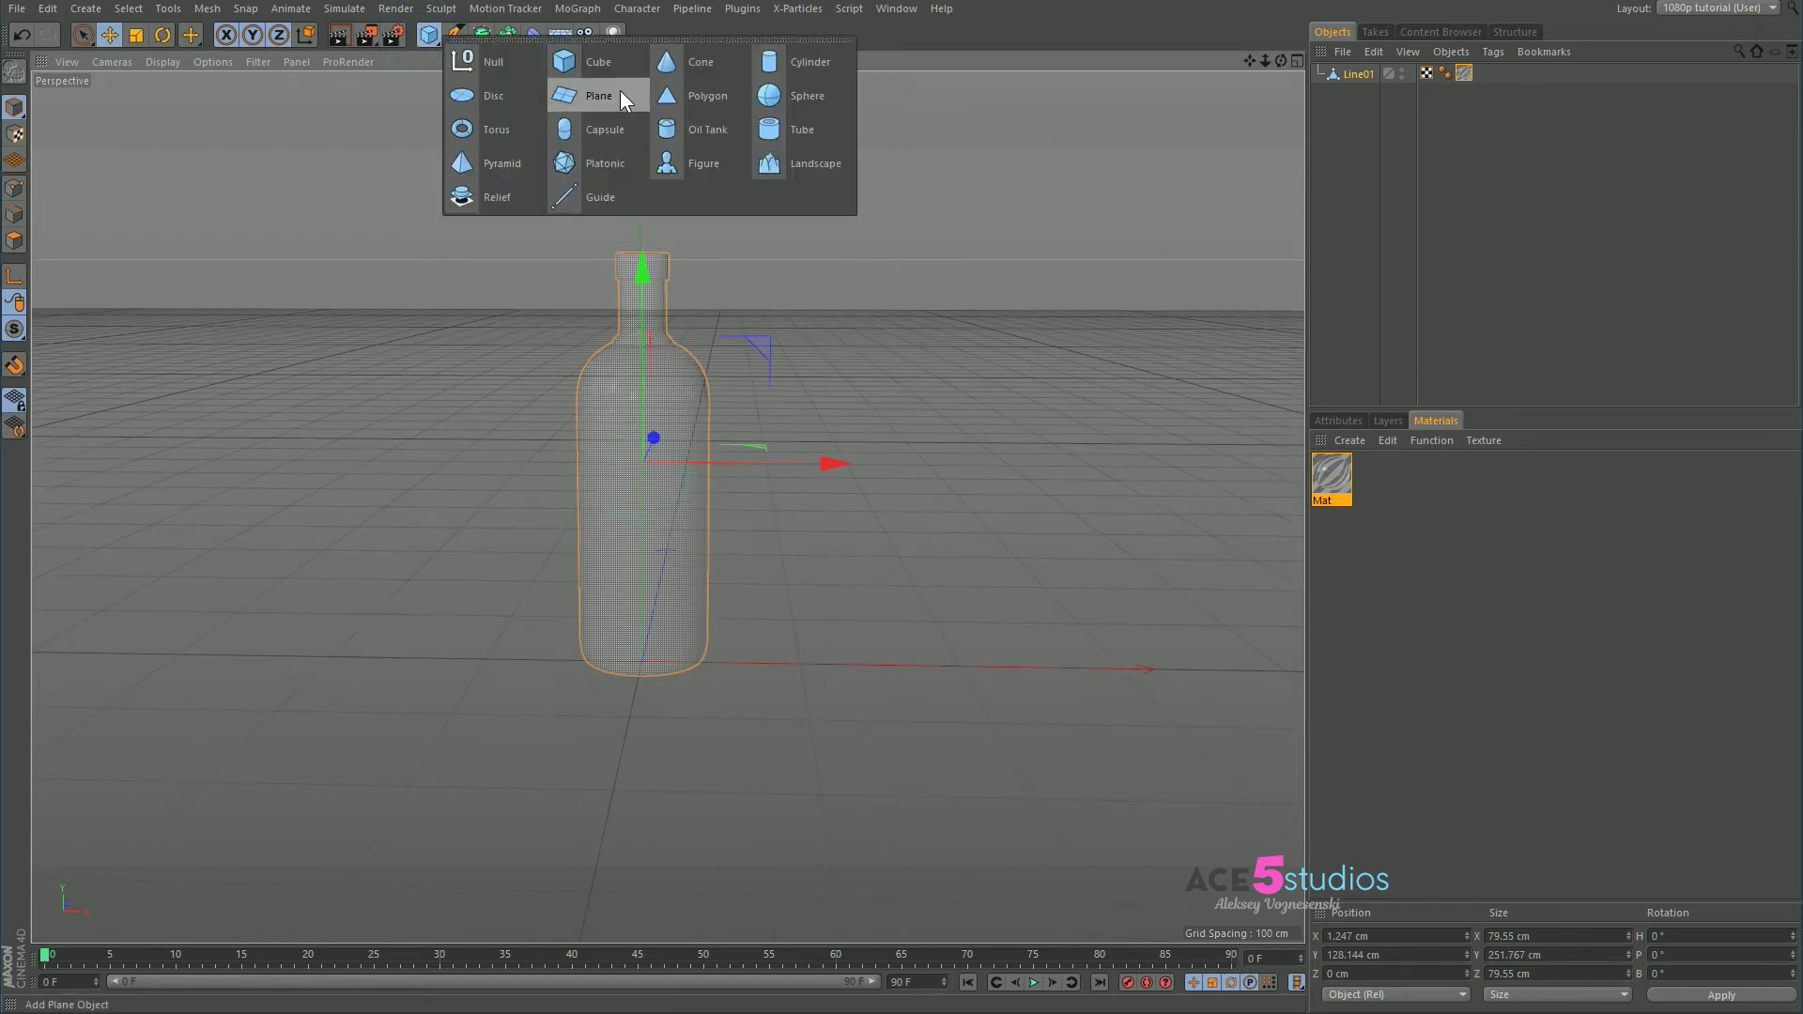
key(ctrl+r)
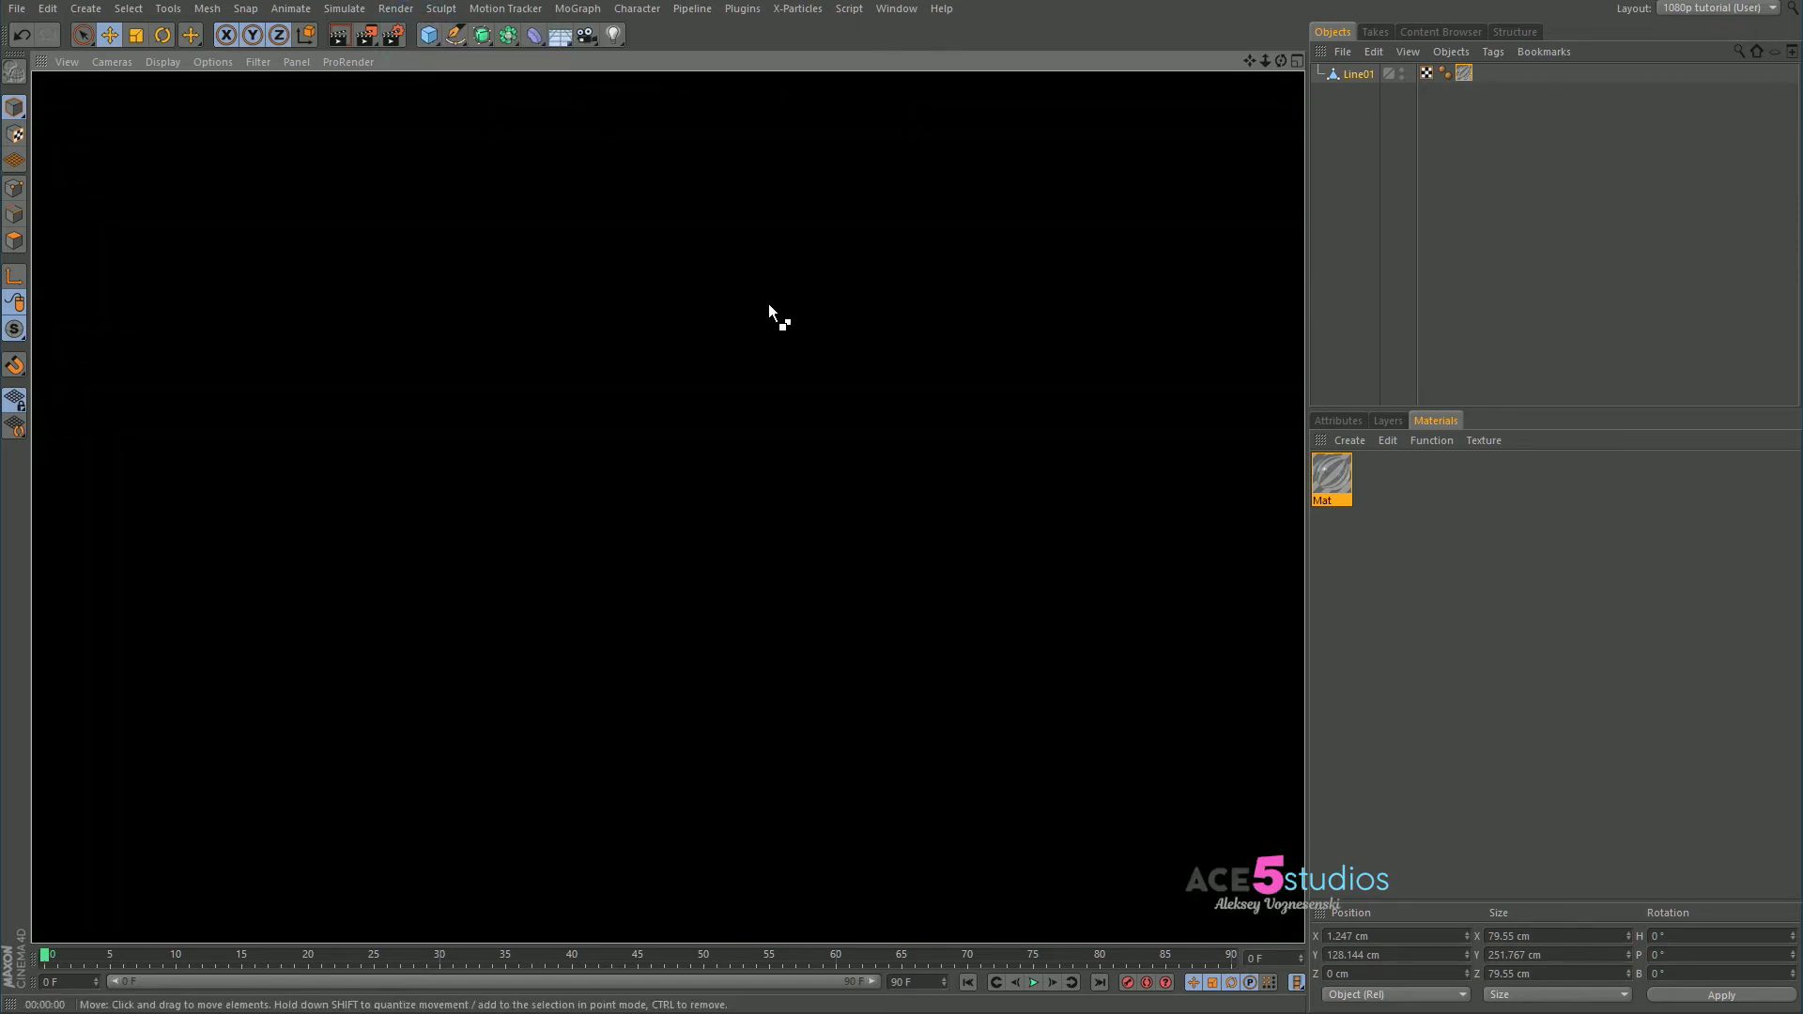
Add a plane as the floor beneath the bottle, enlarge it to about 1597 cm square, and show its attributes
click(419, 35)
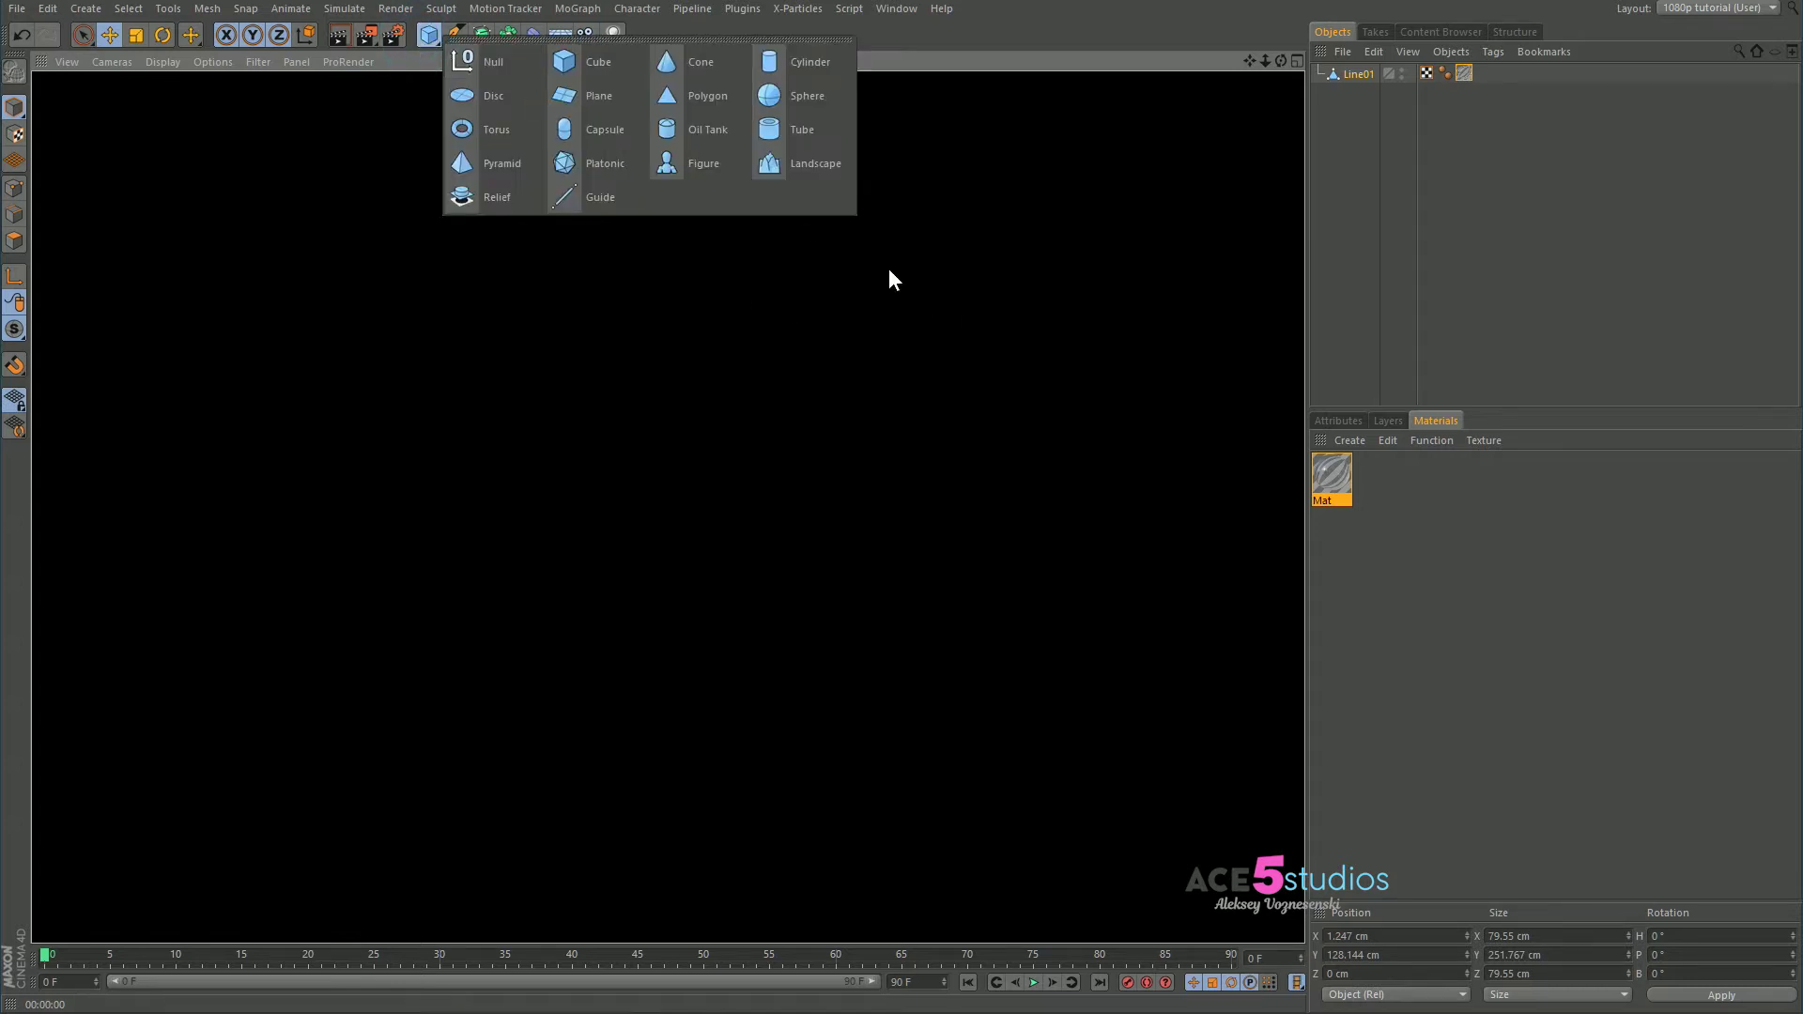
click(607, 111)
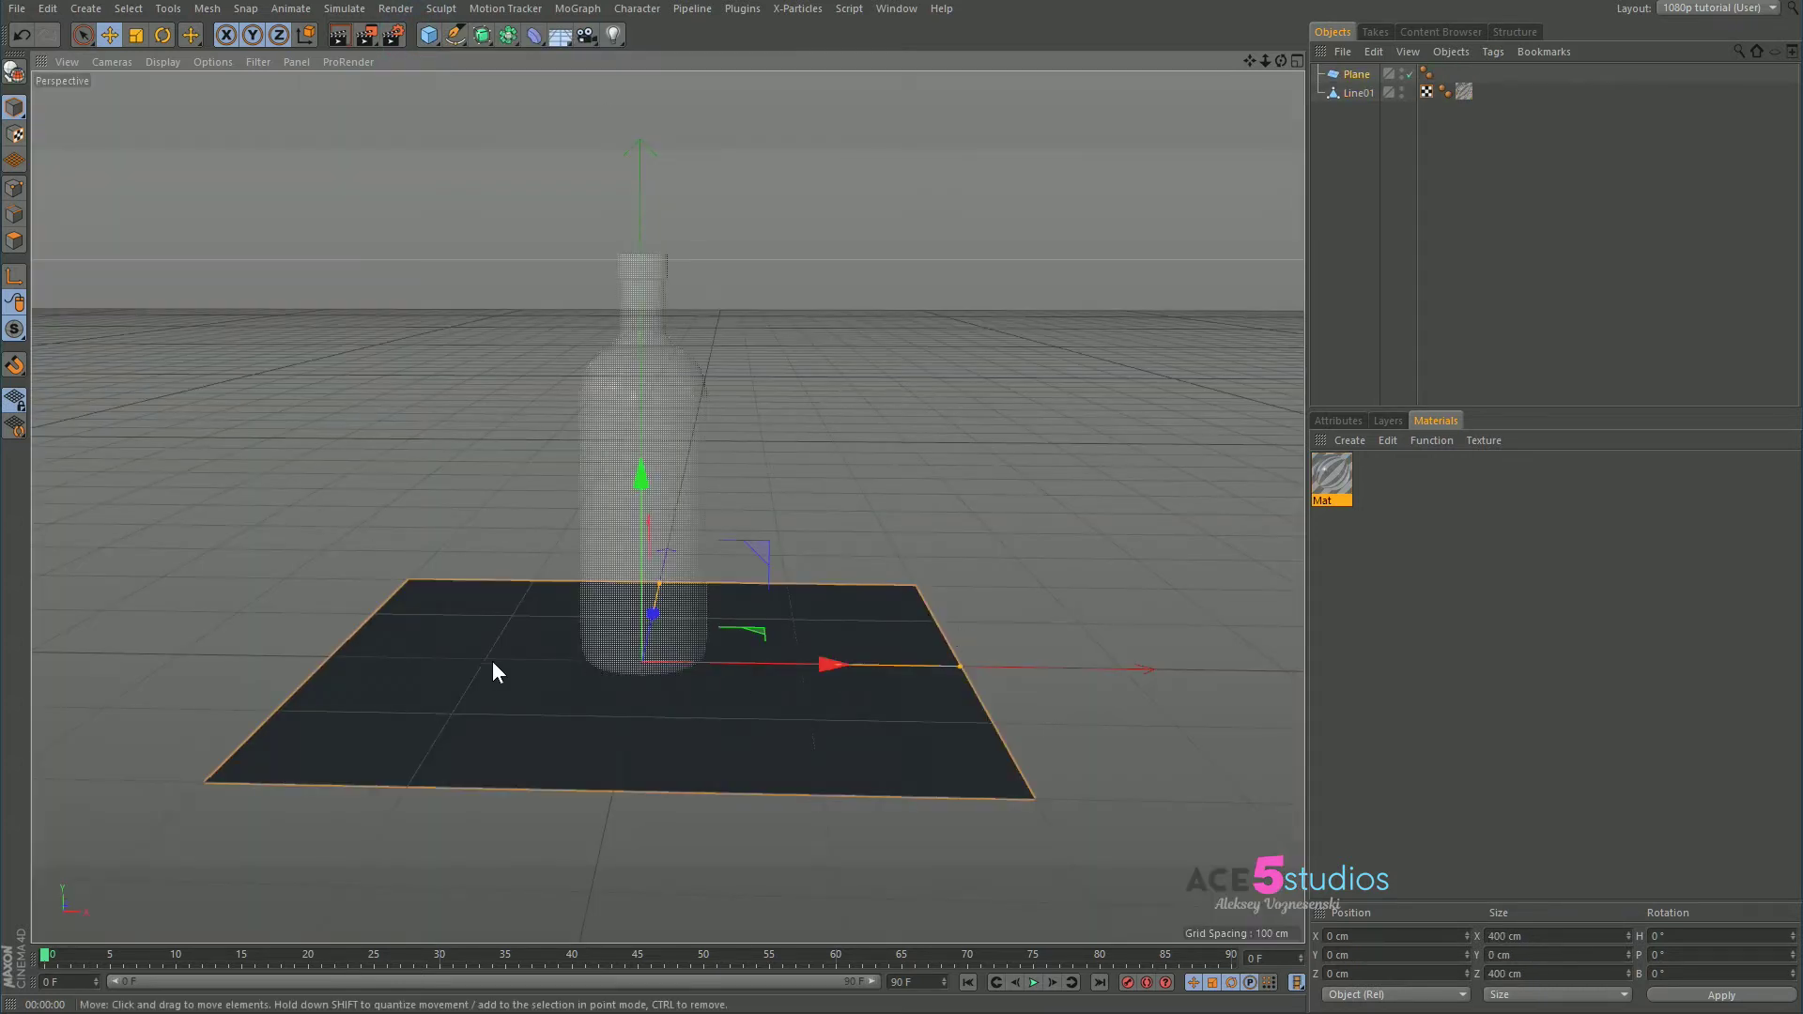
key(t)
drag(415, 657, 658, 640)
click(1349, 421)
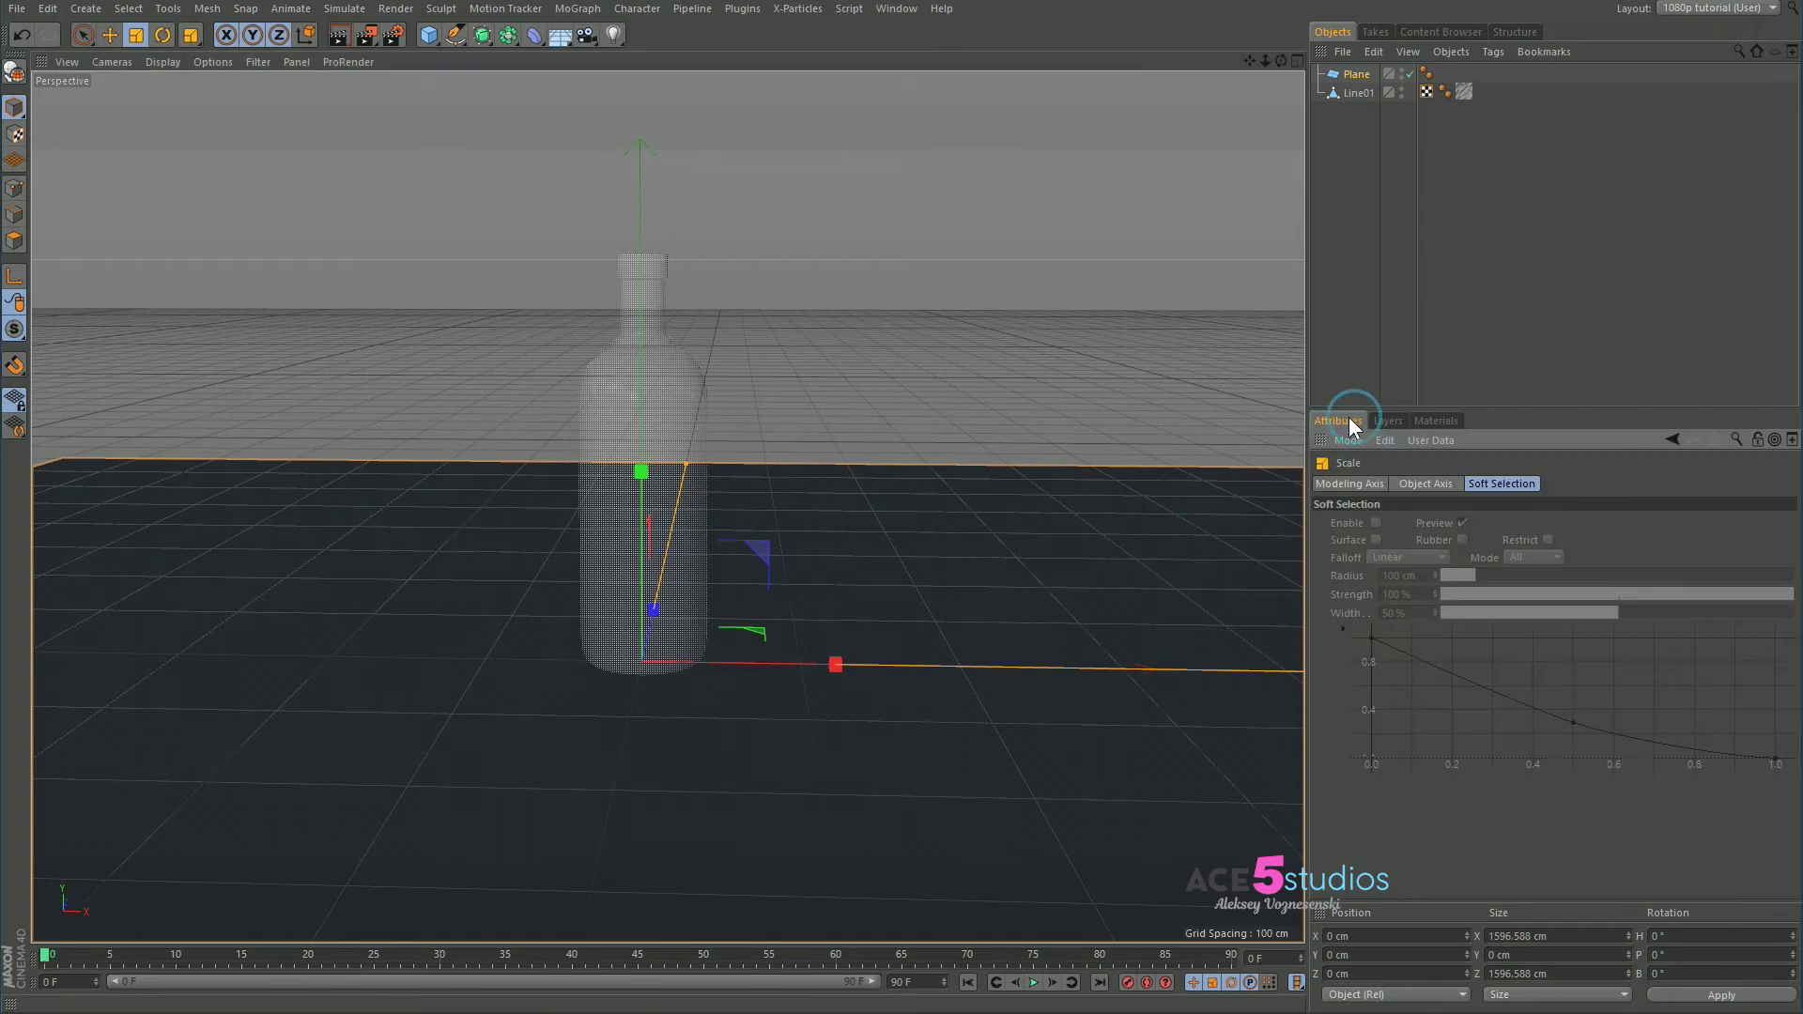
Enlarge the floor plane to about 3568 cm square and move it back to about 1503 cm in Z
click(892, 409)
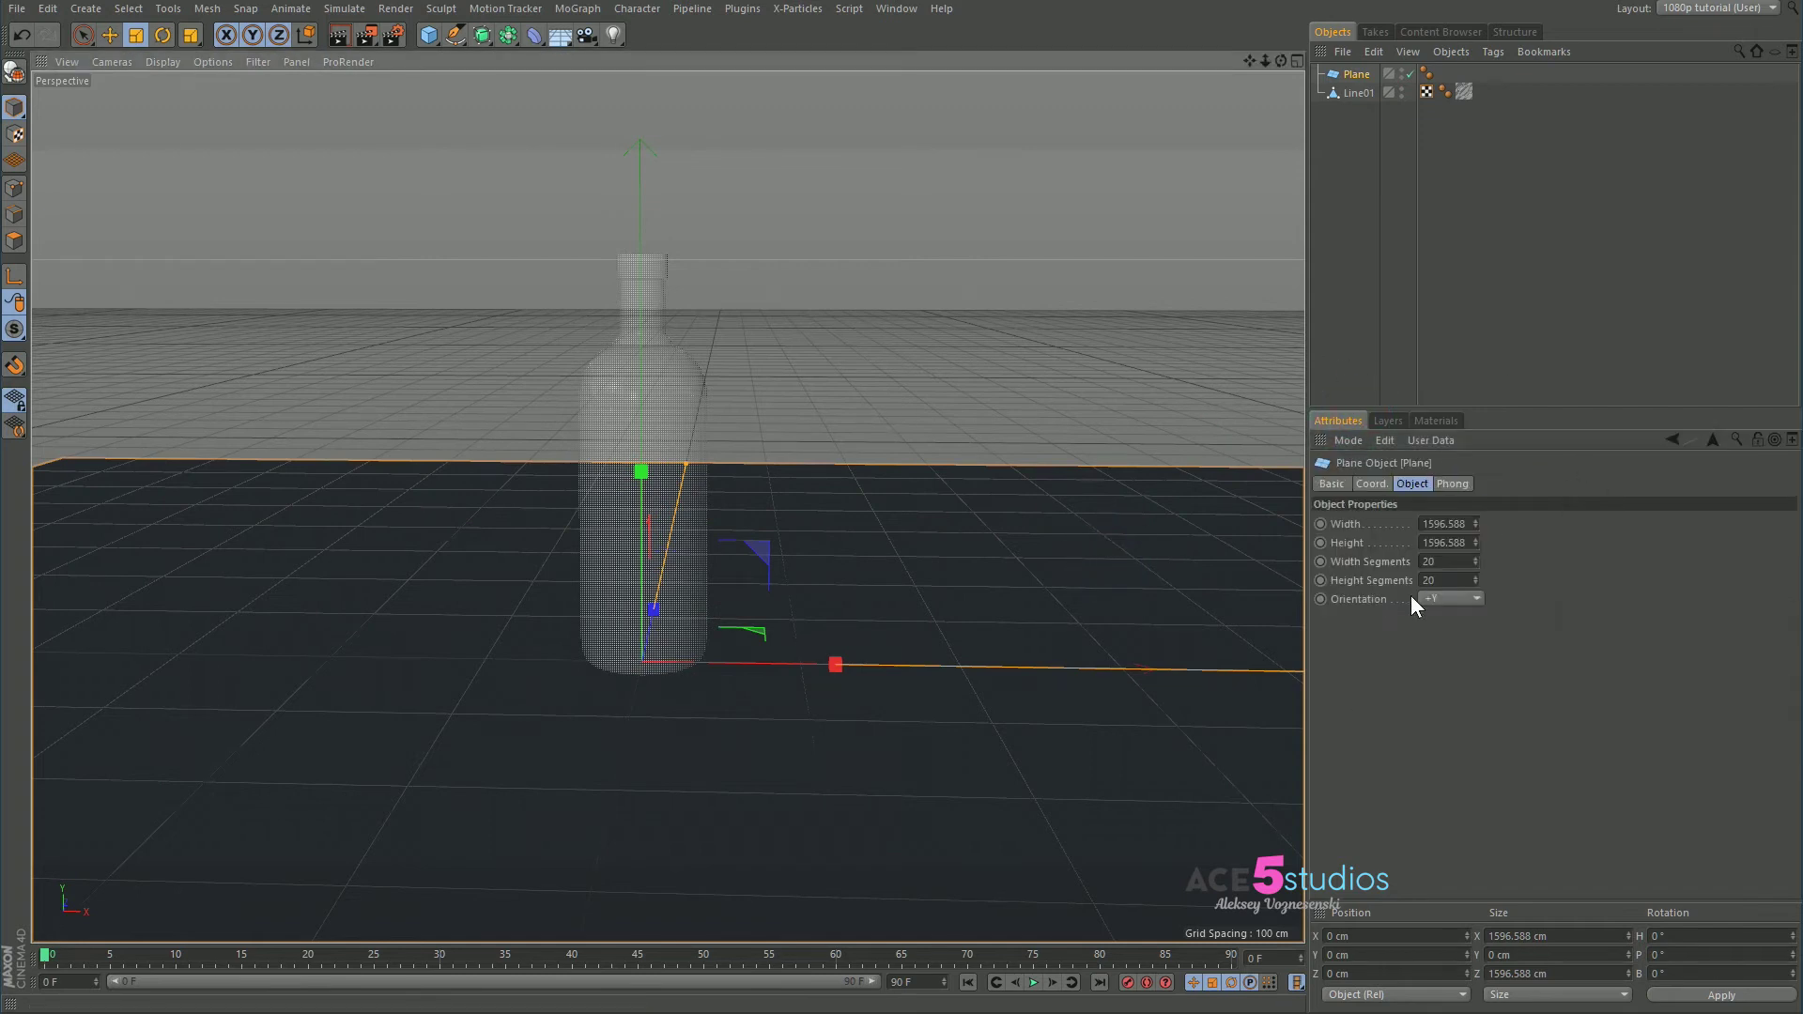
alt+drag(669, 491, 1022, 387)
key(e)
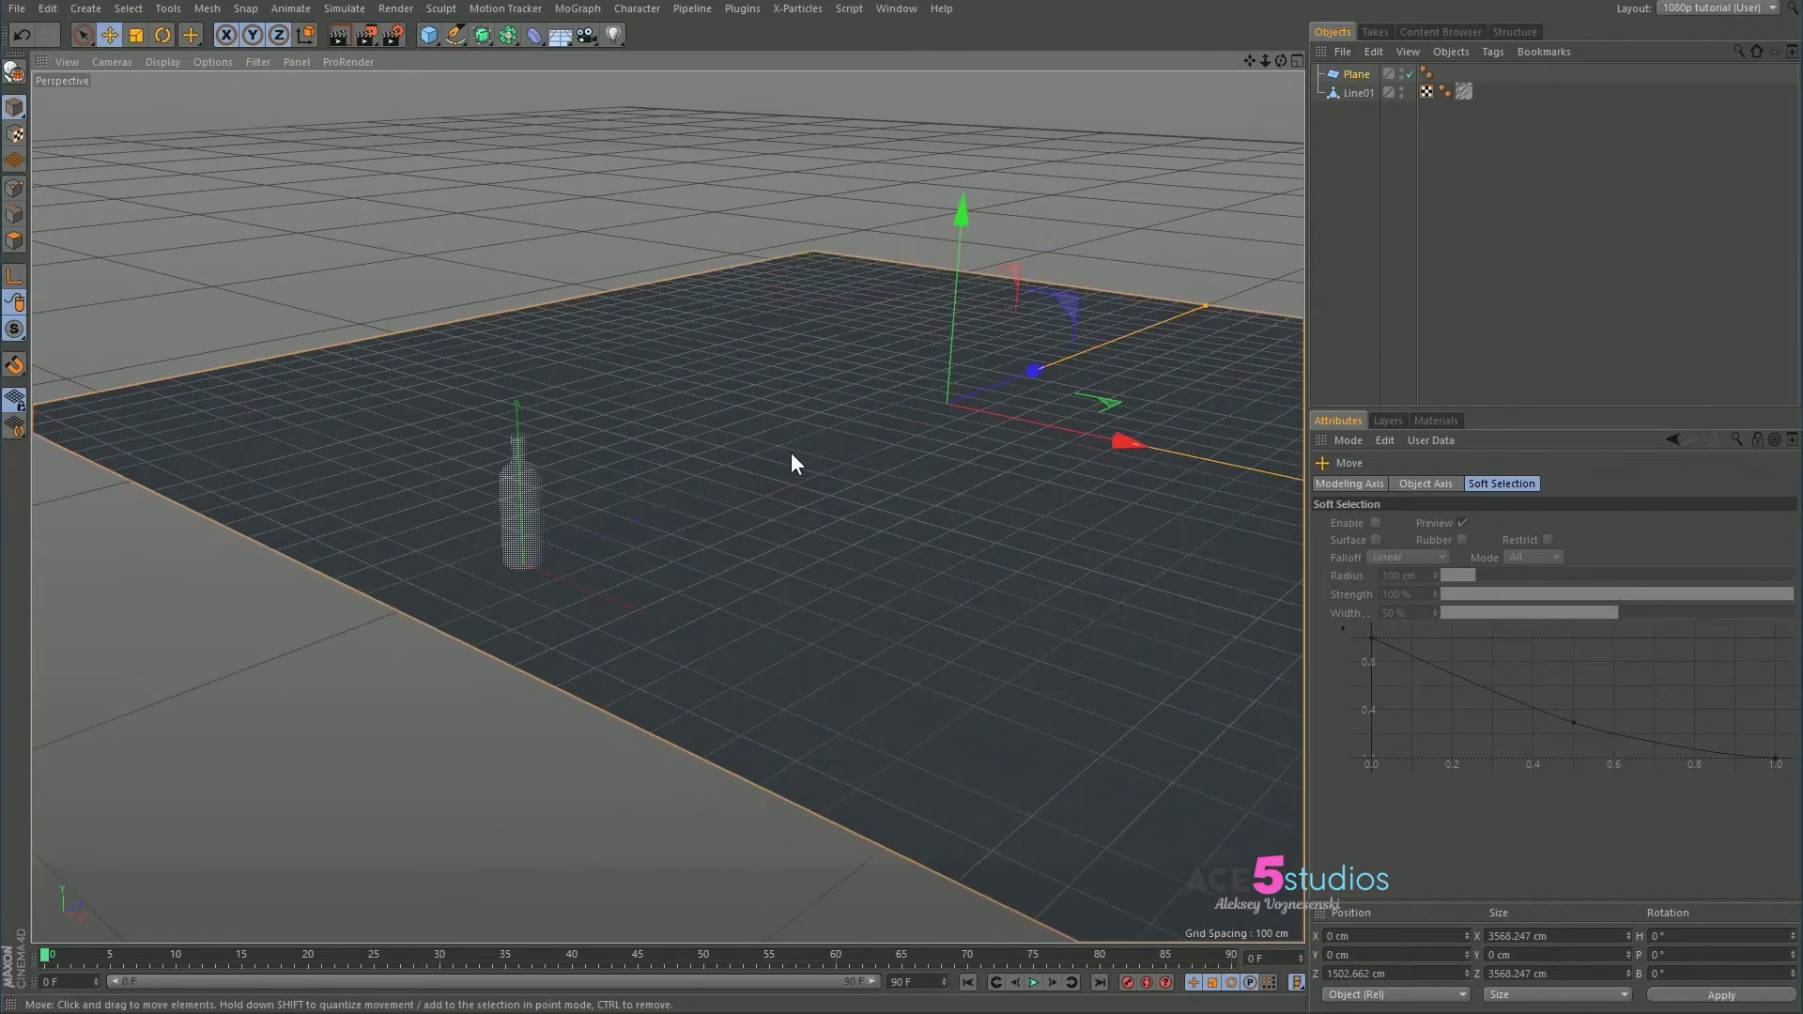
Add a Bend deformer, rotate its pitch to -90°, and move it behind the bottle to about 294 cm in Z
click(531, 35)
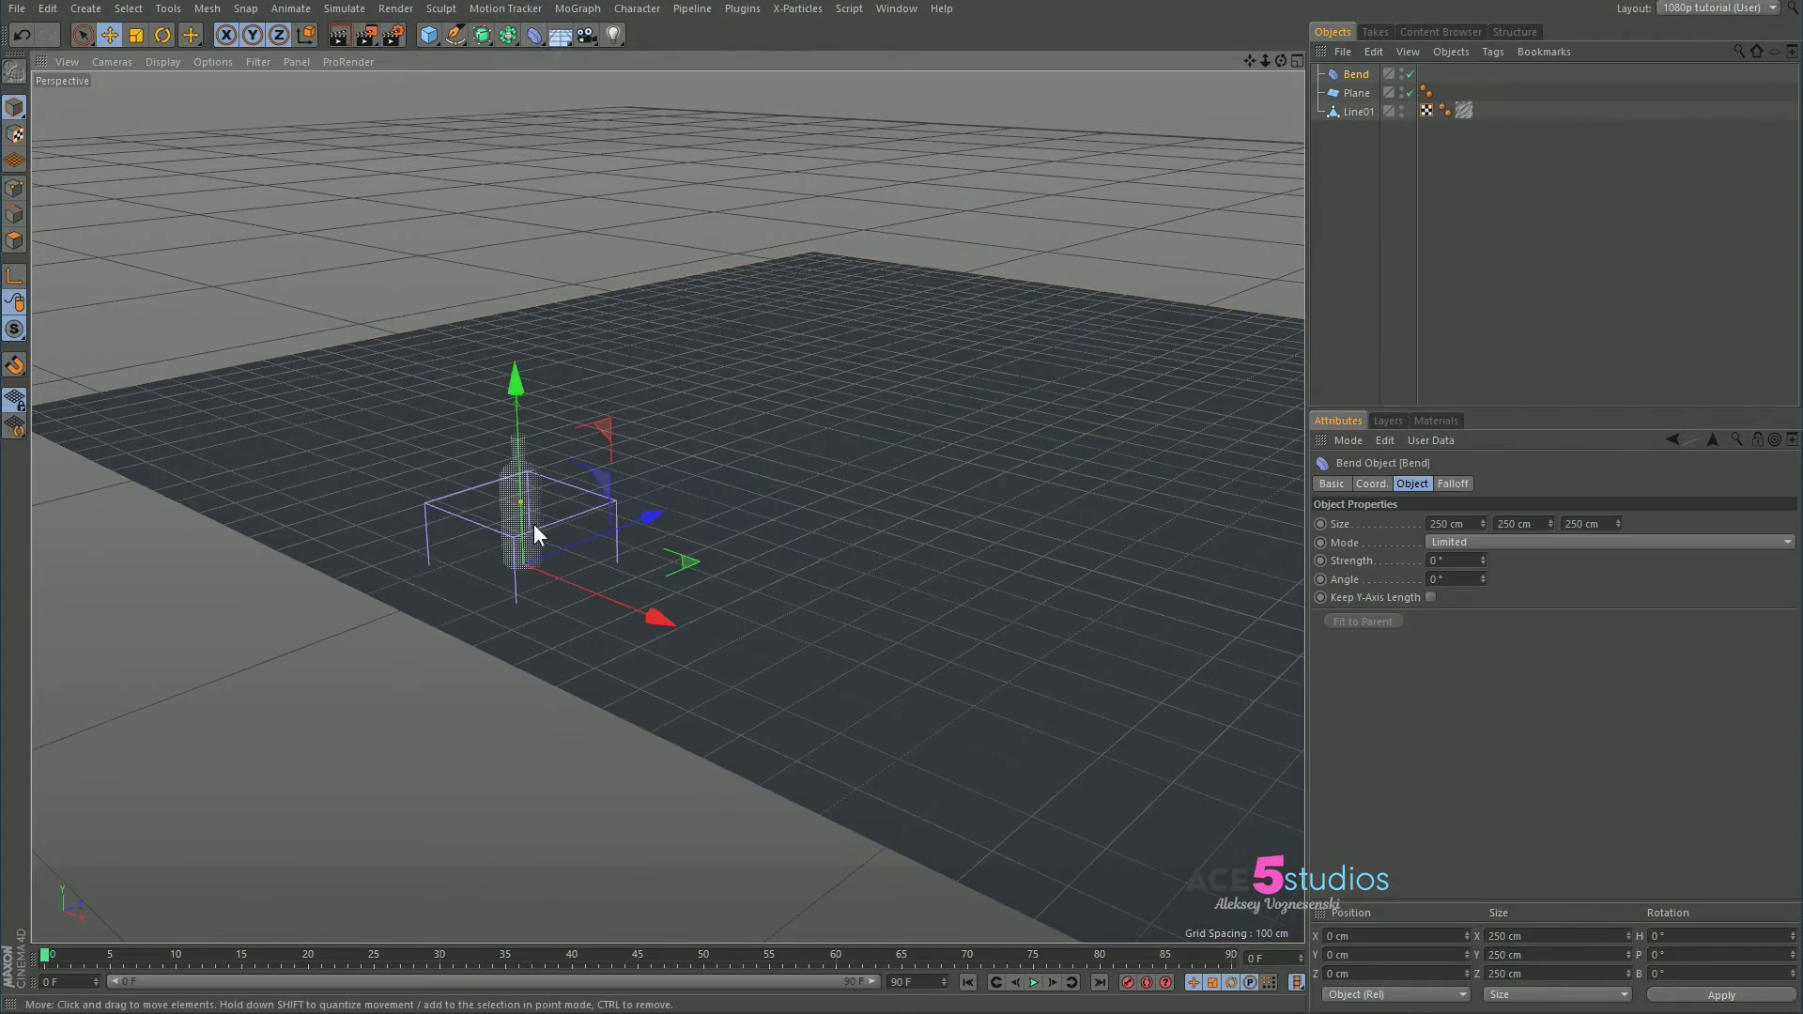
key(r)
drag(447, 514, 571, 471)
key(e)
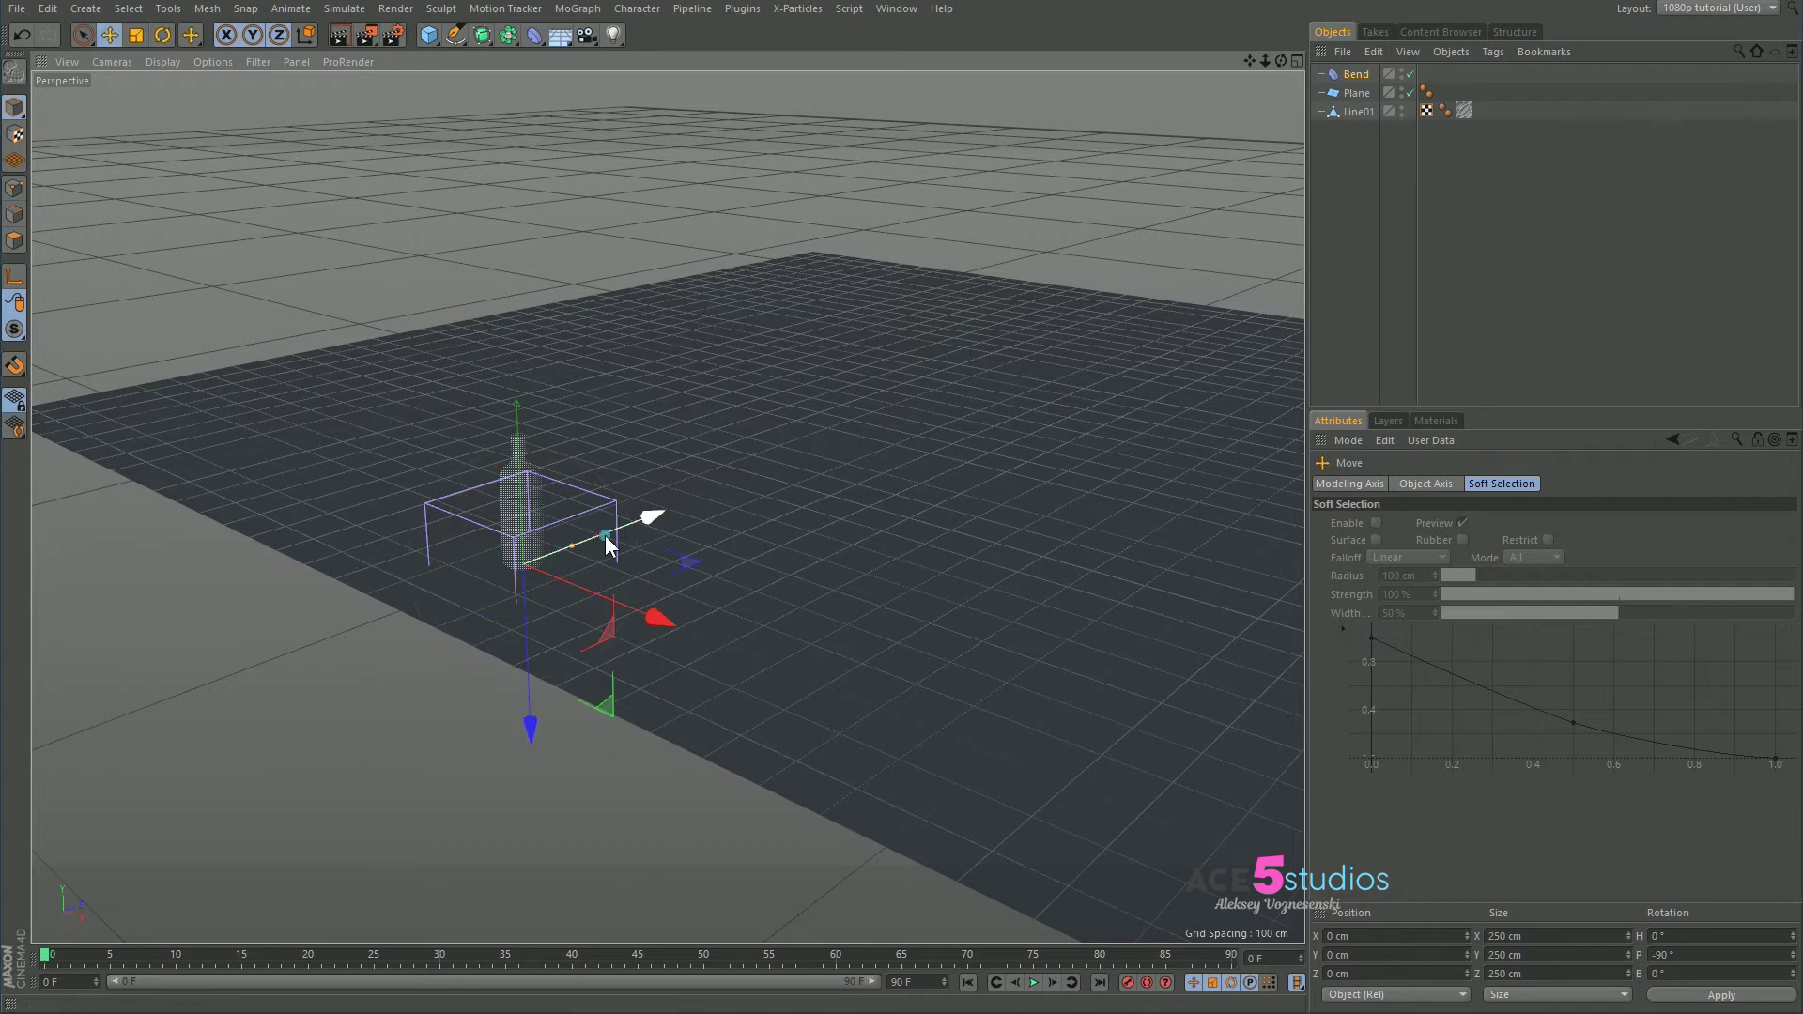
drag(605, 535, 712, 510)
middle_click(678, 529)
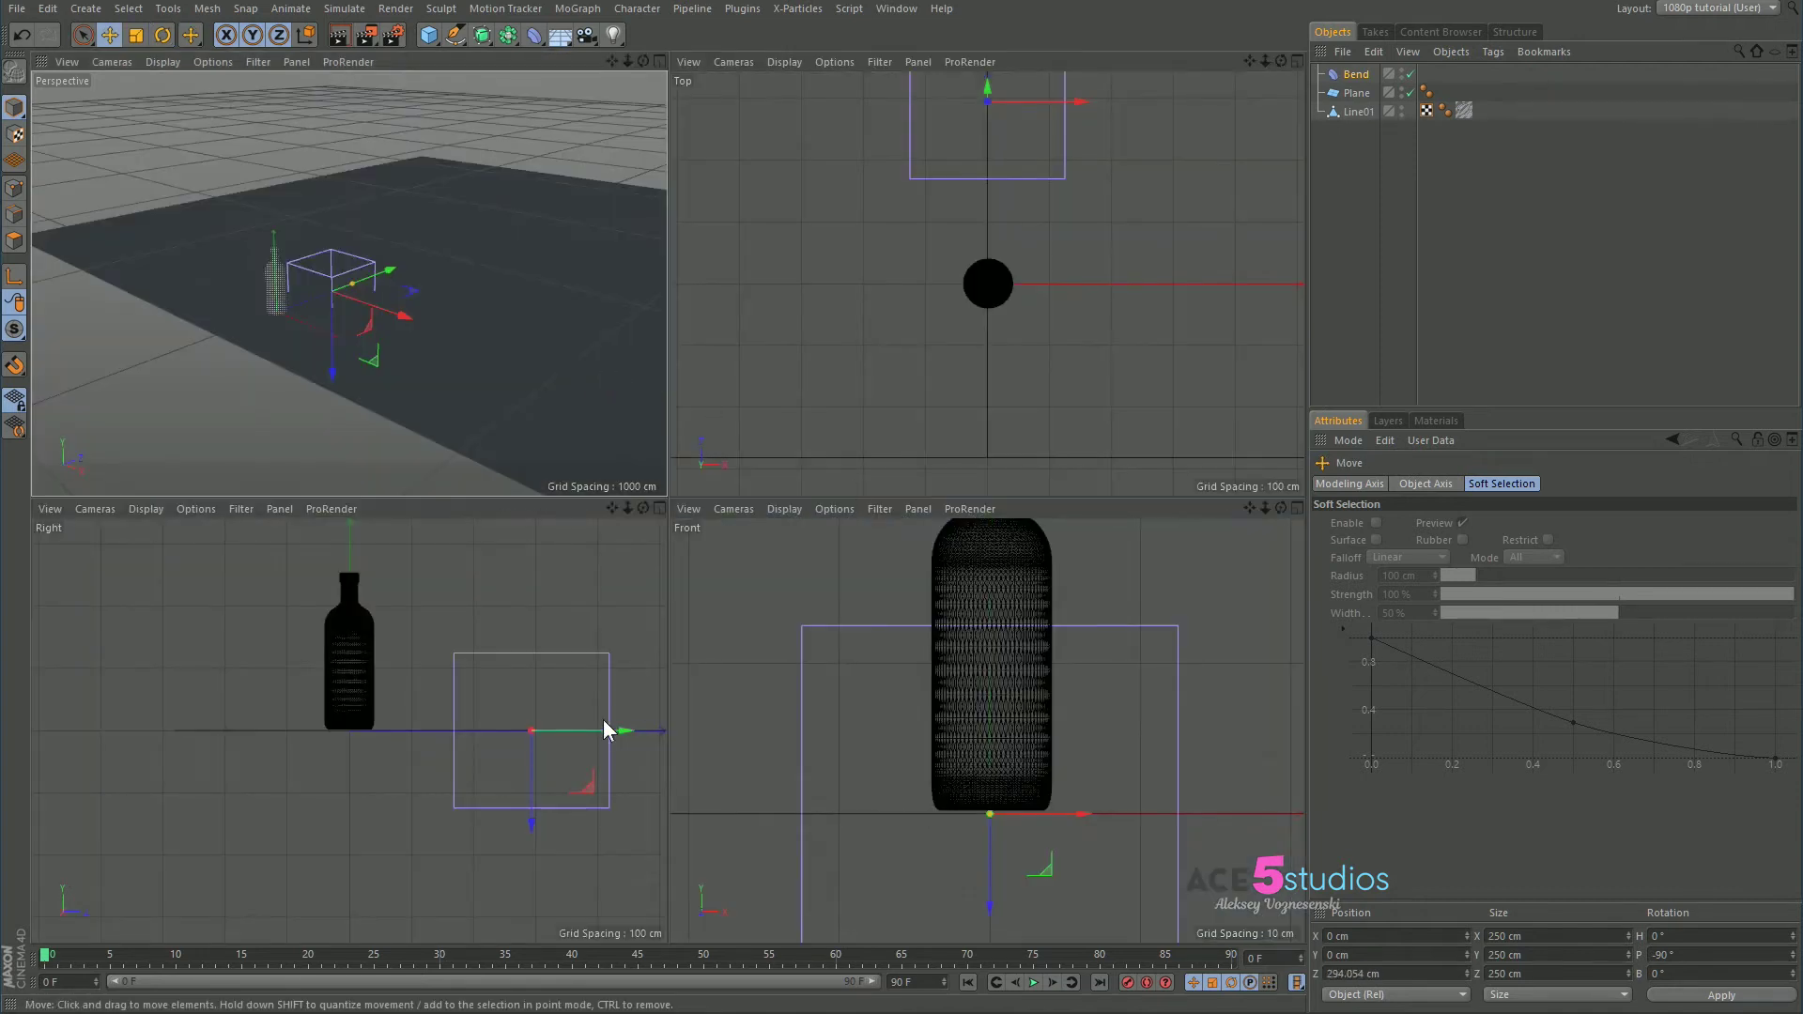
Make the Bend deformer a child of the plane and curve the plane upward by about 78° at a 270° angle
drag(1356, 74, 1358, 93)
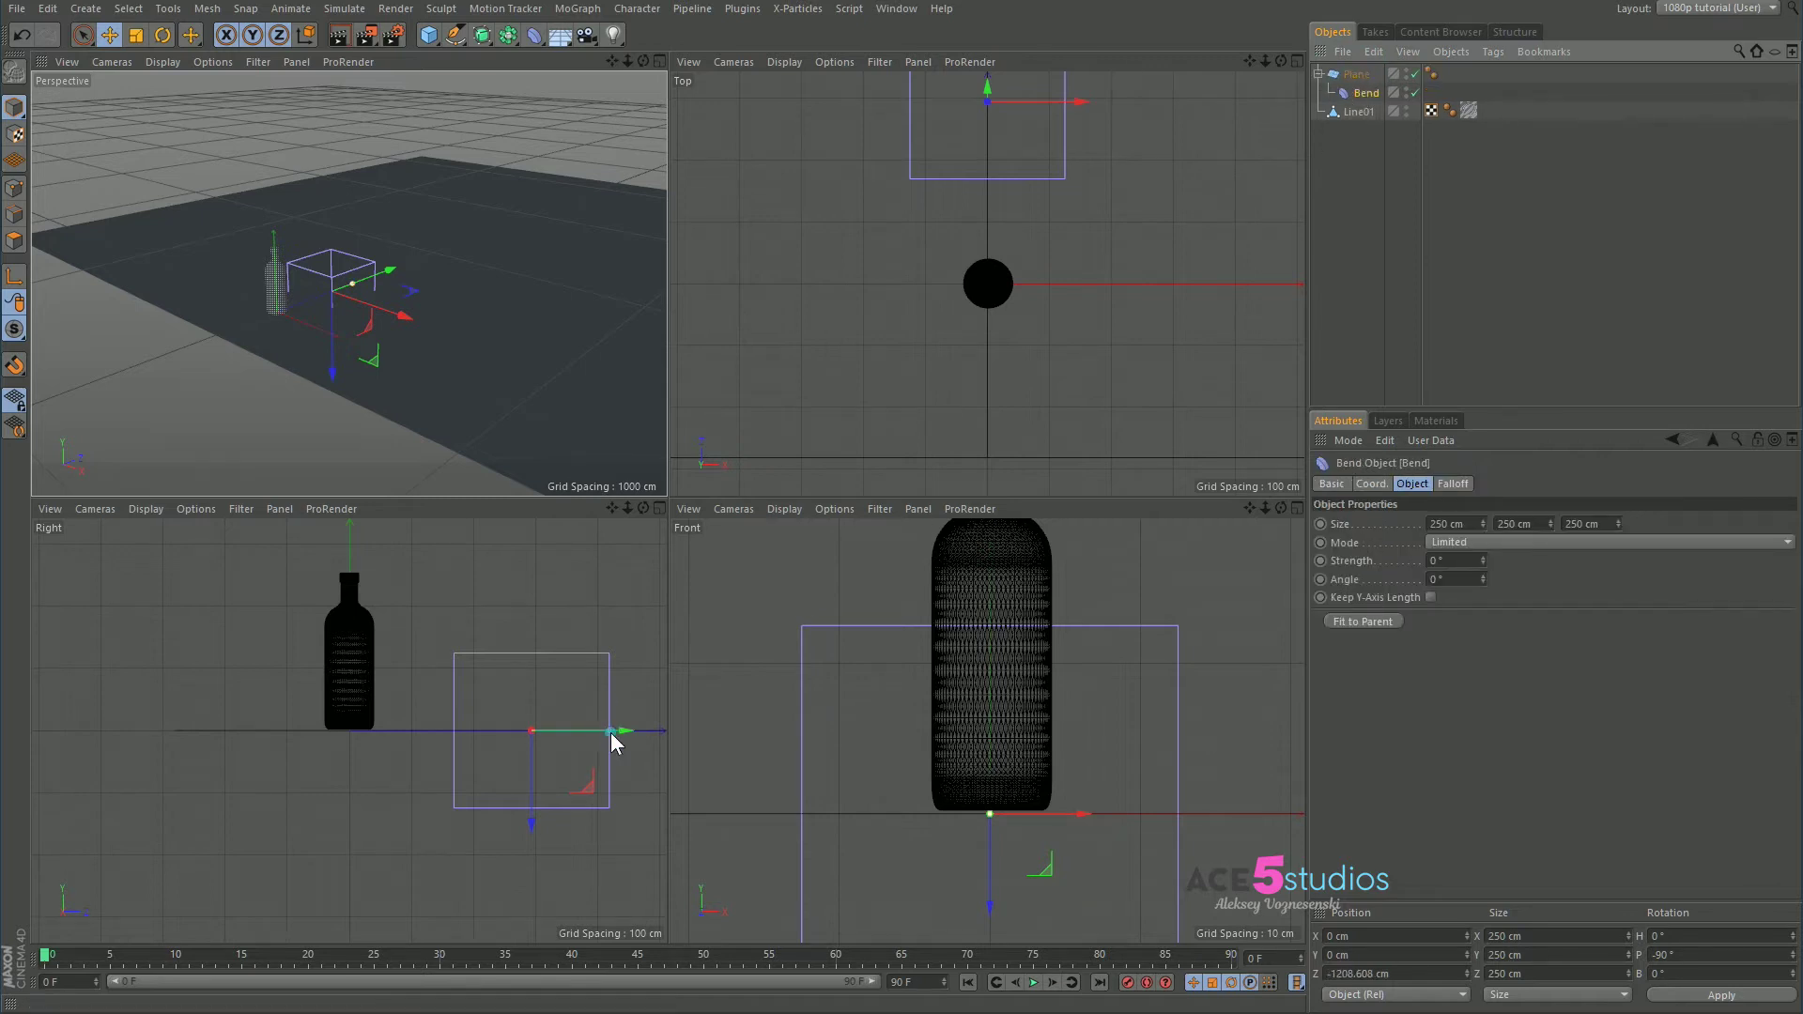
drag(612, 731, 595, 624)
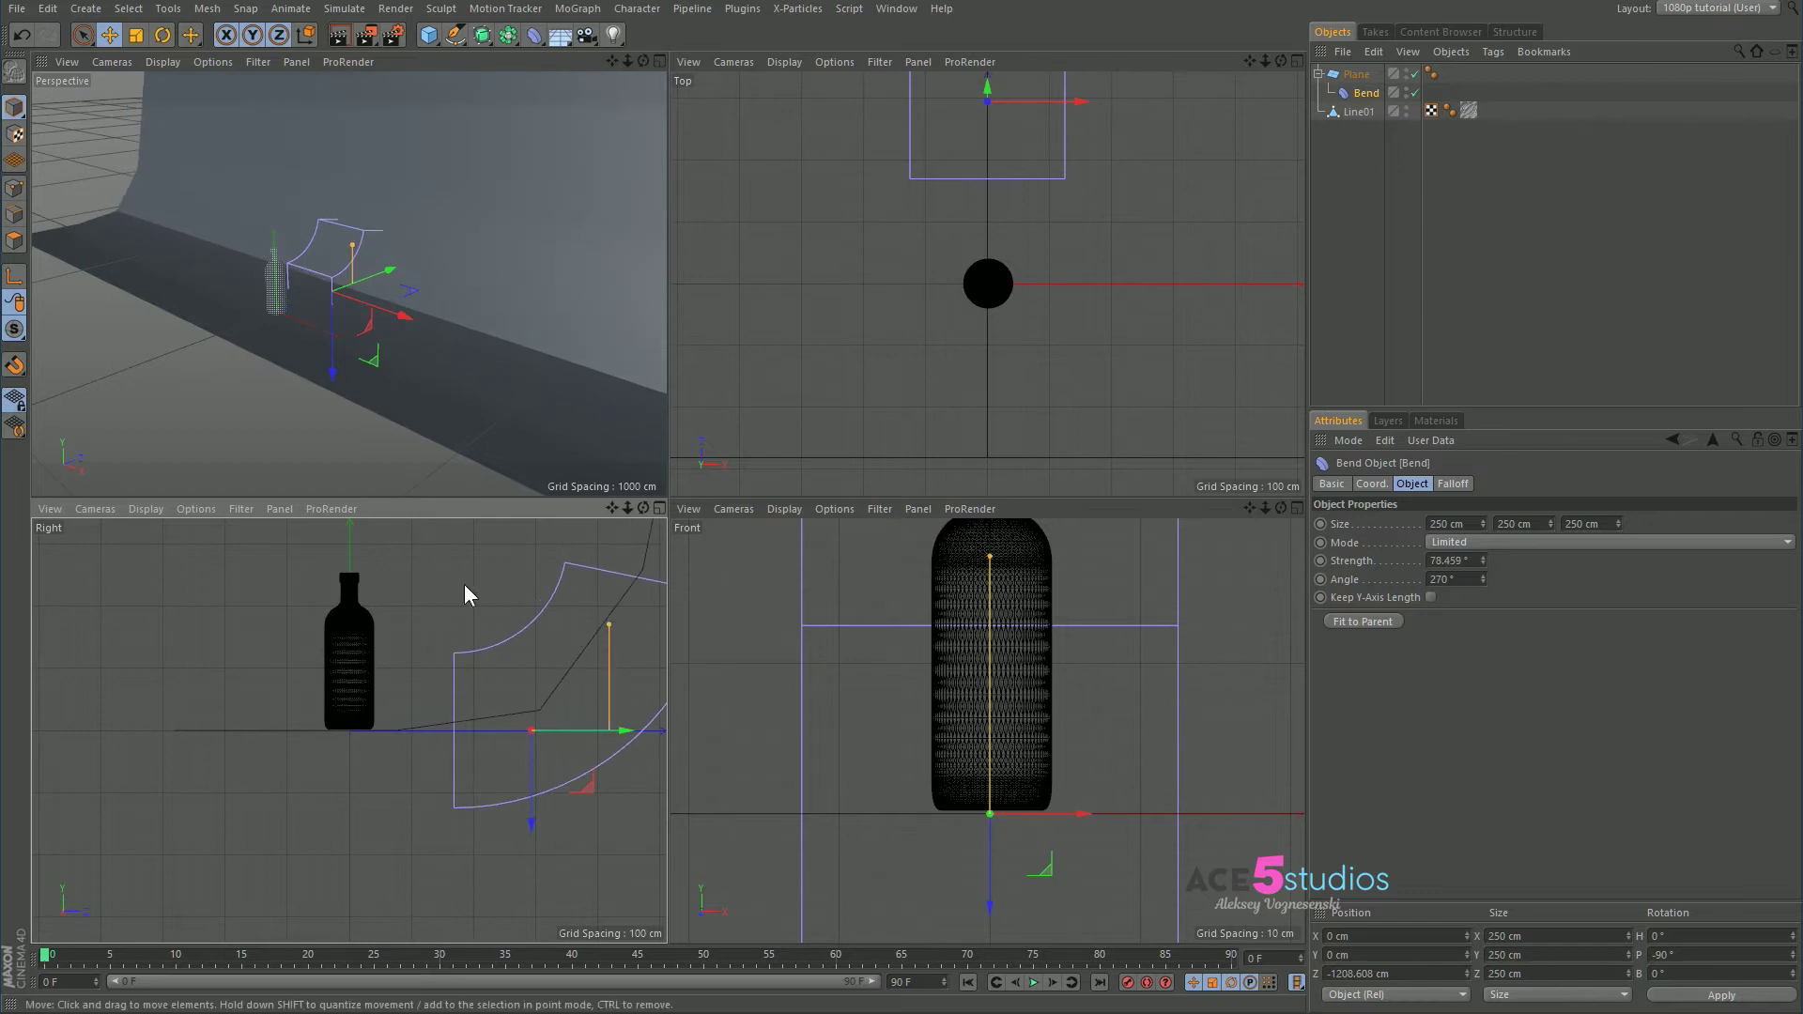
Try 35 width segments on the plane, undo that change, and set its height segments to 92
click(566, 360)
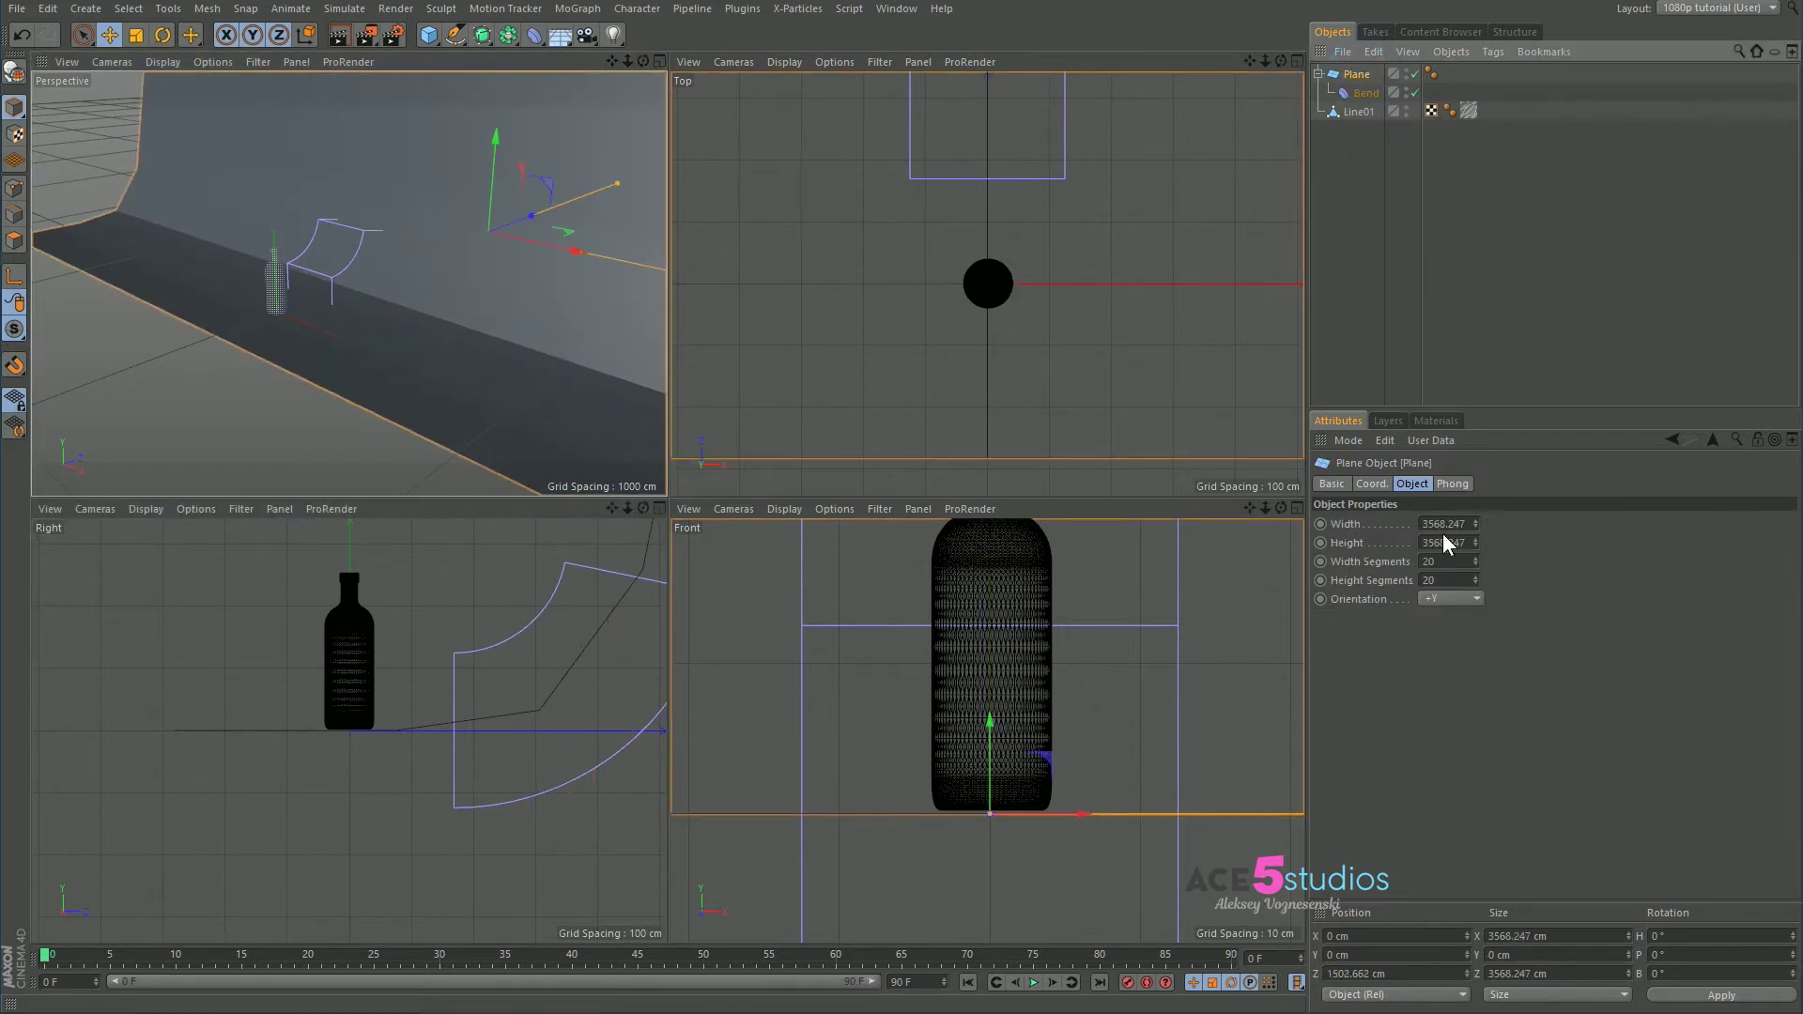
click(1475, 564)
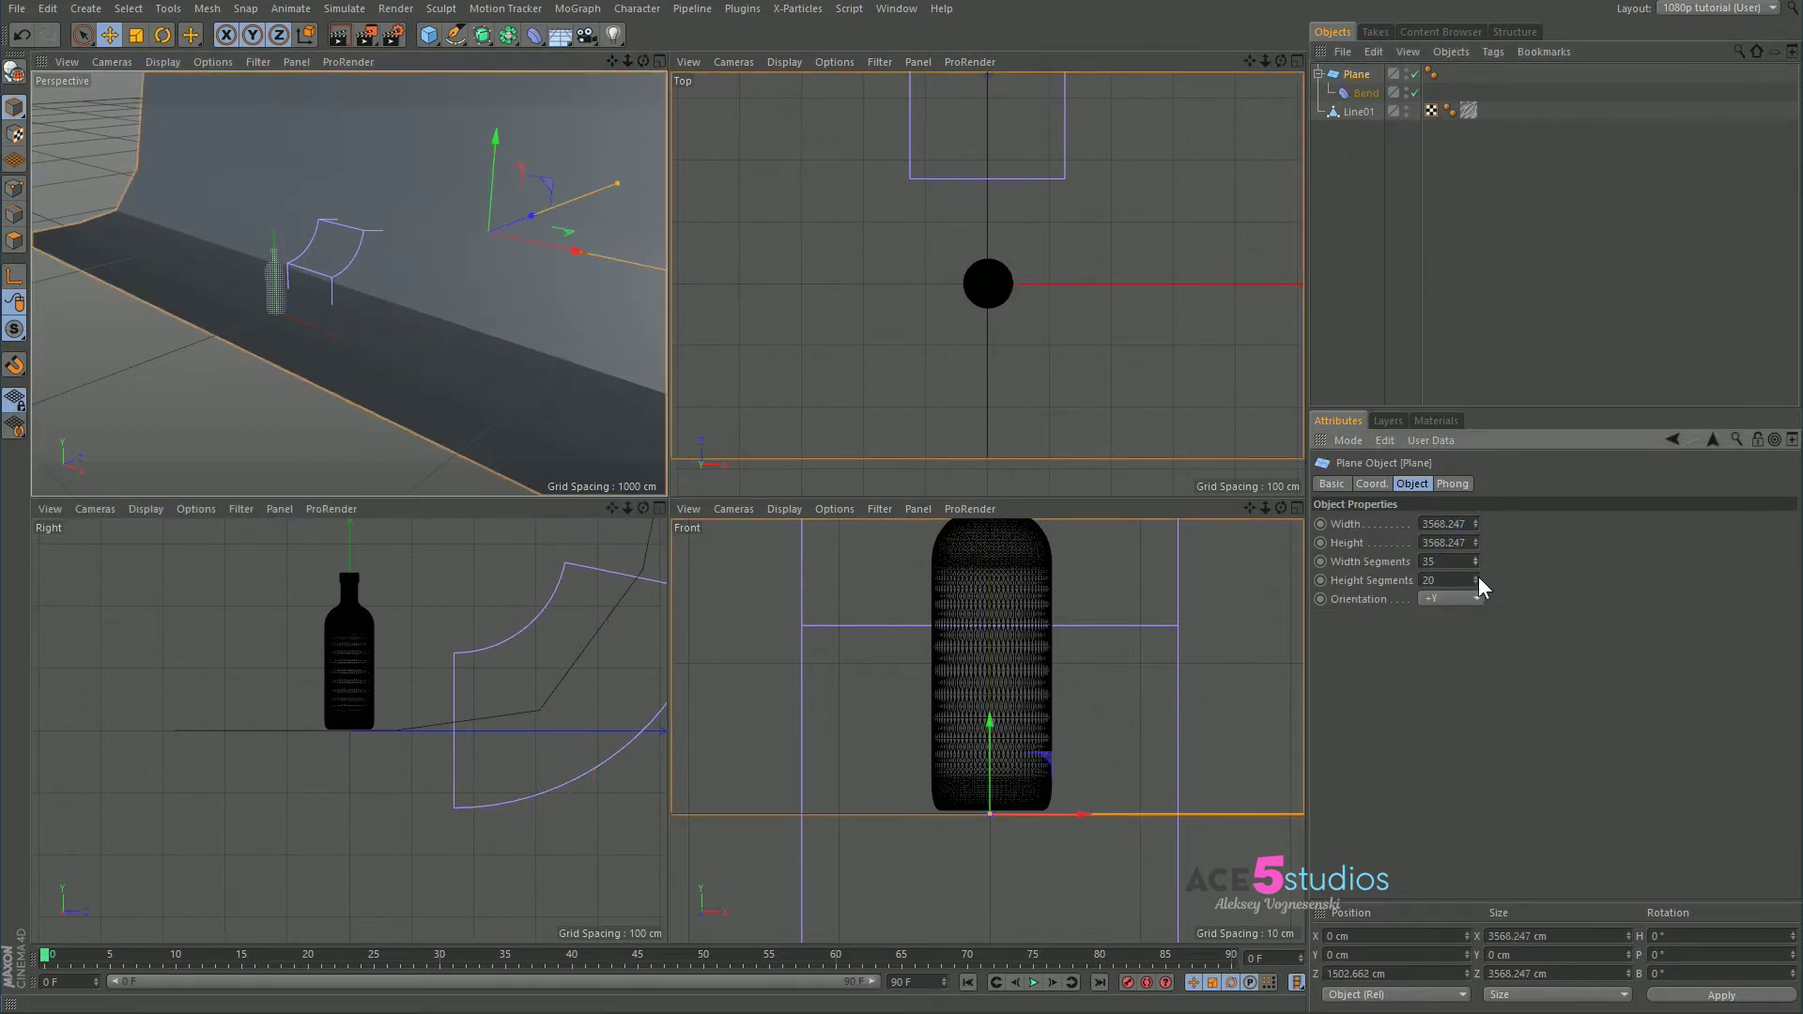
key(ctrl+z)
mouse_move(1476, 582)
mouse_down()
mouse_move(1476, 526)
mouse_move(1475, 586)
mouse_up()
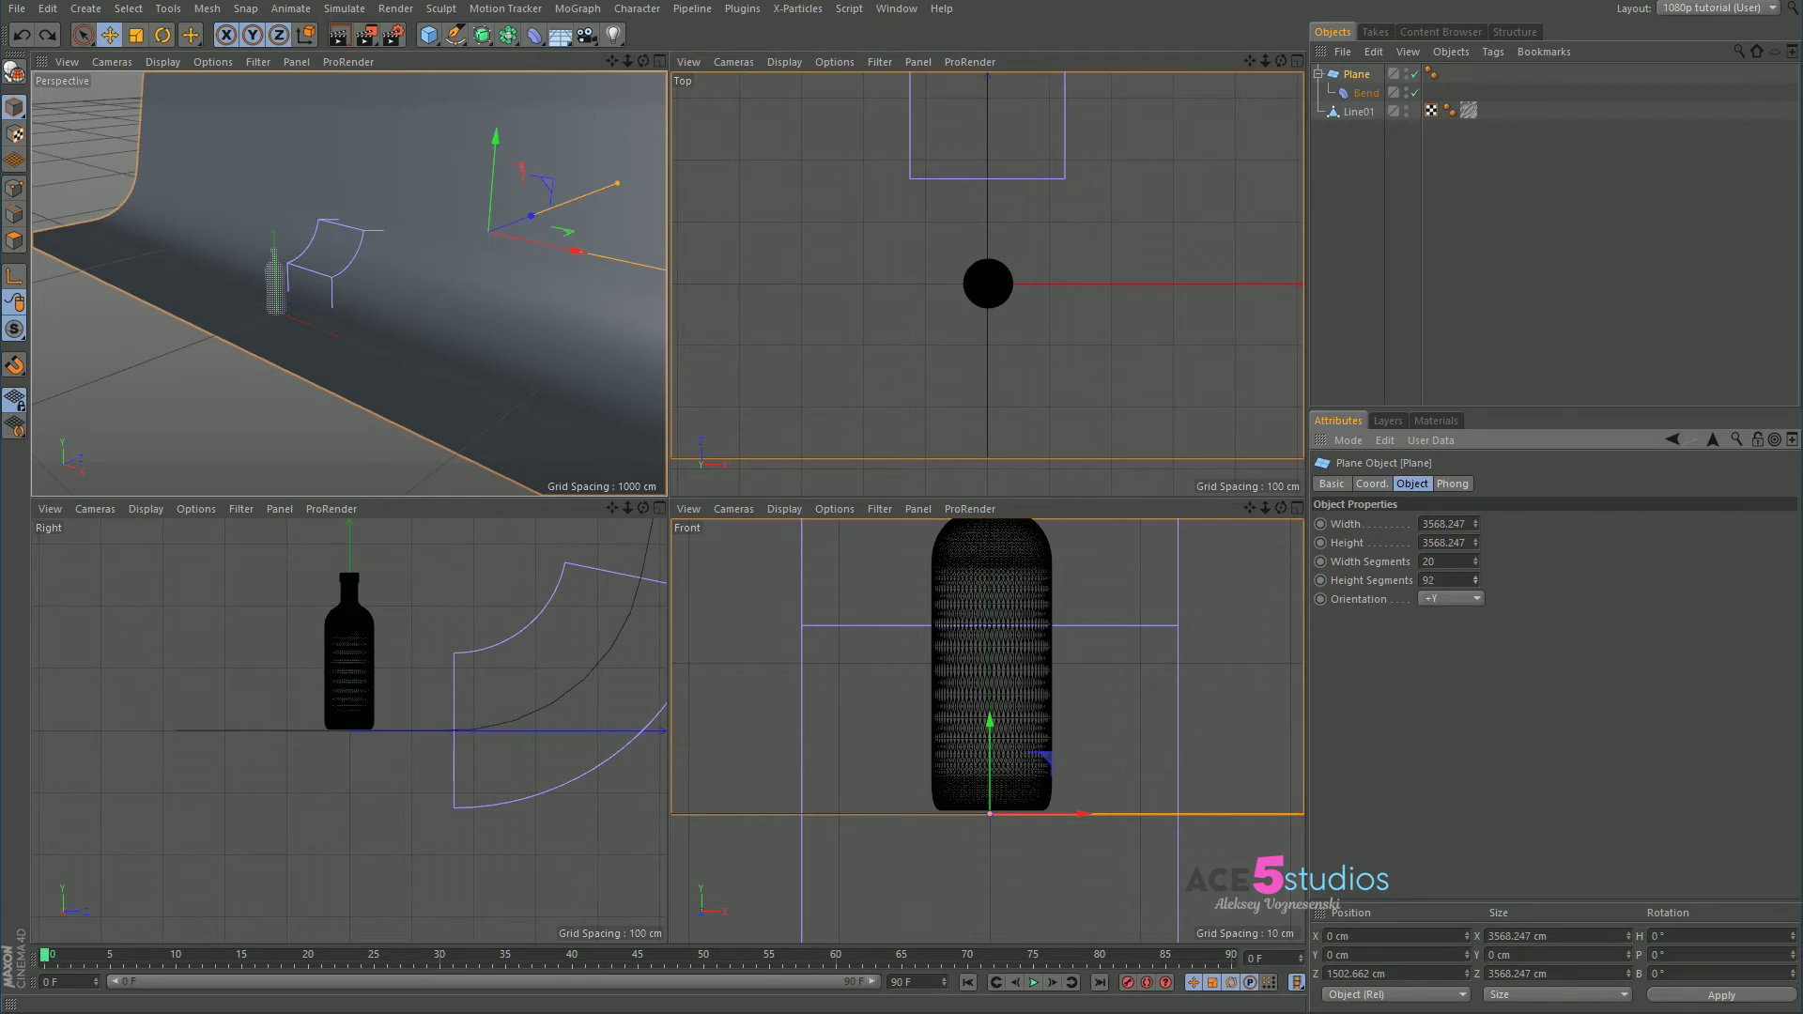
Shift the Bend deformer farther behind the bottle and bring the plane forward to about 1354 cm in Z
middle_click(302, 179)
alt+drag(302, 178, 338, 515)
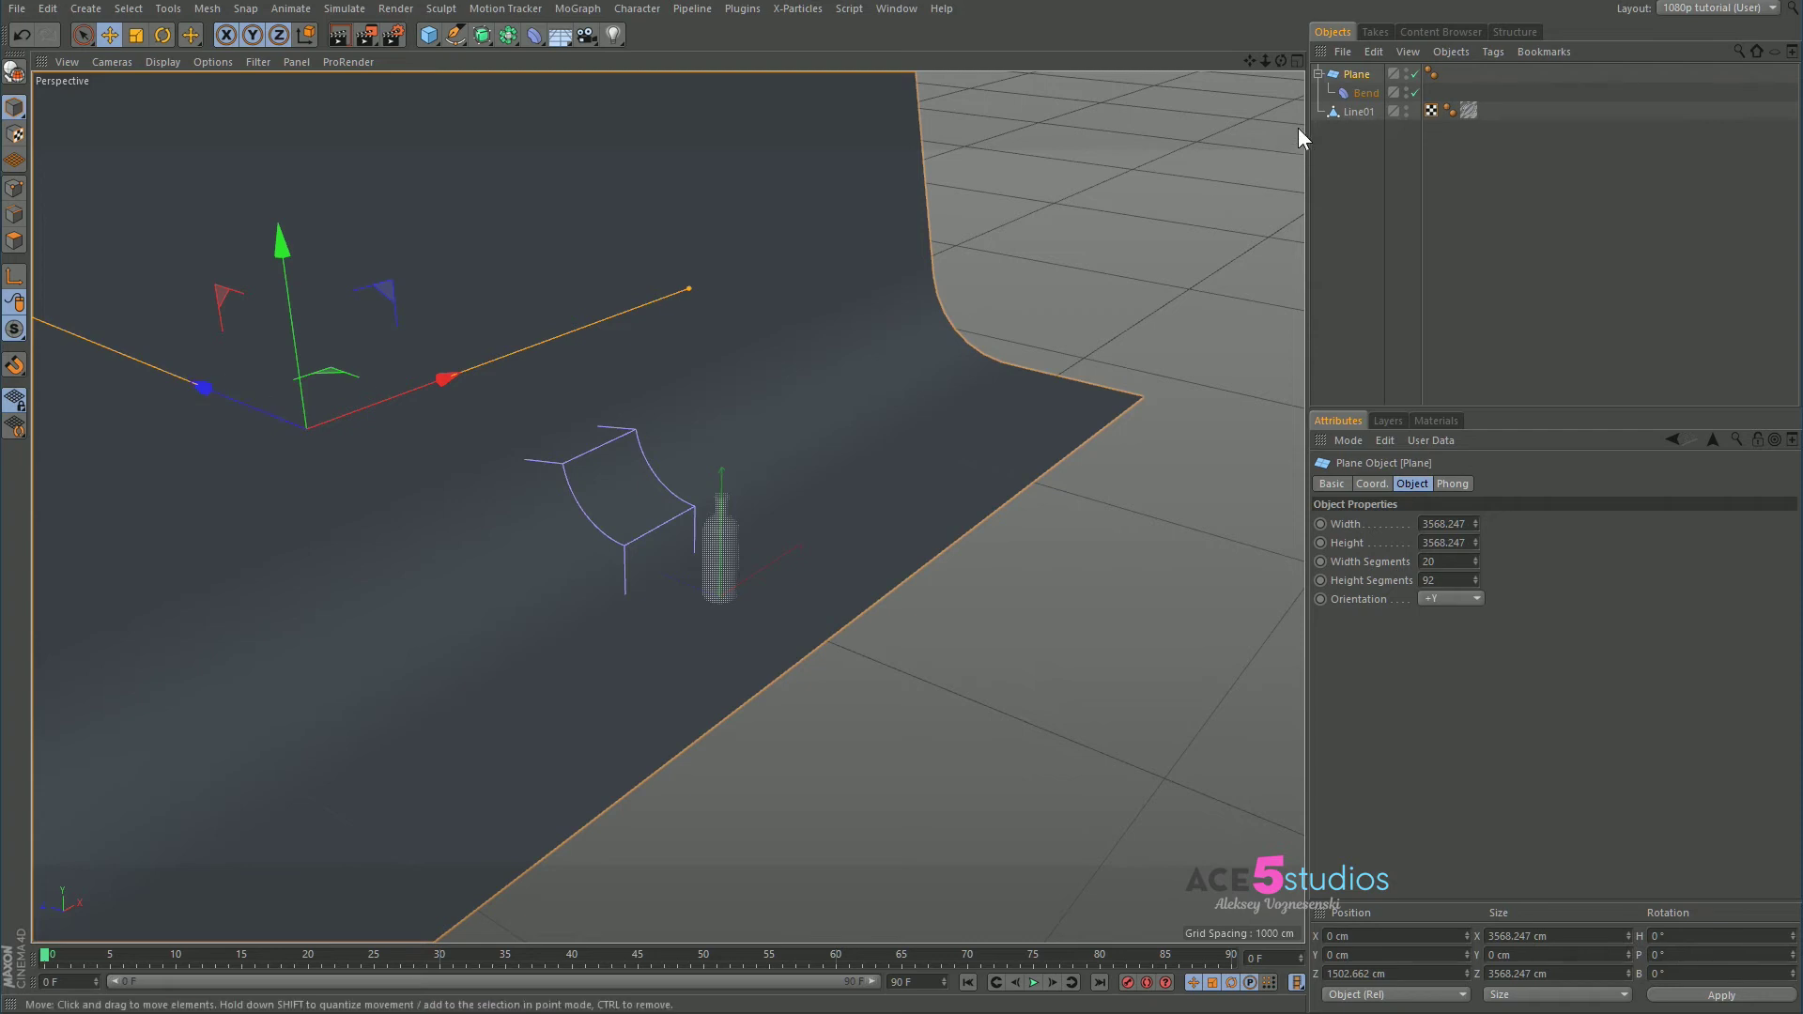
click(1367, 93)
alt+drag(556, 534, 441, 507)
click(930, 307)
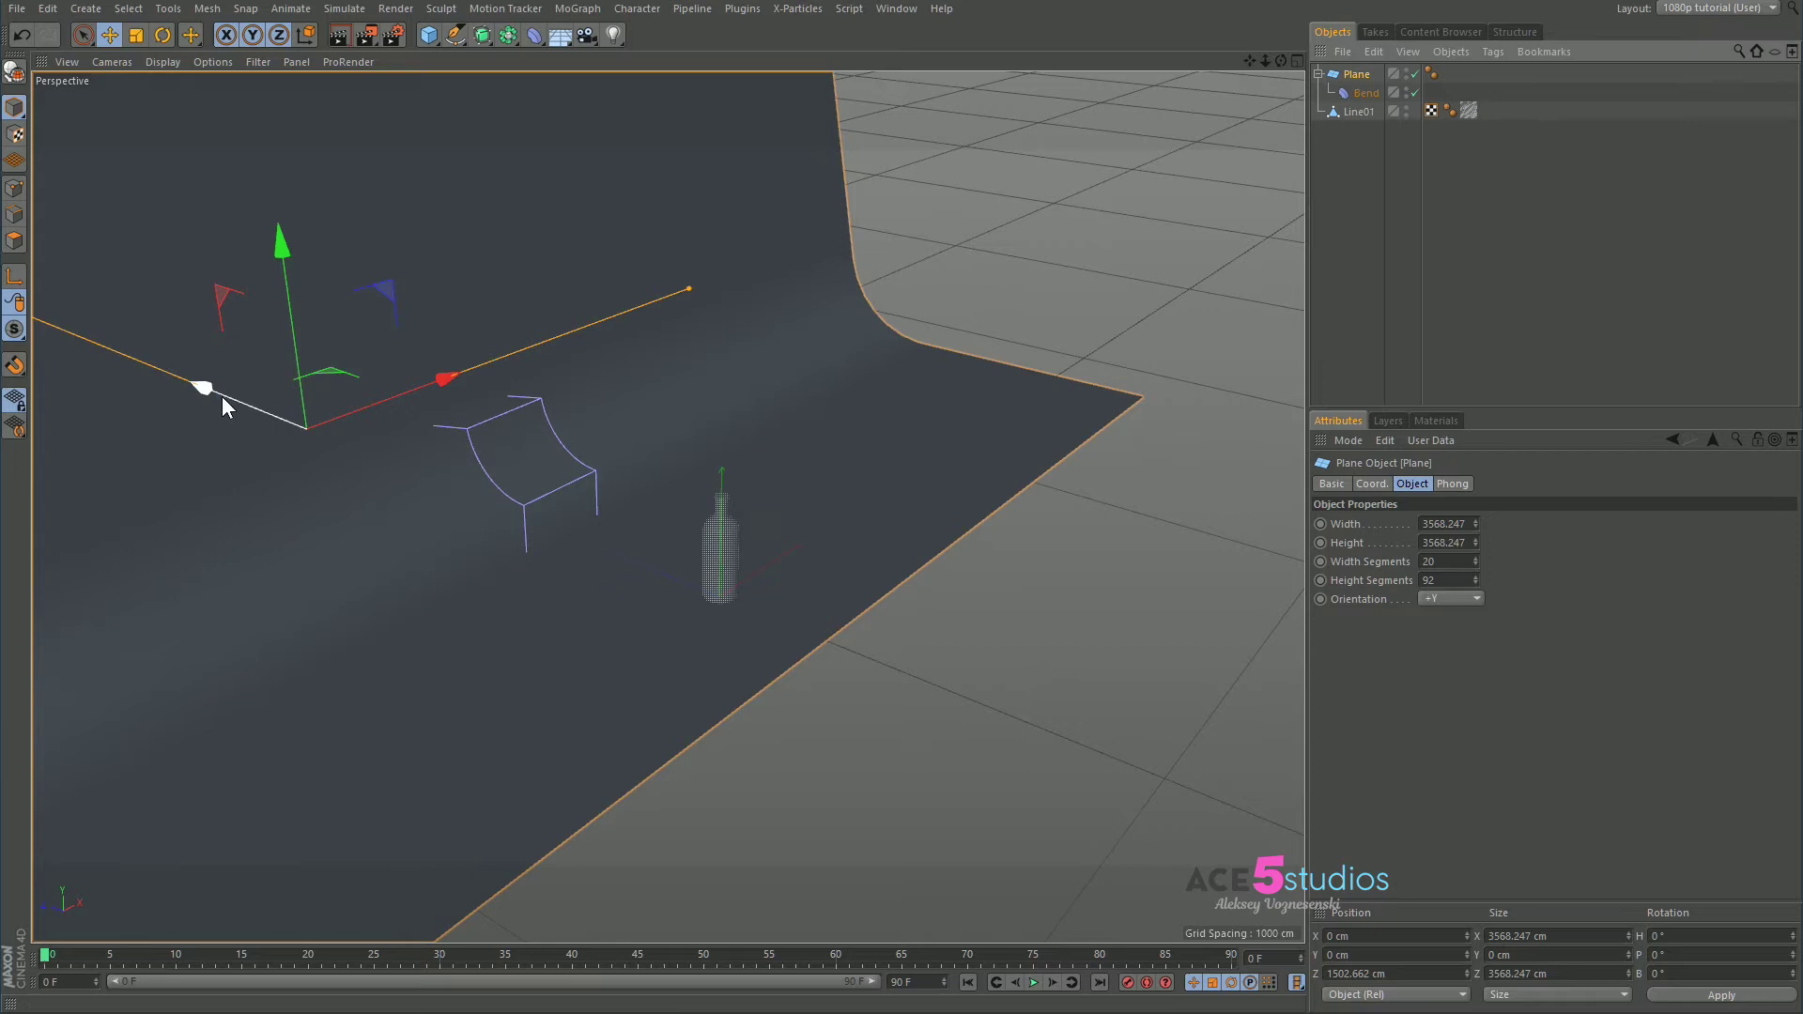
drag(226, 402, 253, 408)
Frame the bottle from the front against the curved backdrop and render the perspective view
alt+drag(789, 612, 522, 548)
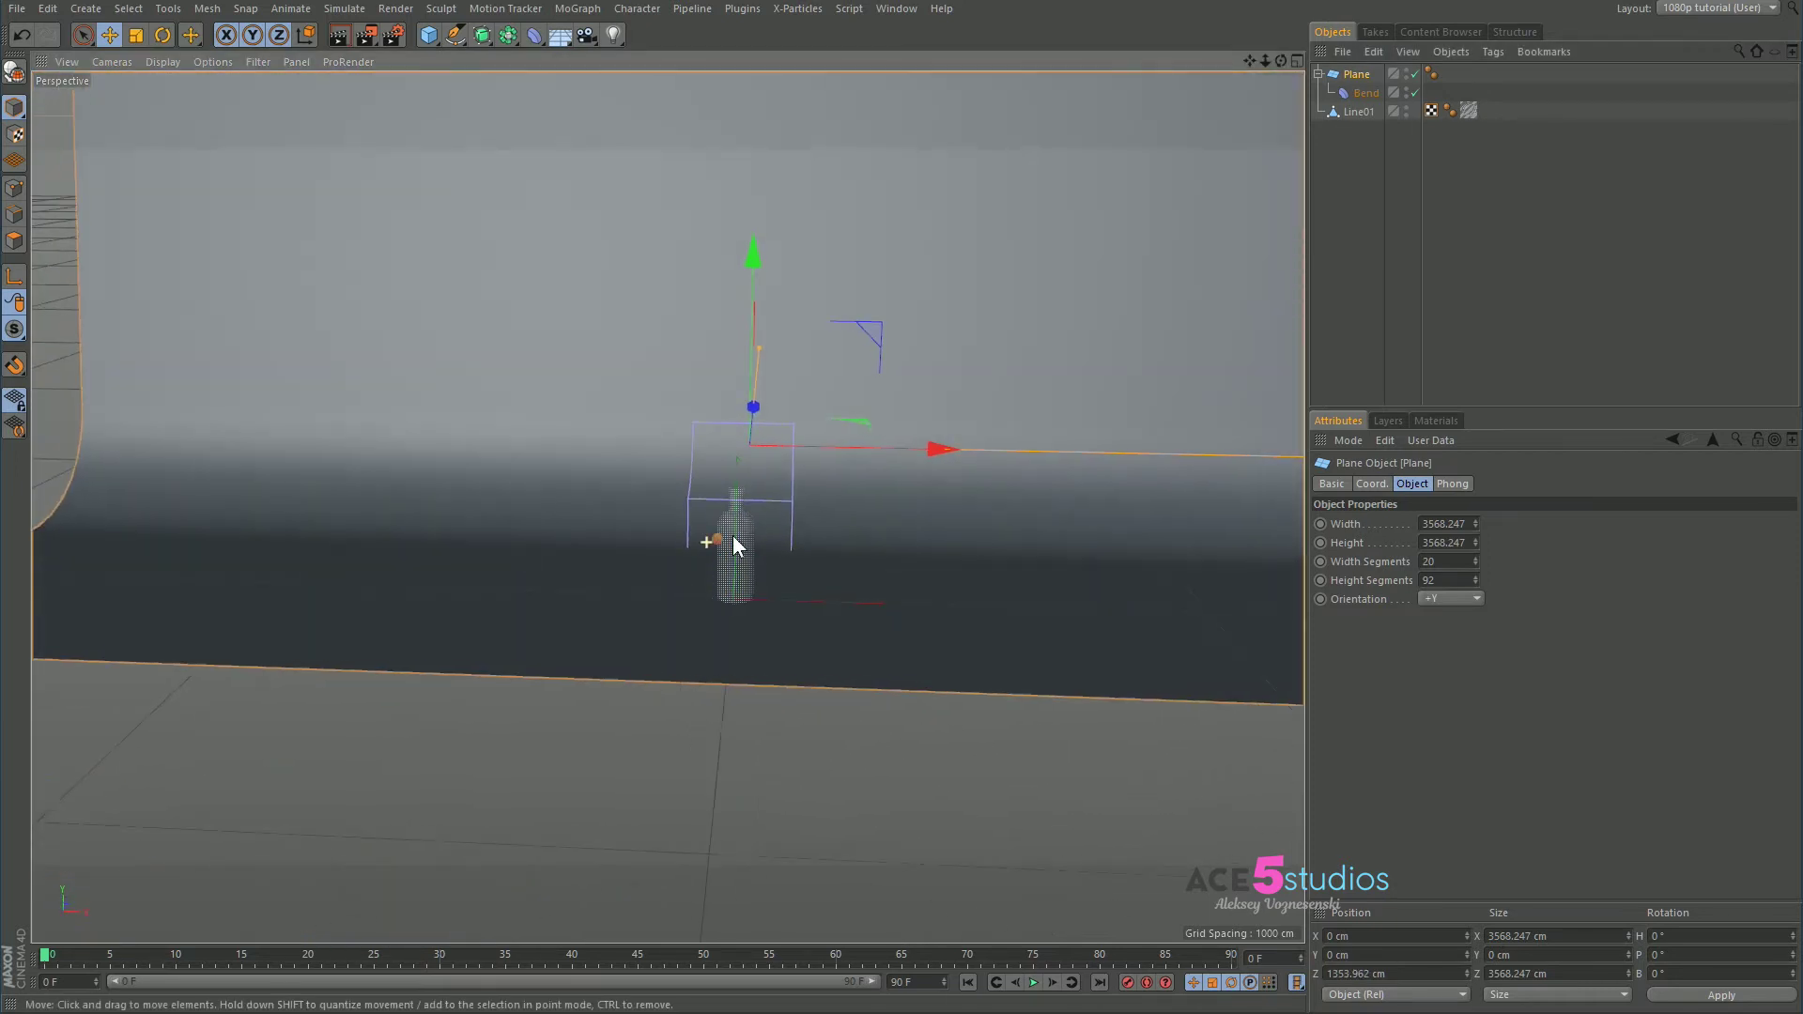
scroll(732, 536, up, 5)
alt+drag(997, 492, 781, 576)
middle_click(453, 329)
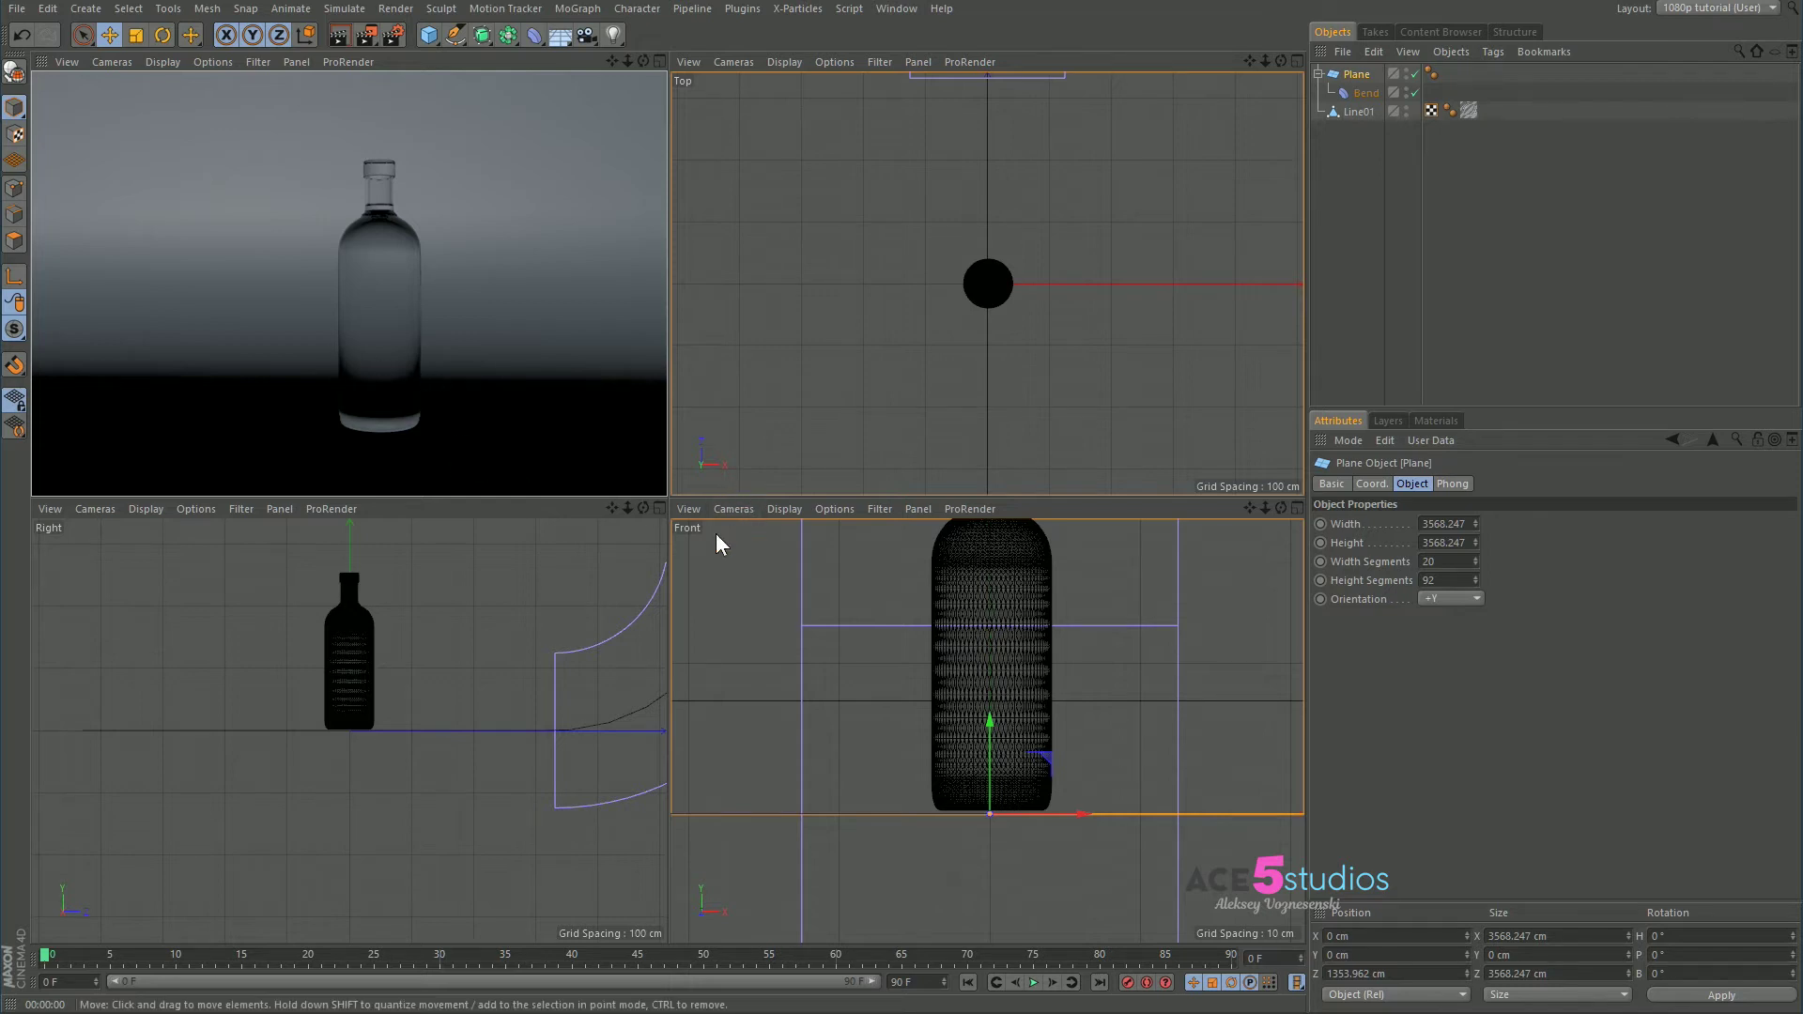
Add an area light, rotate its pitch to -90° to face down, and raise it to about 374 cm above the bottle
click(613, 35)
click(799, 133)
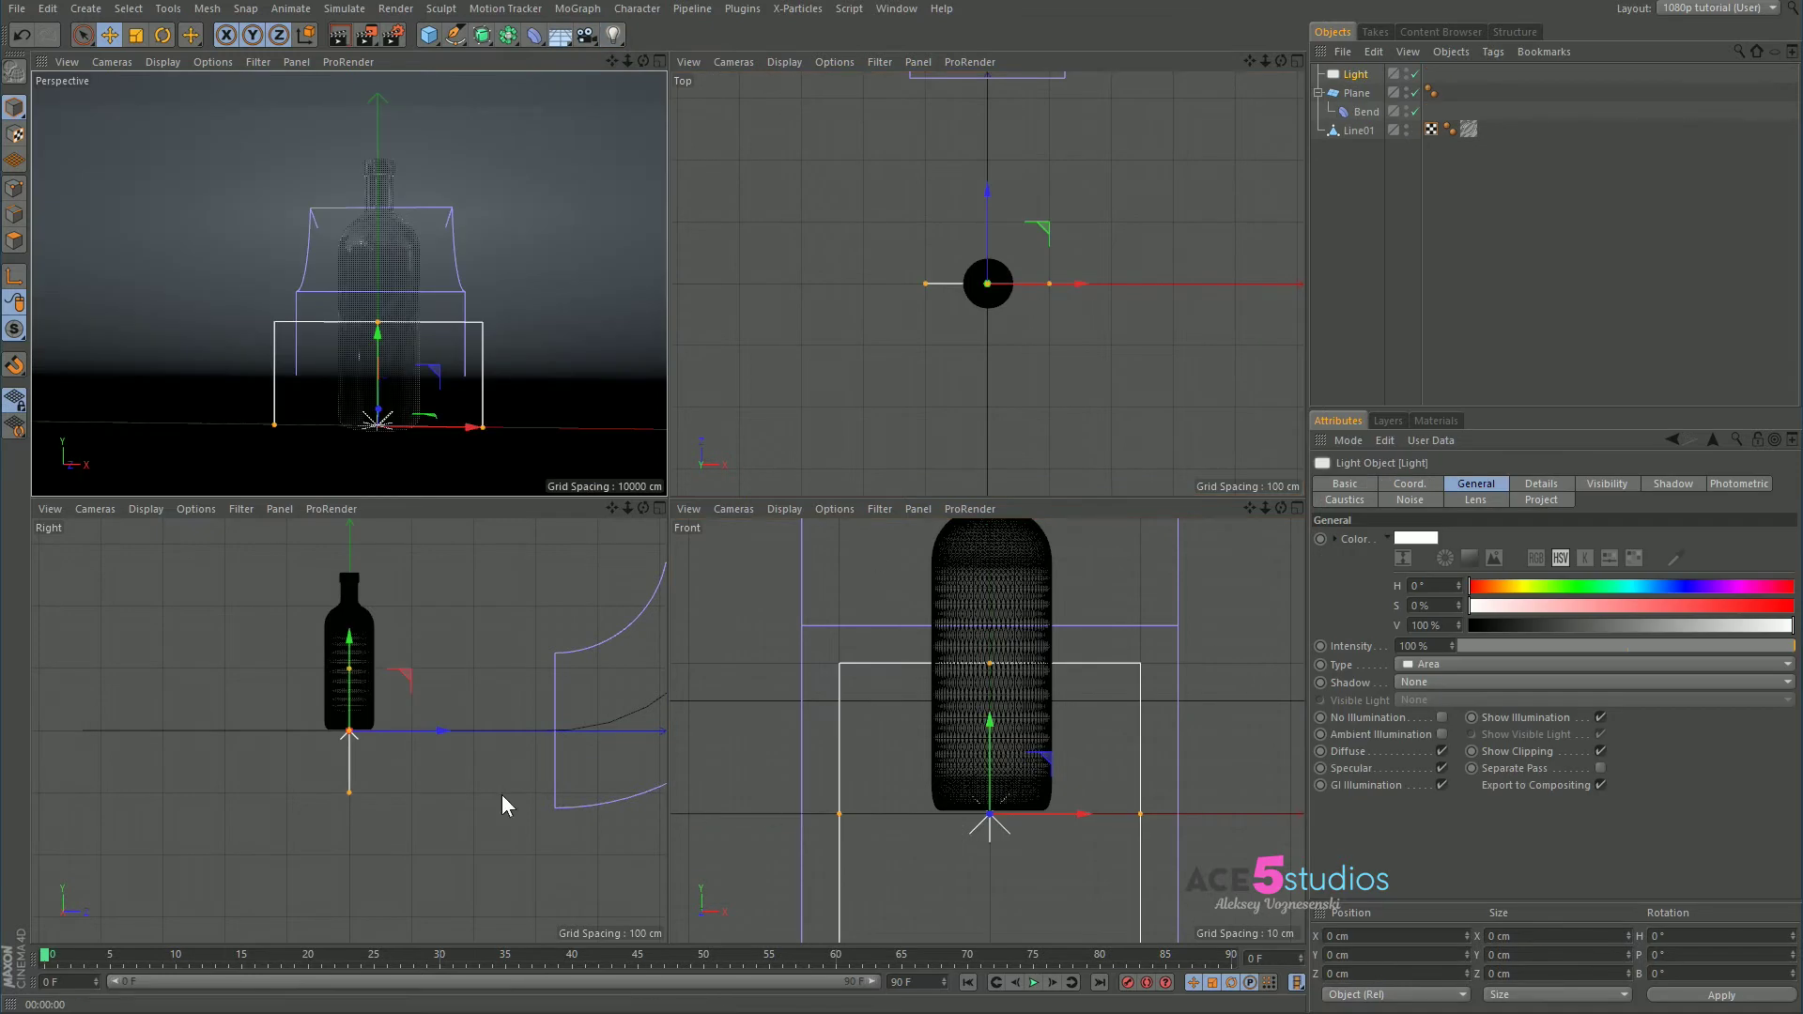
key(r)
shift+drag(460, 635, 393, 590)
key(e)
scroll(942, 352, down, 4)
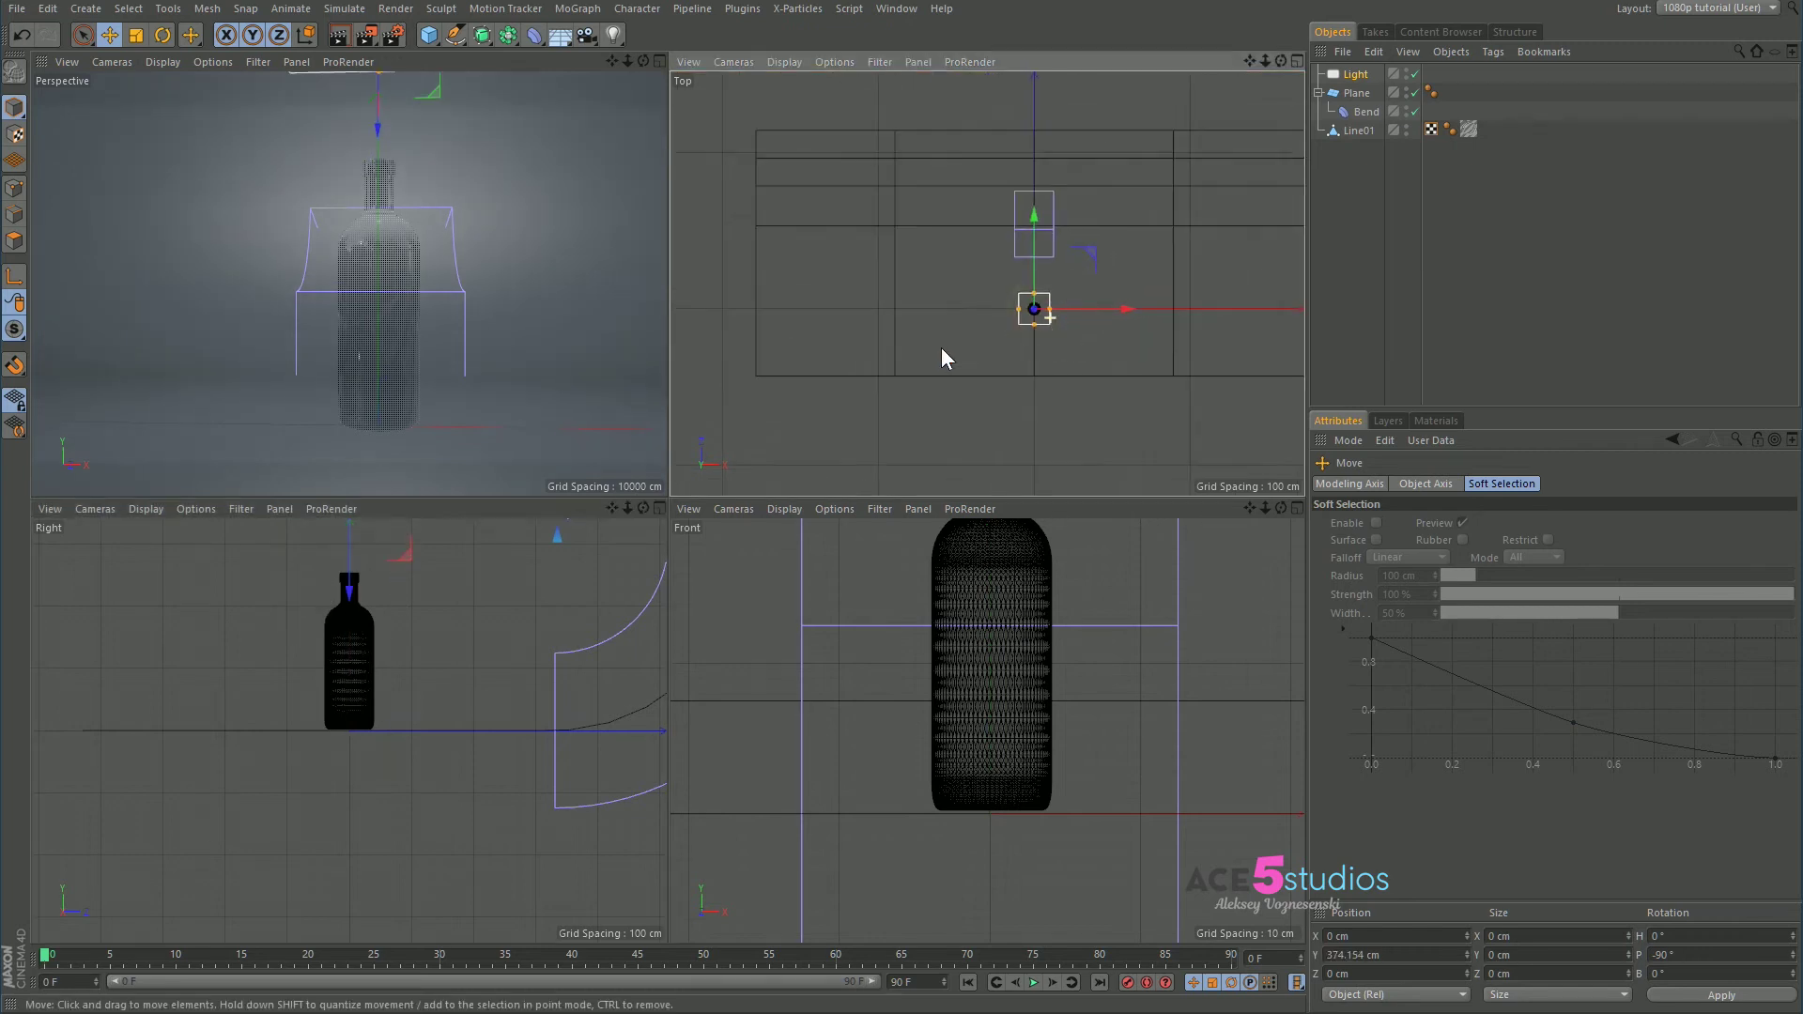
Enlarge the area light to about 1147 cm square and raise it to about 512 cm, checking it with a test render
key(t)
drag(775, 317, 1071, 274)
key(e)
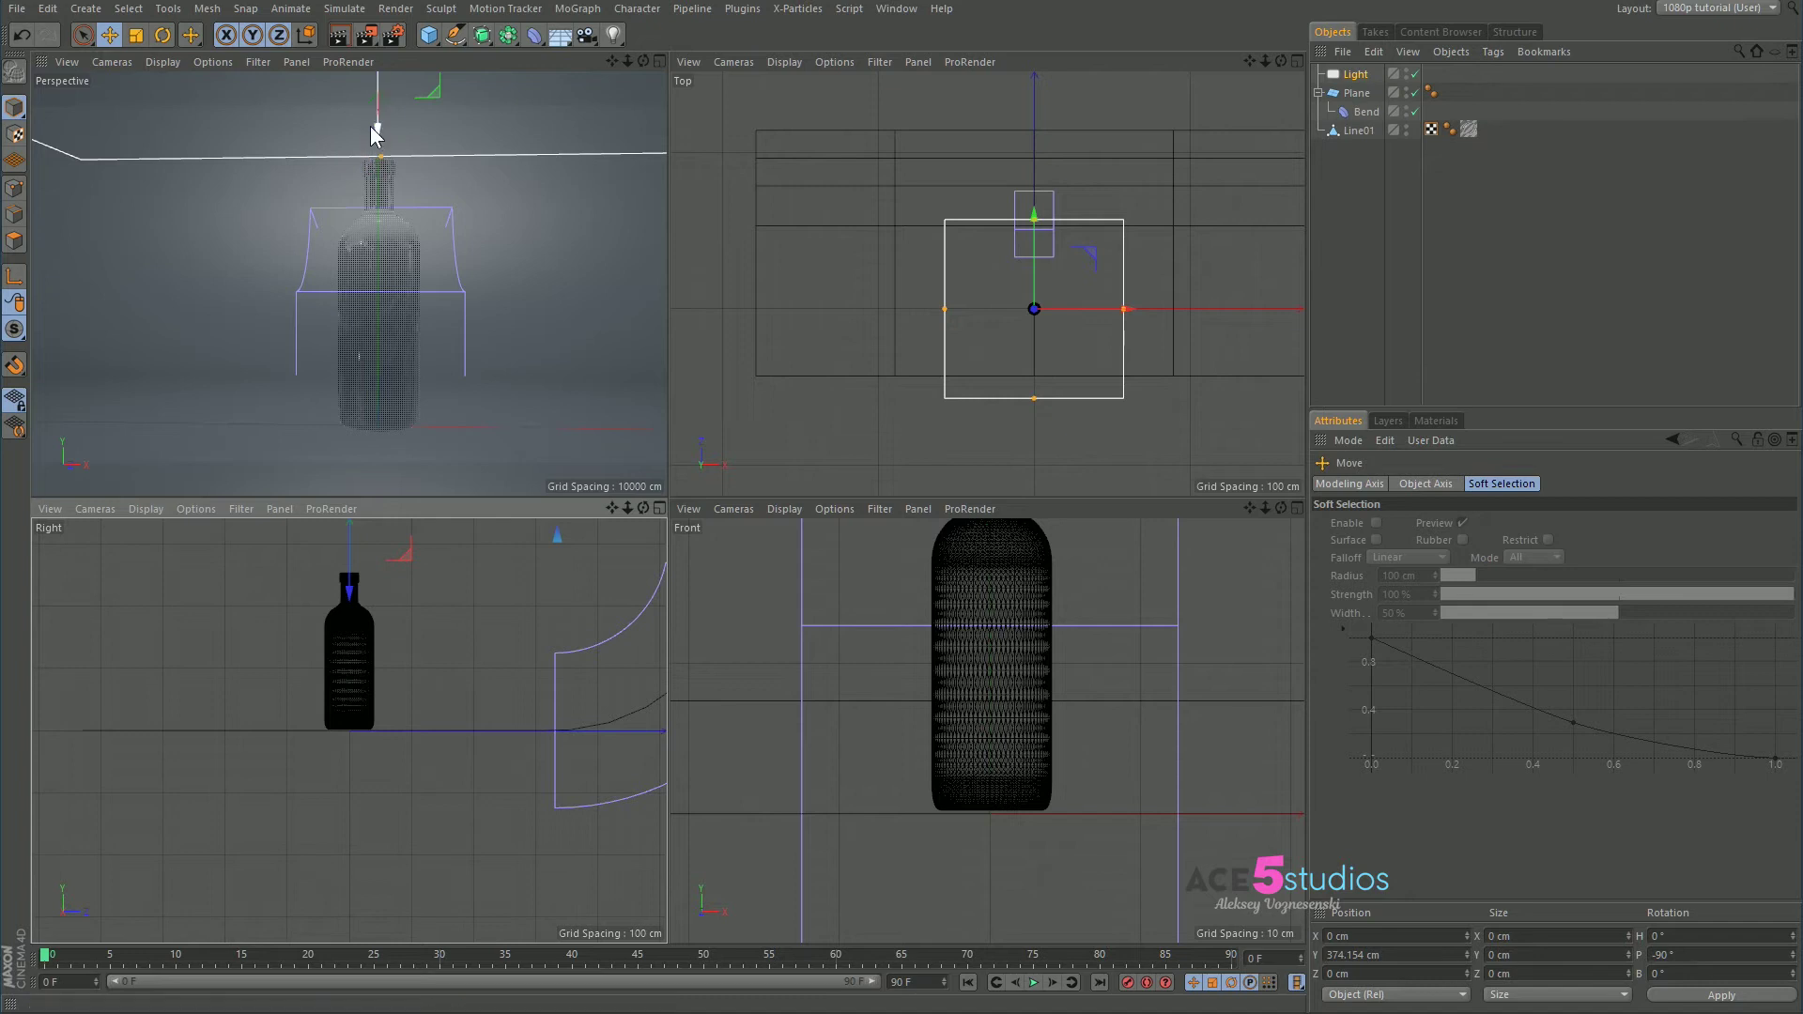
mouse_move(372, 125)
mouse_down()
mouse_move(391, 109)
mouse_move(375, 128)
mouse_up()
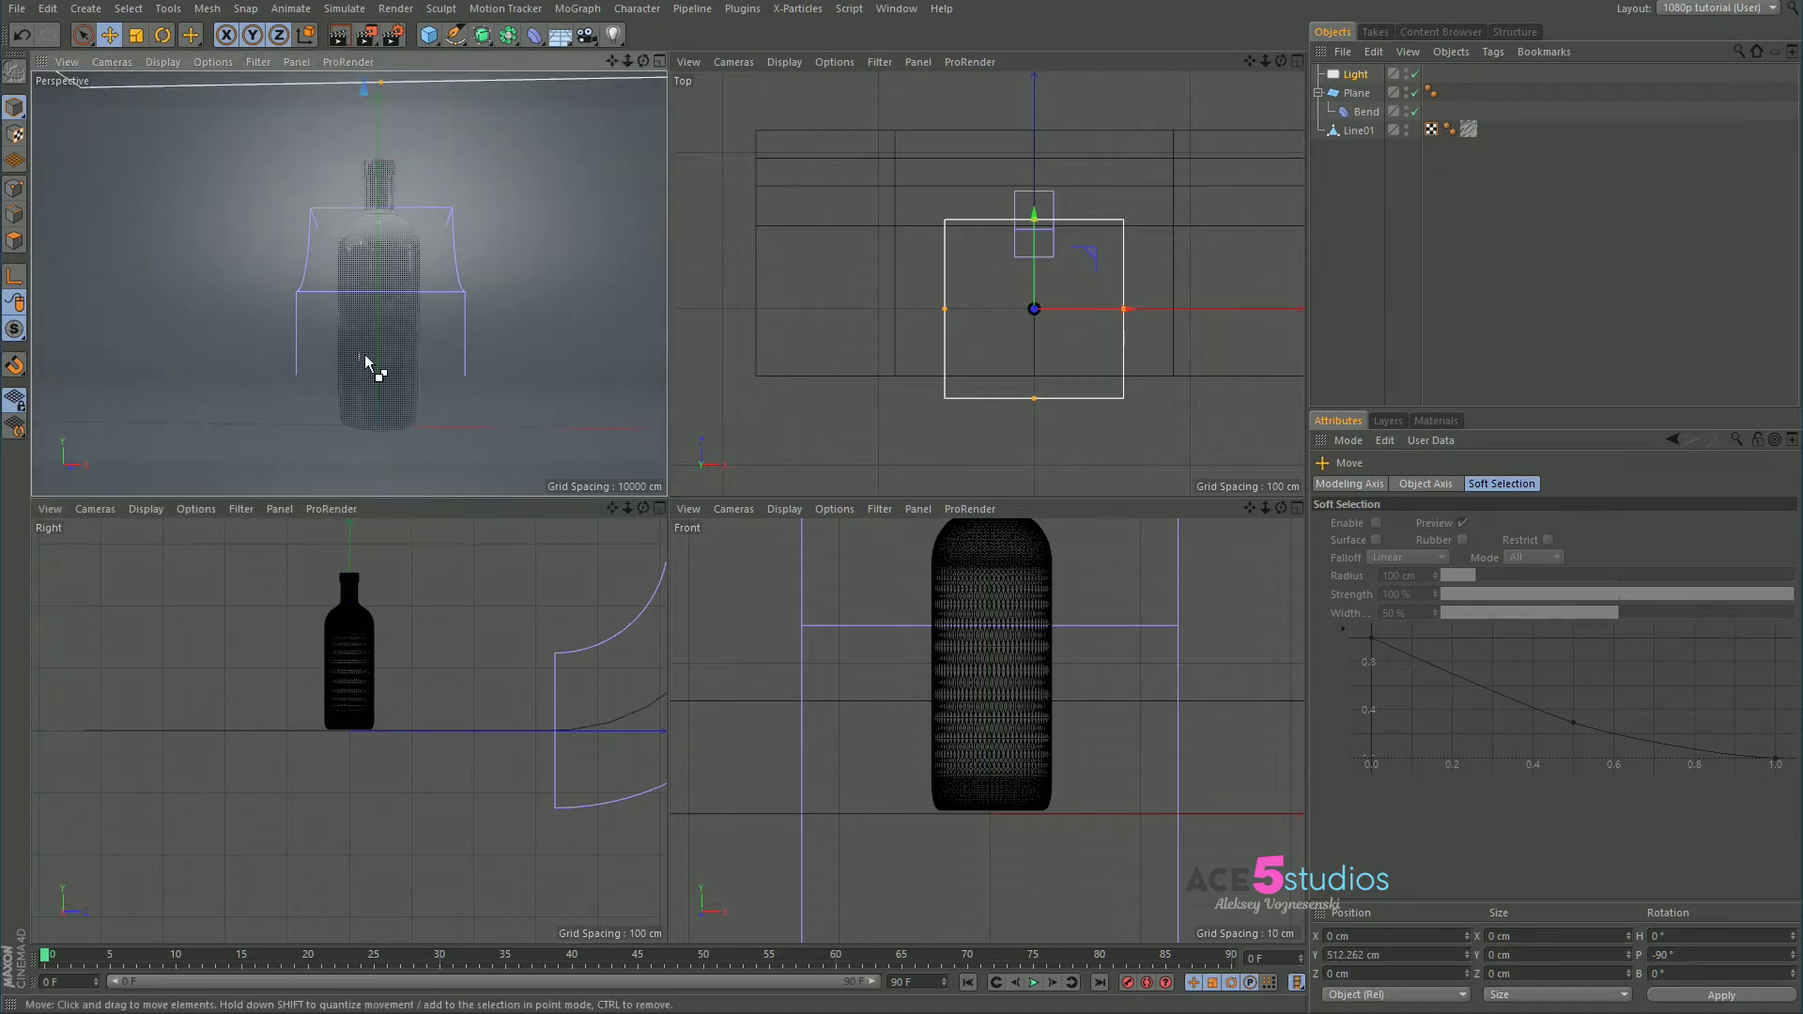
key(ctrl+r)
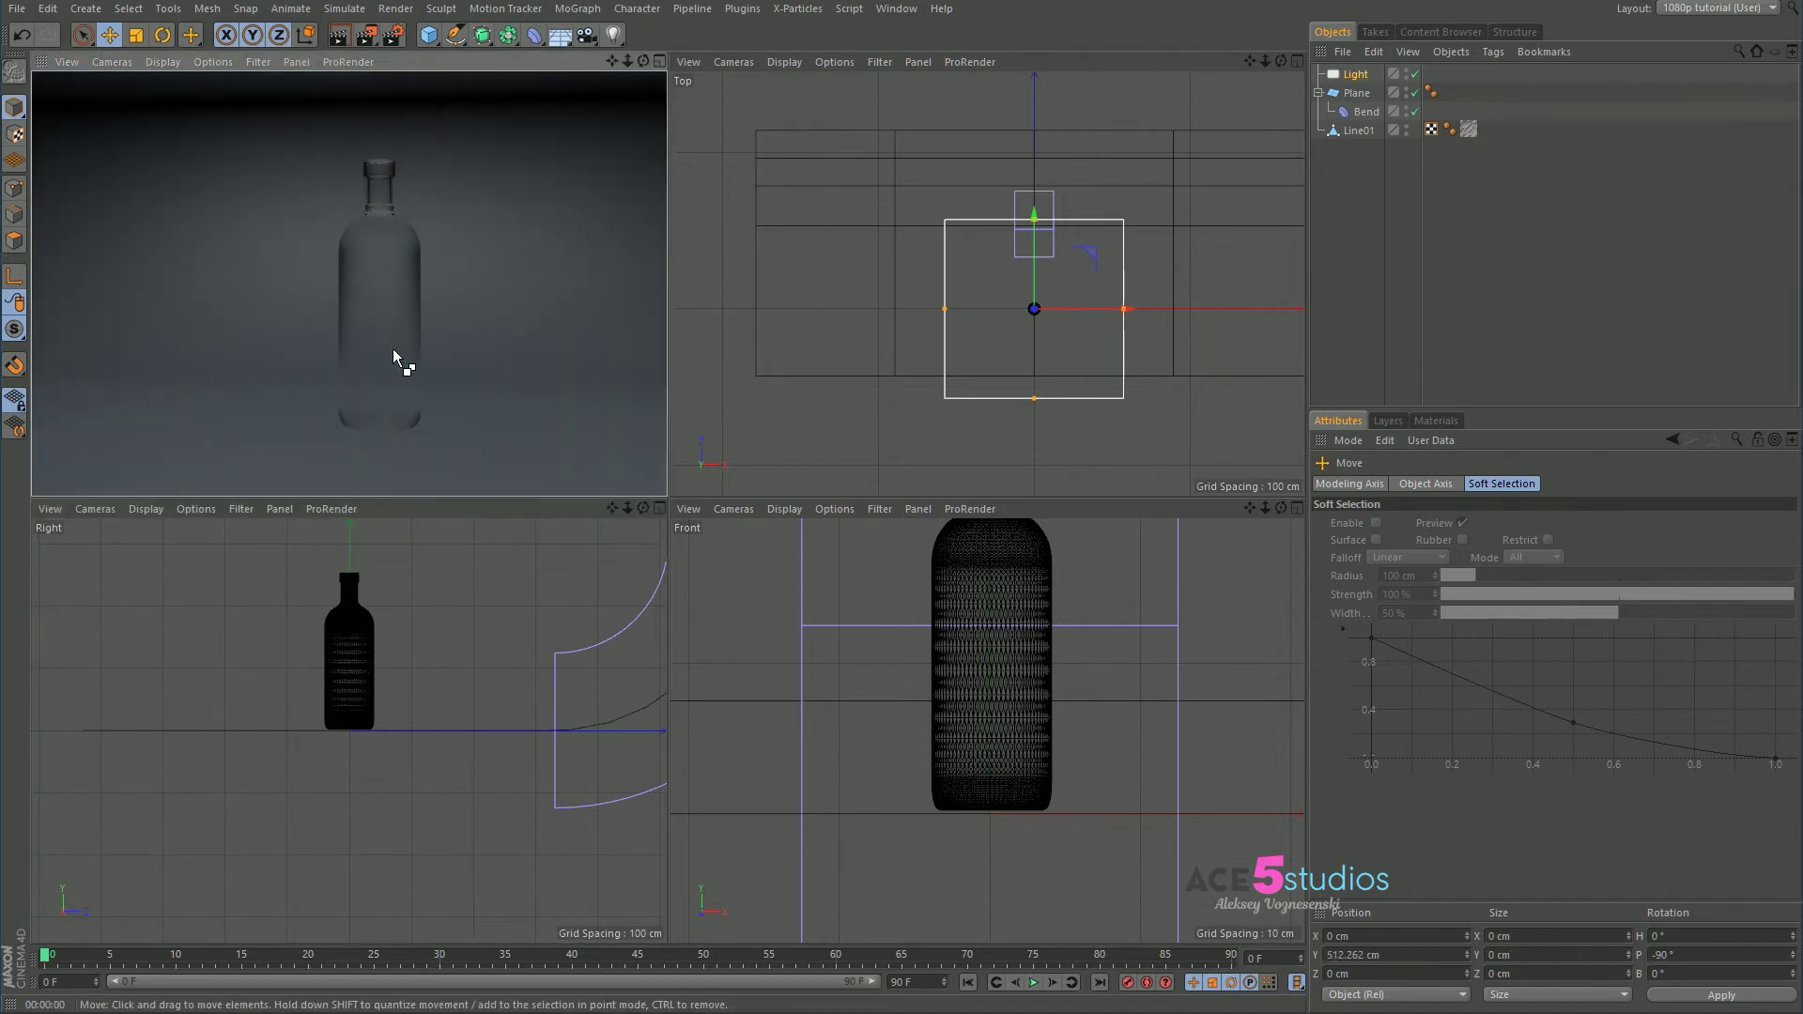
Set the area light's shadow type to Area
click(1355, 74)
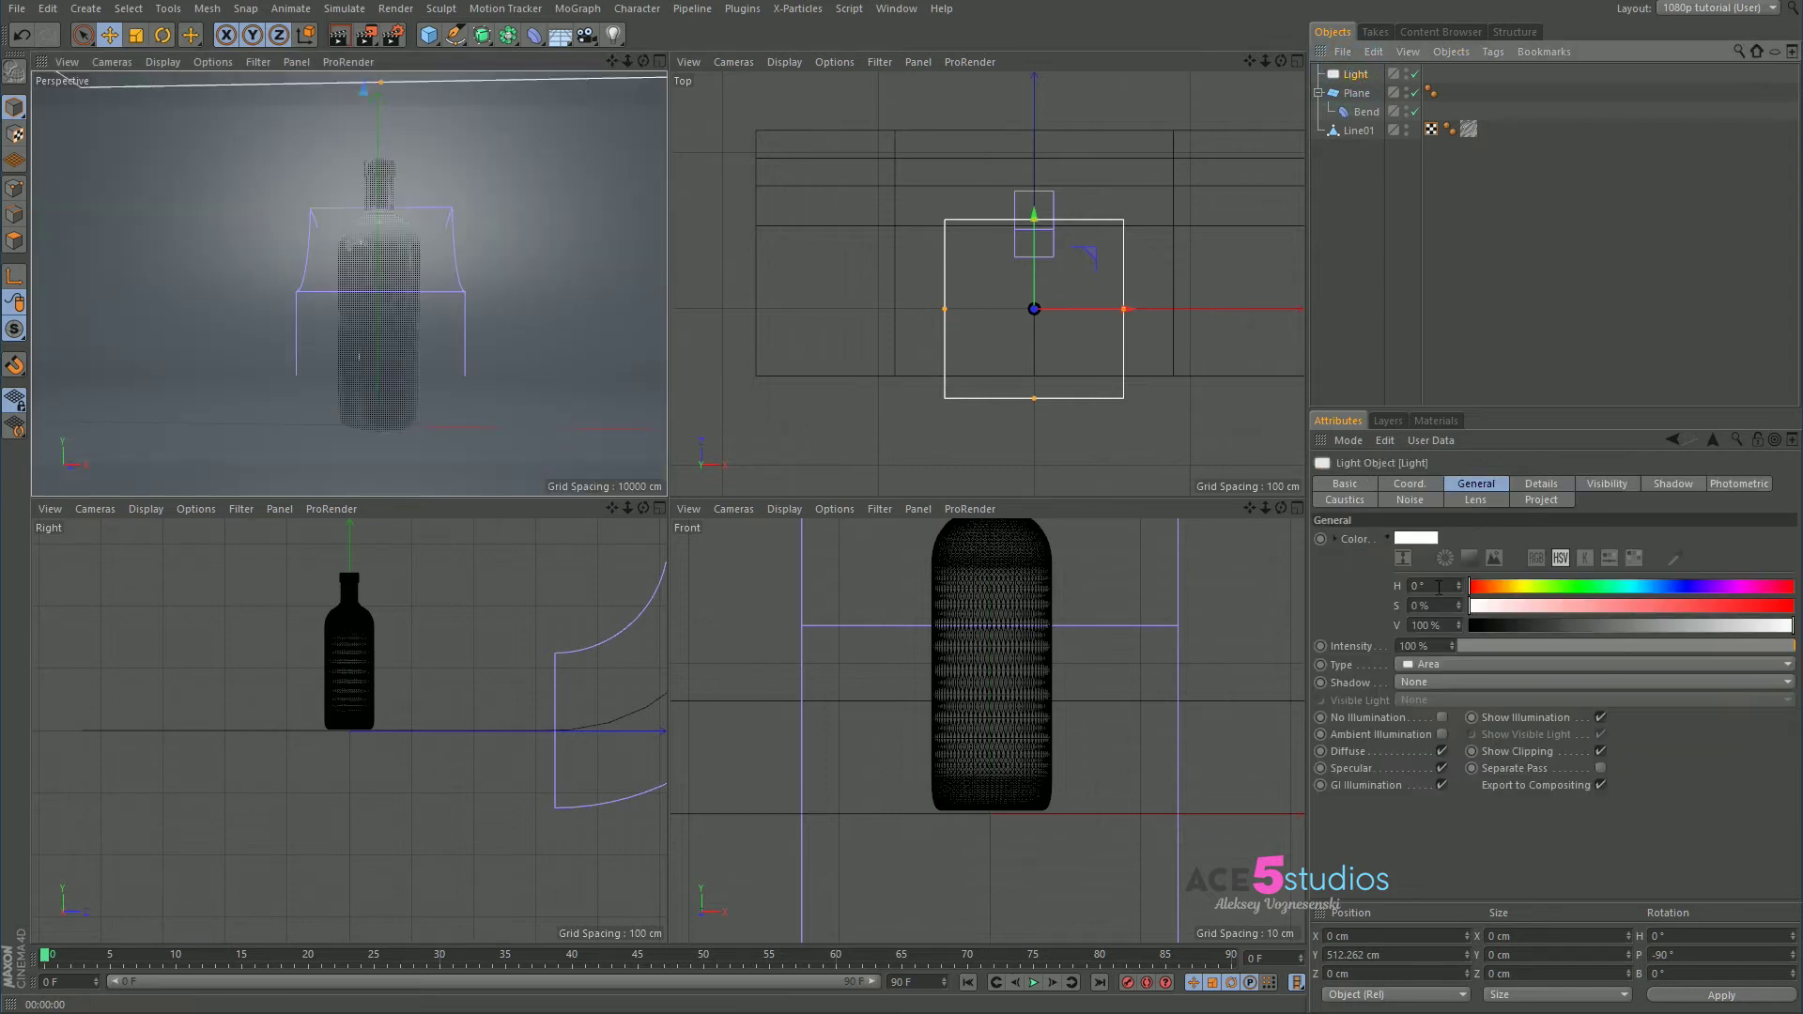
click(1447, 680)
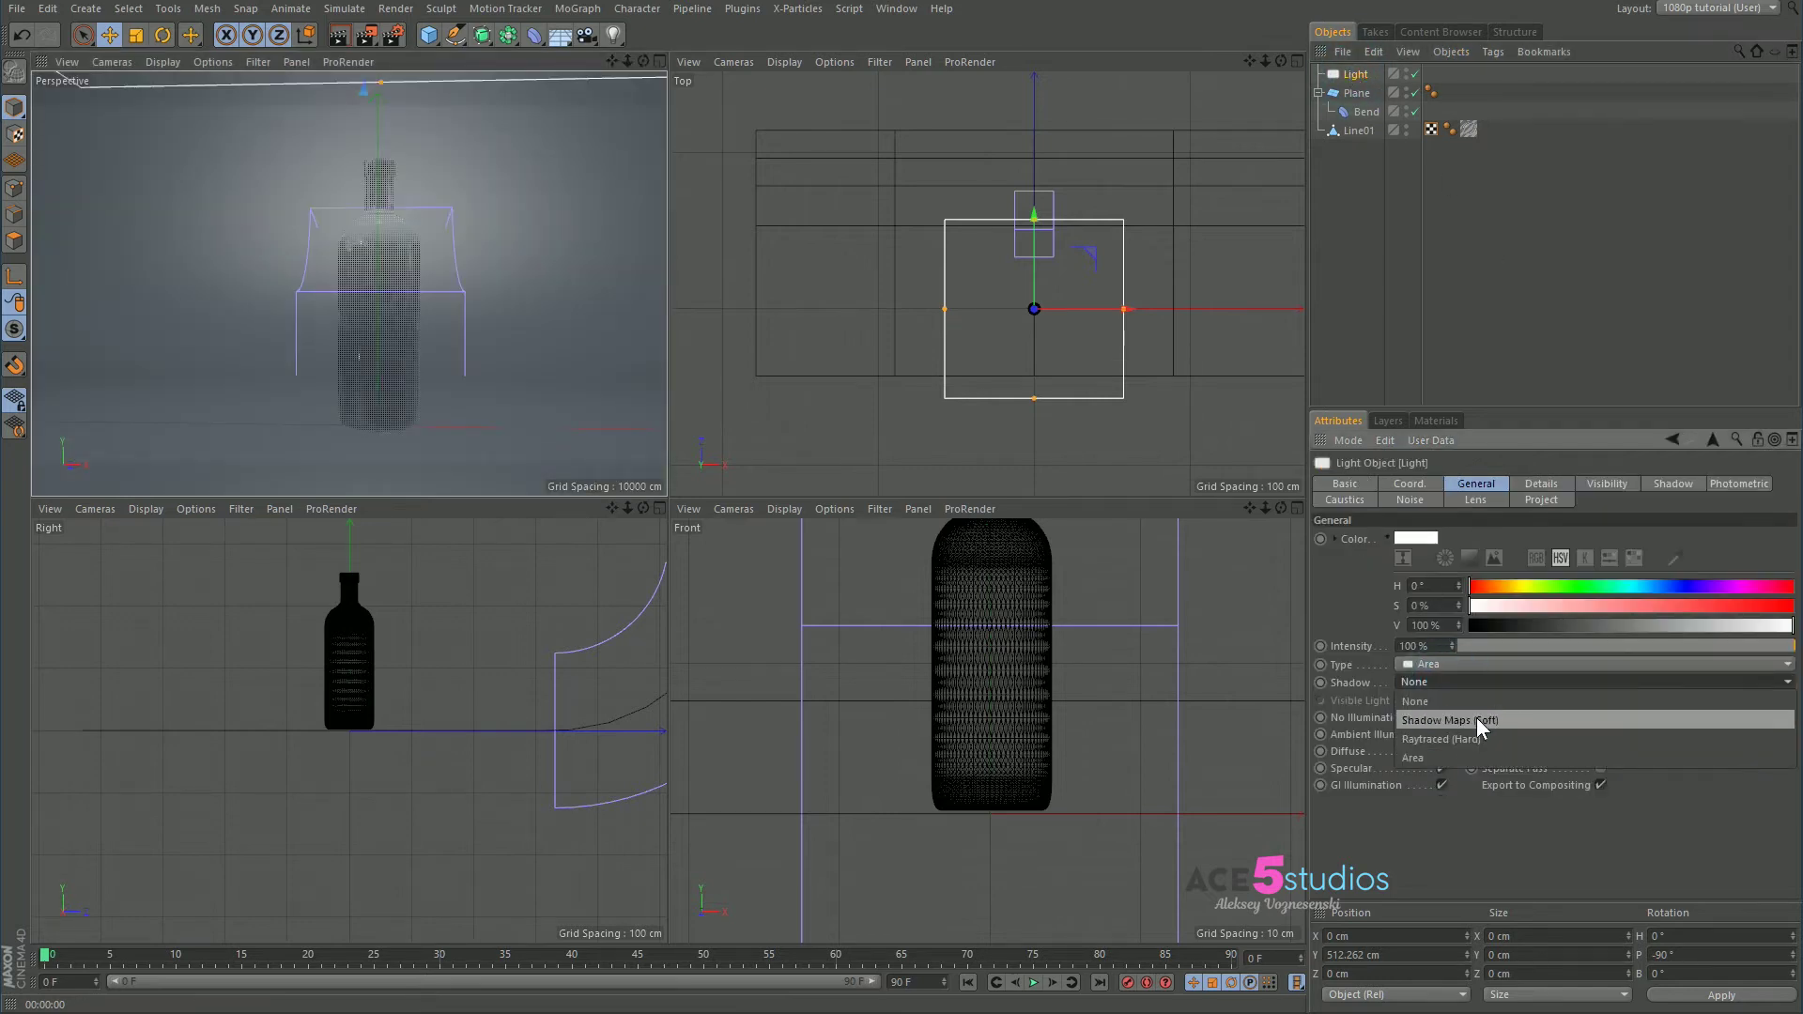
click(1486, 750)
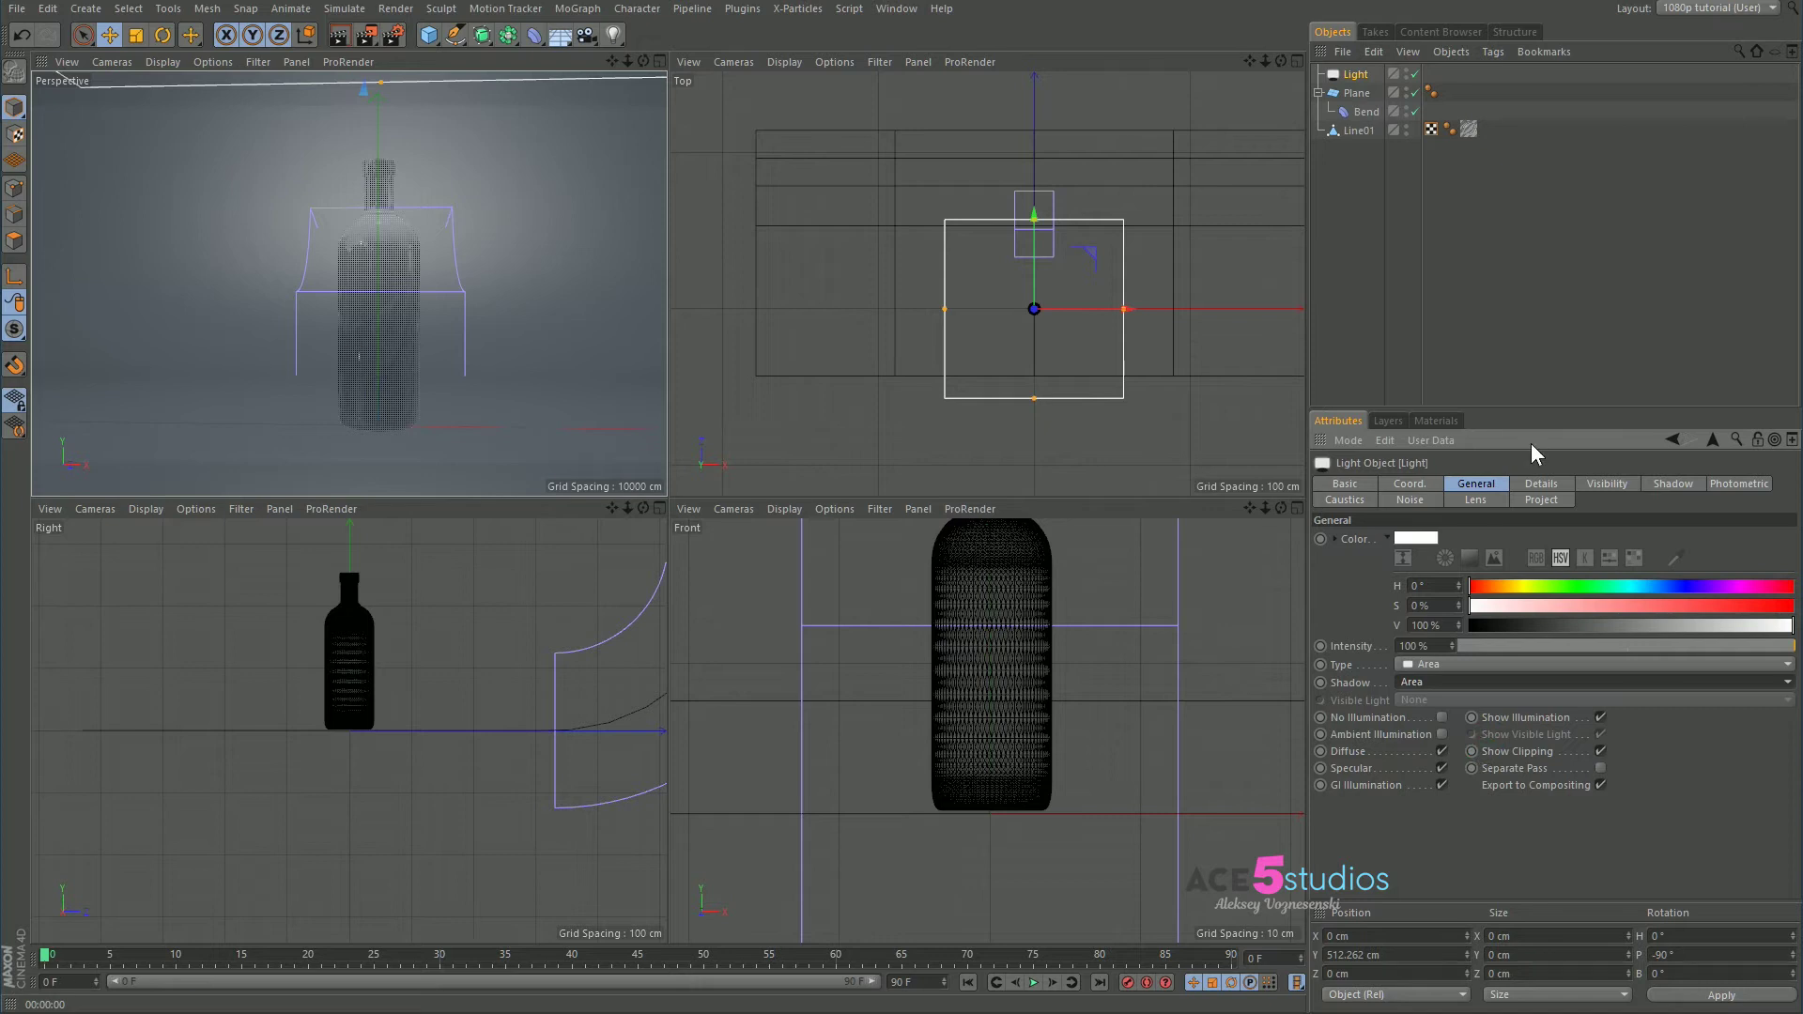
Enable Show in Render and Show in Reflection for the area light and render the perspective view
click(1540, 484)
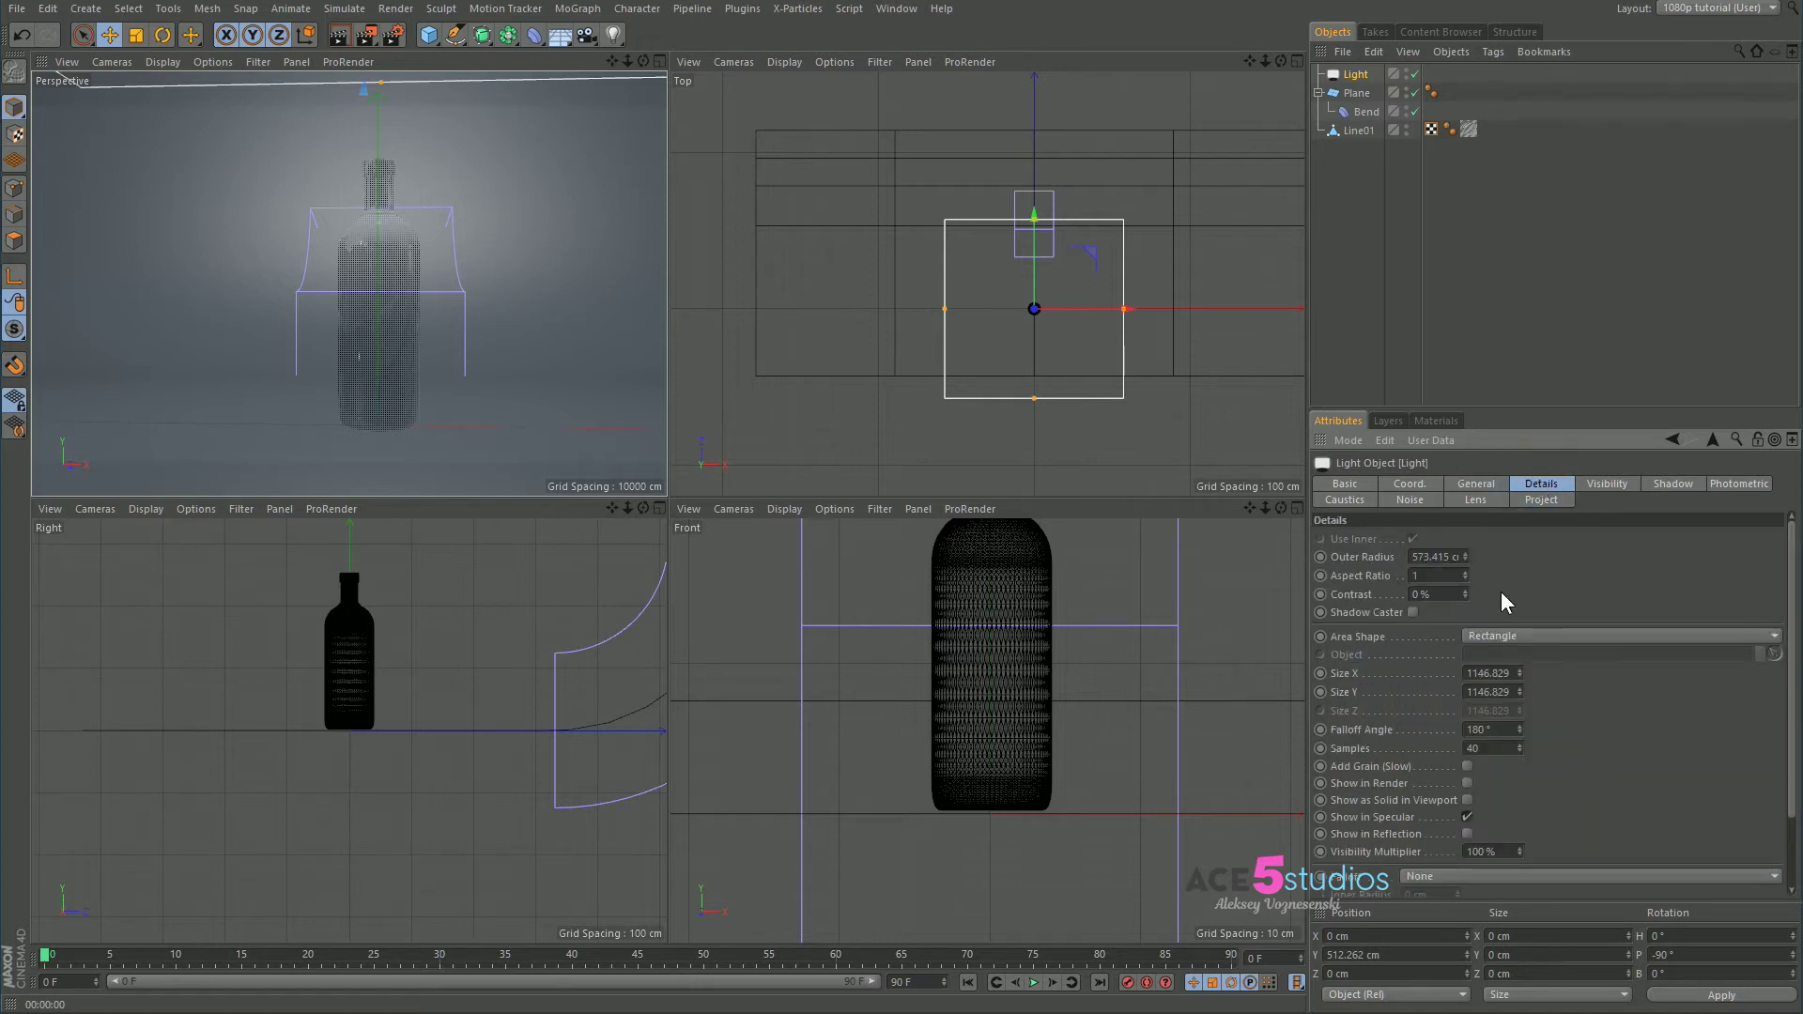
click(1466, 784)
click(1467, 834)
key(ctrl+r)
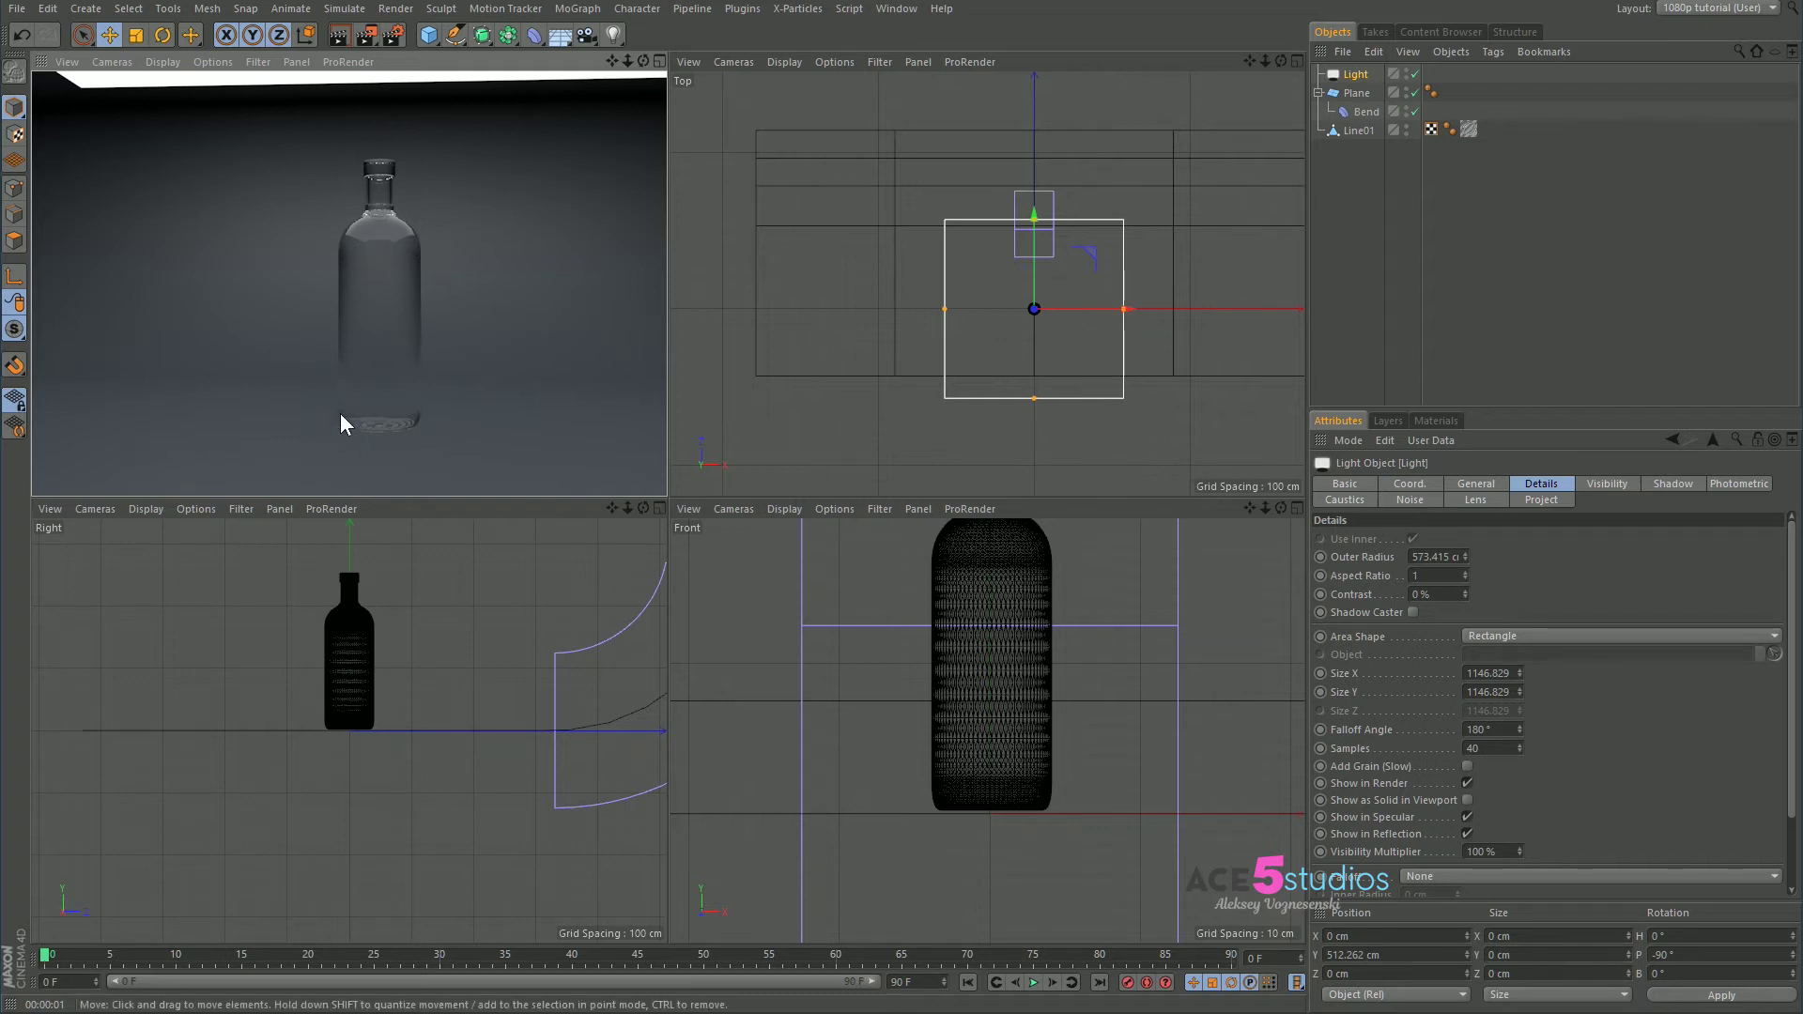
Lower the bottle material's transparency brightness to 89% and check the glass with test renders of the perspective view
click(1470, 131)
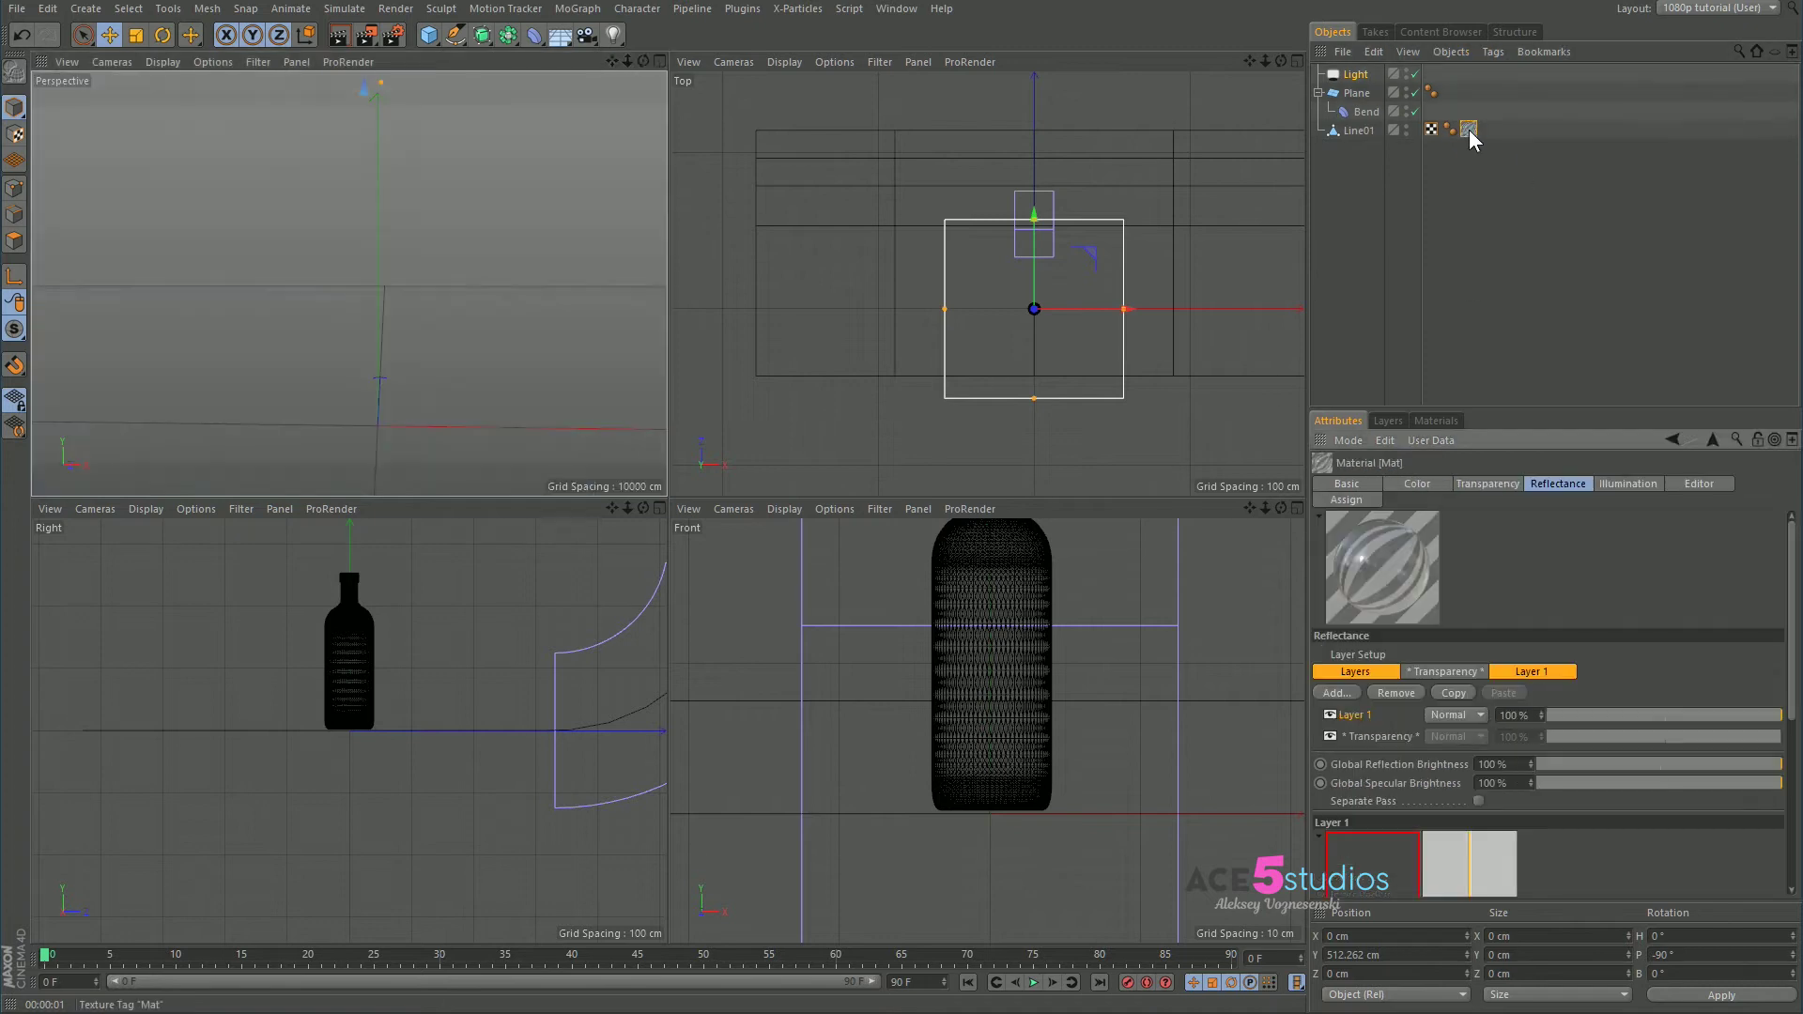
click(1474, 483)
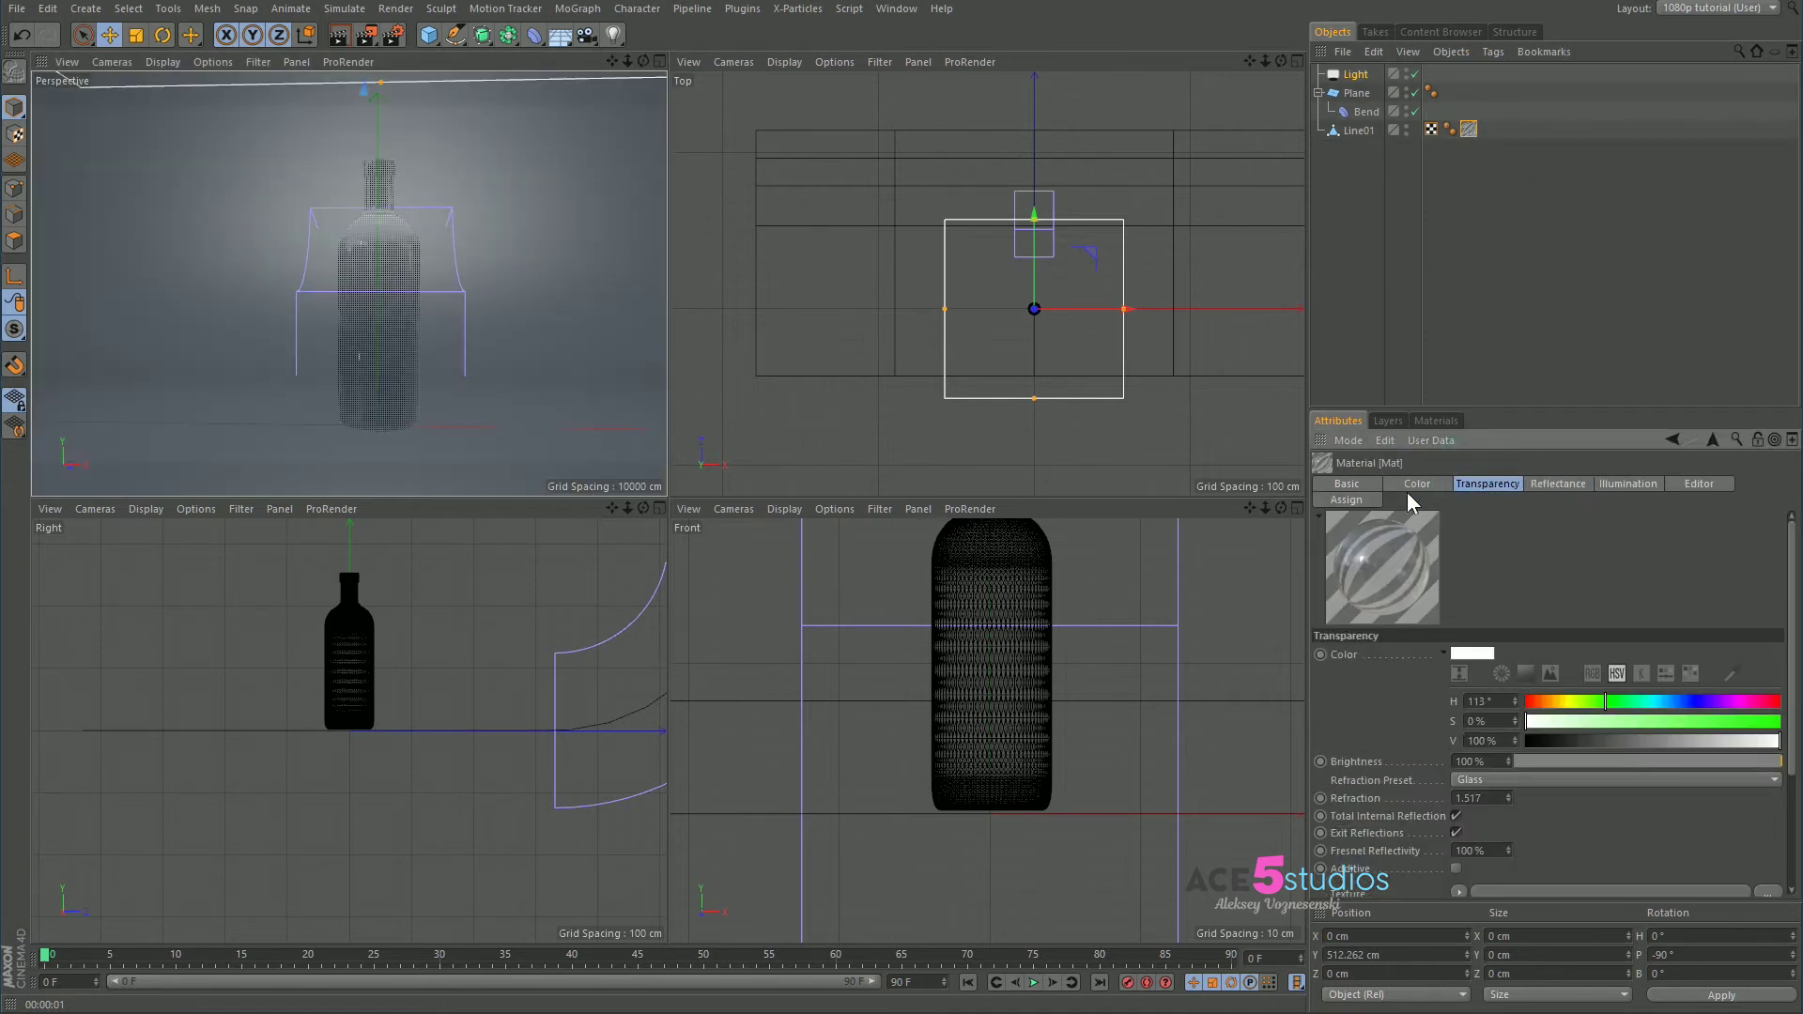
click(1751, 761)
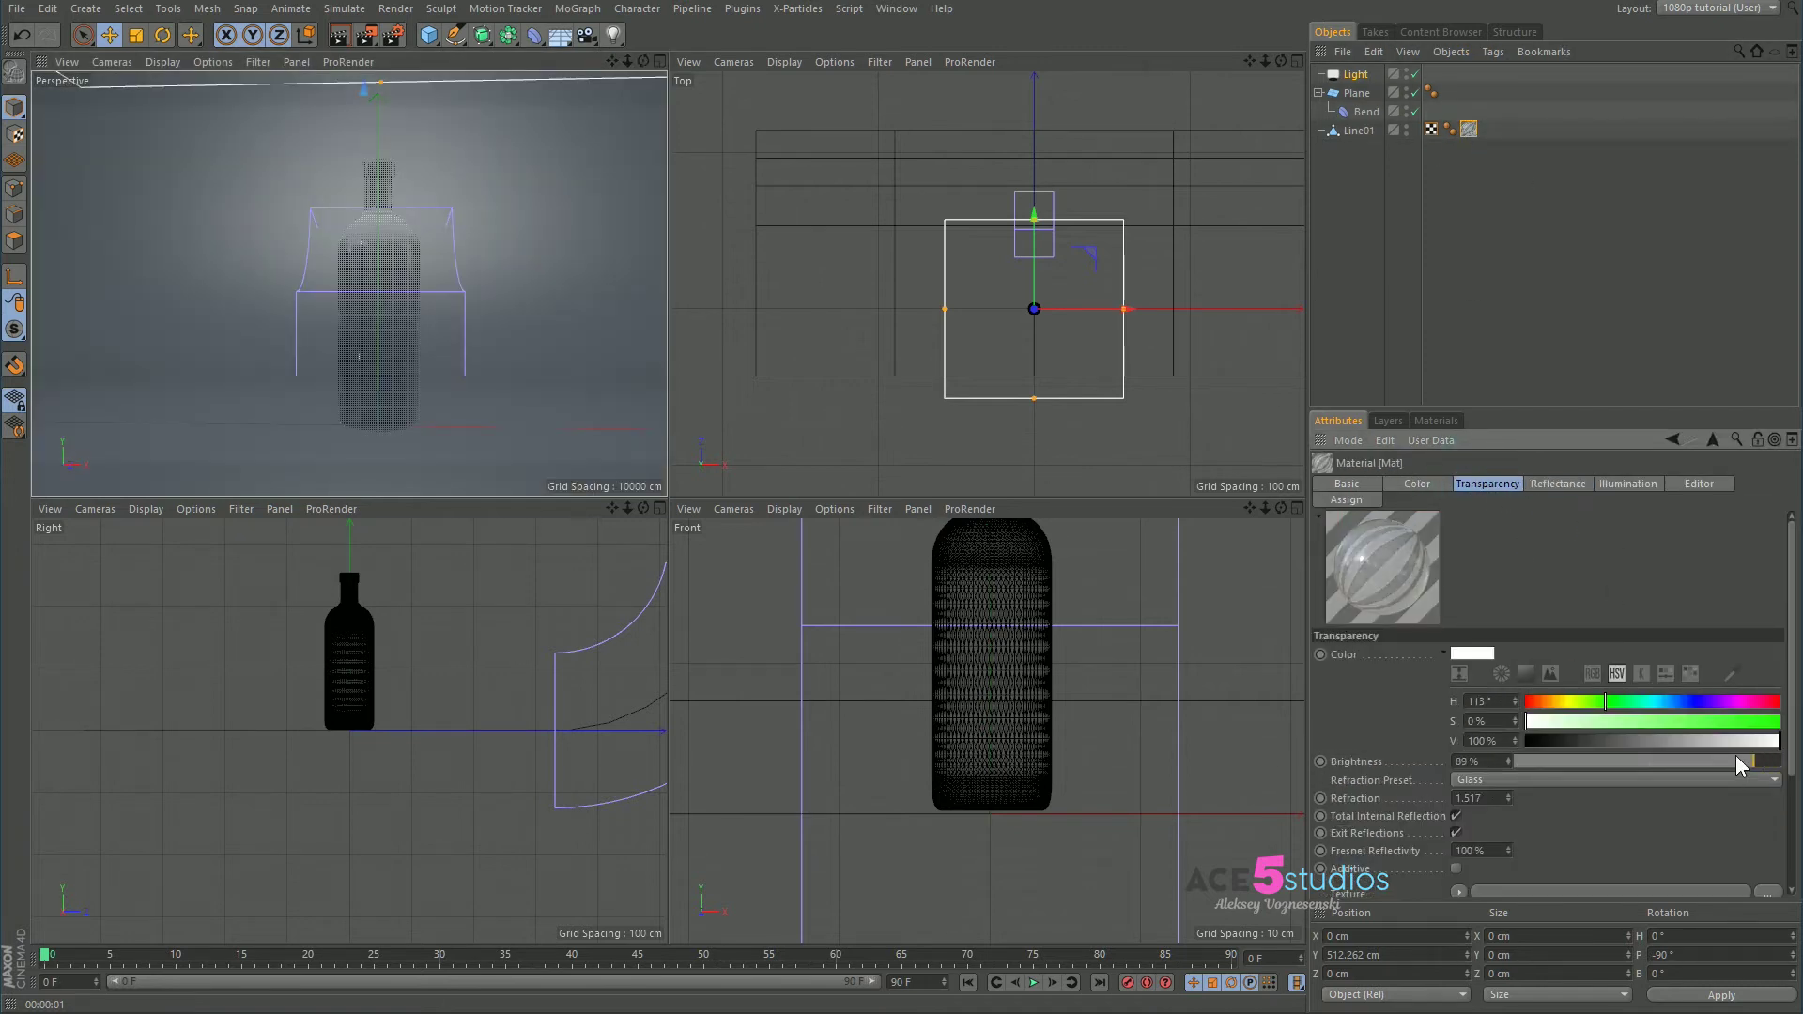
key(ctrl+r)
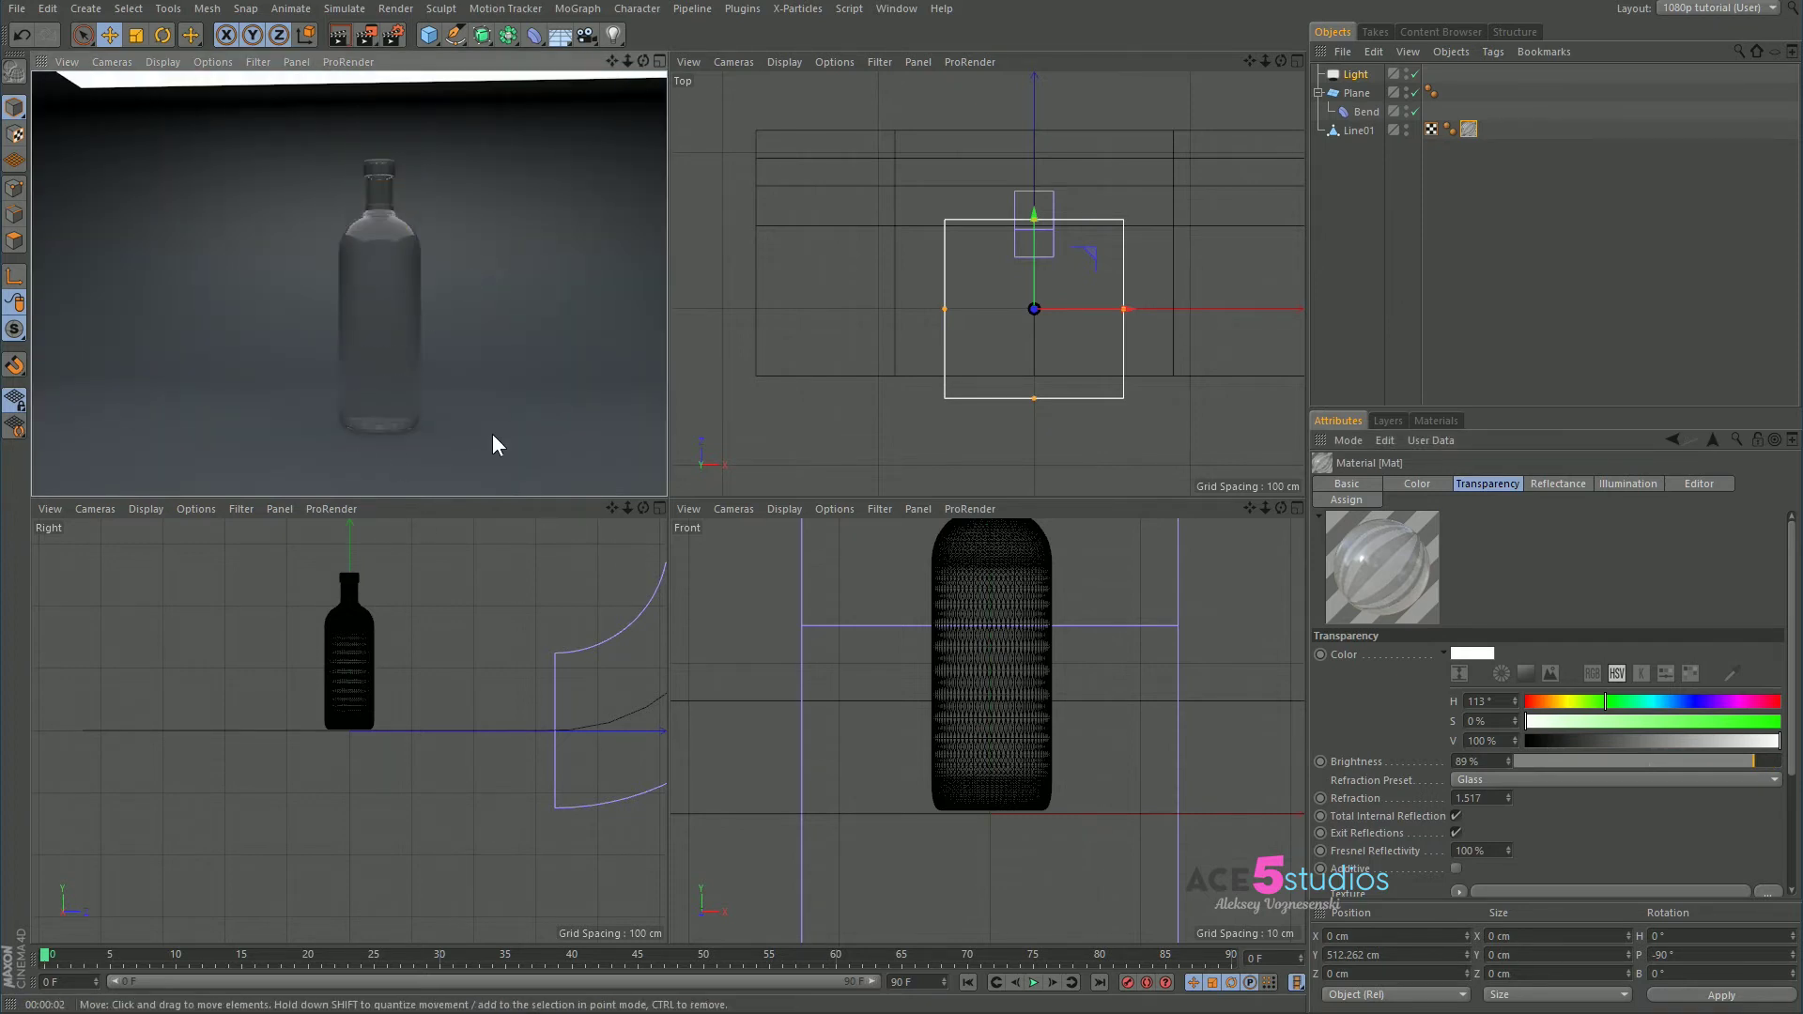
click(414, 365)
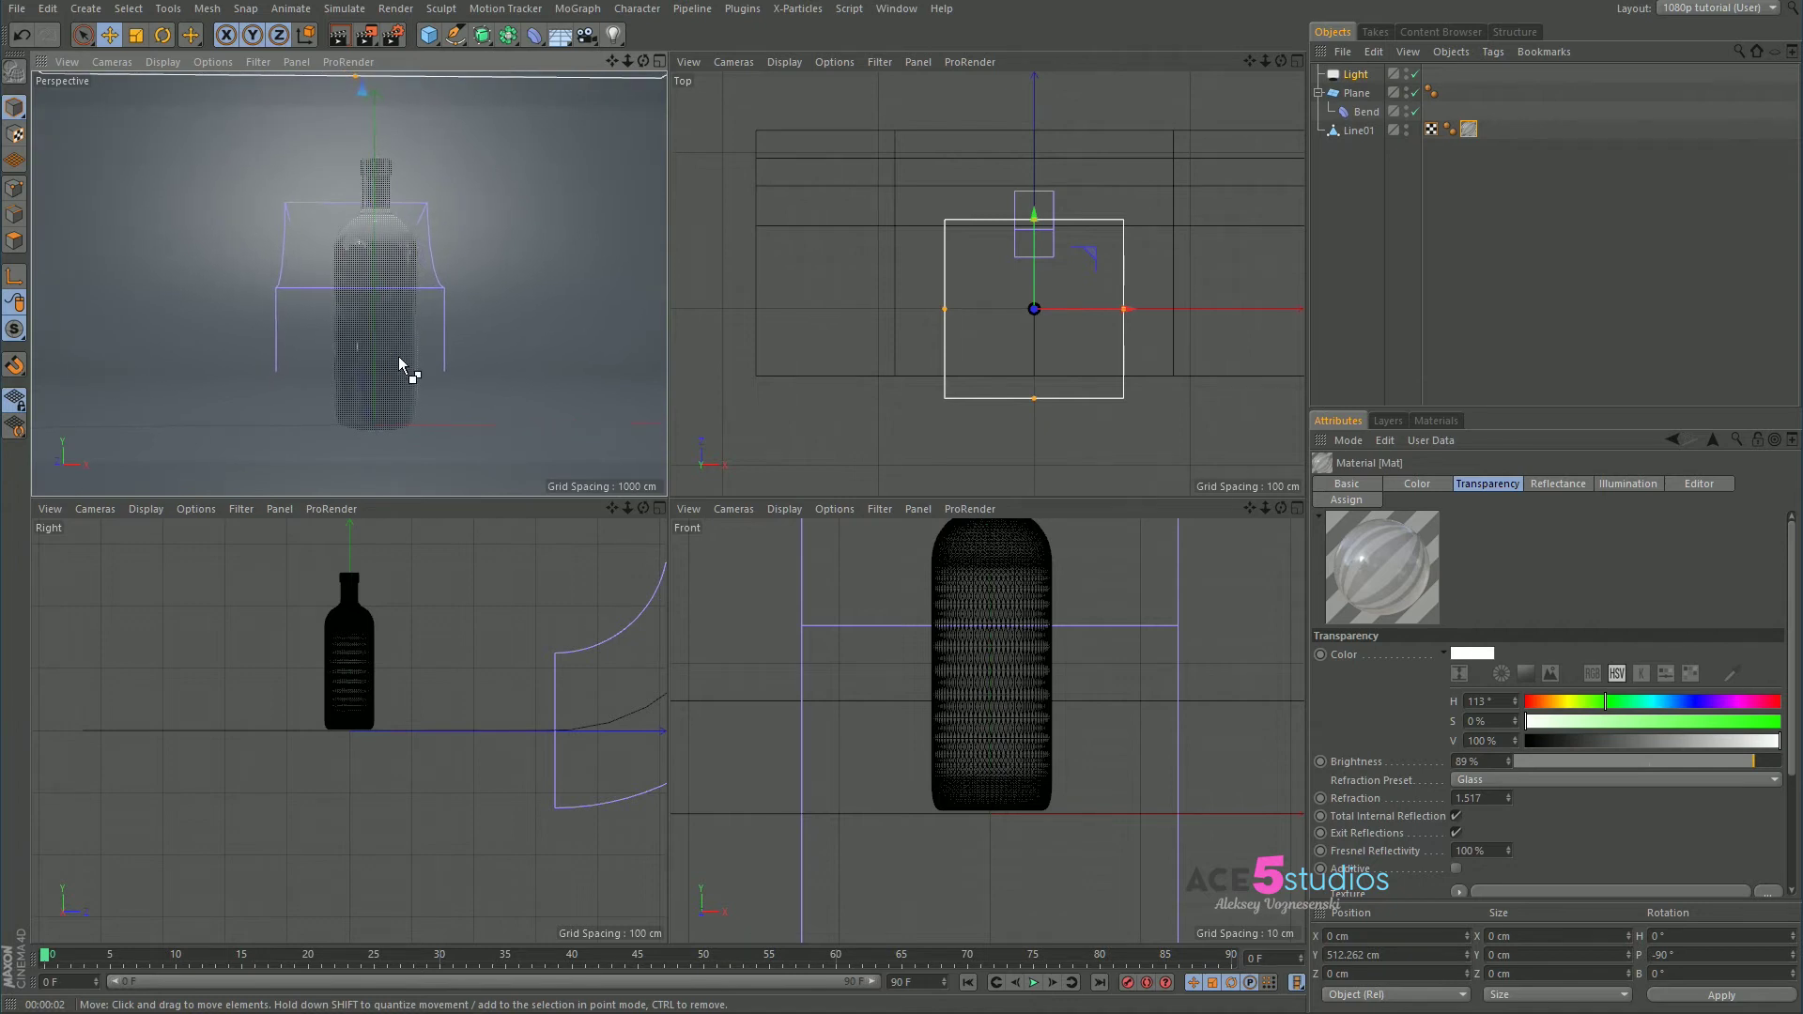
key(ctrl+r)
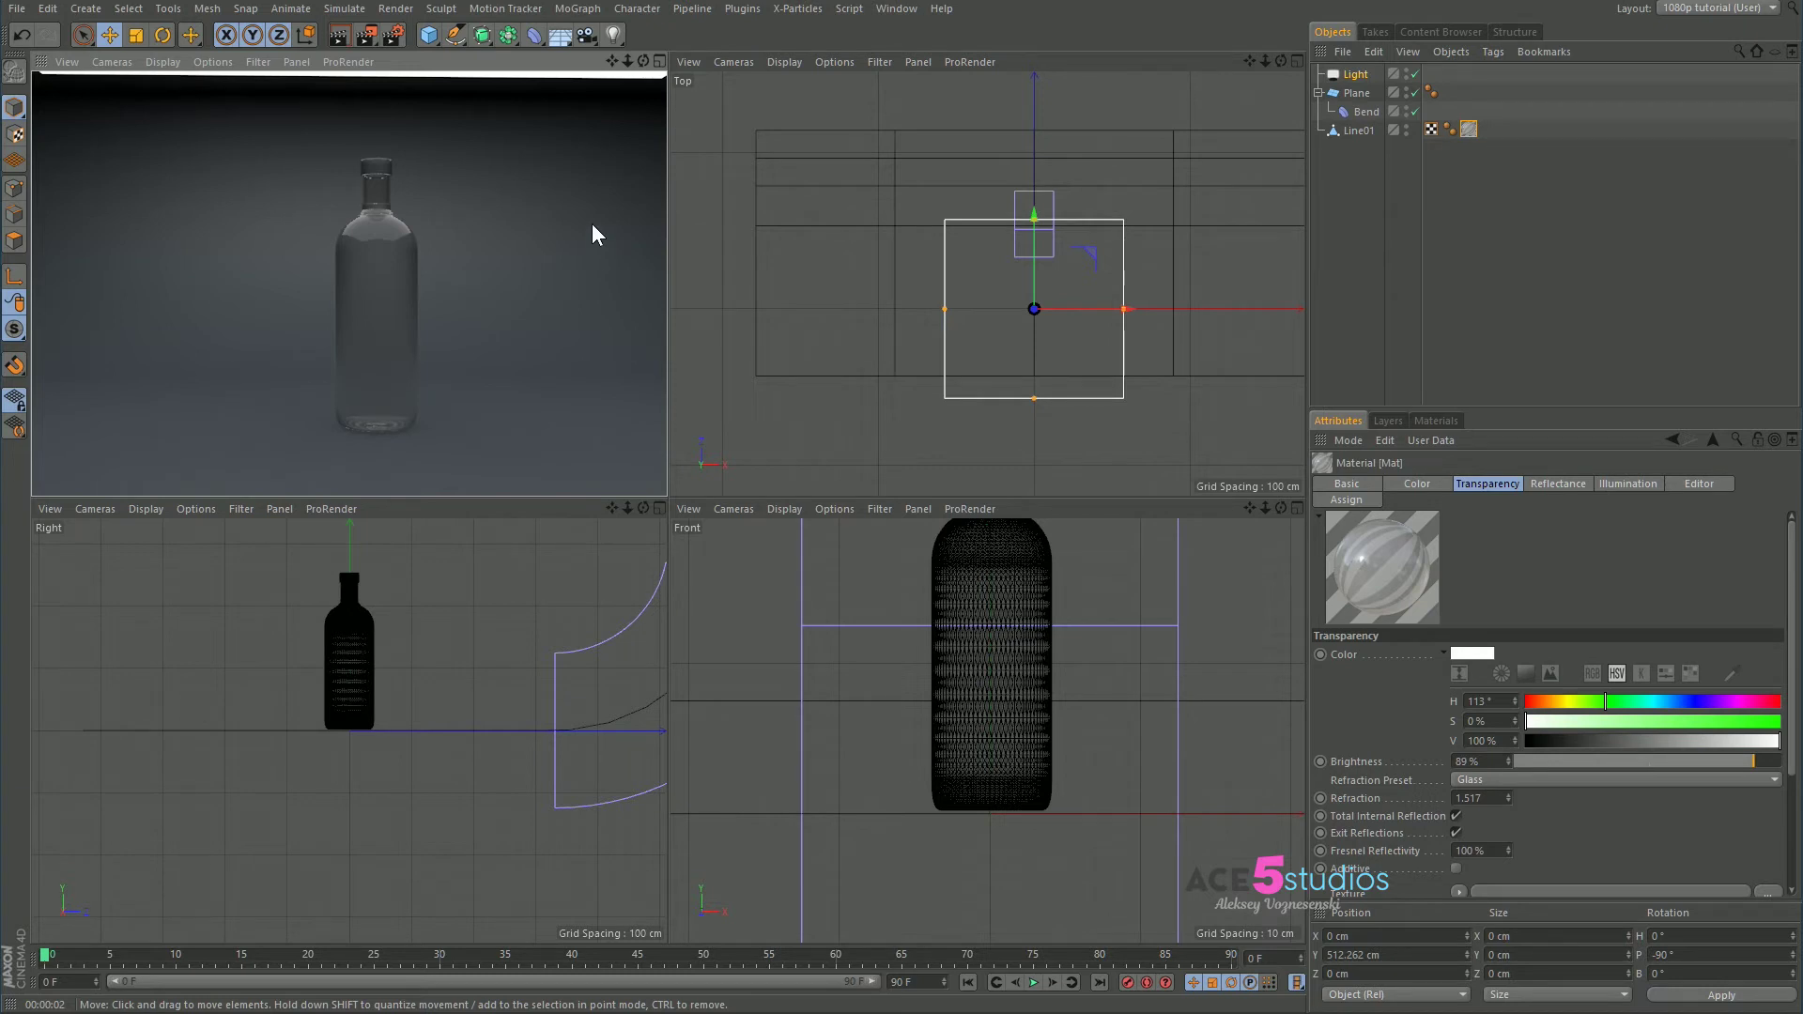
Add a Sky object to the scene and show the materials list
drag(561, 35, 664, 94)
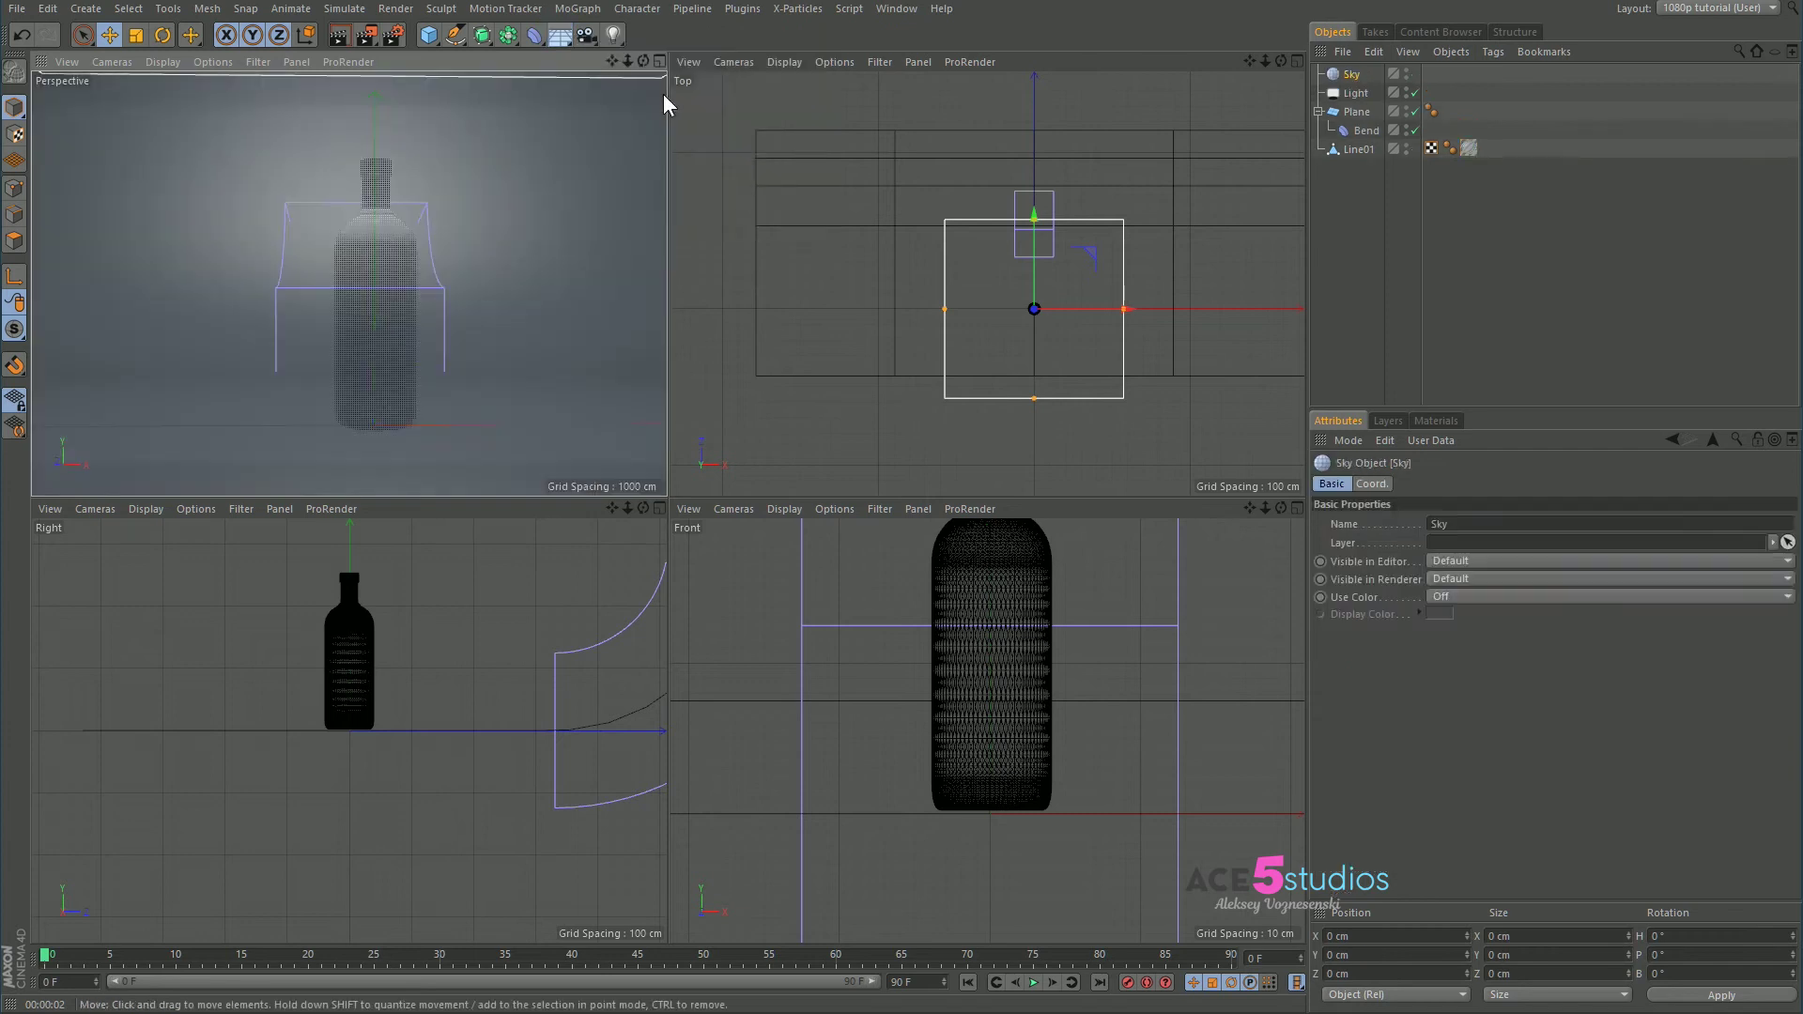
click(1434, 421)
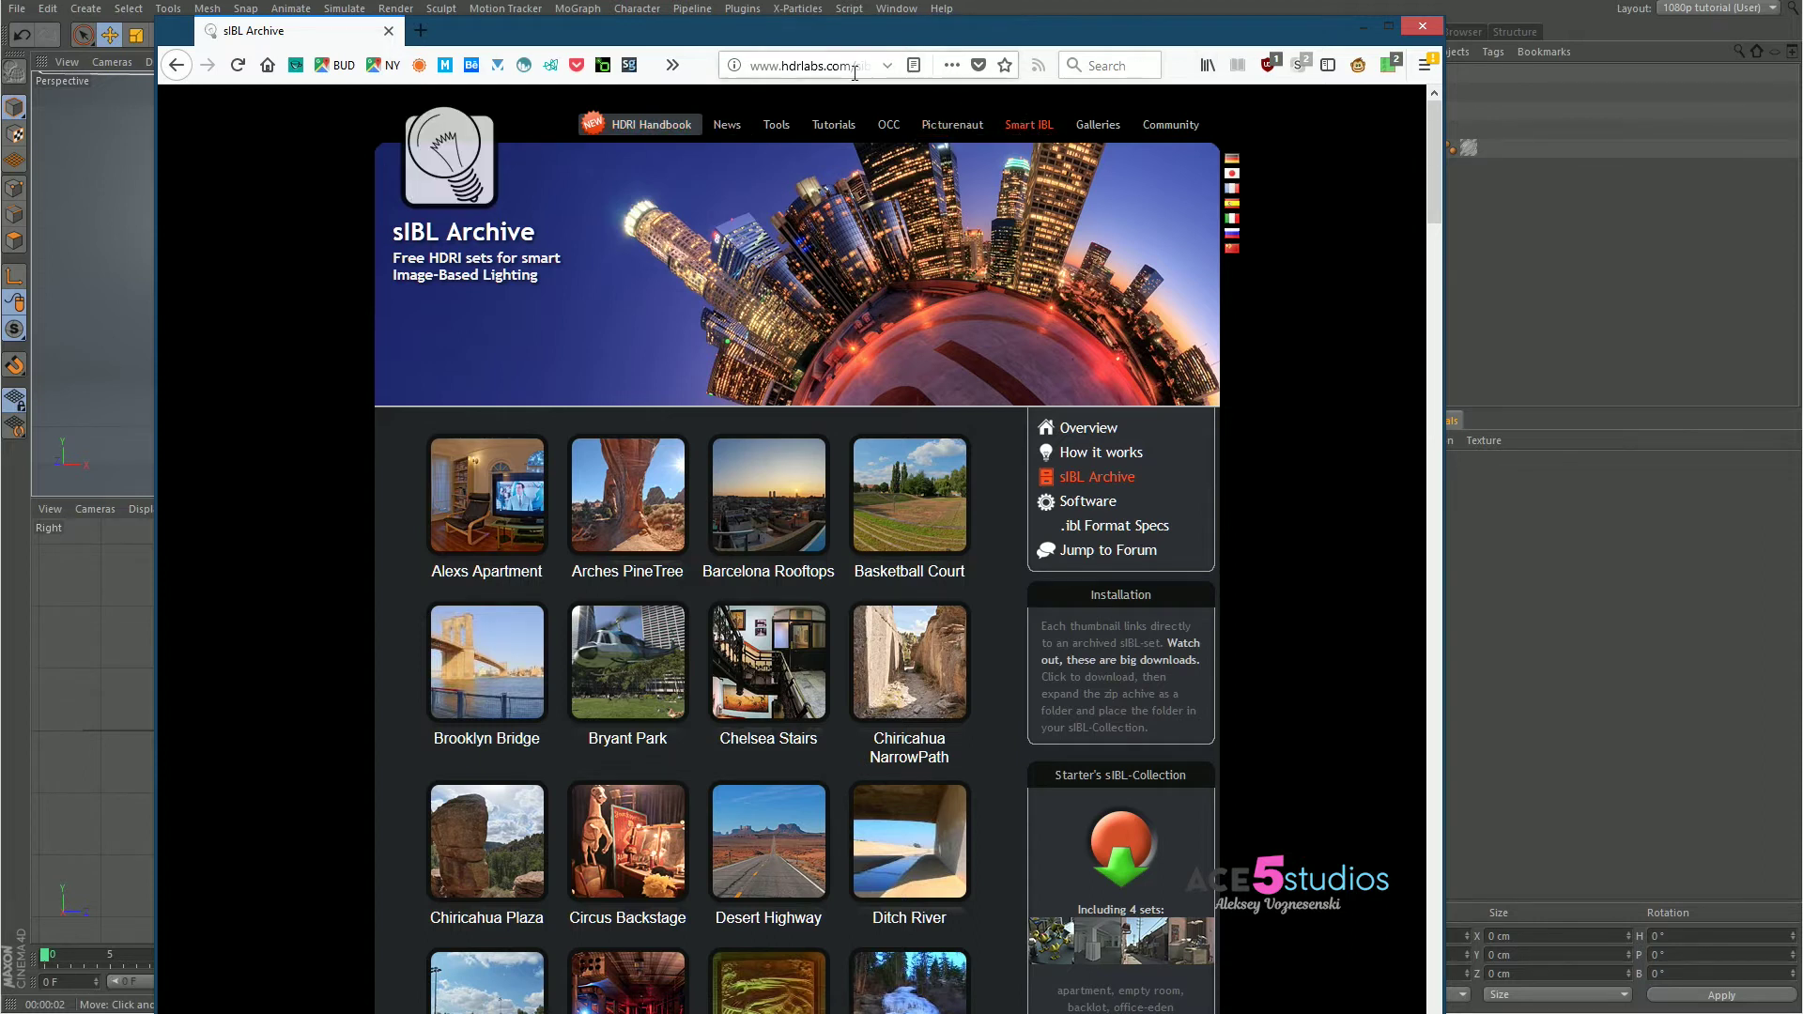
Switch to the browser and look through the free HDRI sets in the sIBL Archive on hdrlabs.com
click(972, 62)
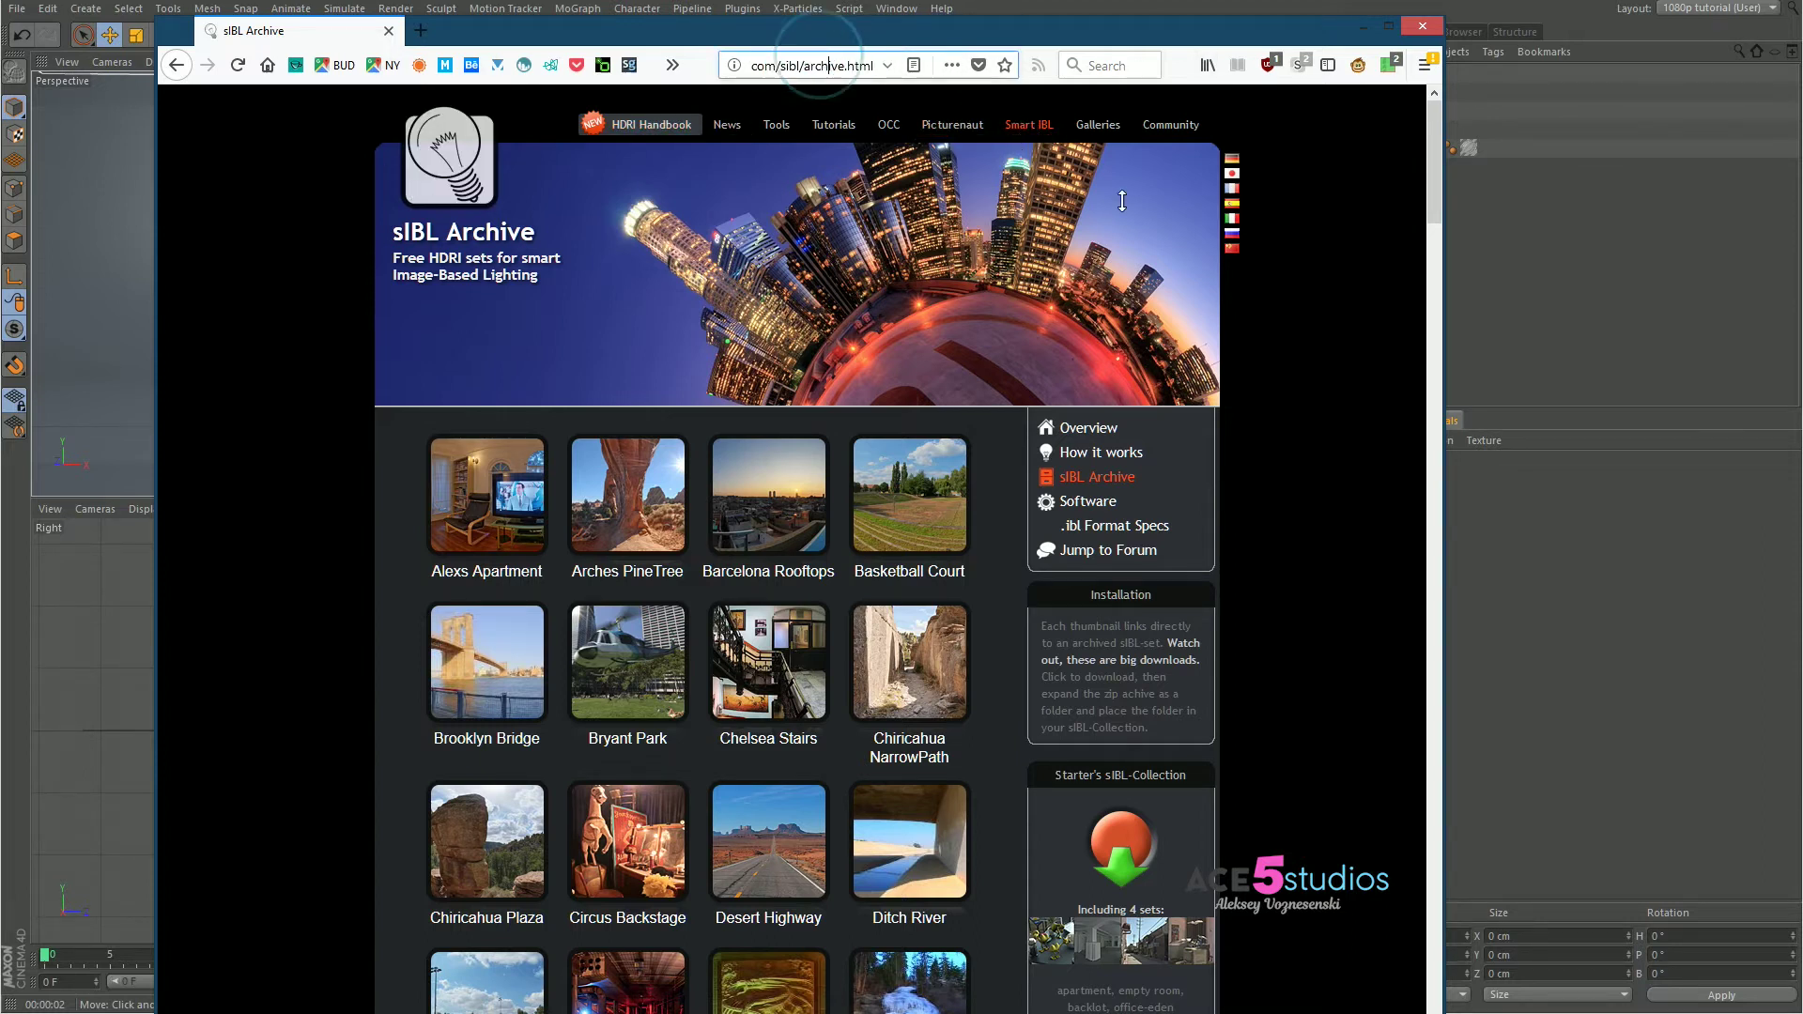
click(1085, 484)
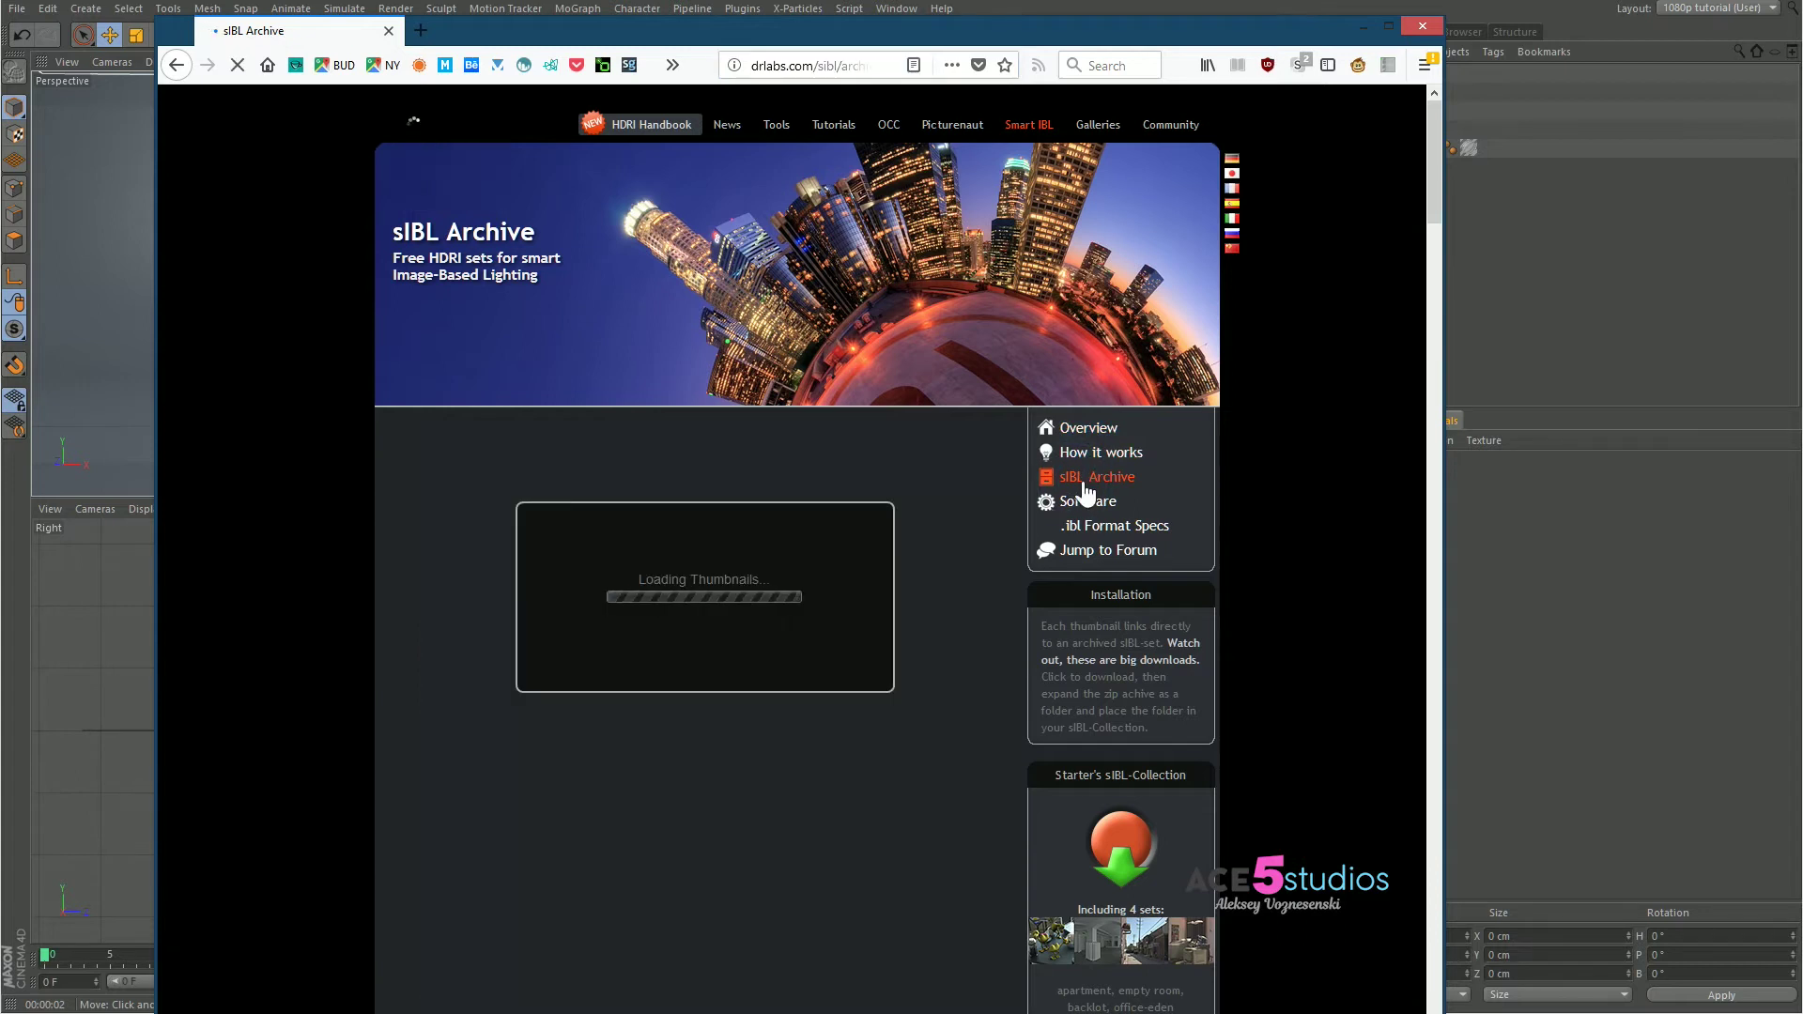
mouse_move(689, 549)
scroll(397, 522, down, 5)
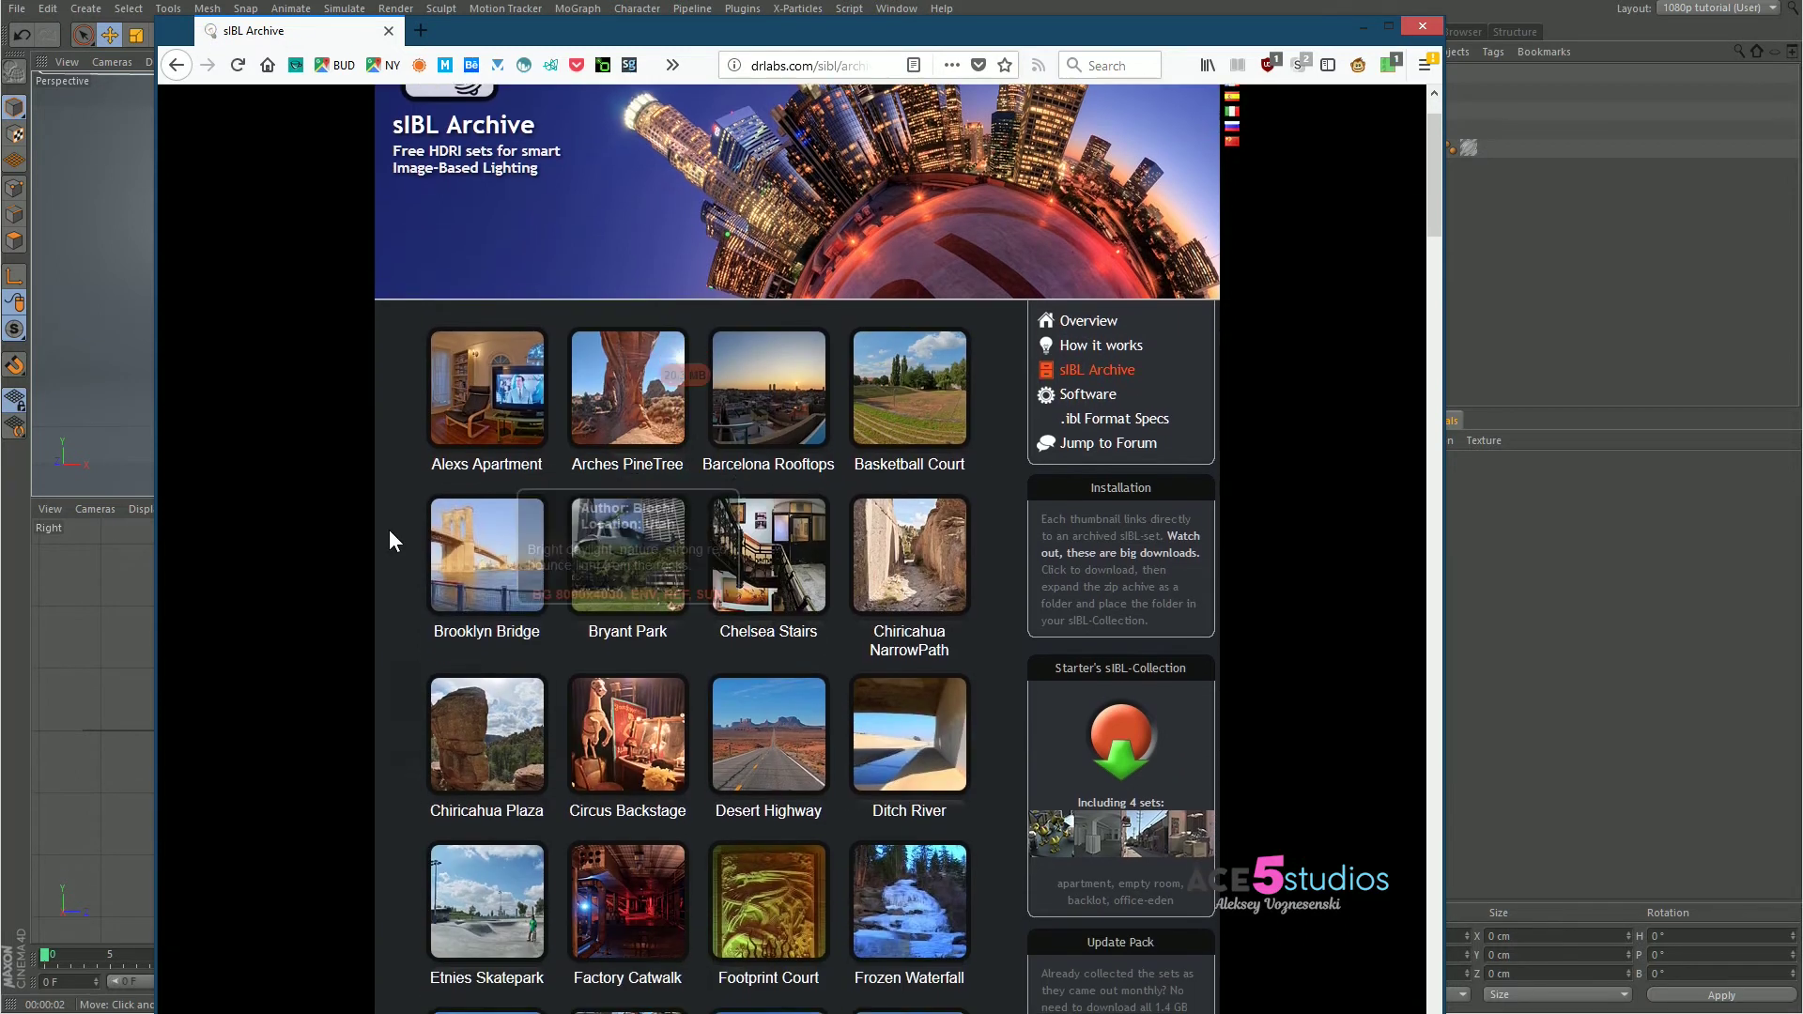
Load Newport_Loft_Ref.hdr from the Newport_Loft folder as the new material's color texture and apply that material to the Sky object
mouse_move(508, 512)
scroll(508, 511, down, 5)
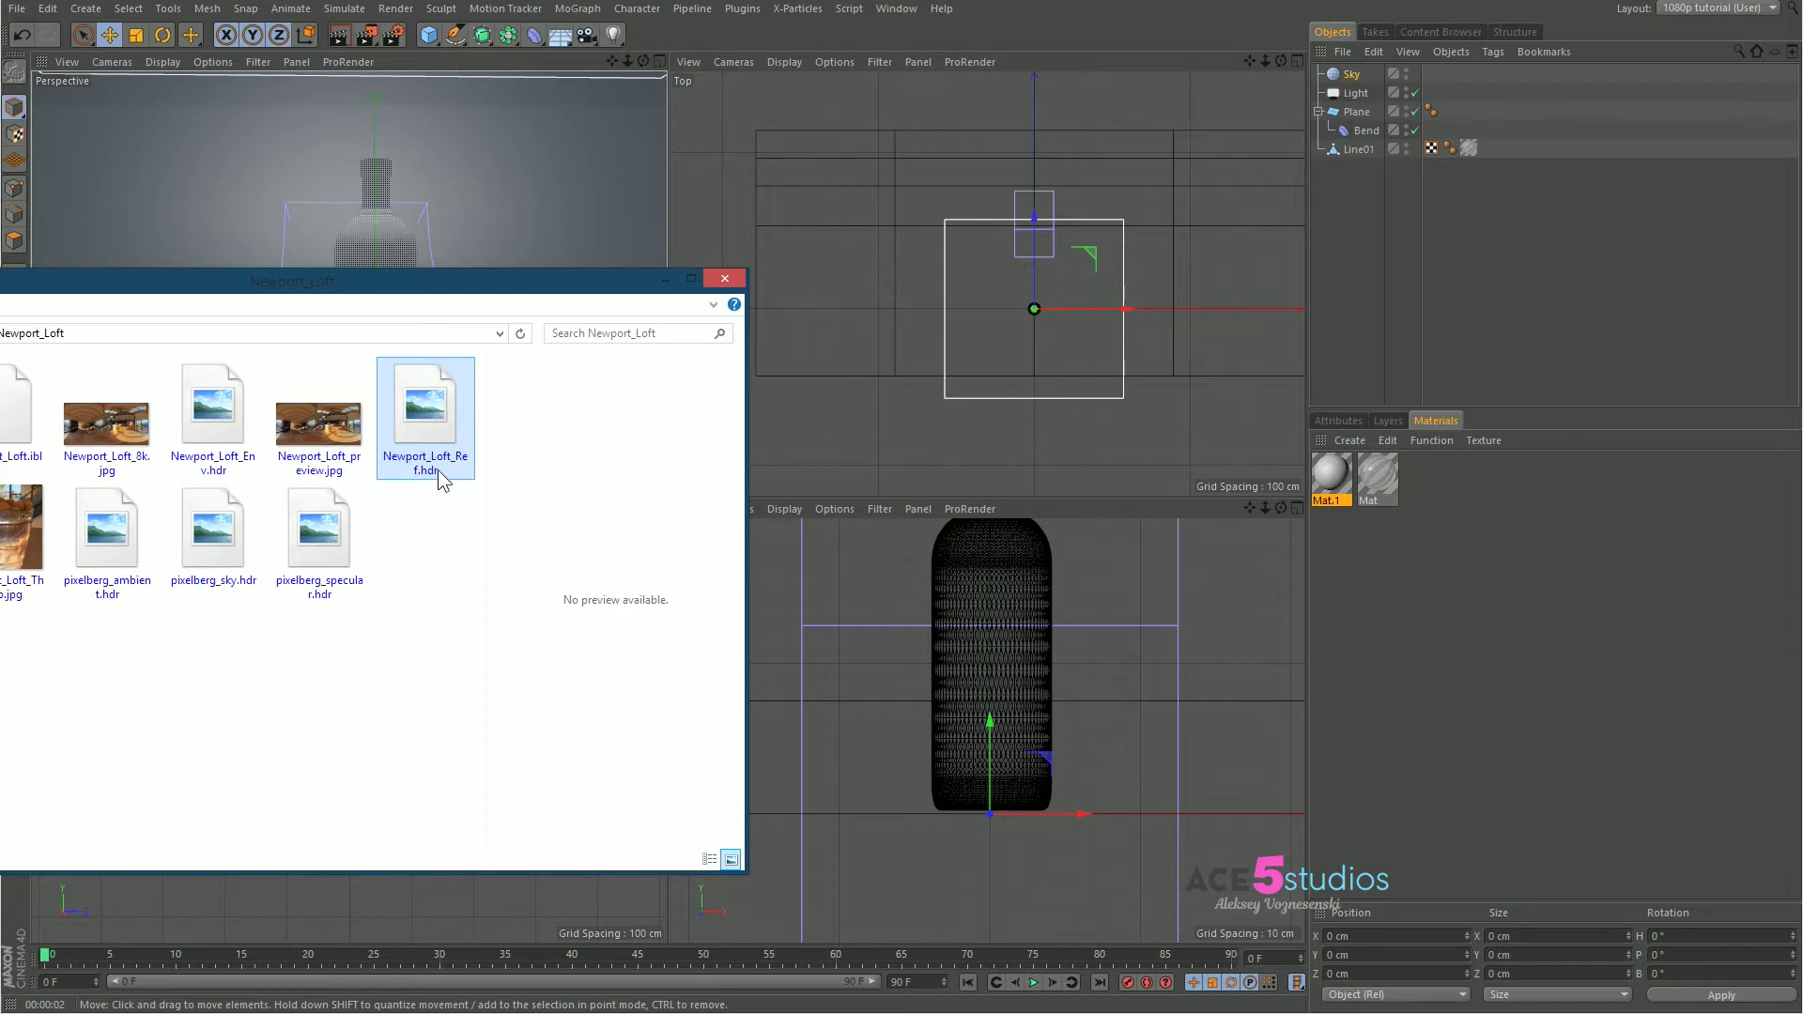
click(1336, 479)
click(1334, 420)
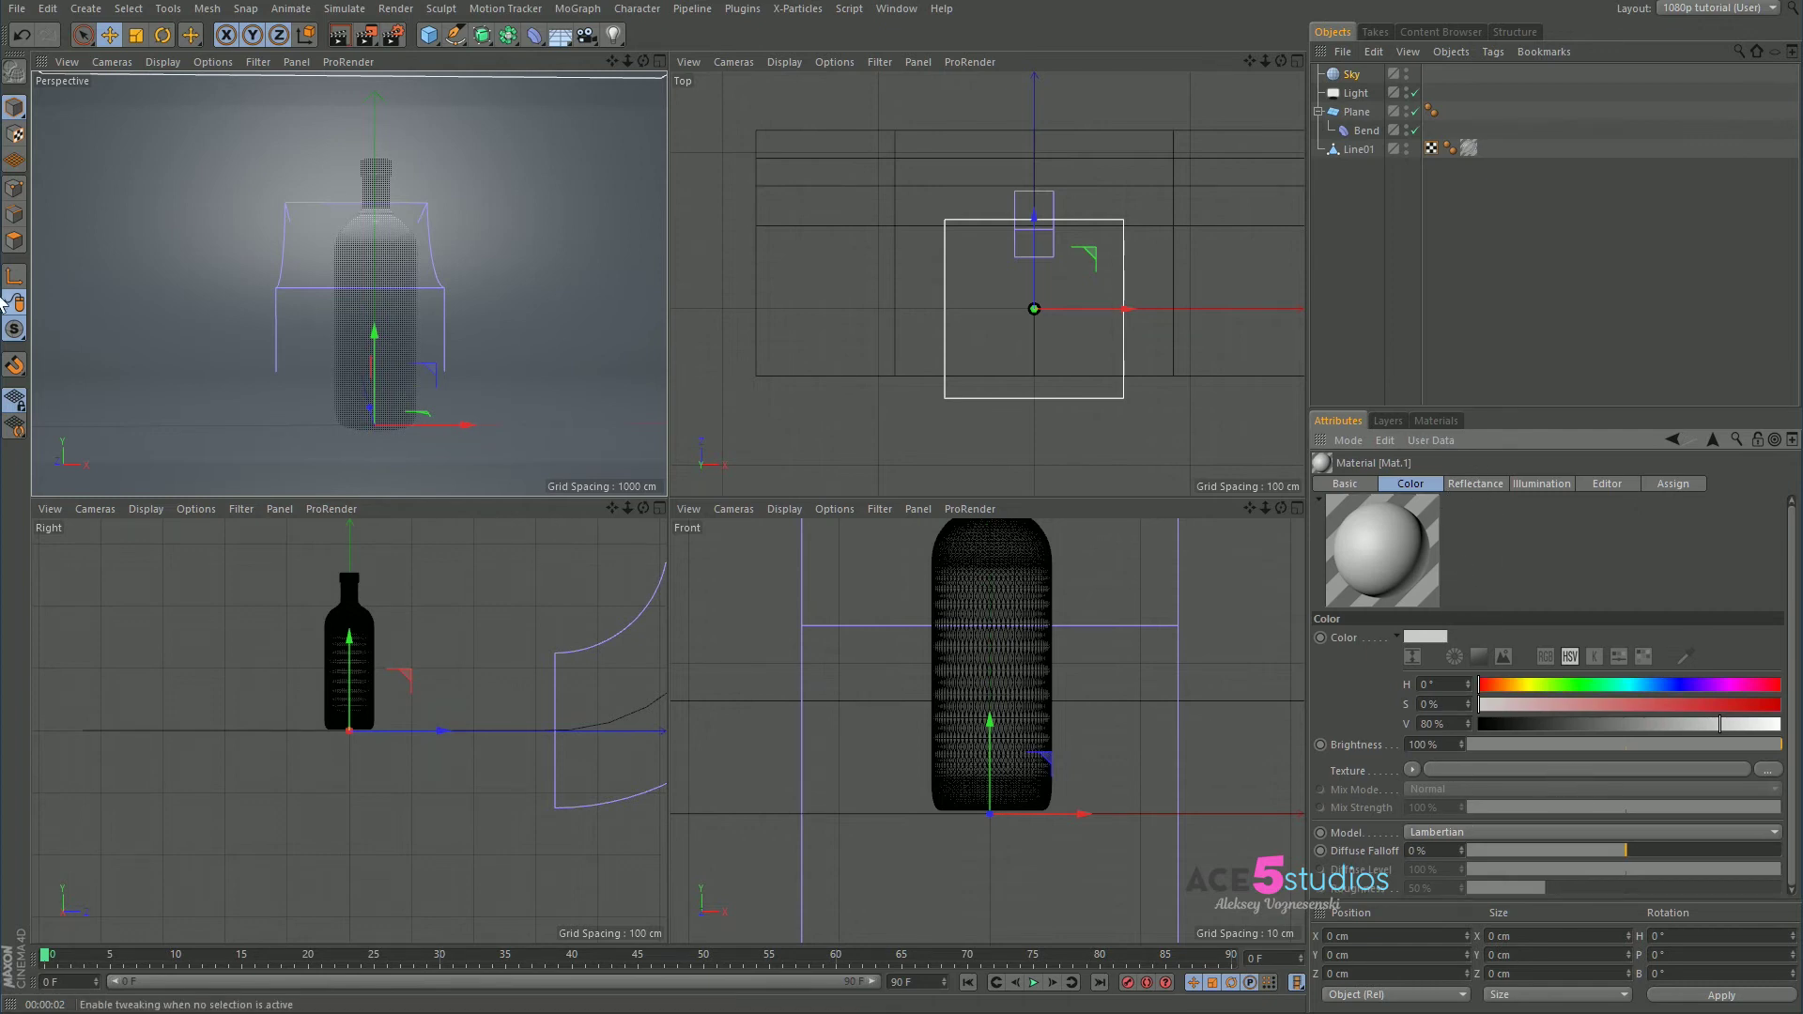
key(alt+Tab)
drag(432, 428, 1496, 765)
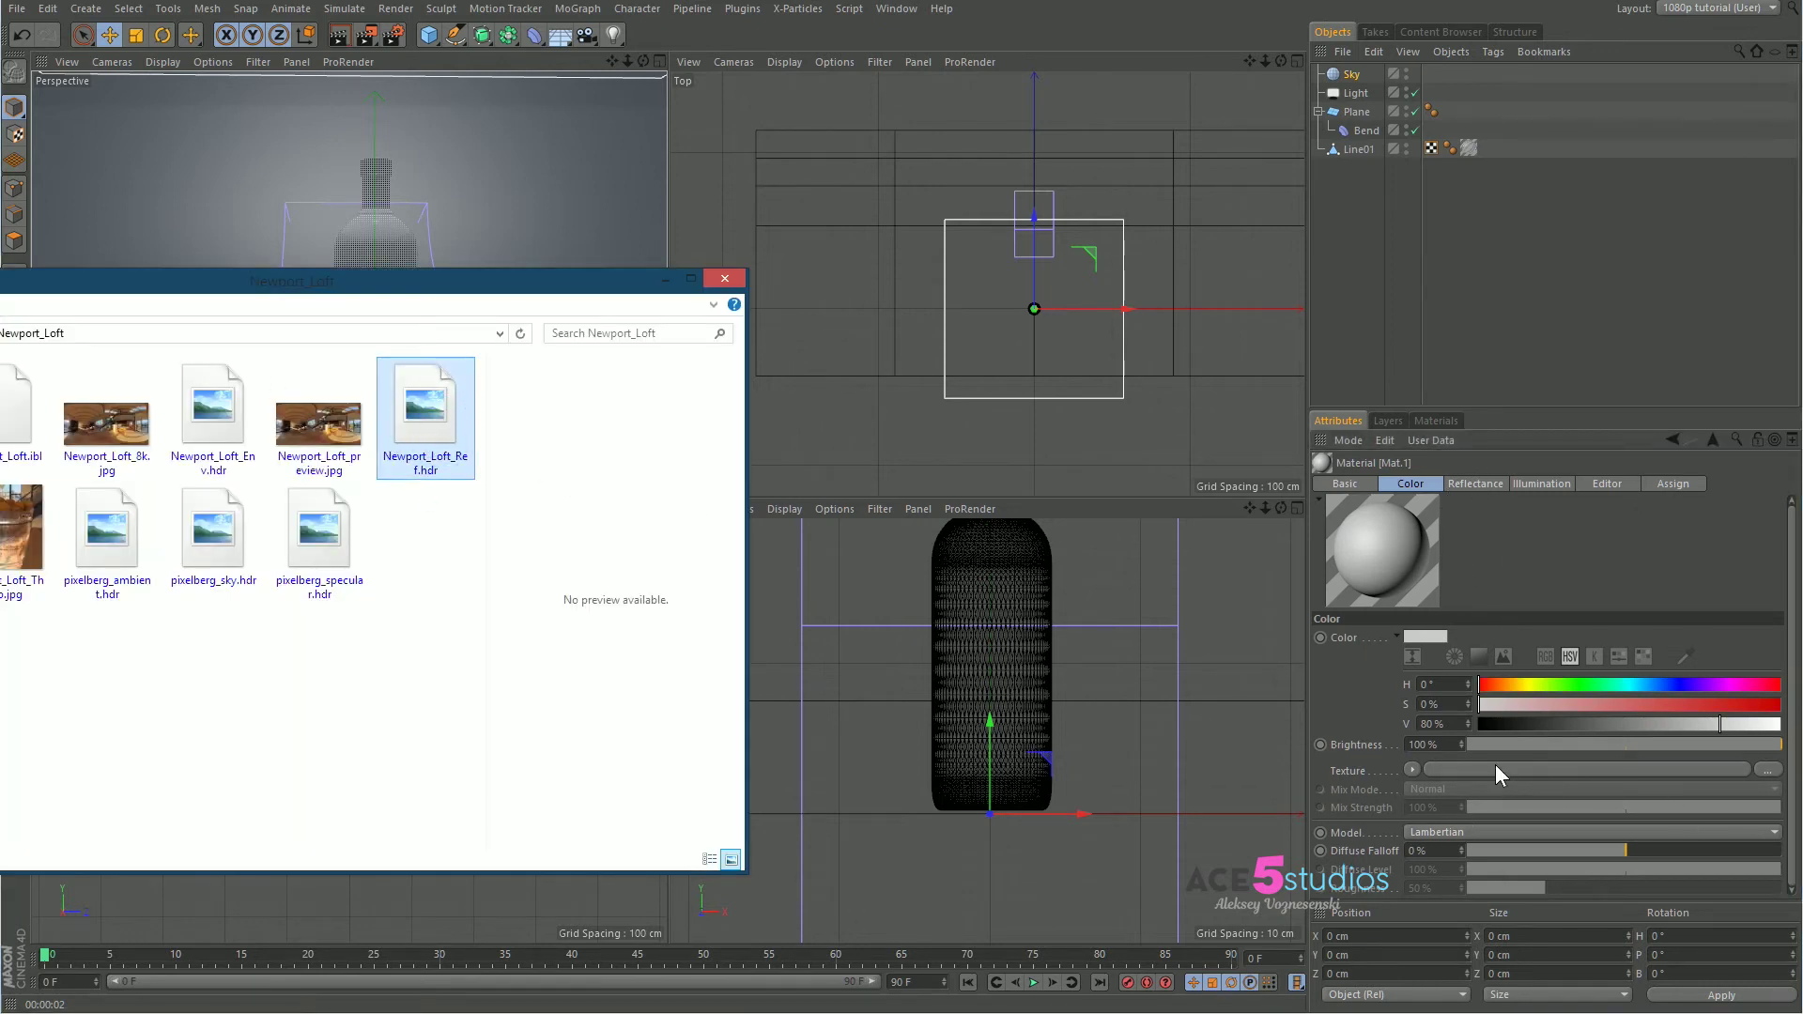
click(995, 302)
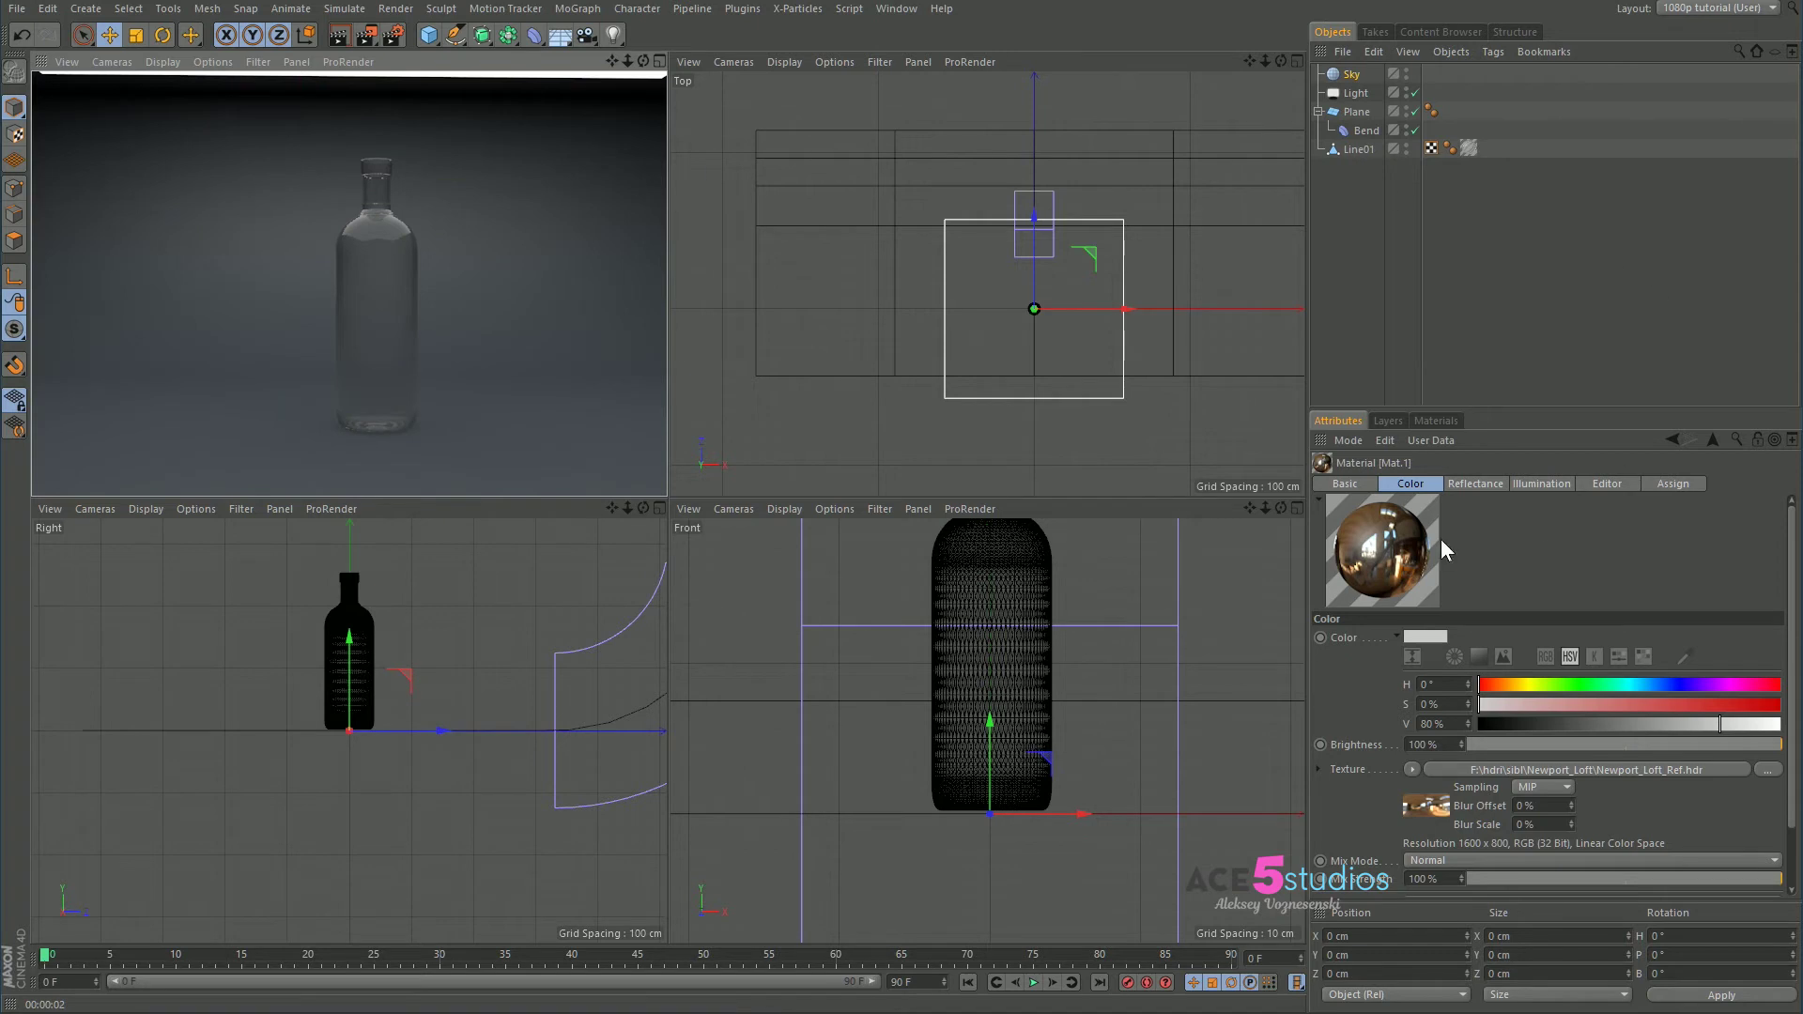
drag(1417, 554, 1354, 81)
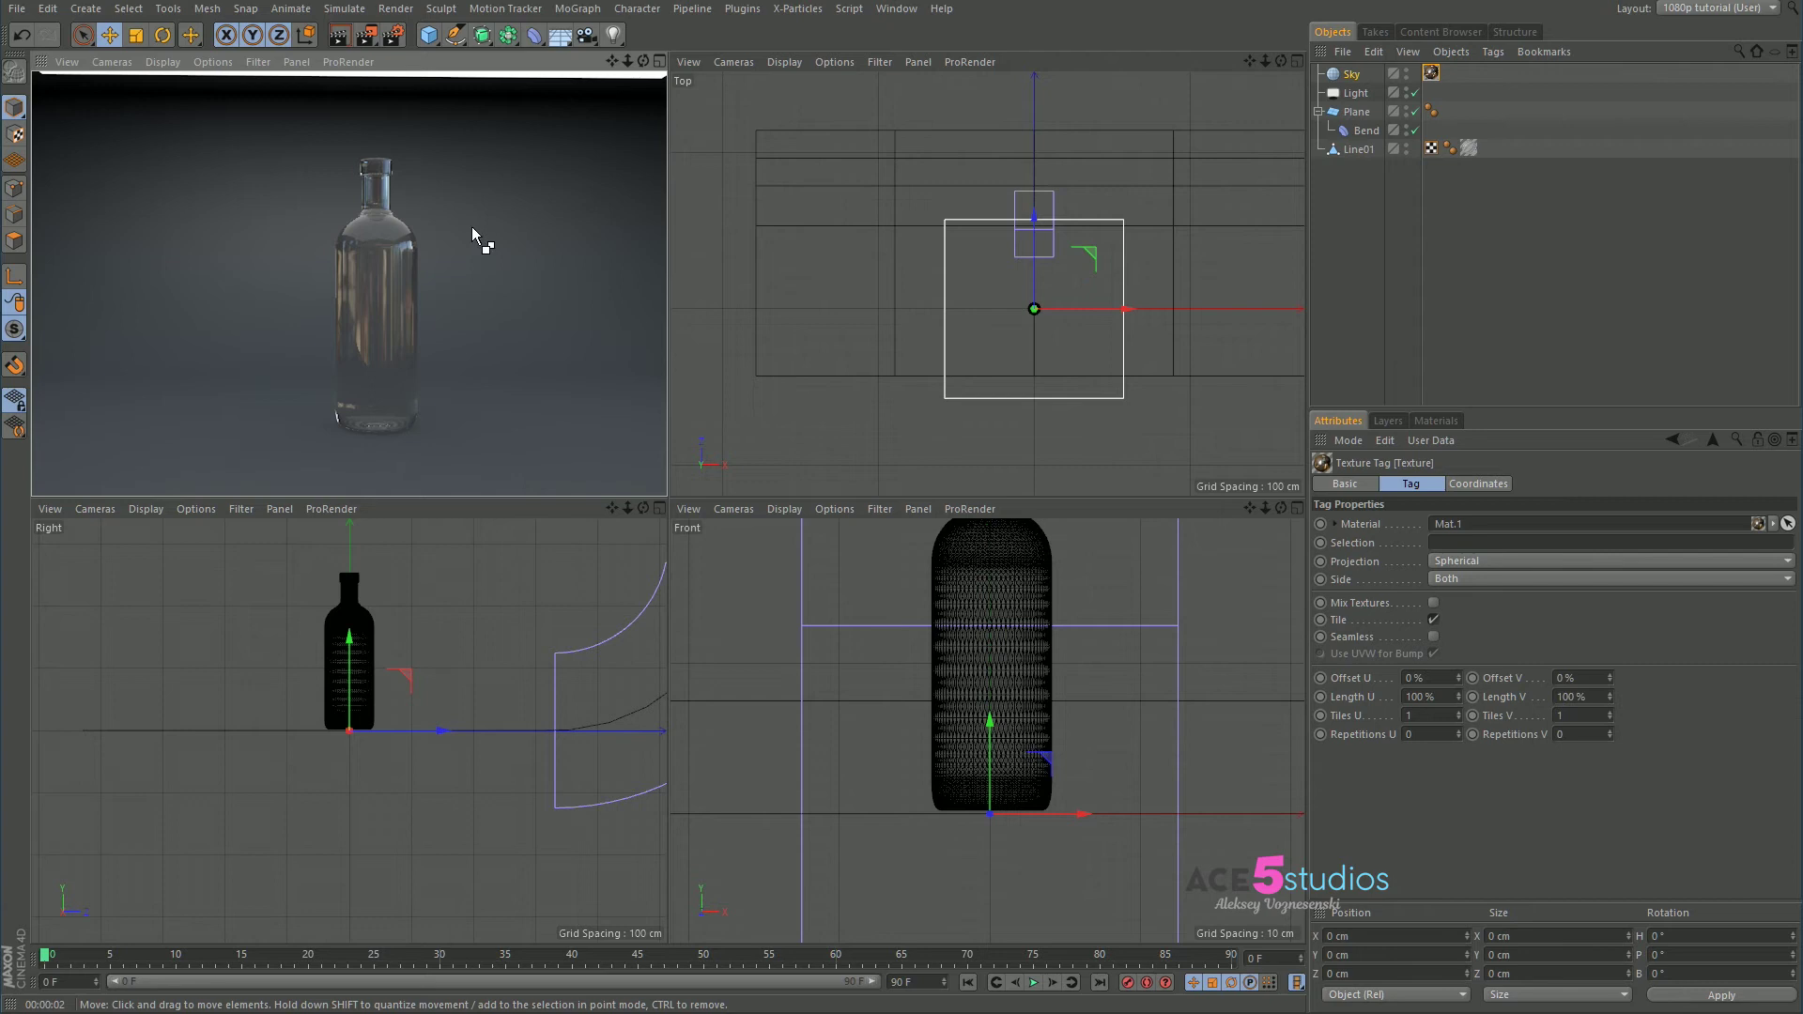
Add Global Illumination to the render settings with Light Mapping as the secondary method, and test-render the perspective view
key(ctrl+b)
click(319, 434)
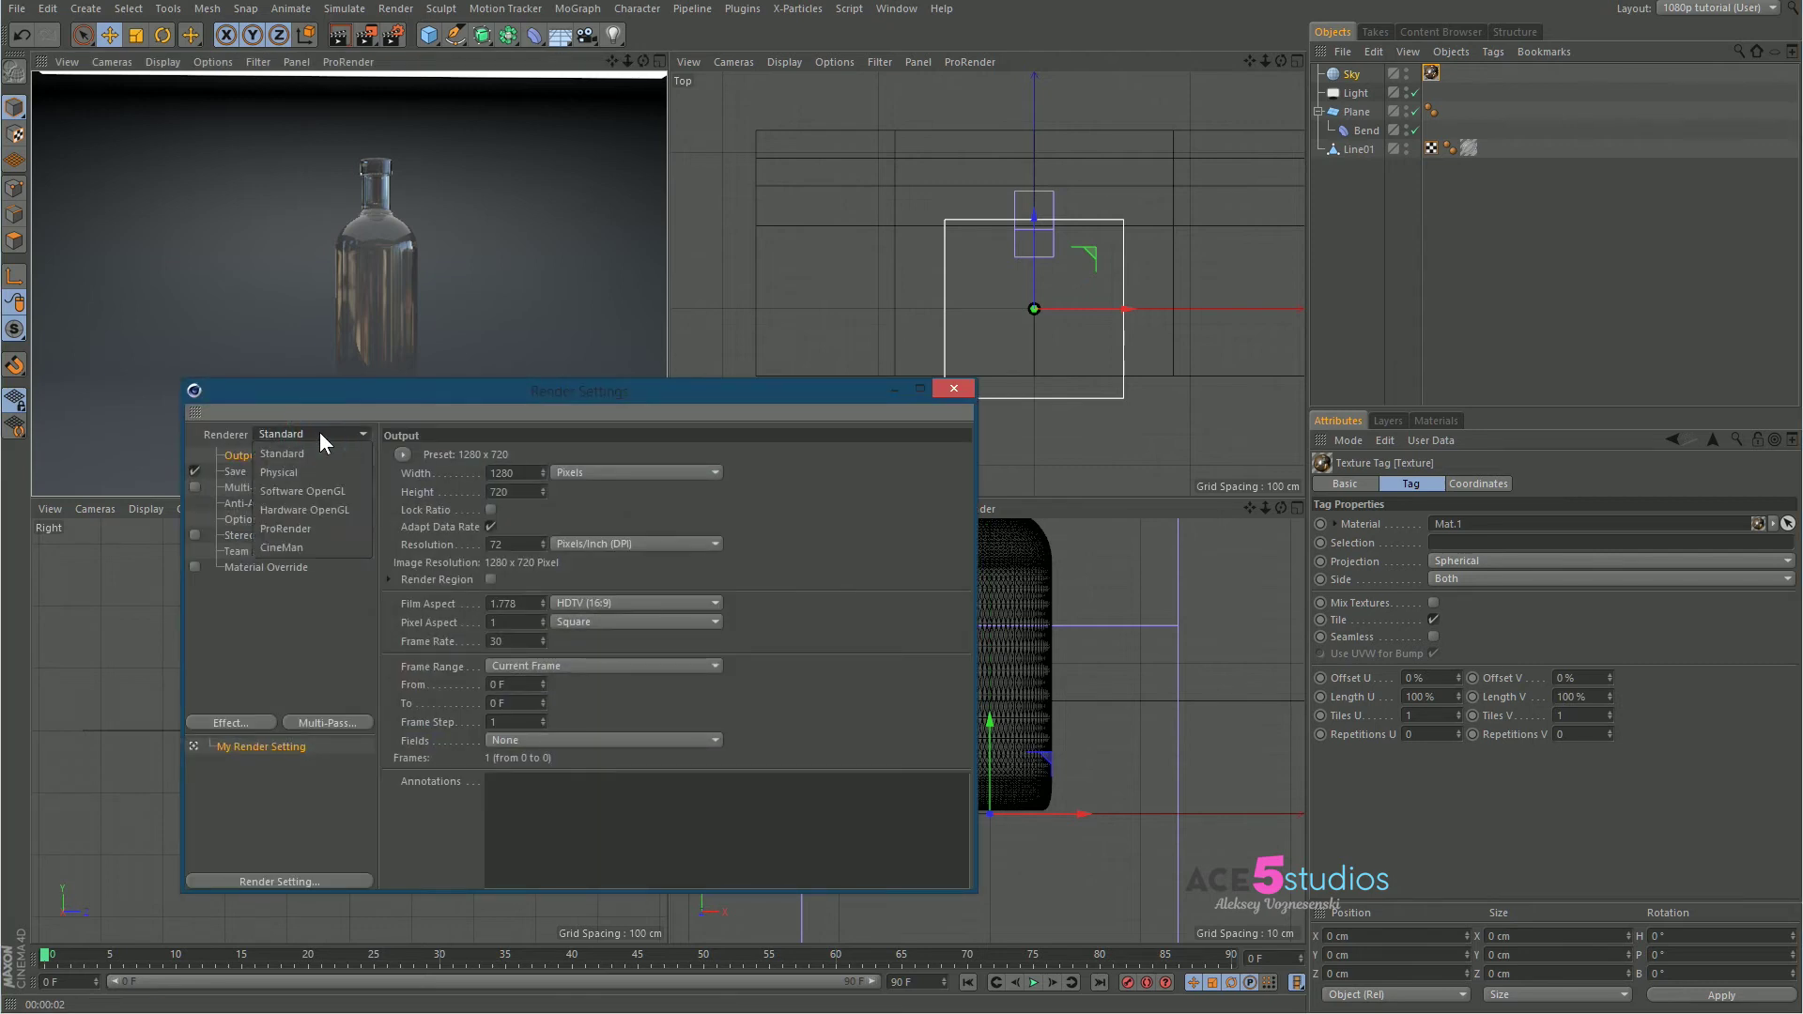
click(319, 432)
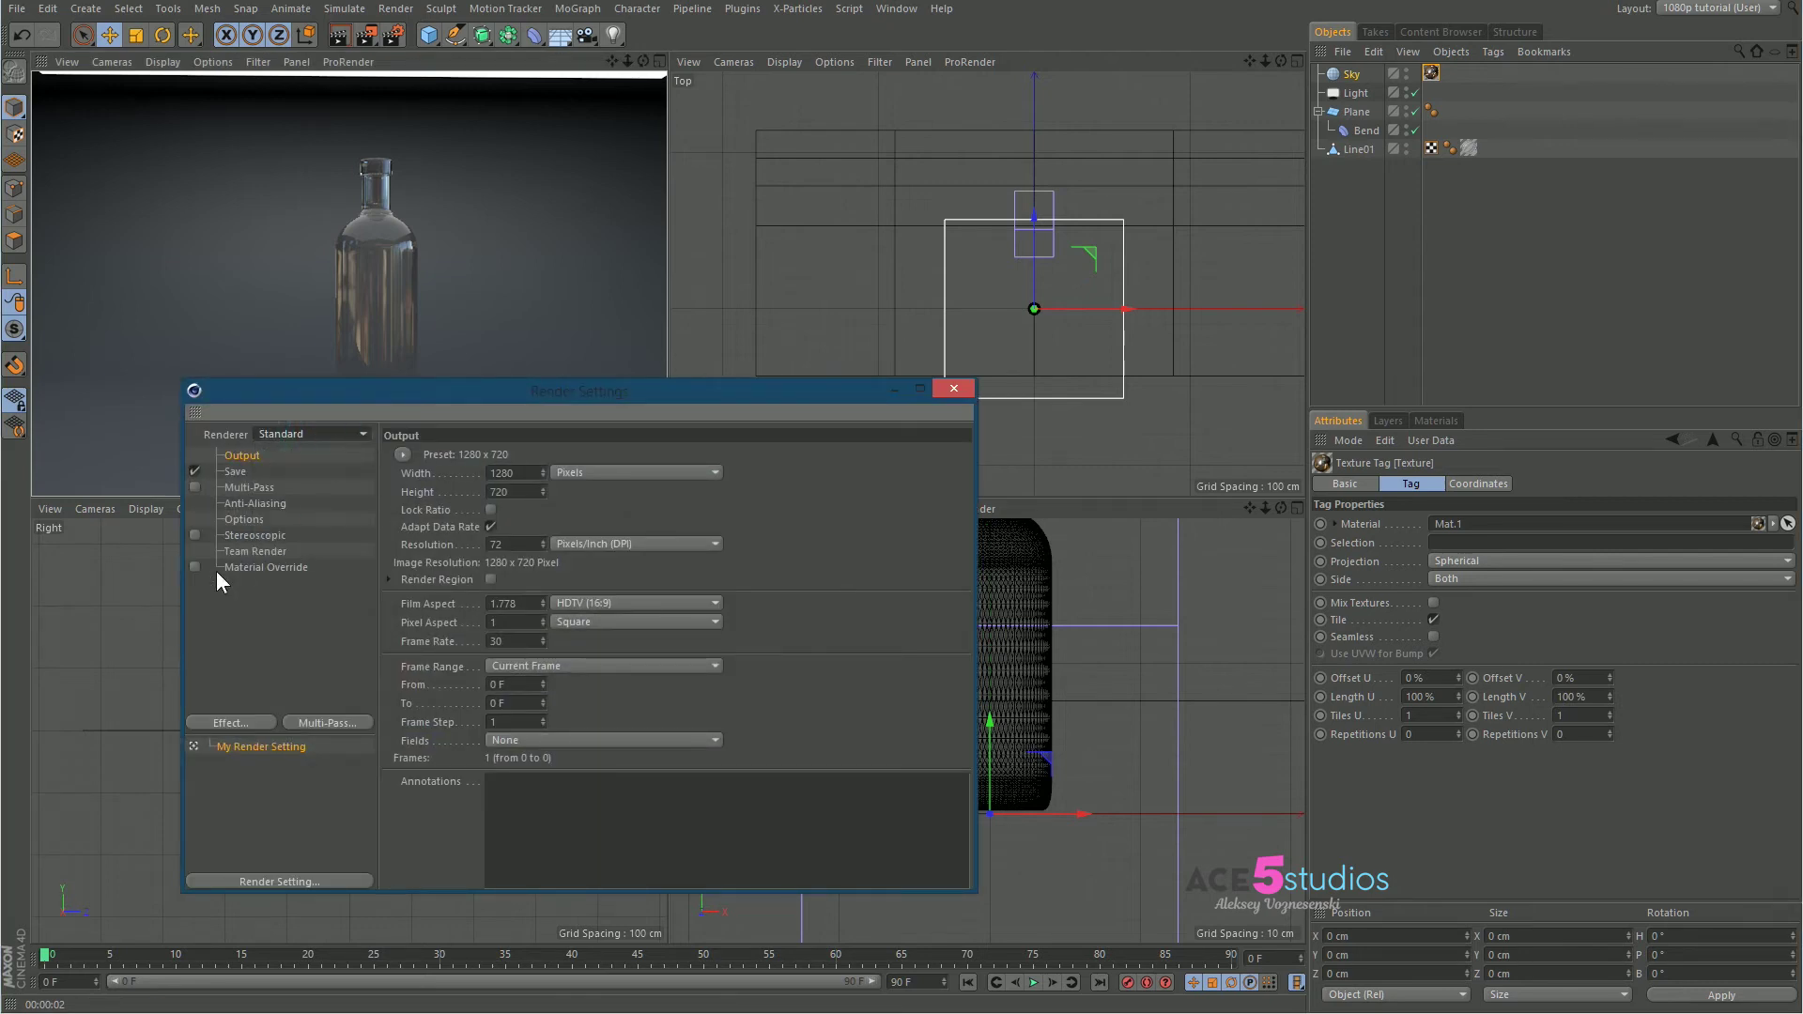
click(243, 721)
click(374, 883)
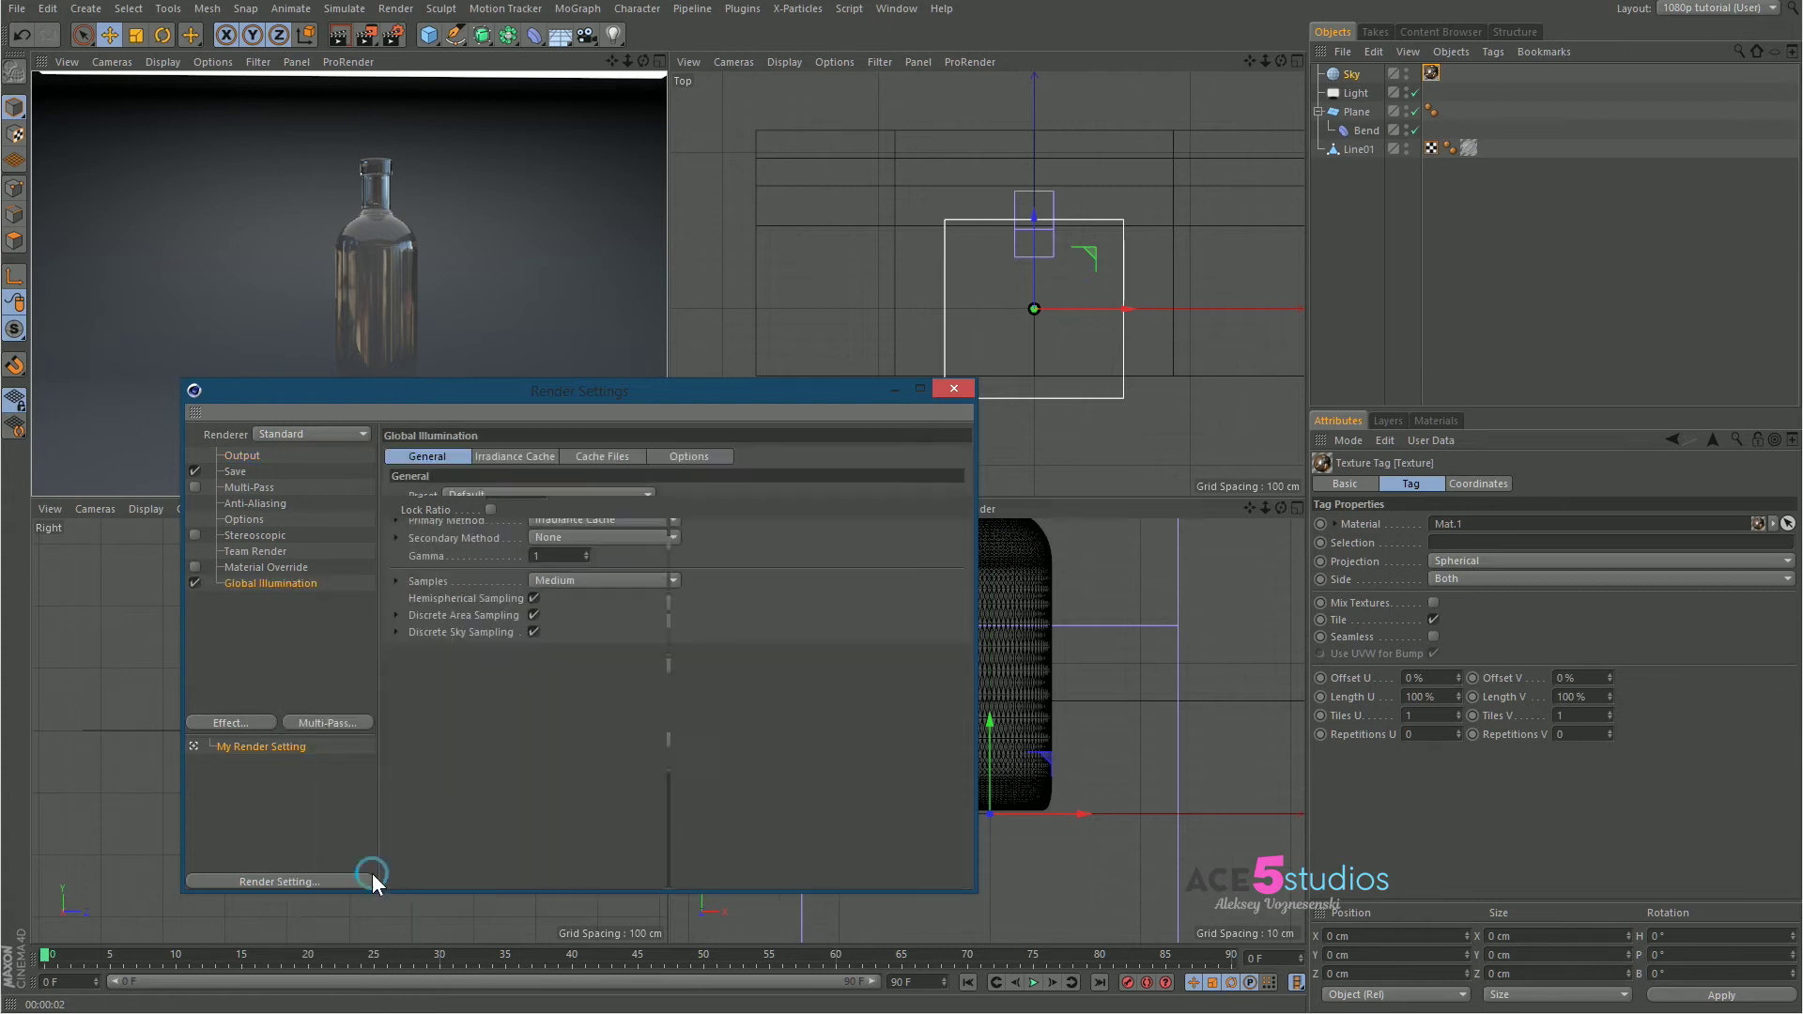
click(592, 537)
click(596, 607)
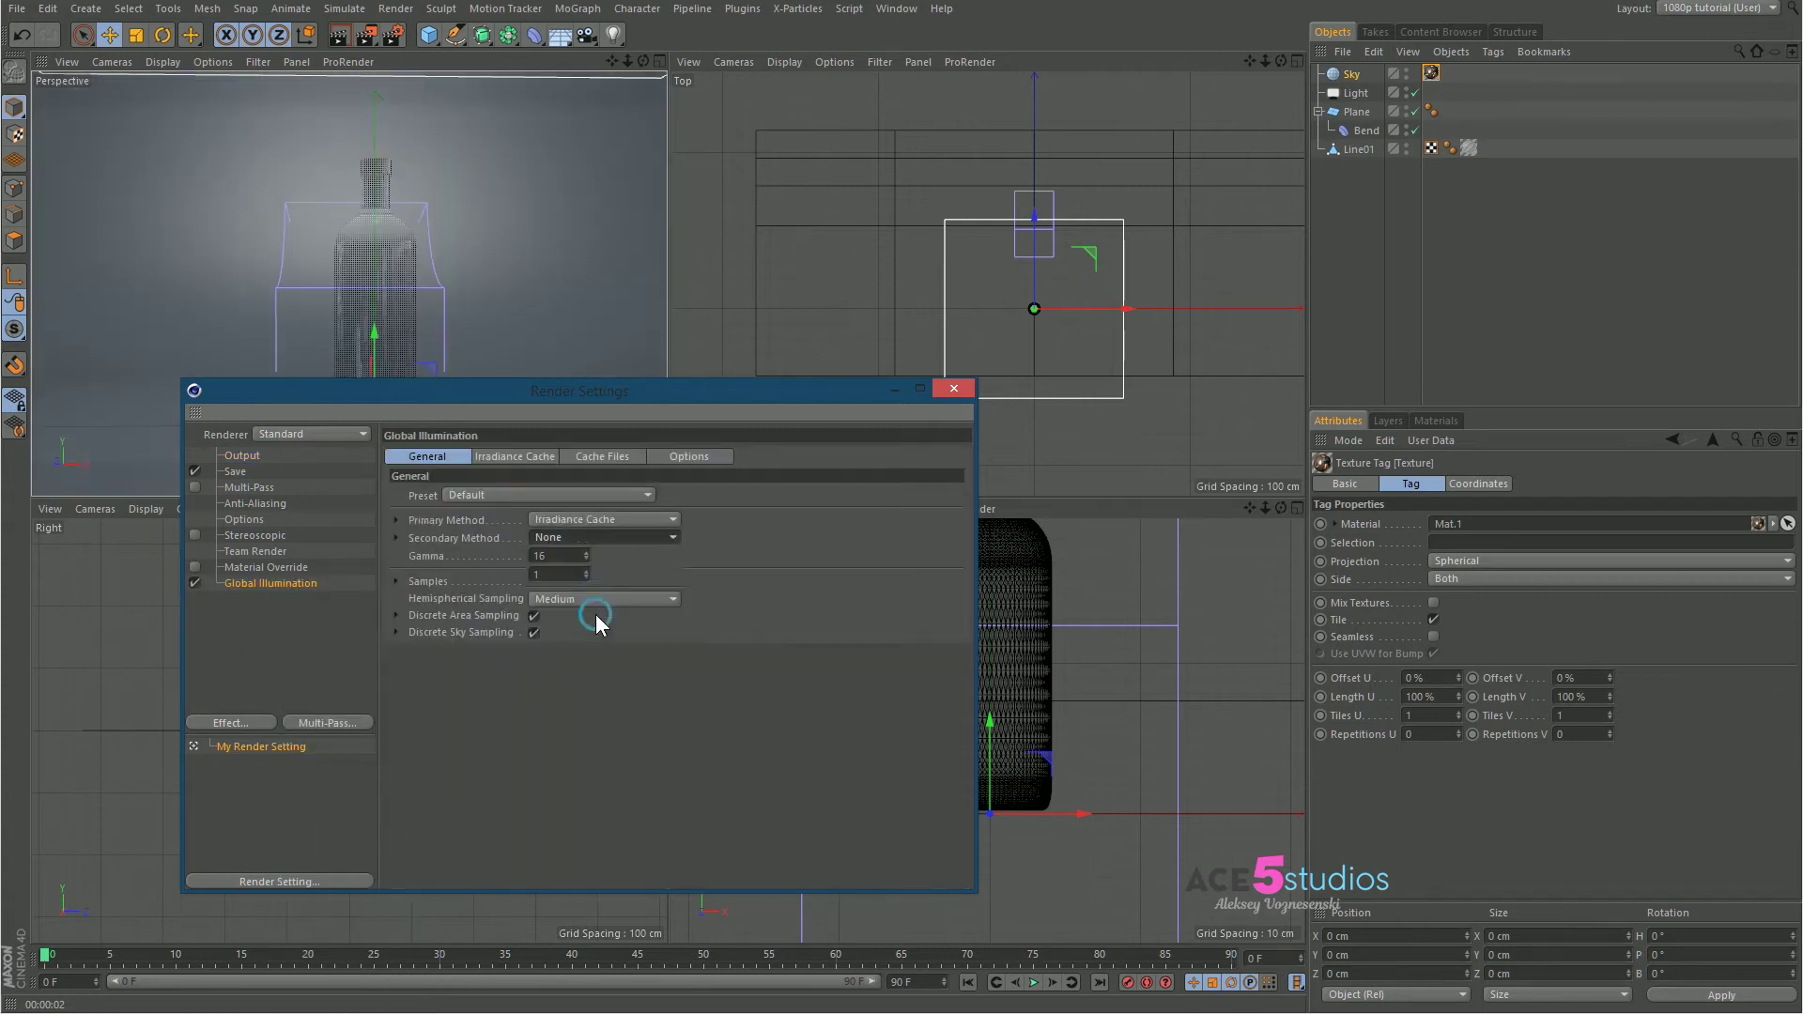
drag(570, 403, 1096, 523)
key(ctrl+r)
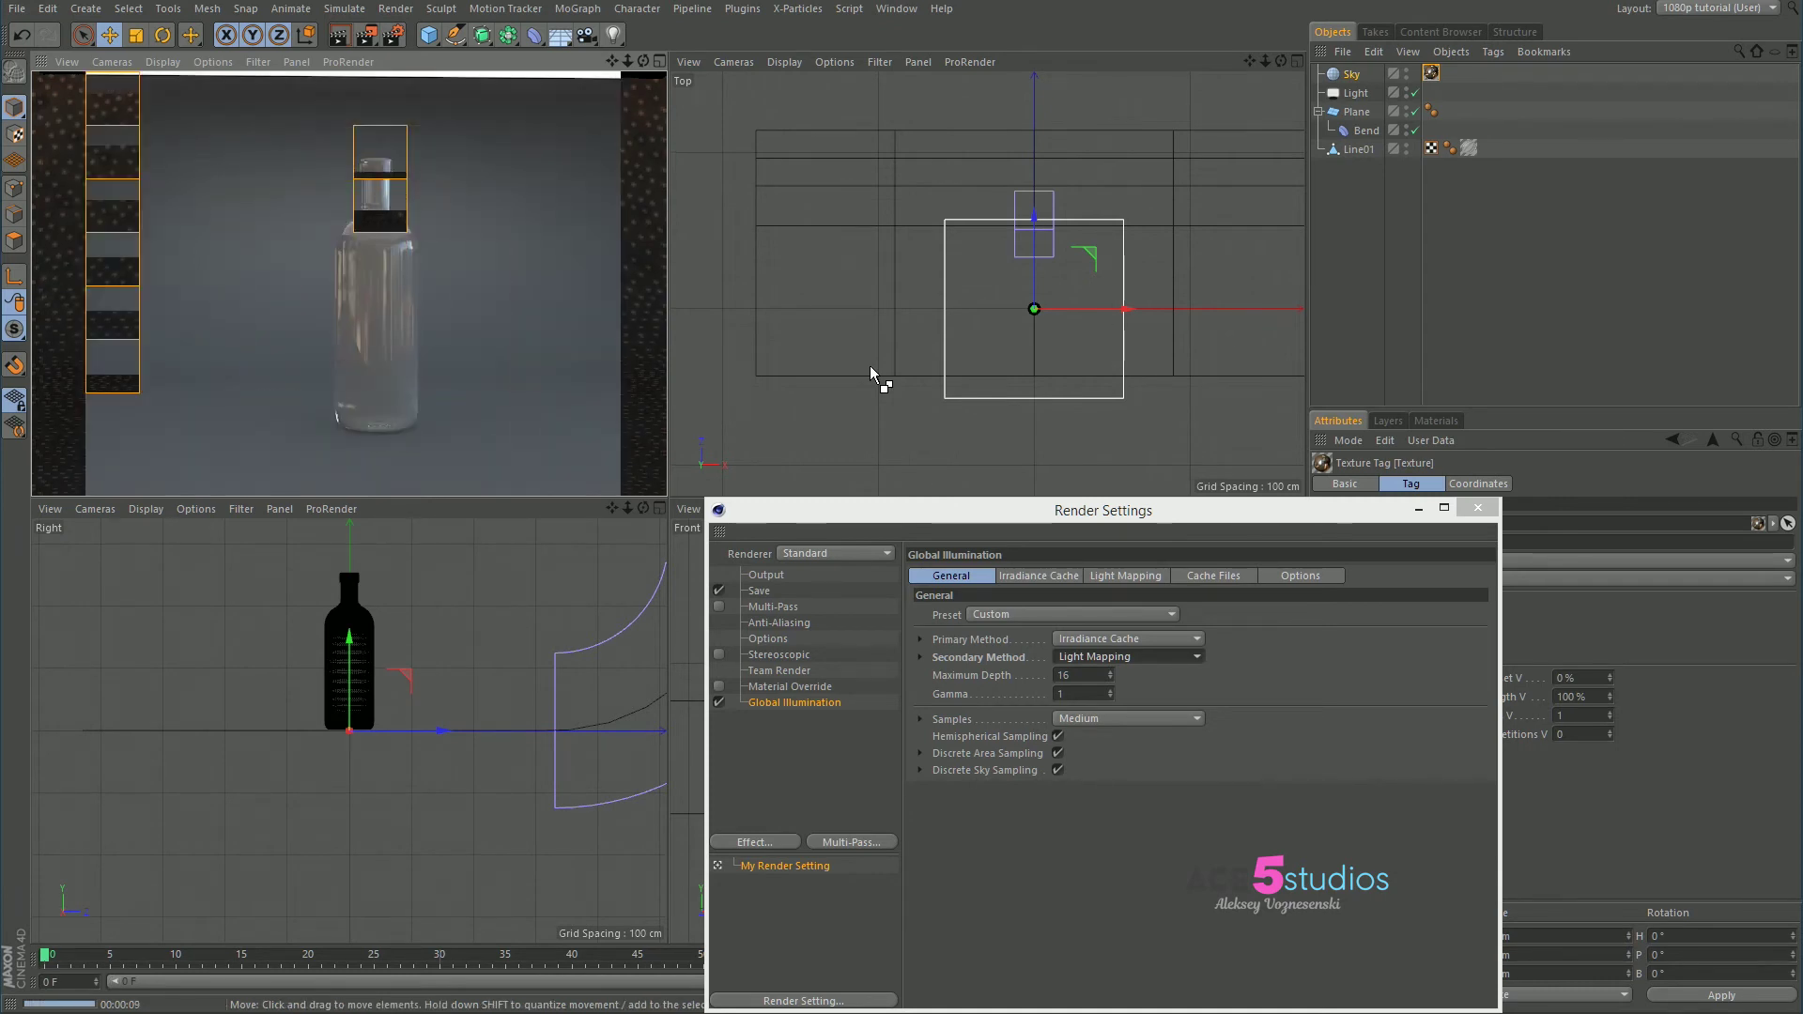
Apply a new default material to the Plane backdrop and render the perspective view
drag(1073, 514, 673, 505)
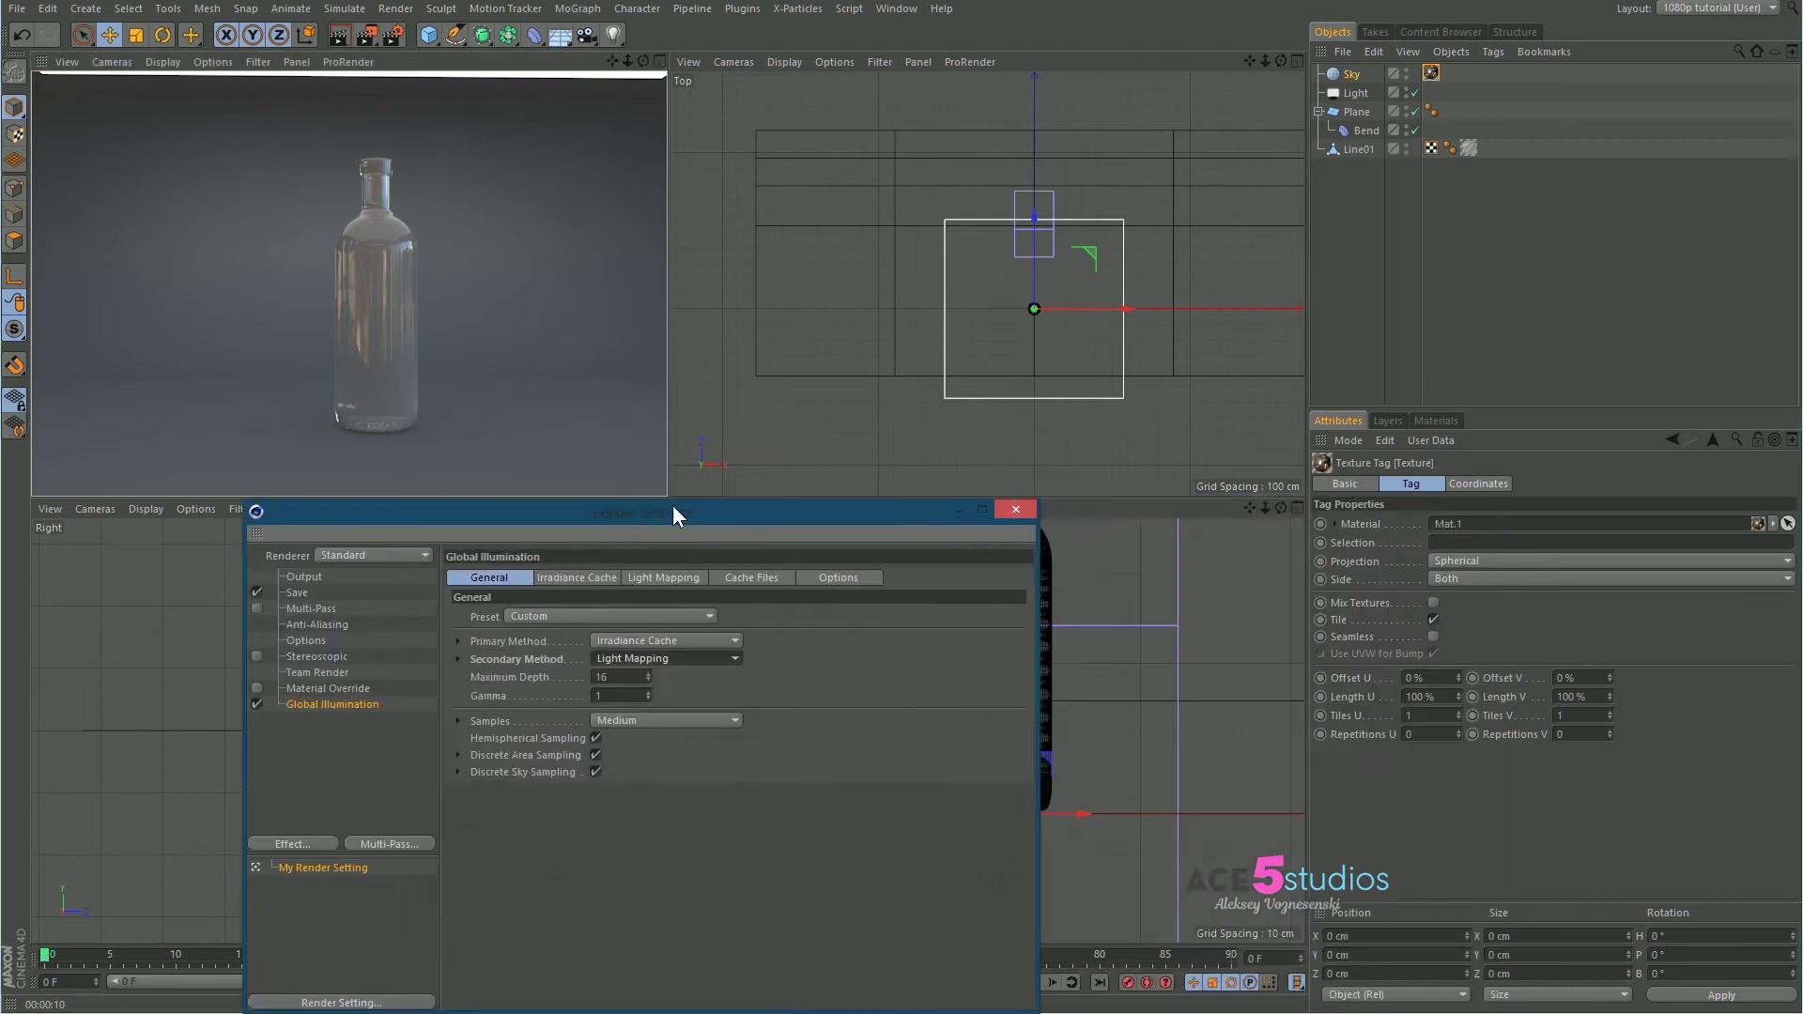
click(1435, 421)
drag(1331, 470, 1358, 113)
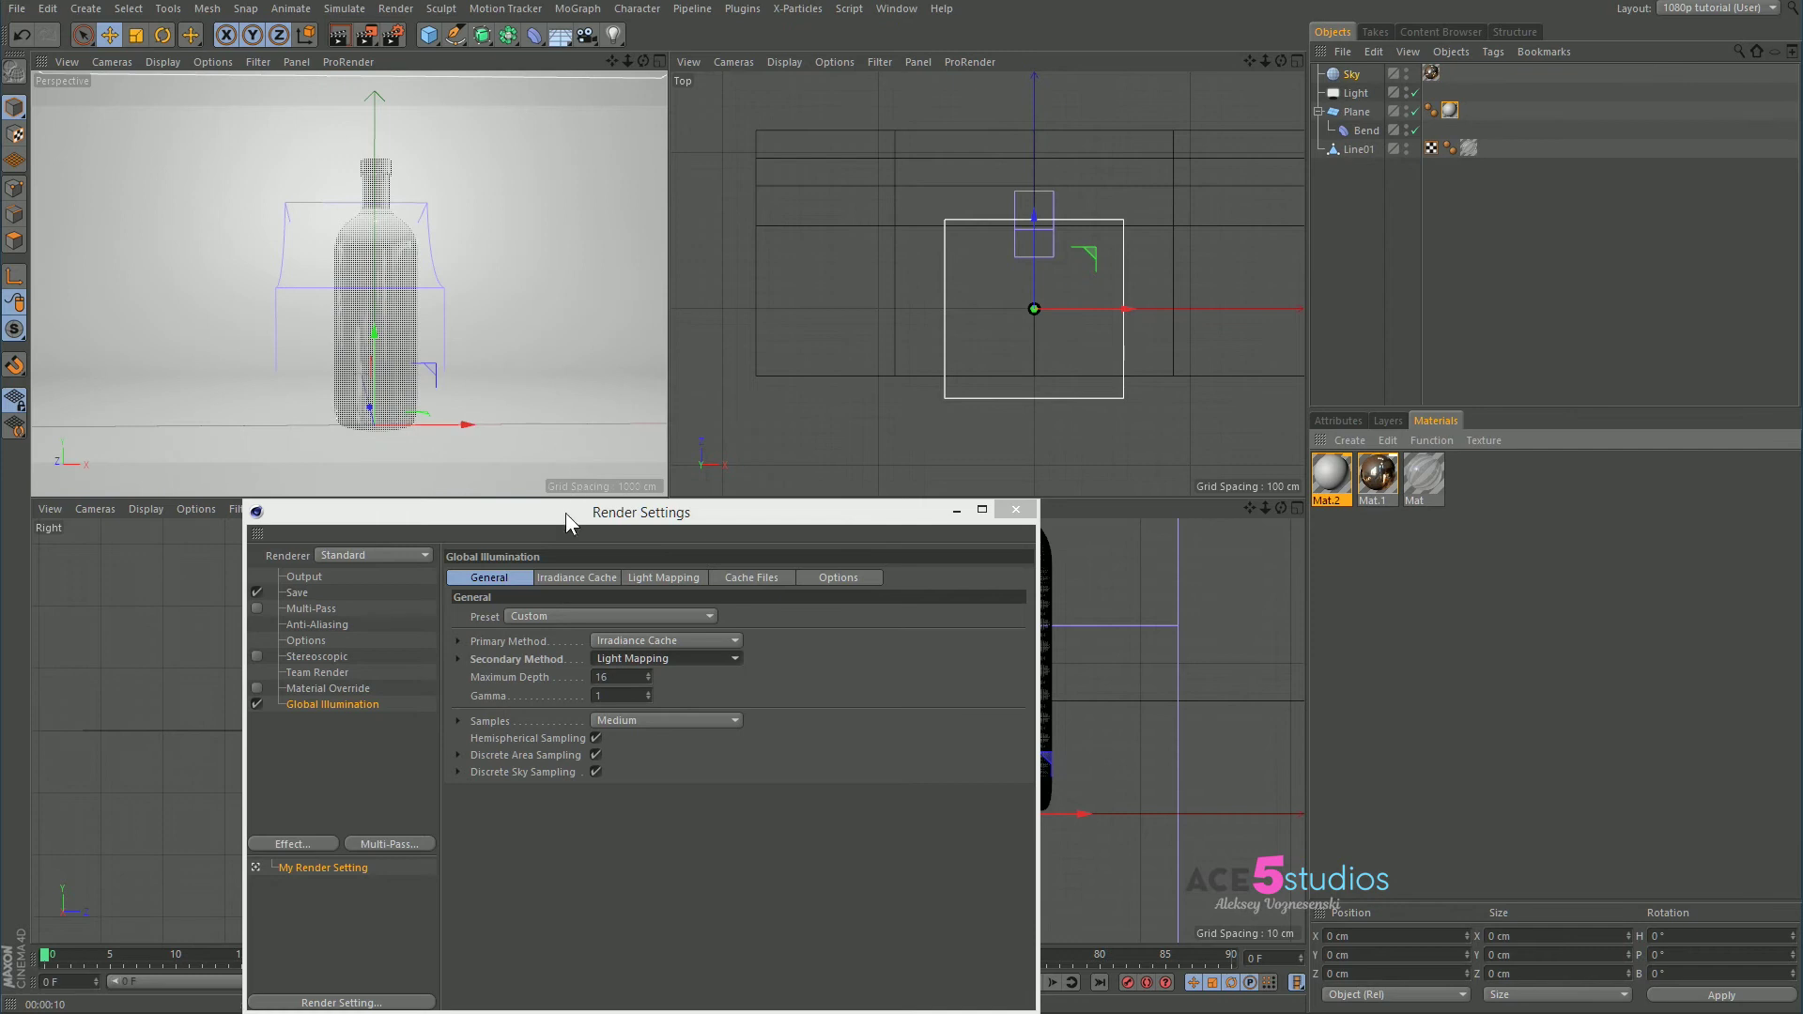
drag(565, 513, 923, 447)
key(ctrl+r)
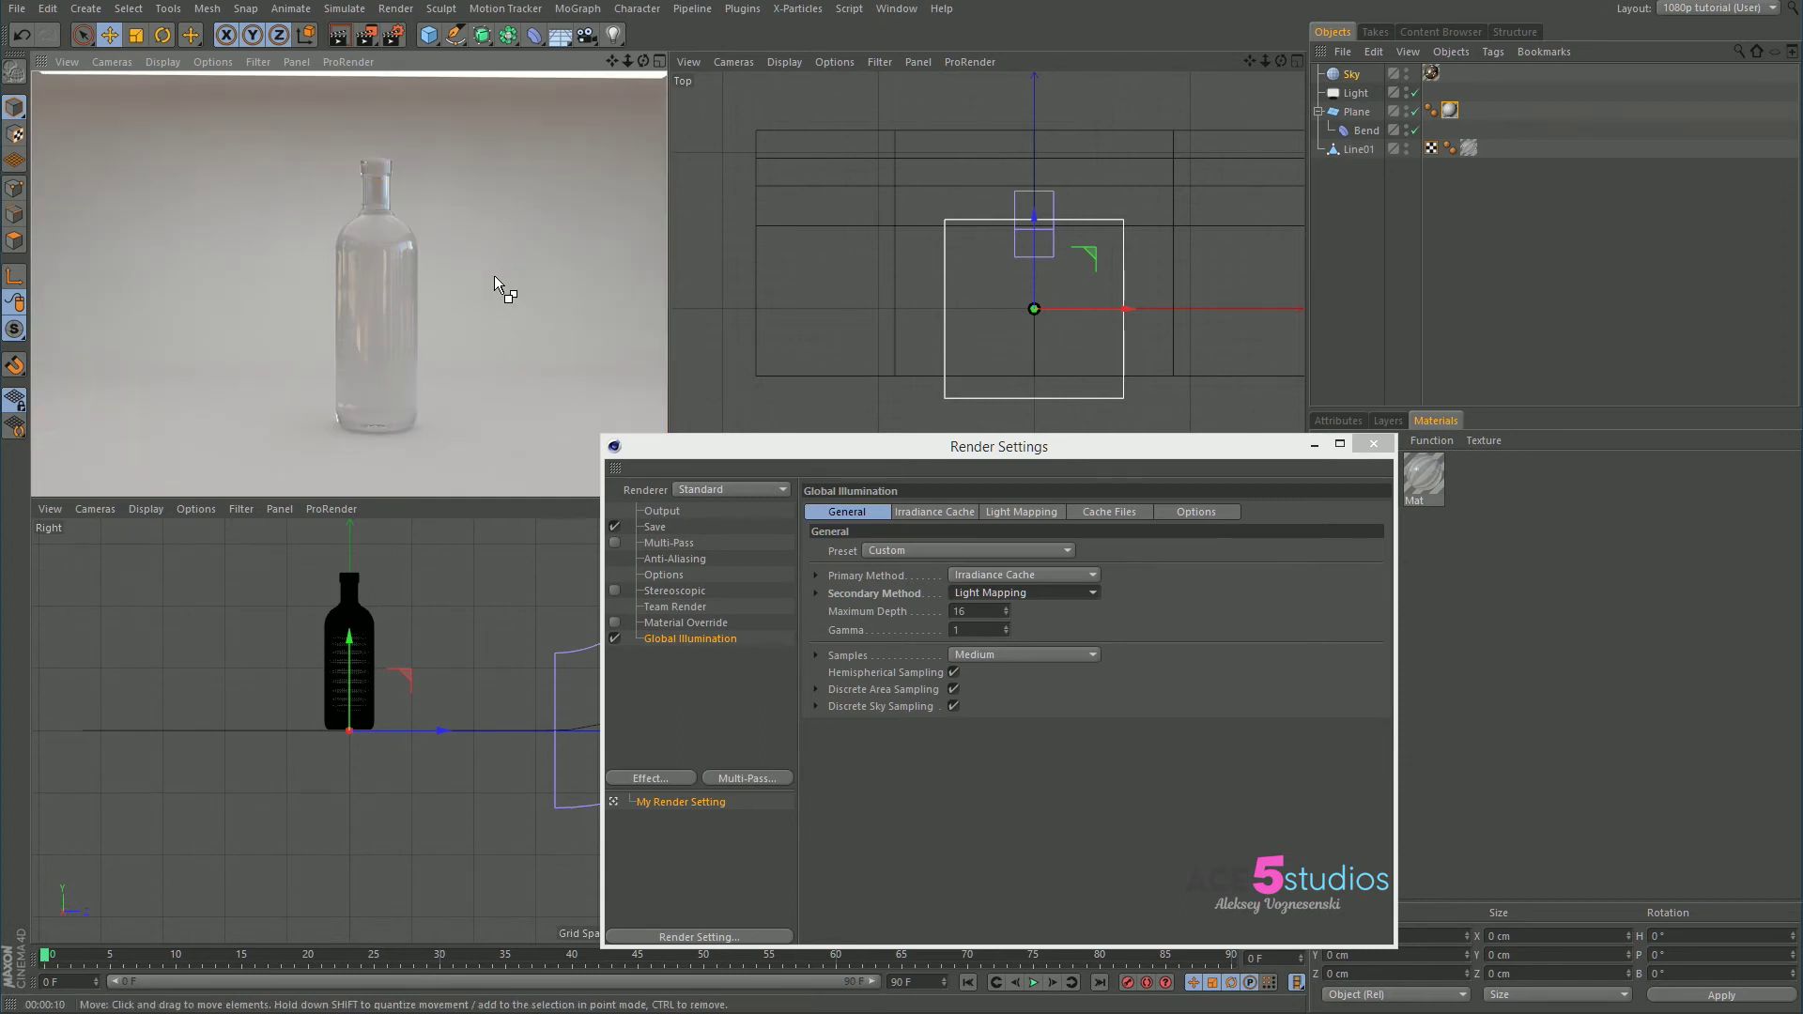
Add a camera to the scene and set its focal length to 80 mm
click(587, 35)
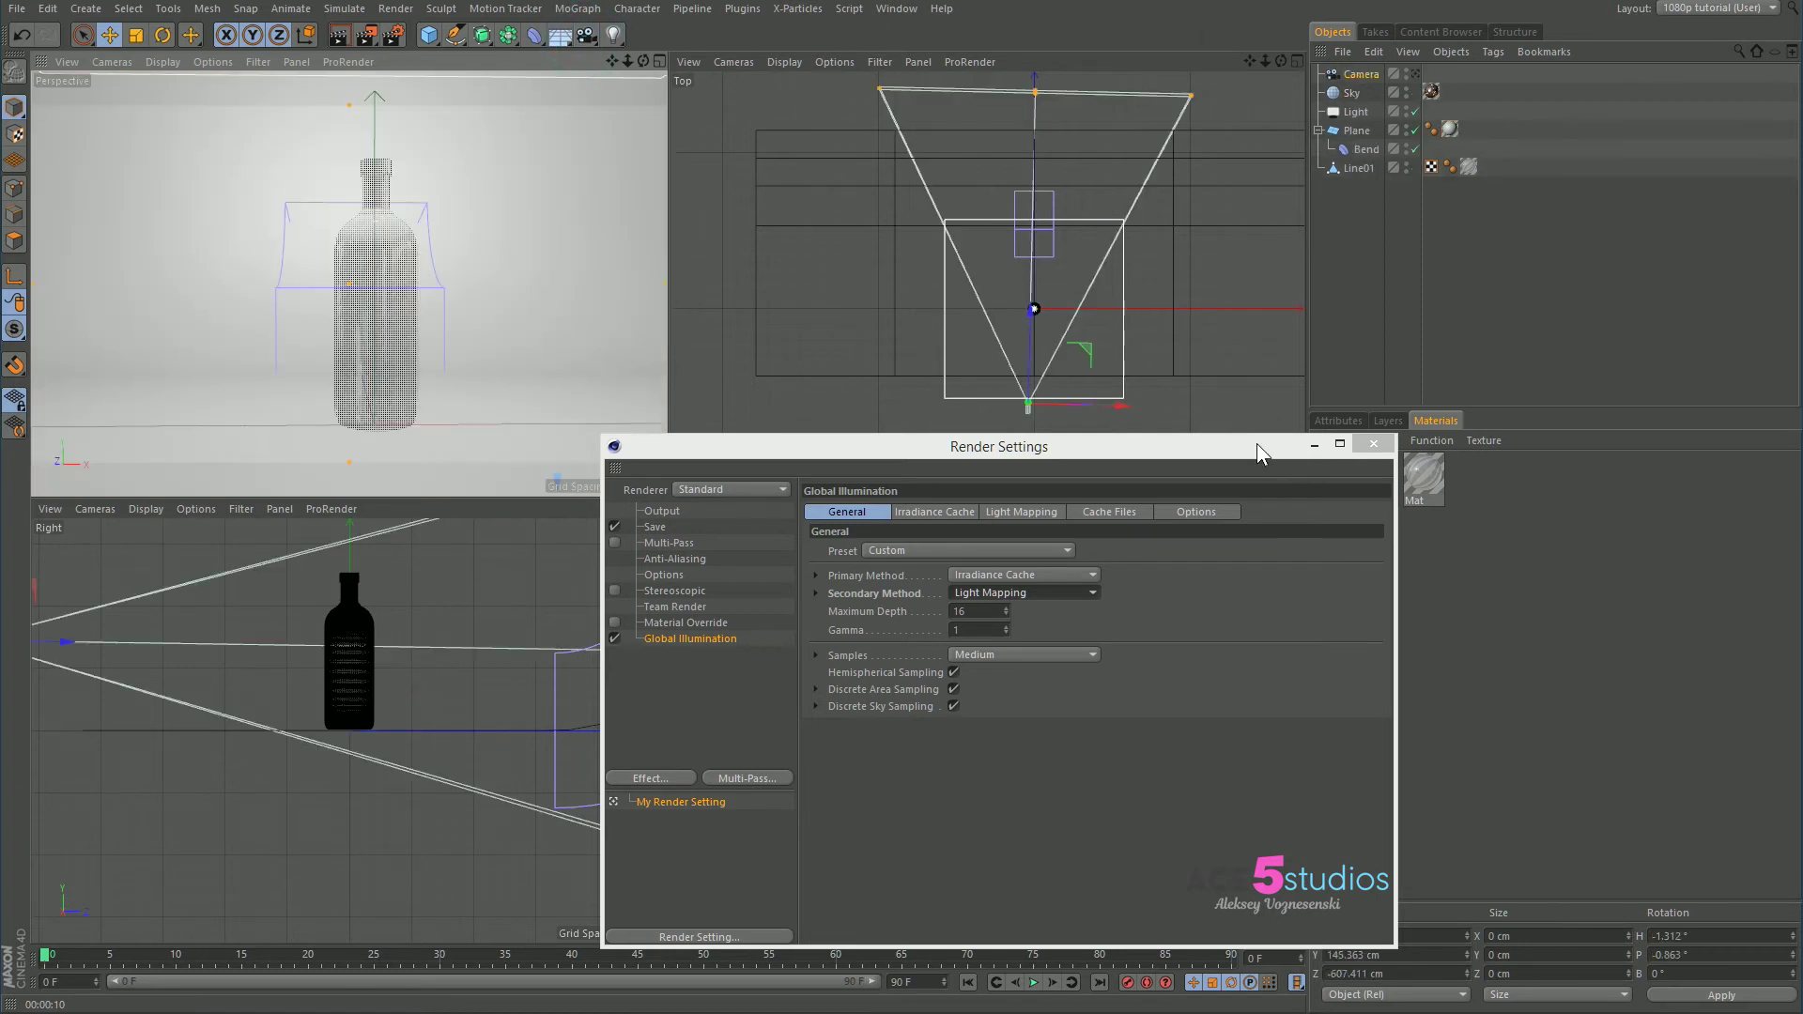
drag(1257, 445, 900, 540)
click(1337, 421)
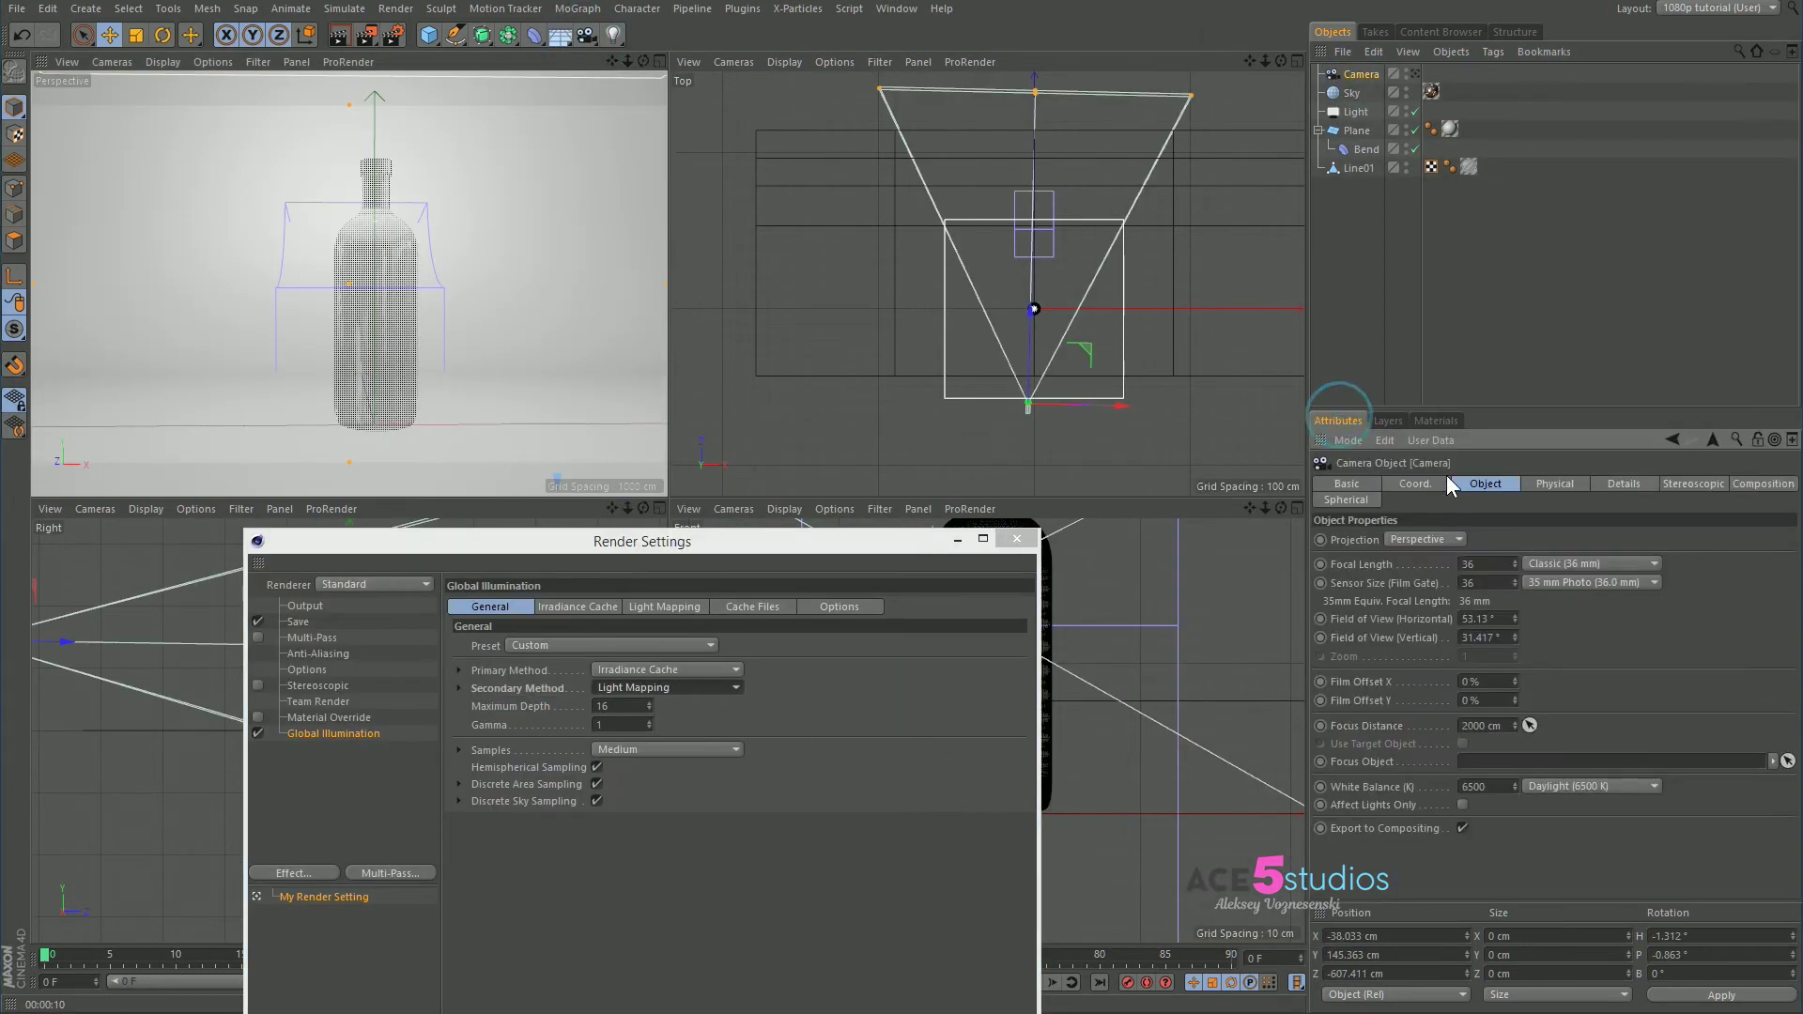
double_click(1486, 565)
text(80)
key(Return)
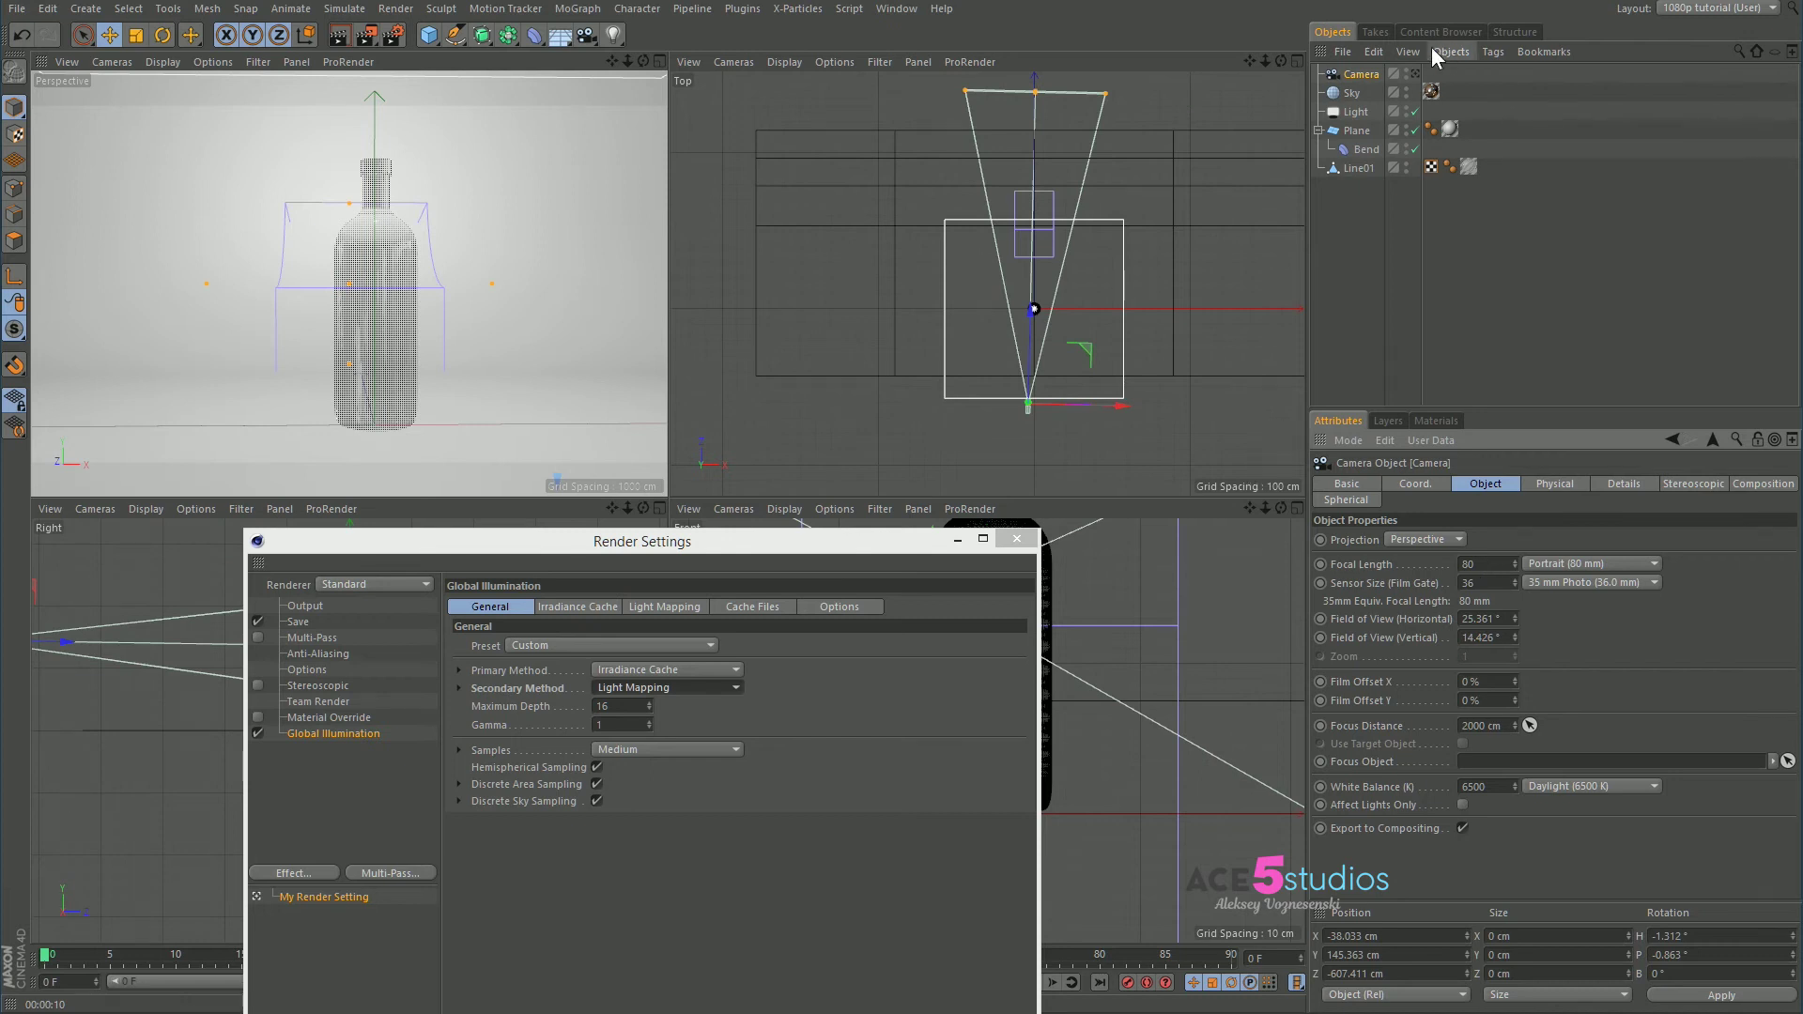
Look through the new camera and reframe it so the whole bottle fits in the perspective view
click(1416, 73)
scroll(368, 322, down, 5)
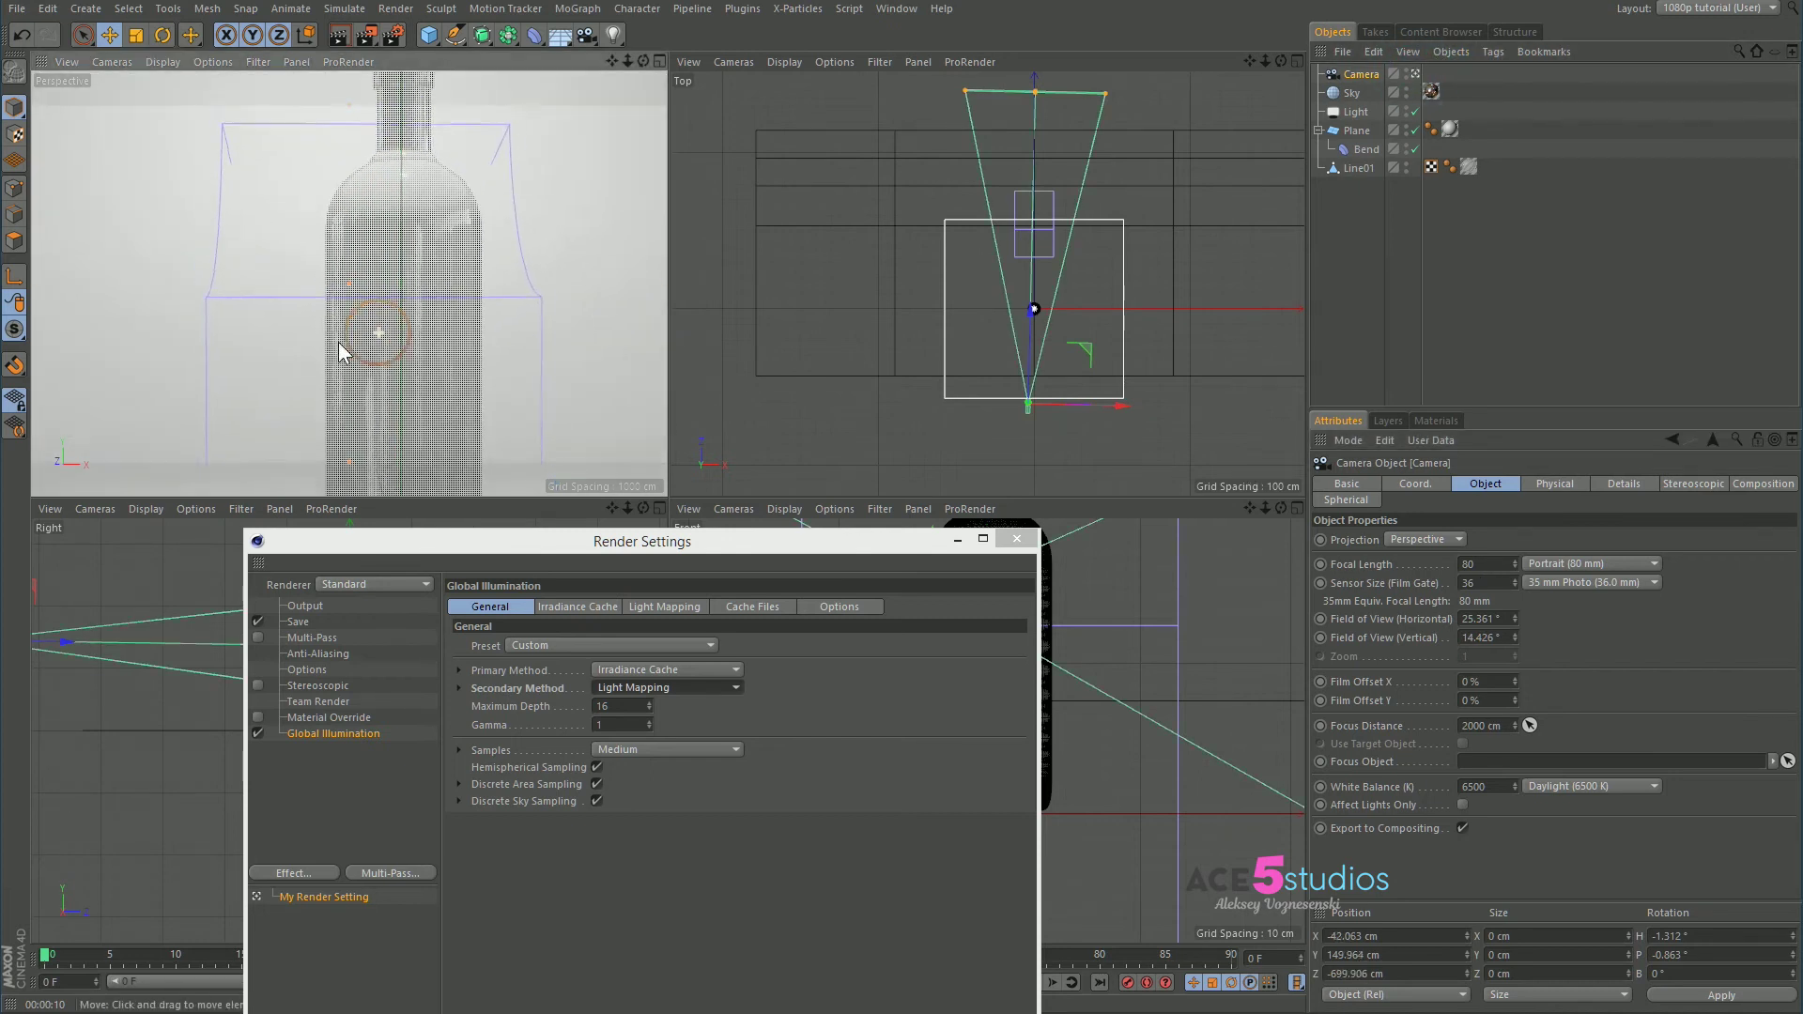
alt+drag(393, 318, 426, 349)
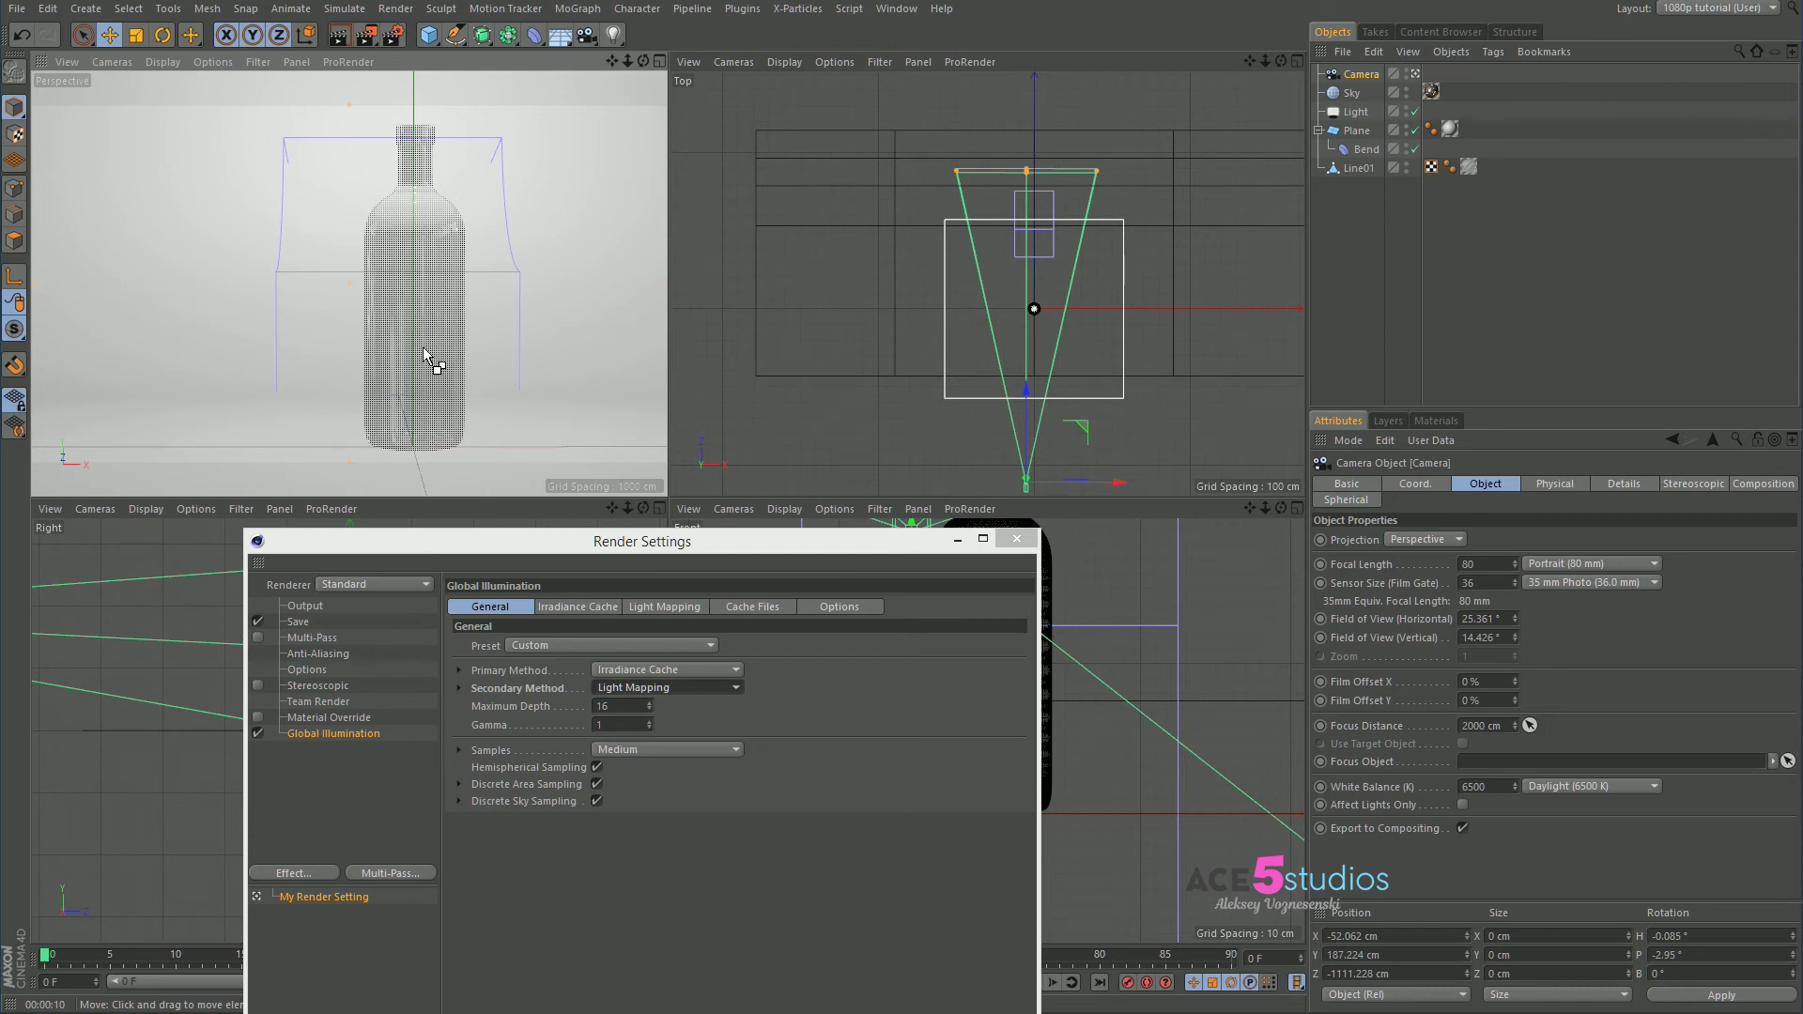
Lock the render output's aspect ratio and set its width to 640 pixels
click(302, 607)
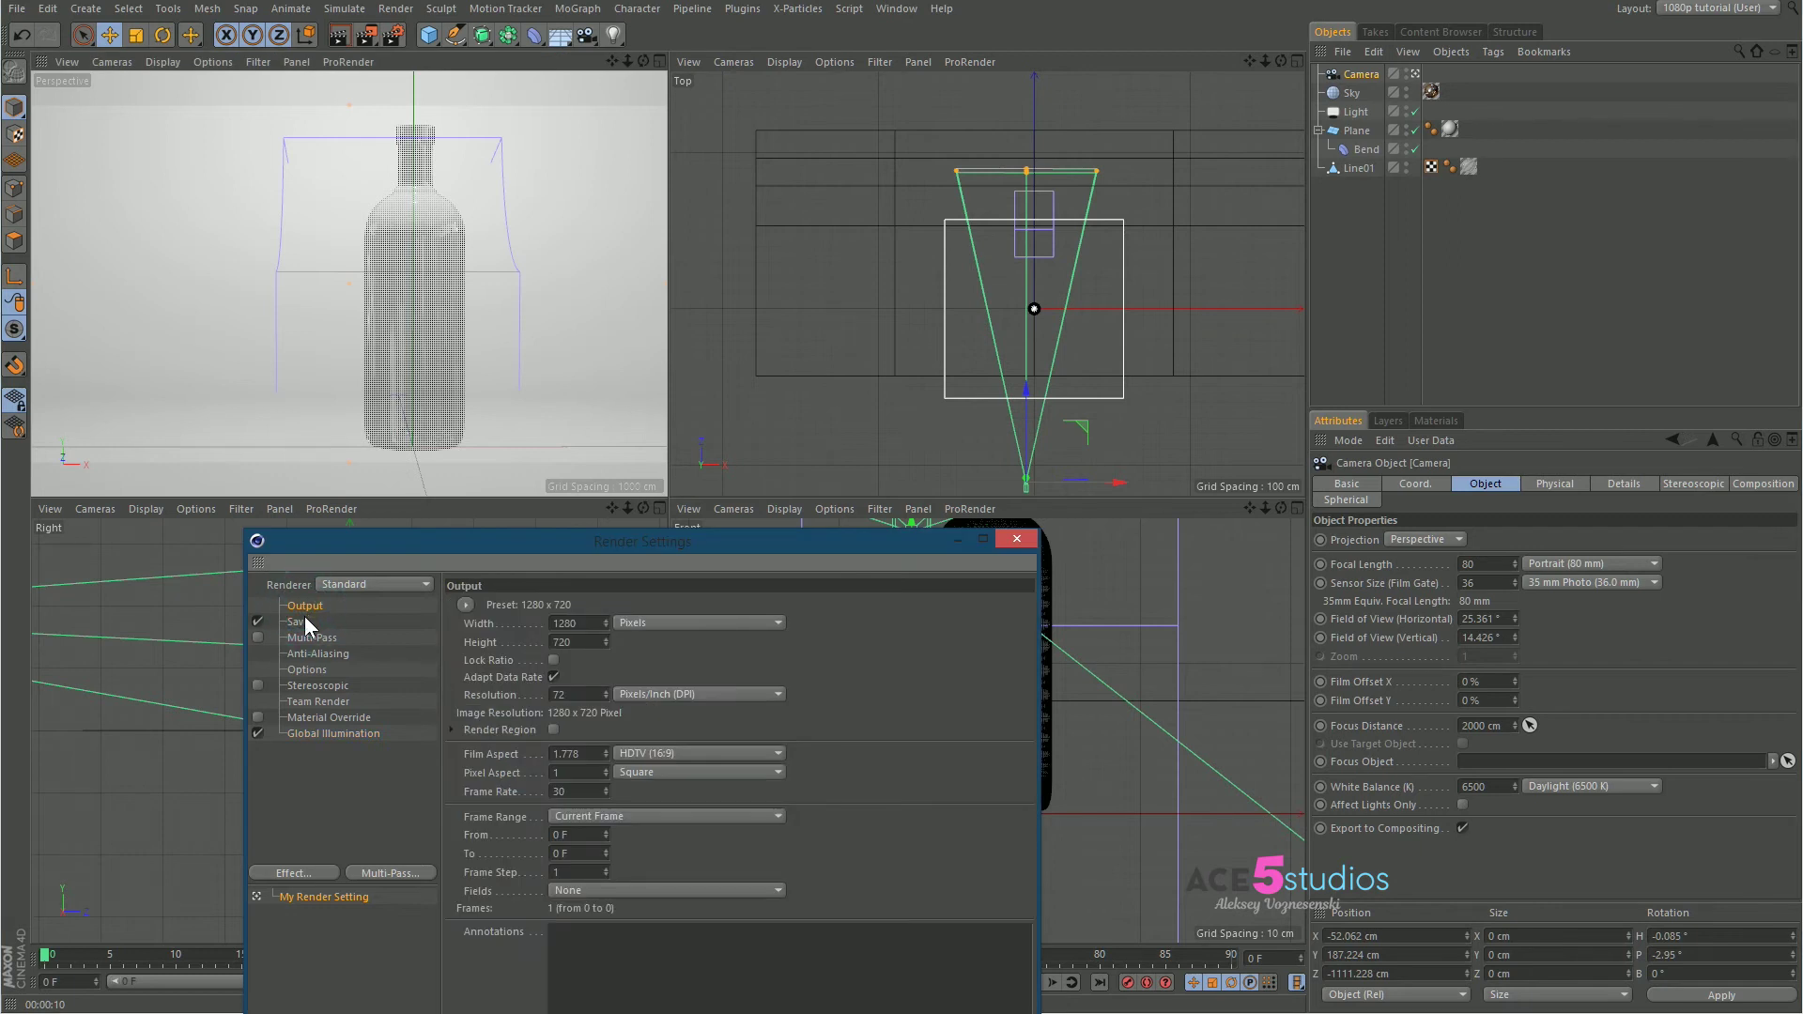
click(553, 660)
double_click(568, 623)
text(640)
key(Return)
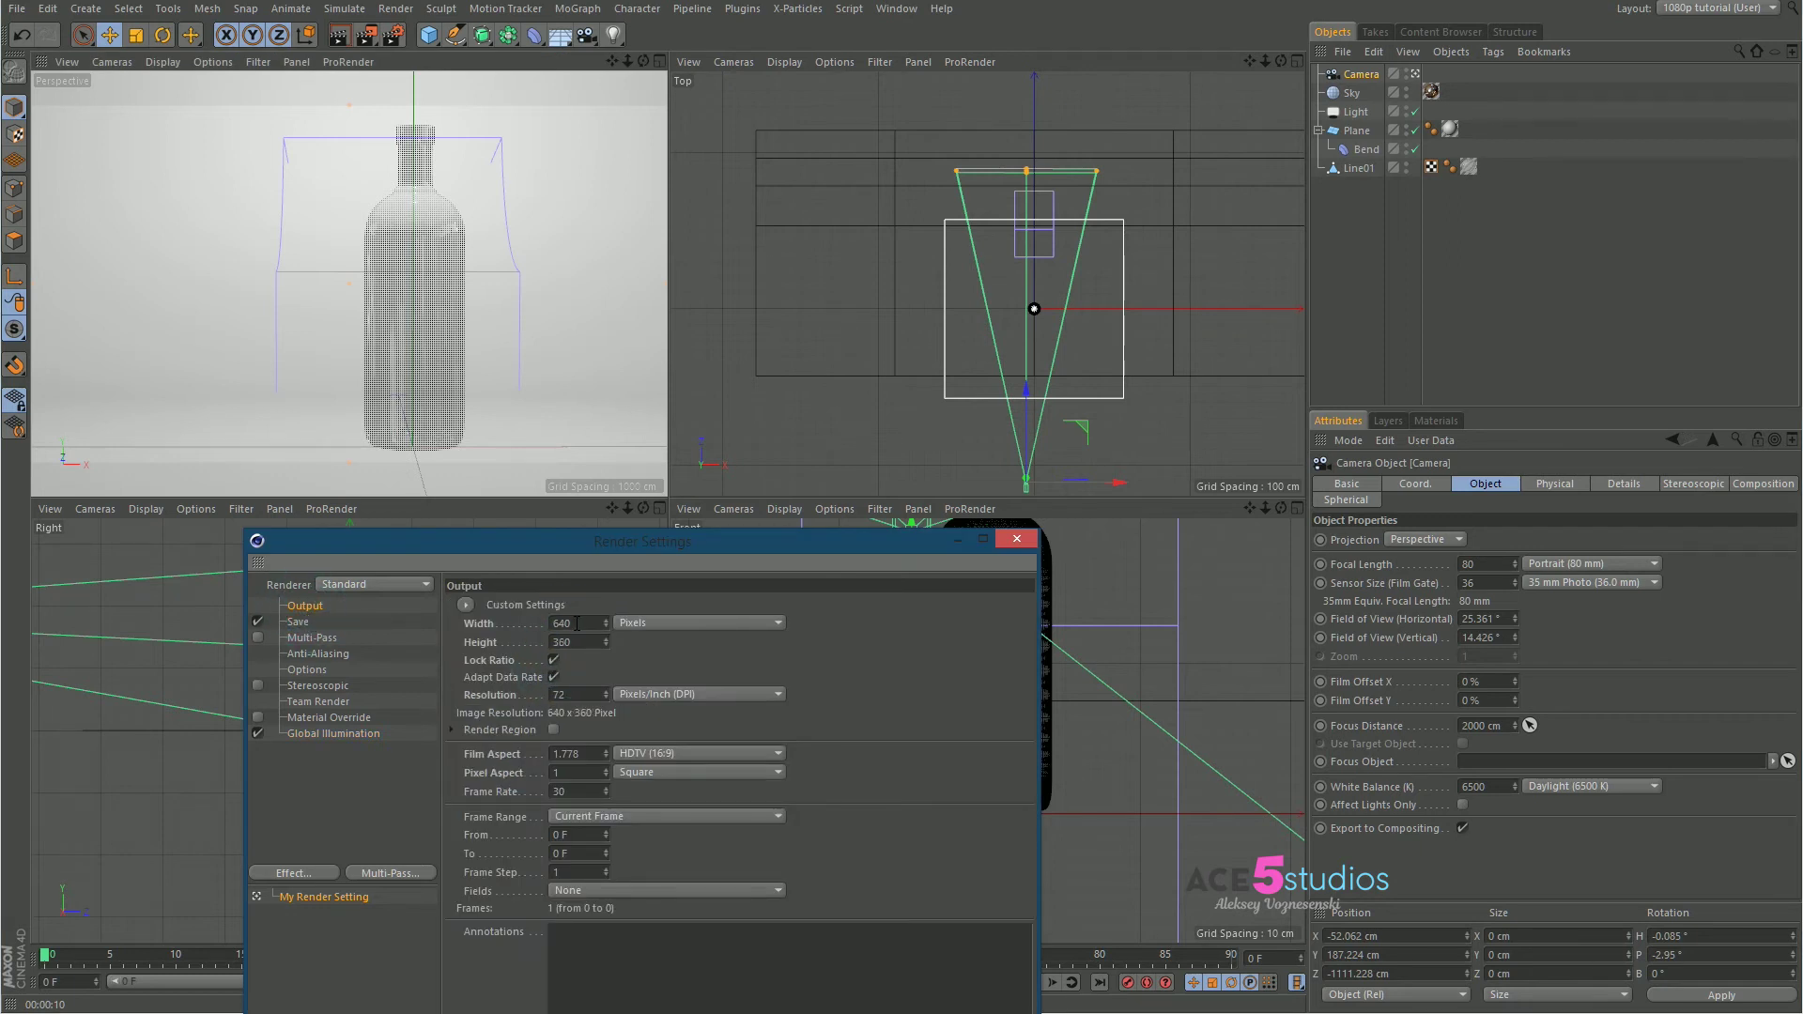
click(299, 622)
click(306, 607)
Render the camera view of the clear glass bottle to the Picture Viewer
key(shift+r)
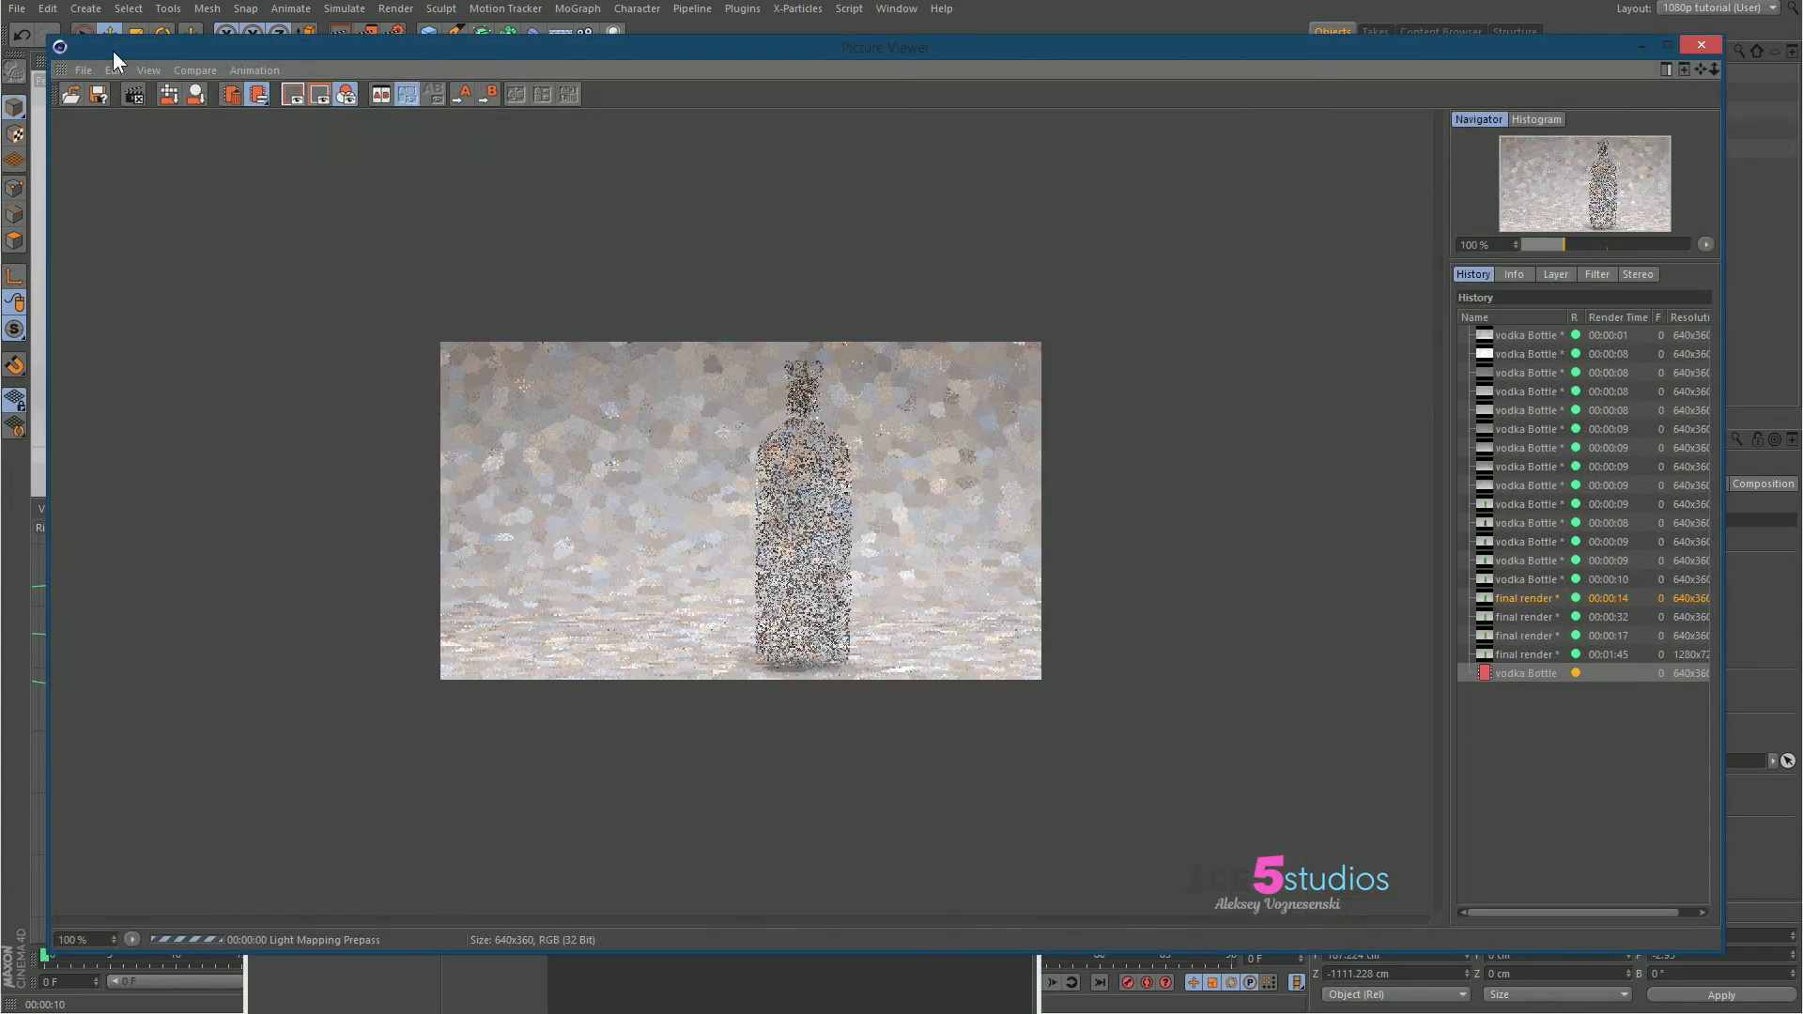
drag(62, 36, 526, 177)
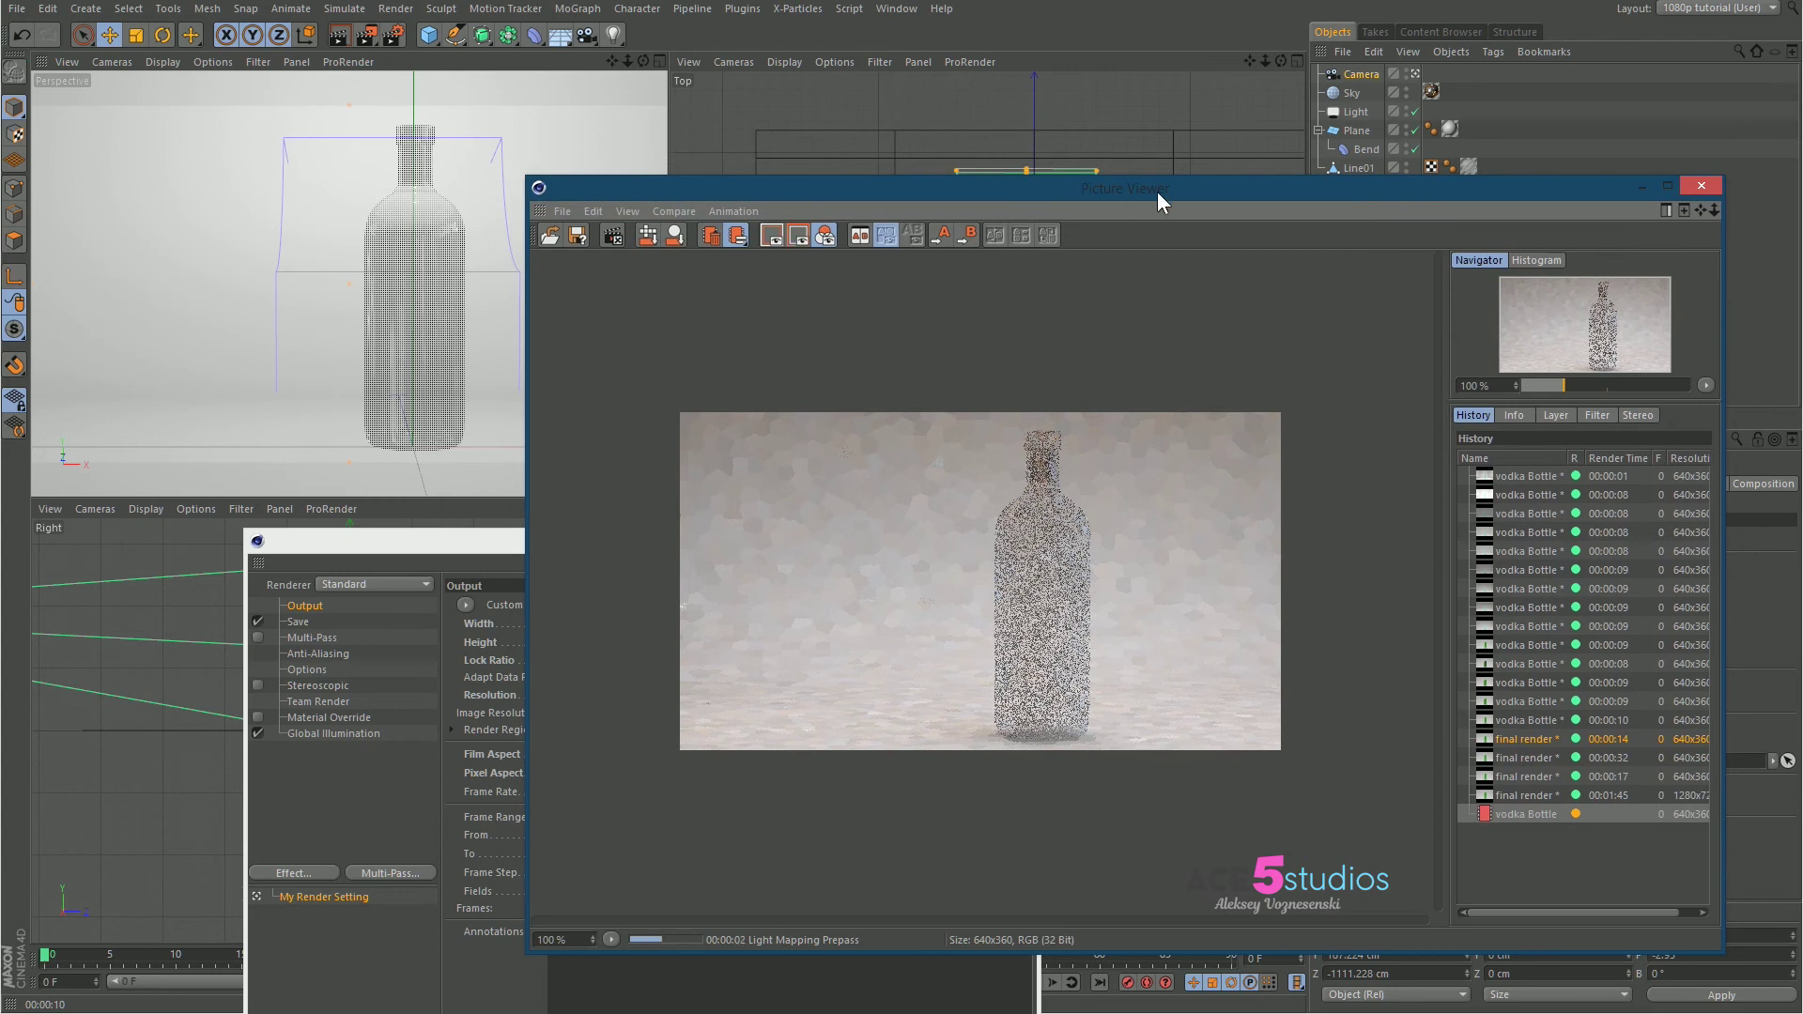
drag(1091, 185, 881, 143)
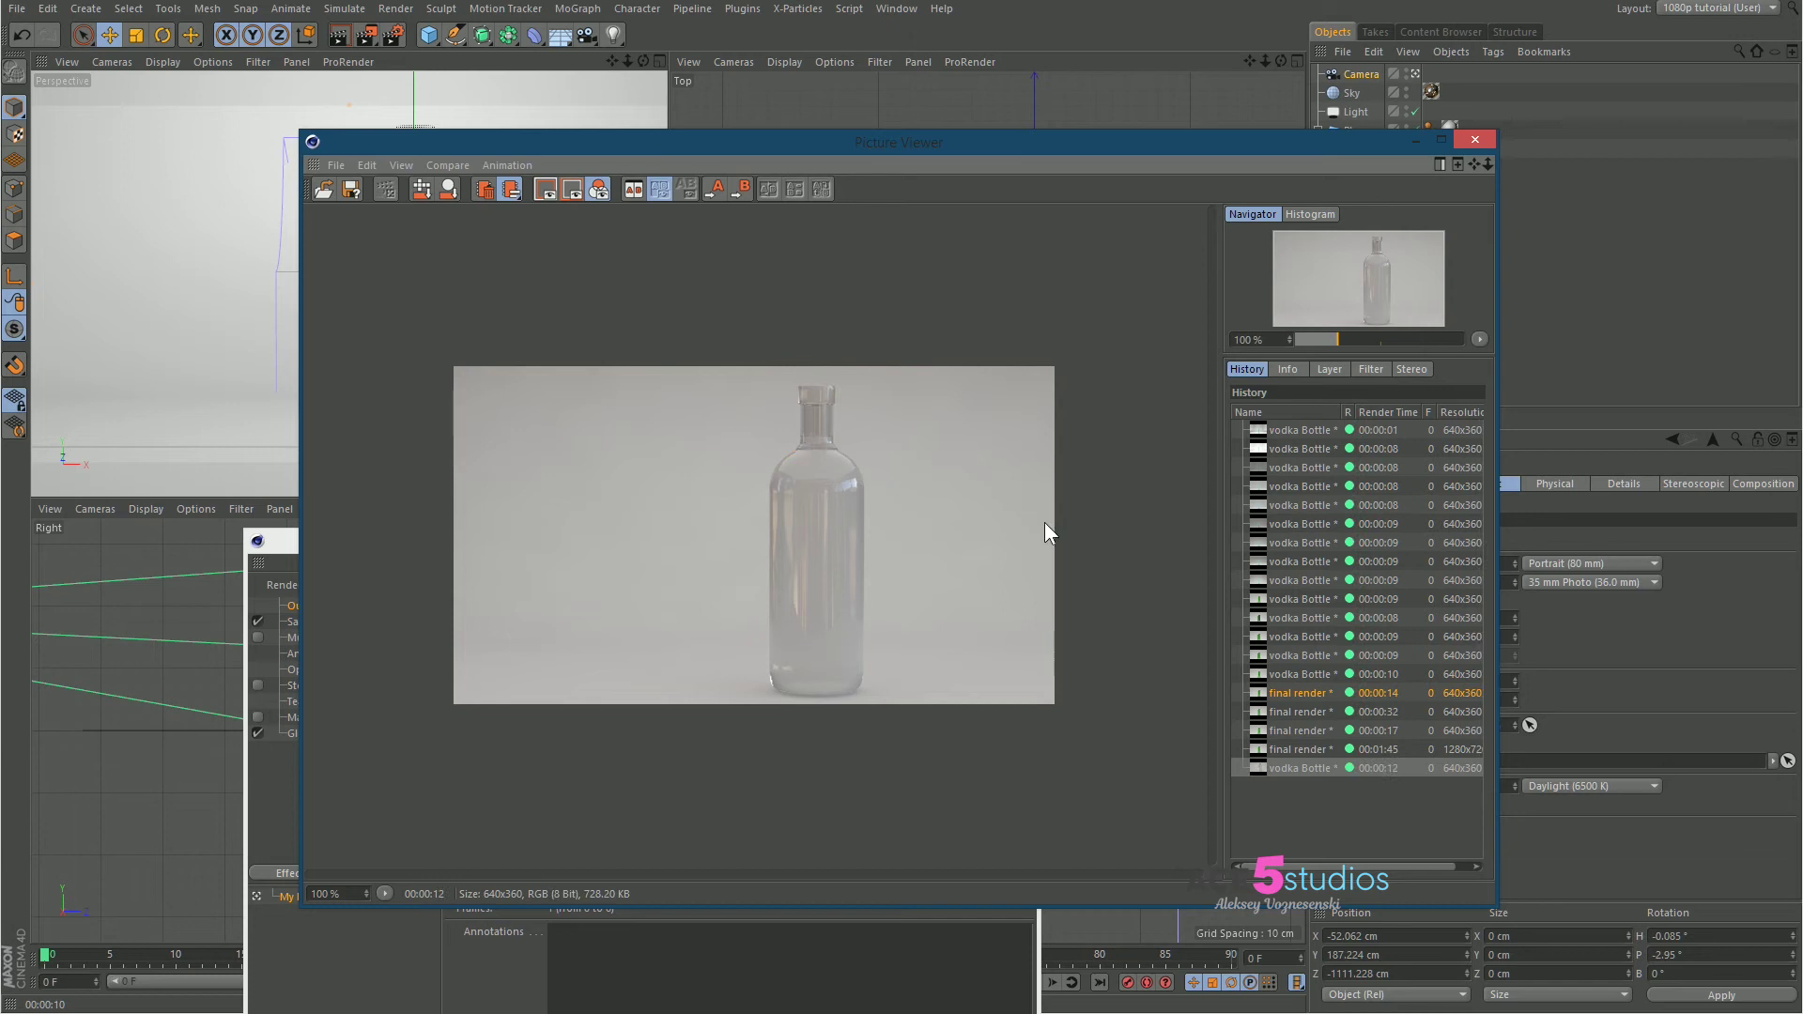
Tint the bottle material's transparency color green by raising its saturation to 71%
drag(1174, 165, 915, 193)
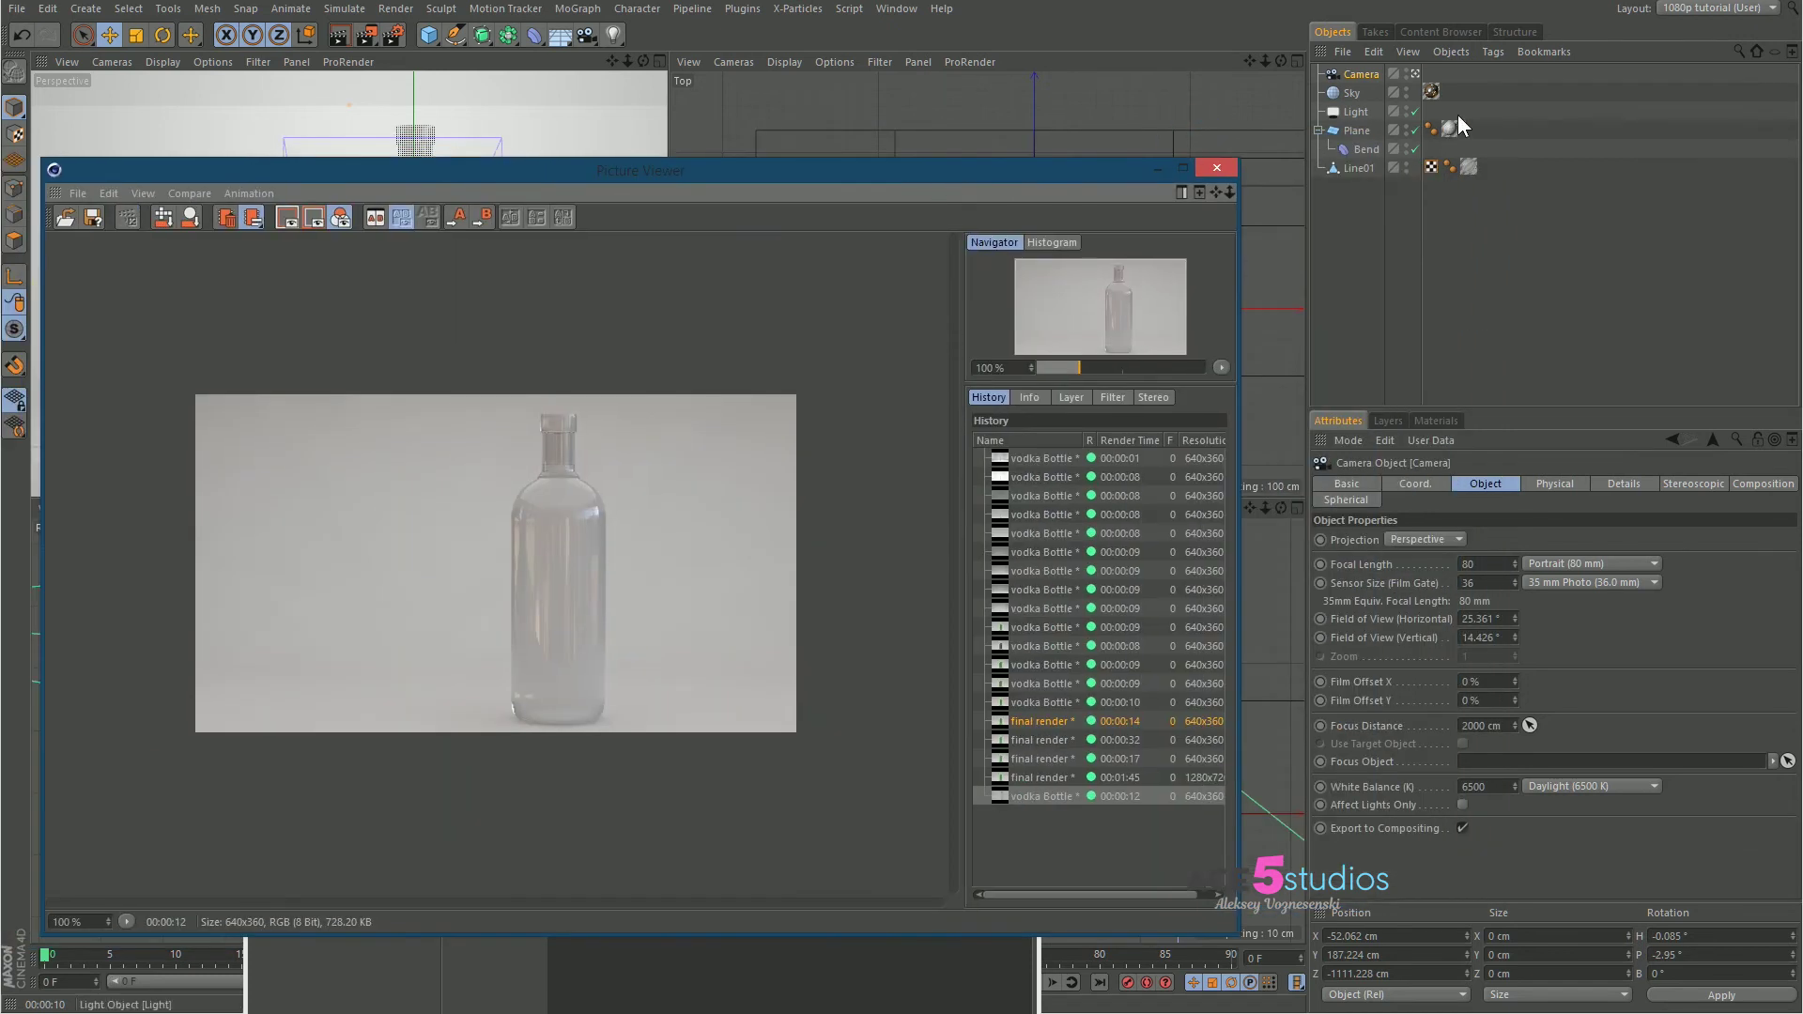
click(1469, 167)
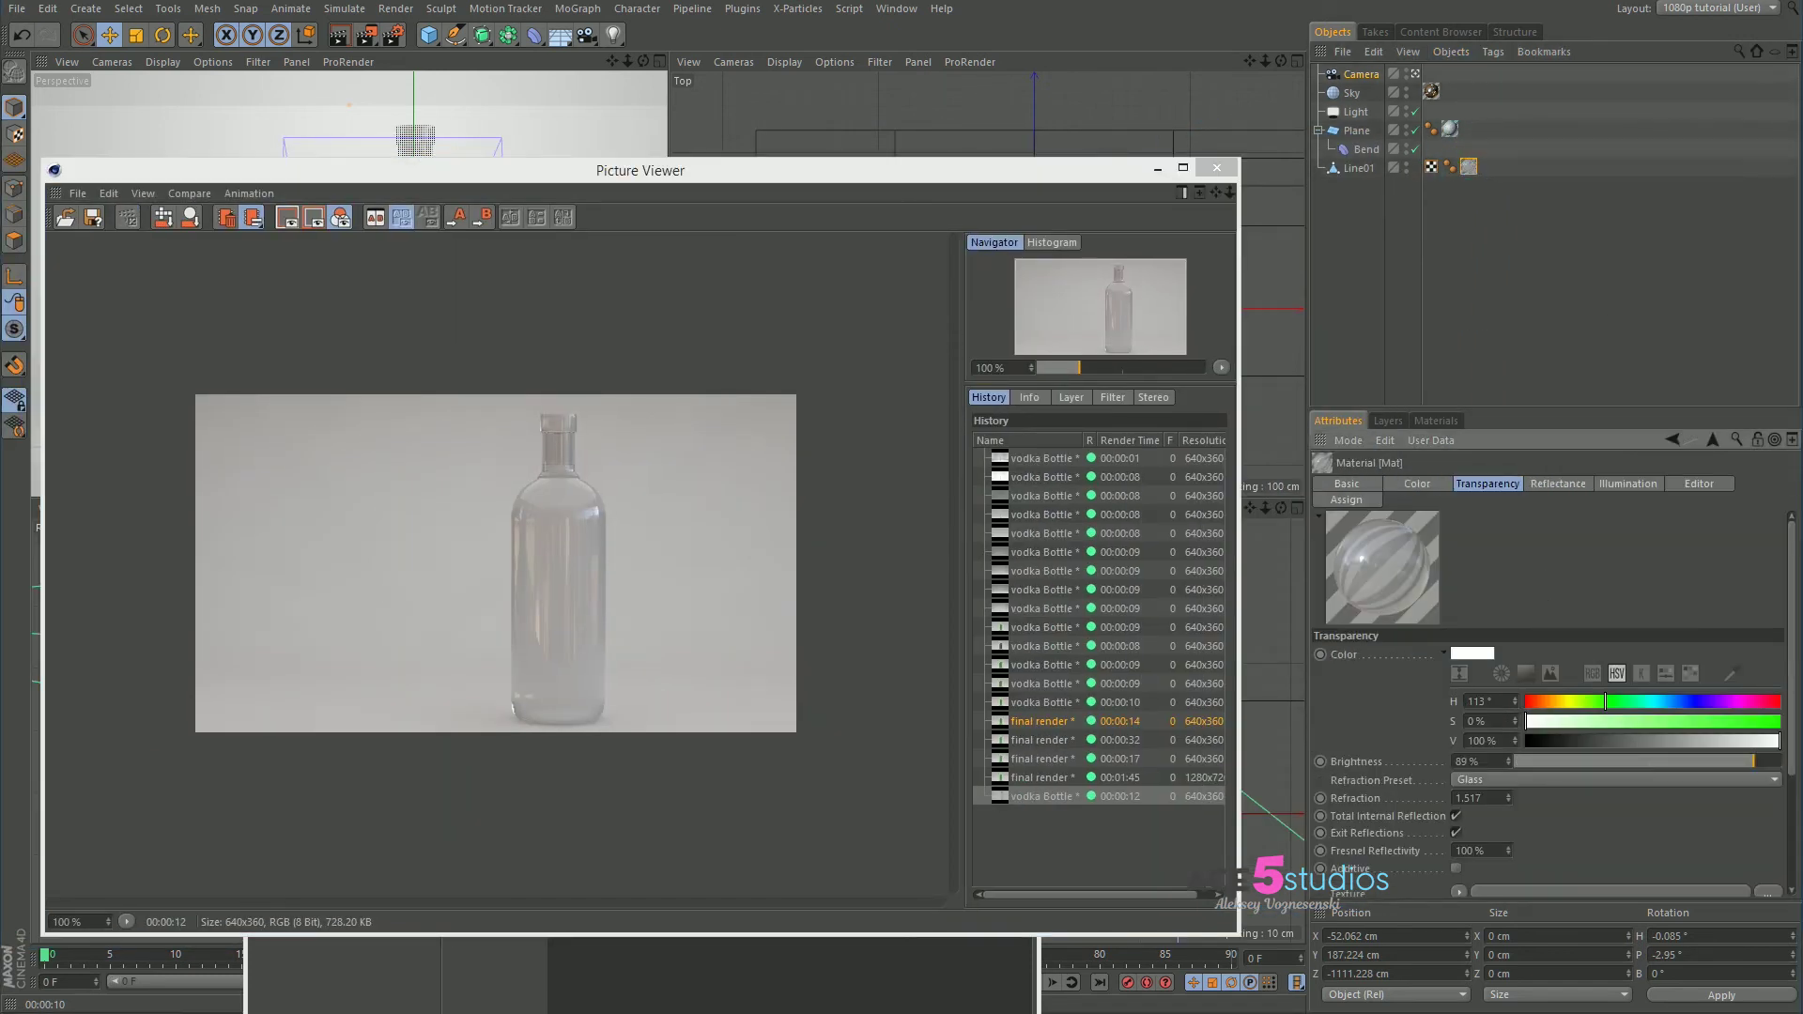
drag(1782, 729, 1708, 726)
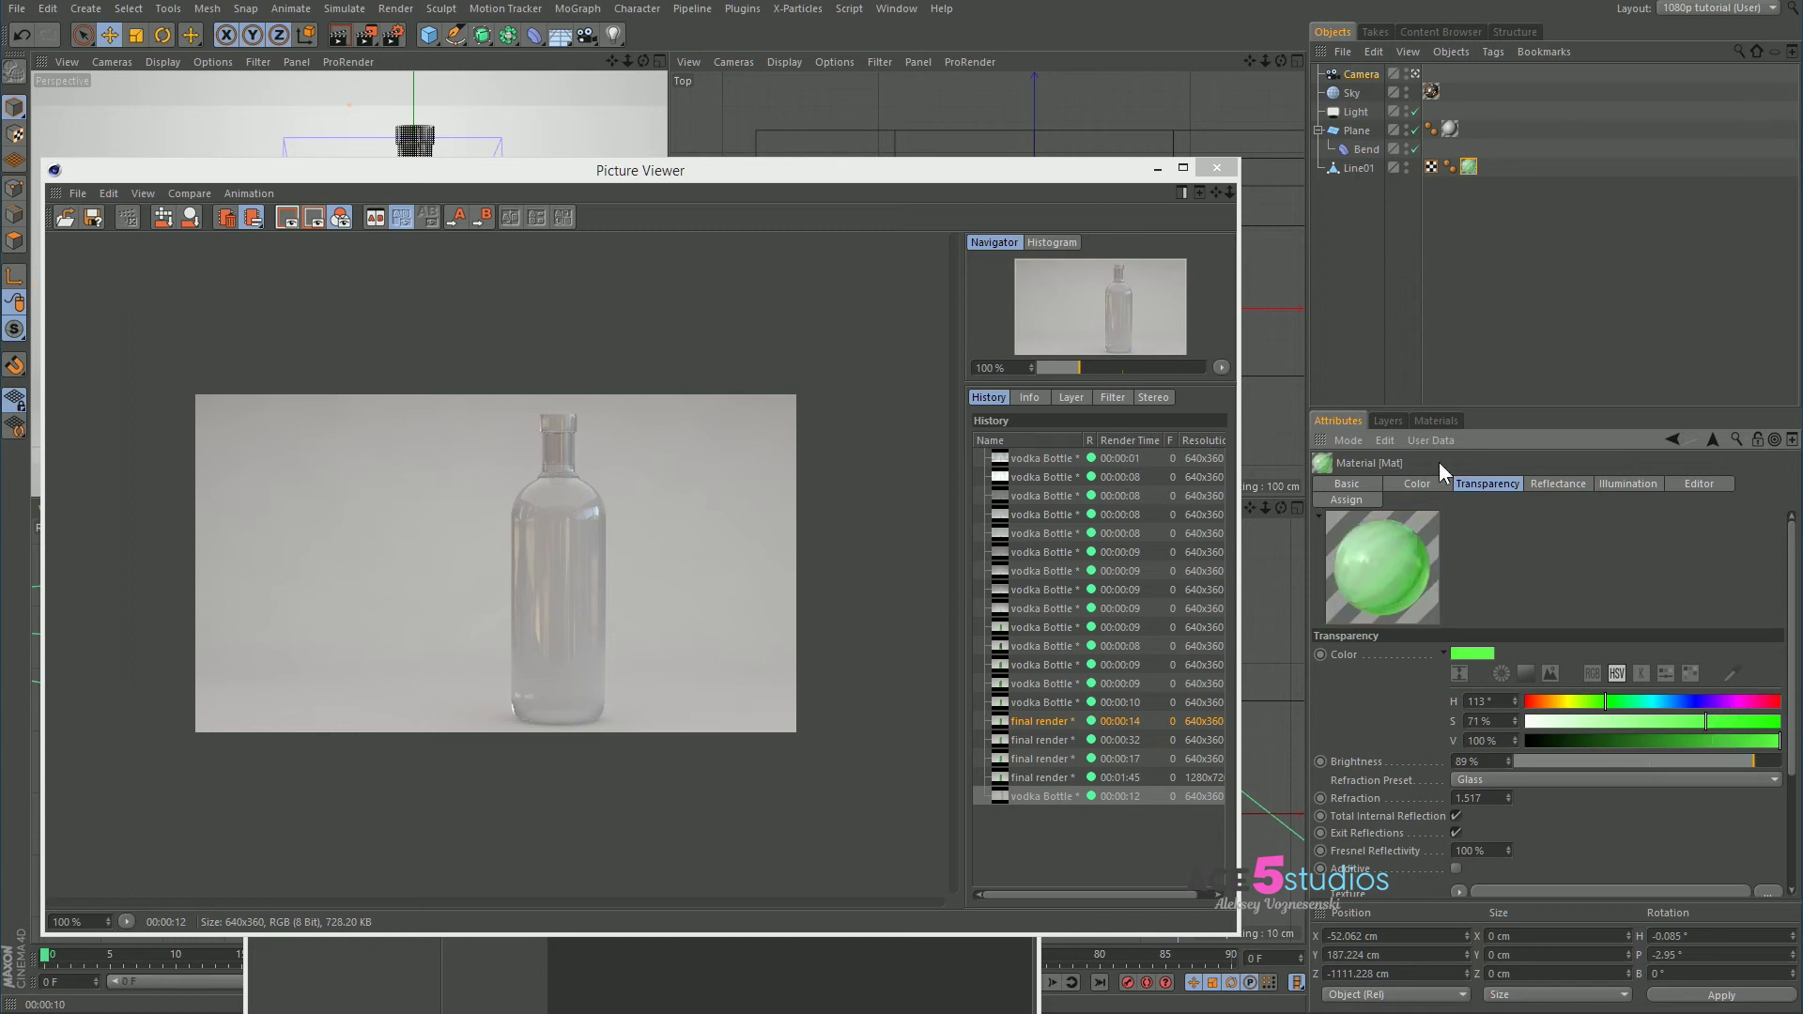
Set the bottle material's base color to black with V at 0% and render the bottle to the Picture Viewer
click(1417, 484)
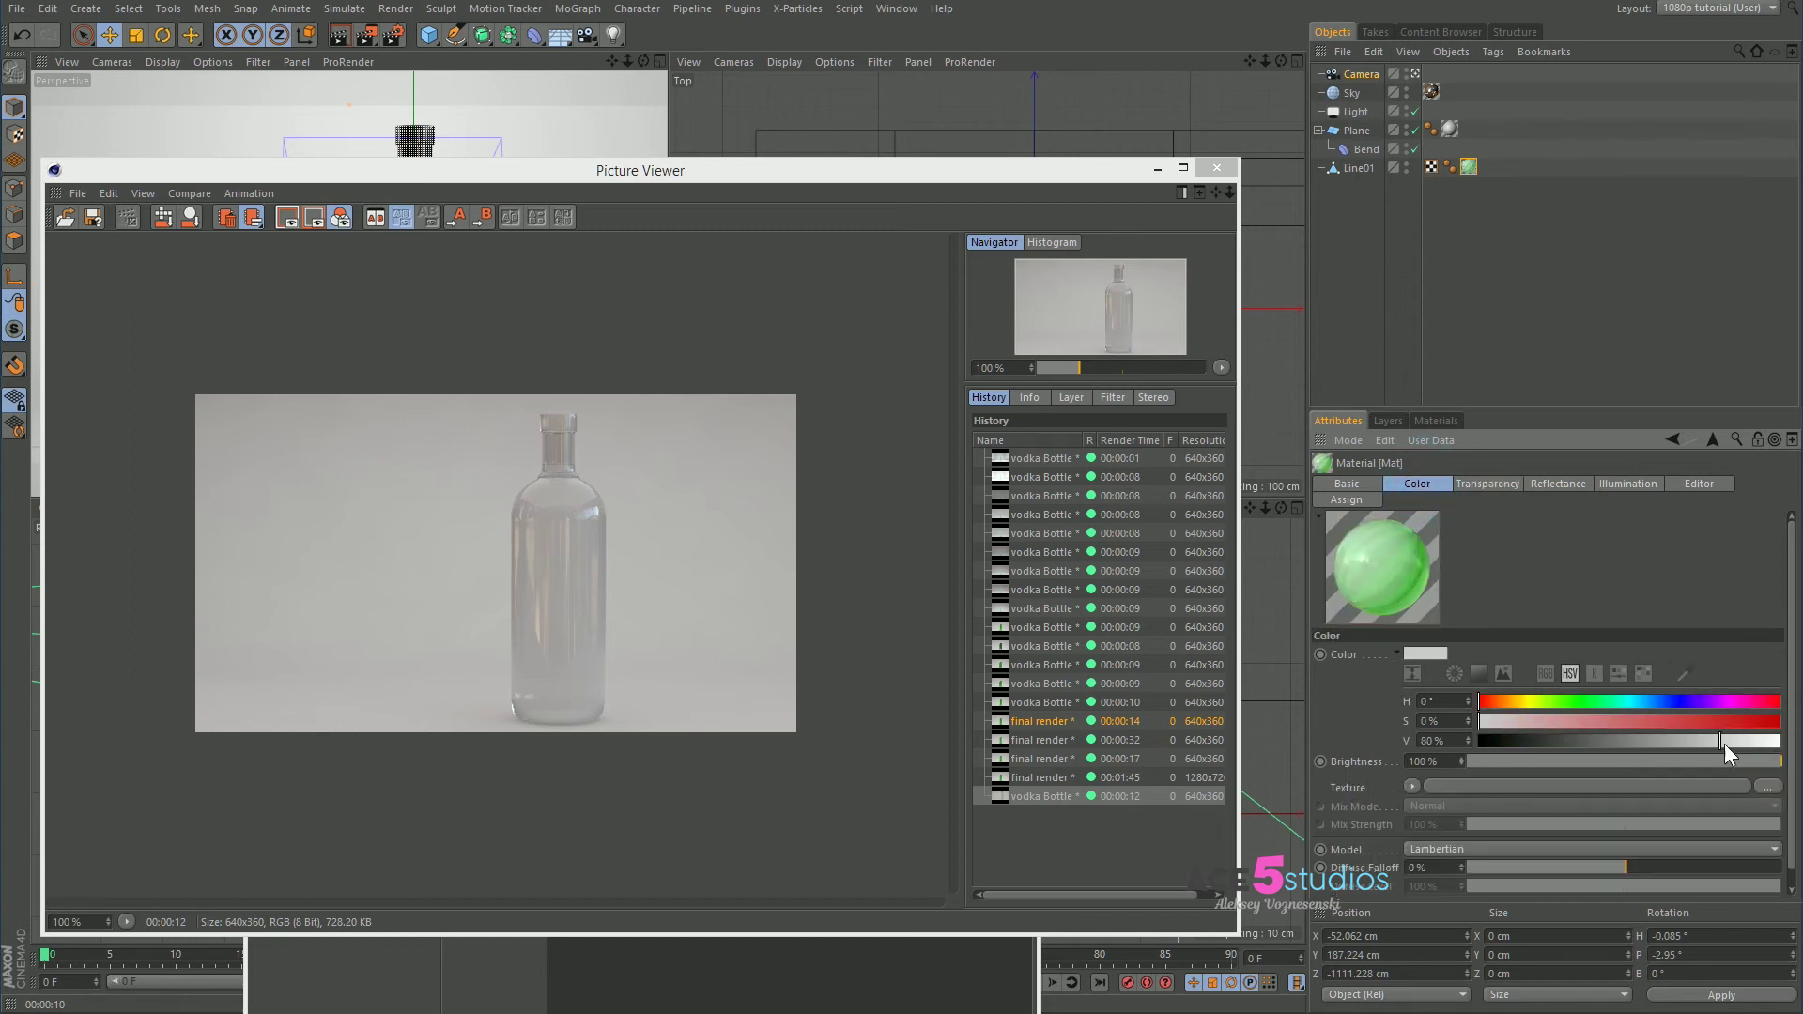
drag(1725, 744, 1411, 744)
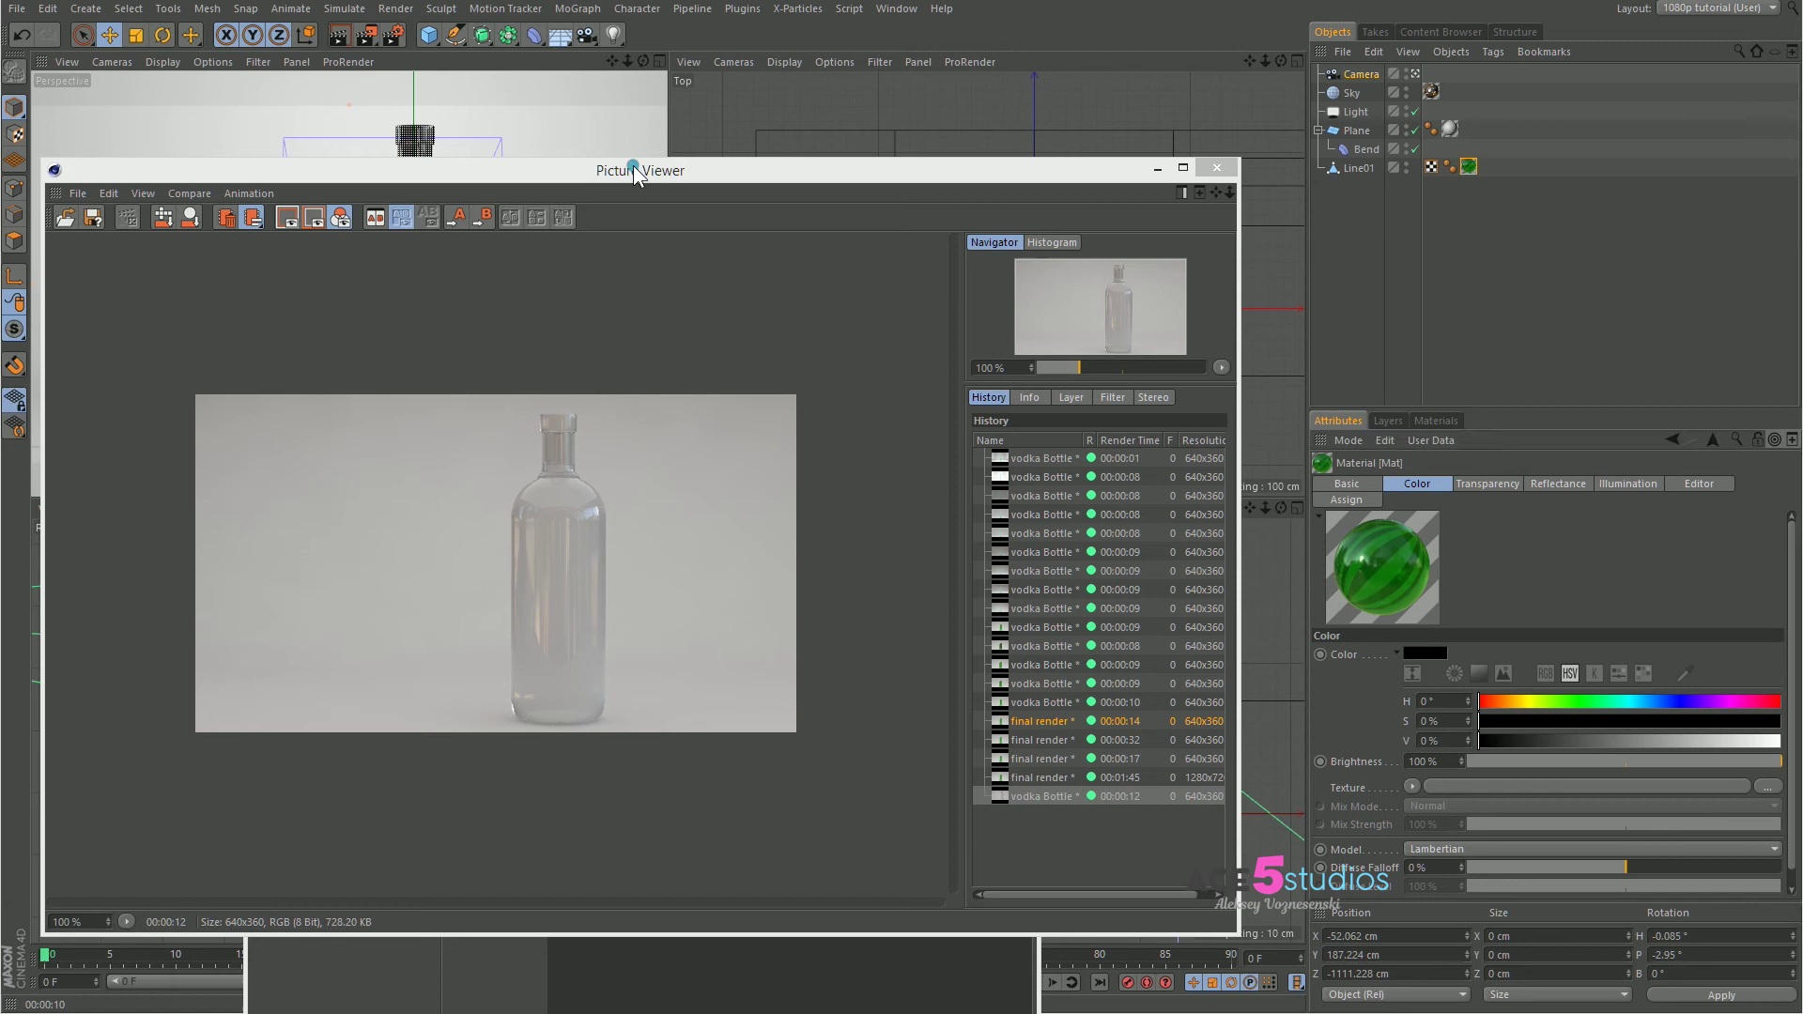
drag(613, 175, 1068, 135)
key(shift+r)
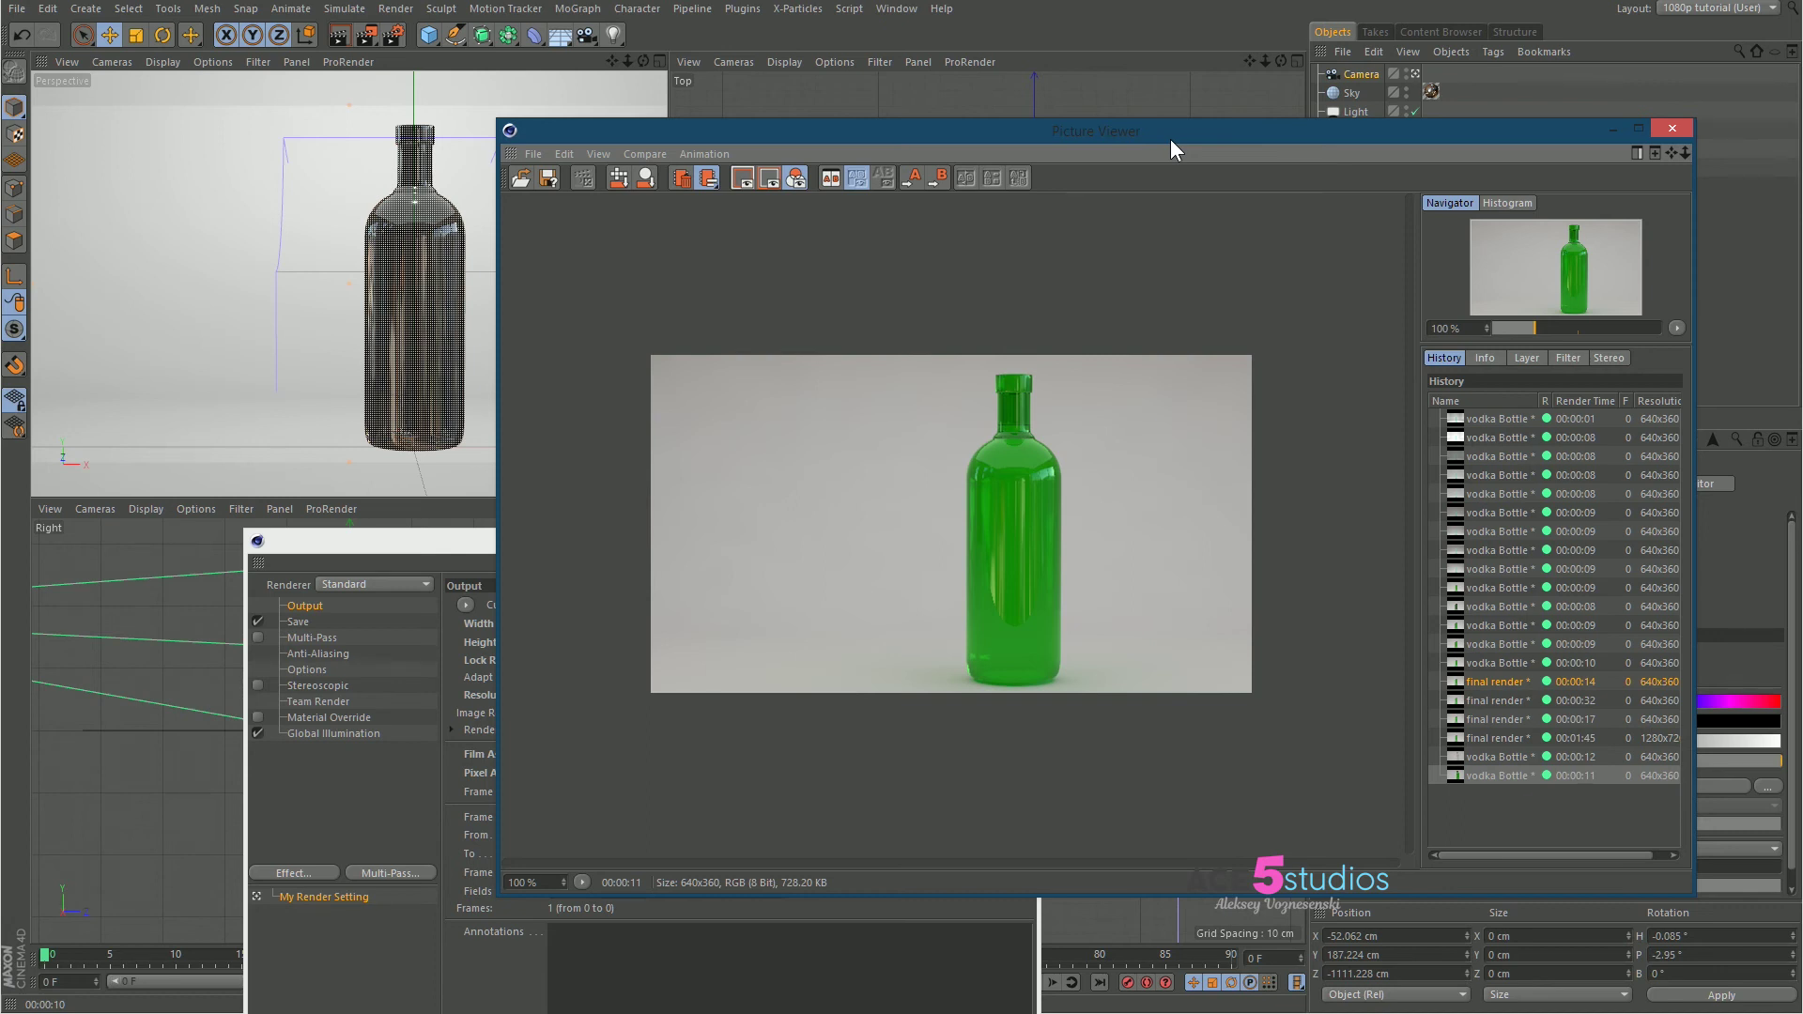
Set the roughness of the bottle material's reflectance Layer 1 to 12%
drag(1170, 139, 756, 75)
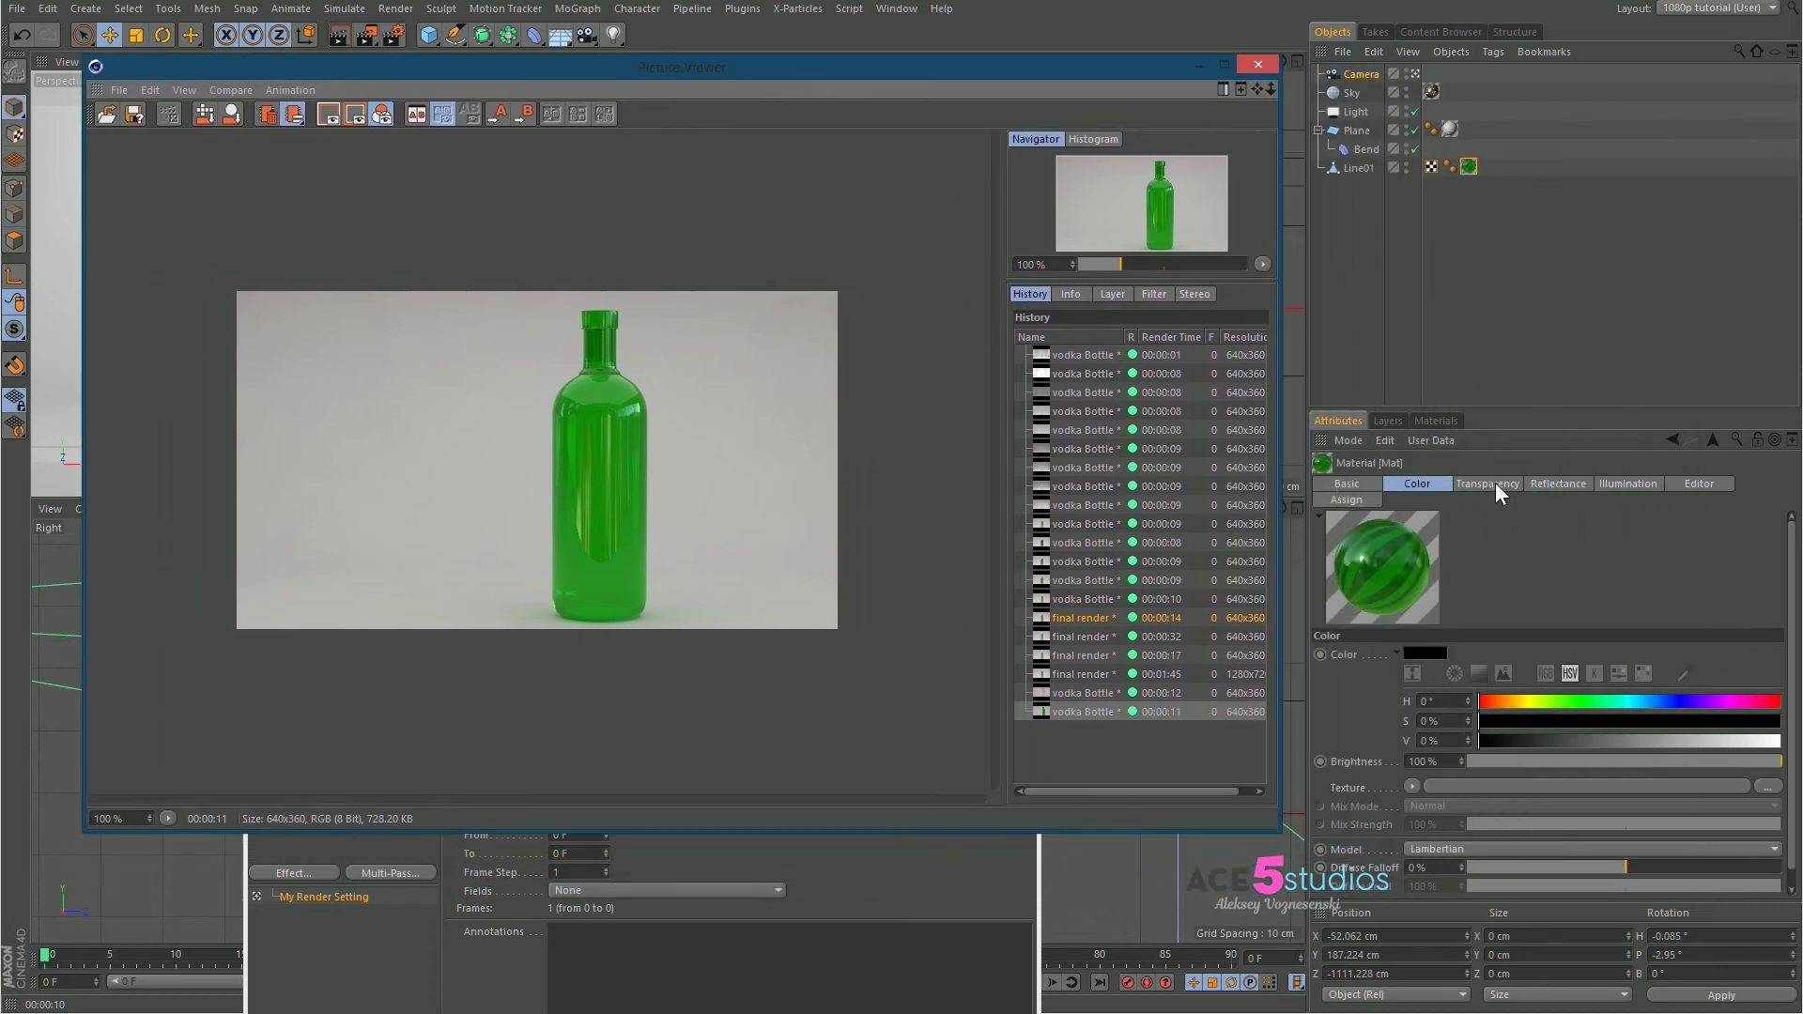
click(1554, 484)
click(1529, 670)
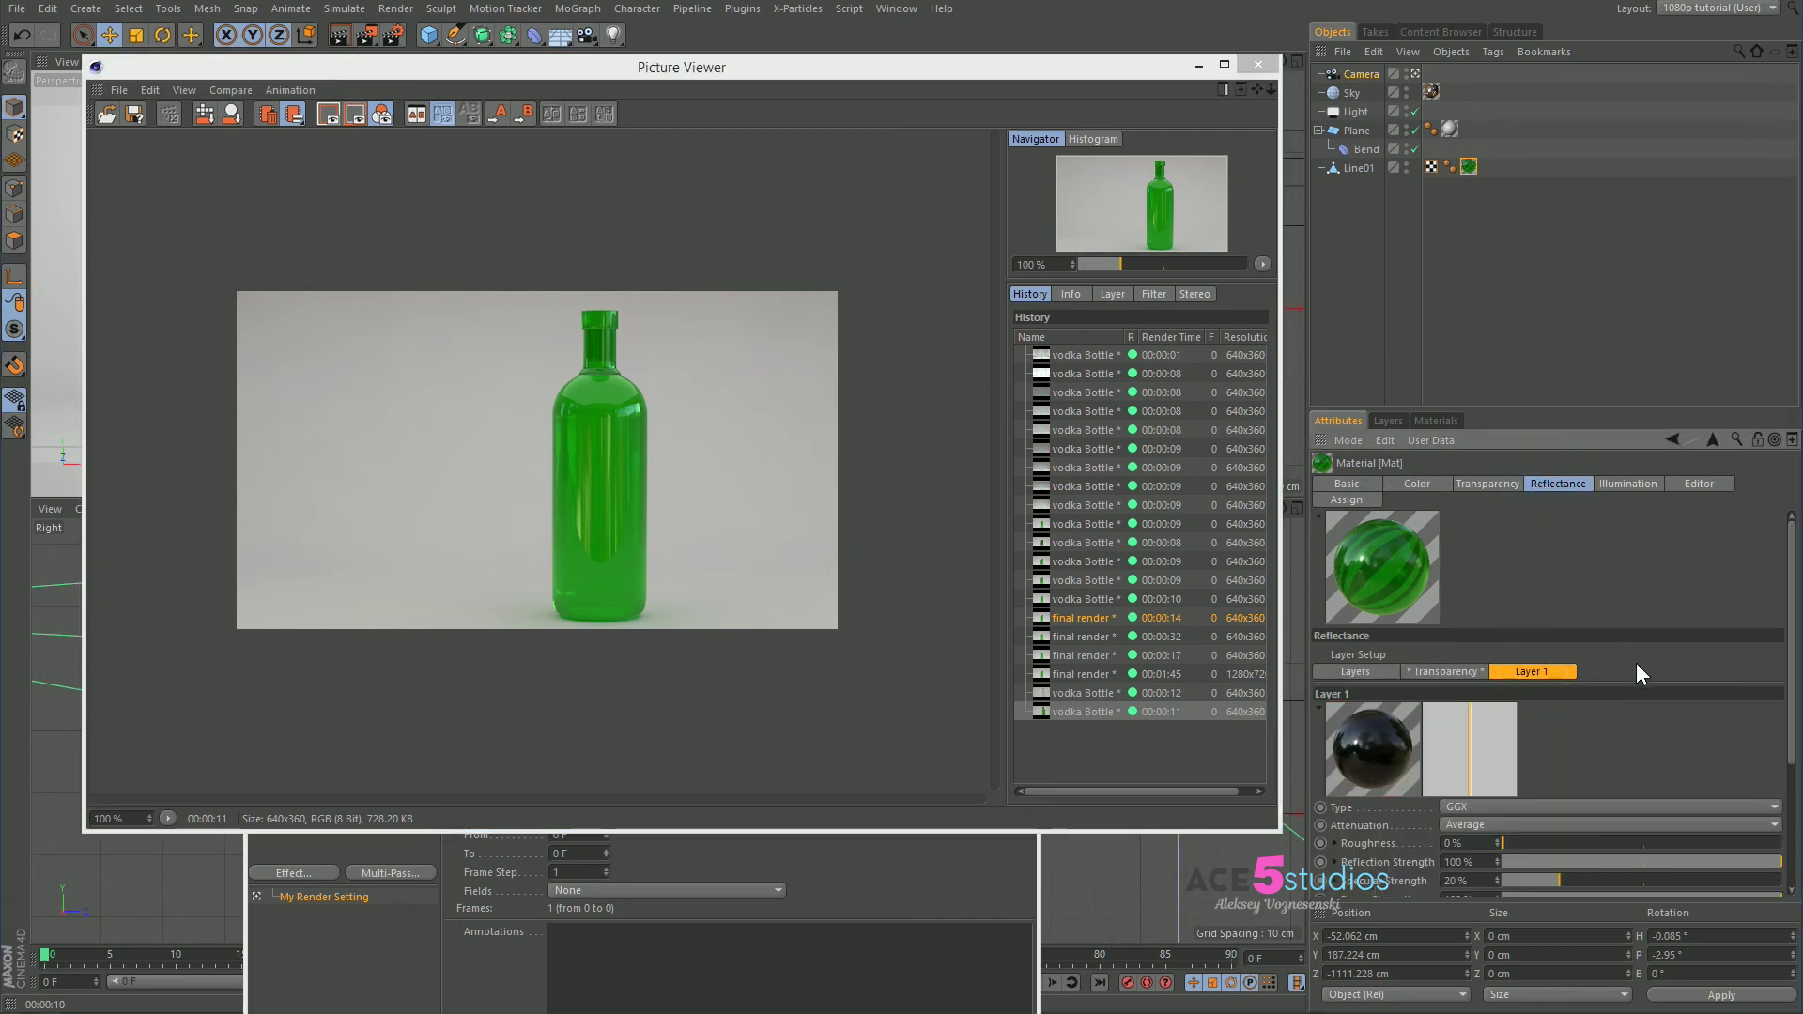
scroll(1602, 696, down, 2)
click(1529, 777)
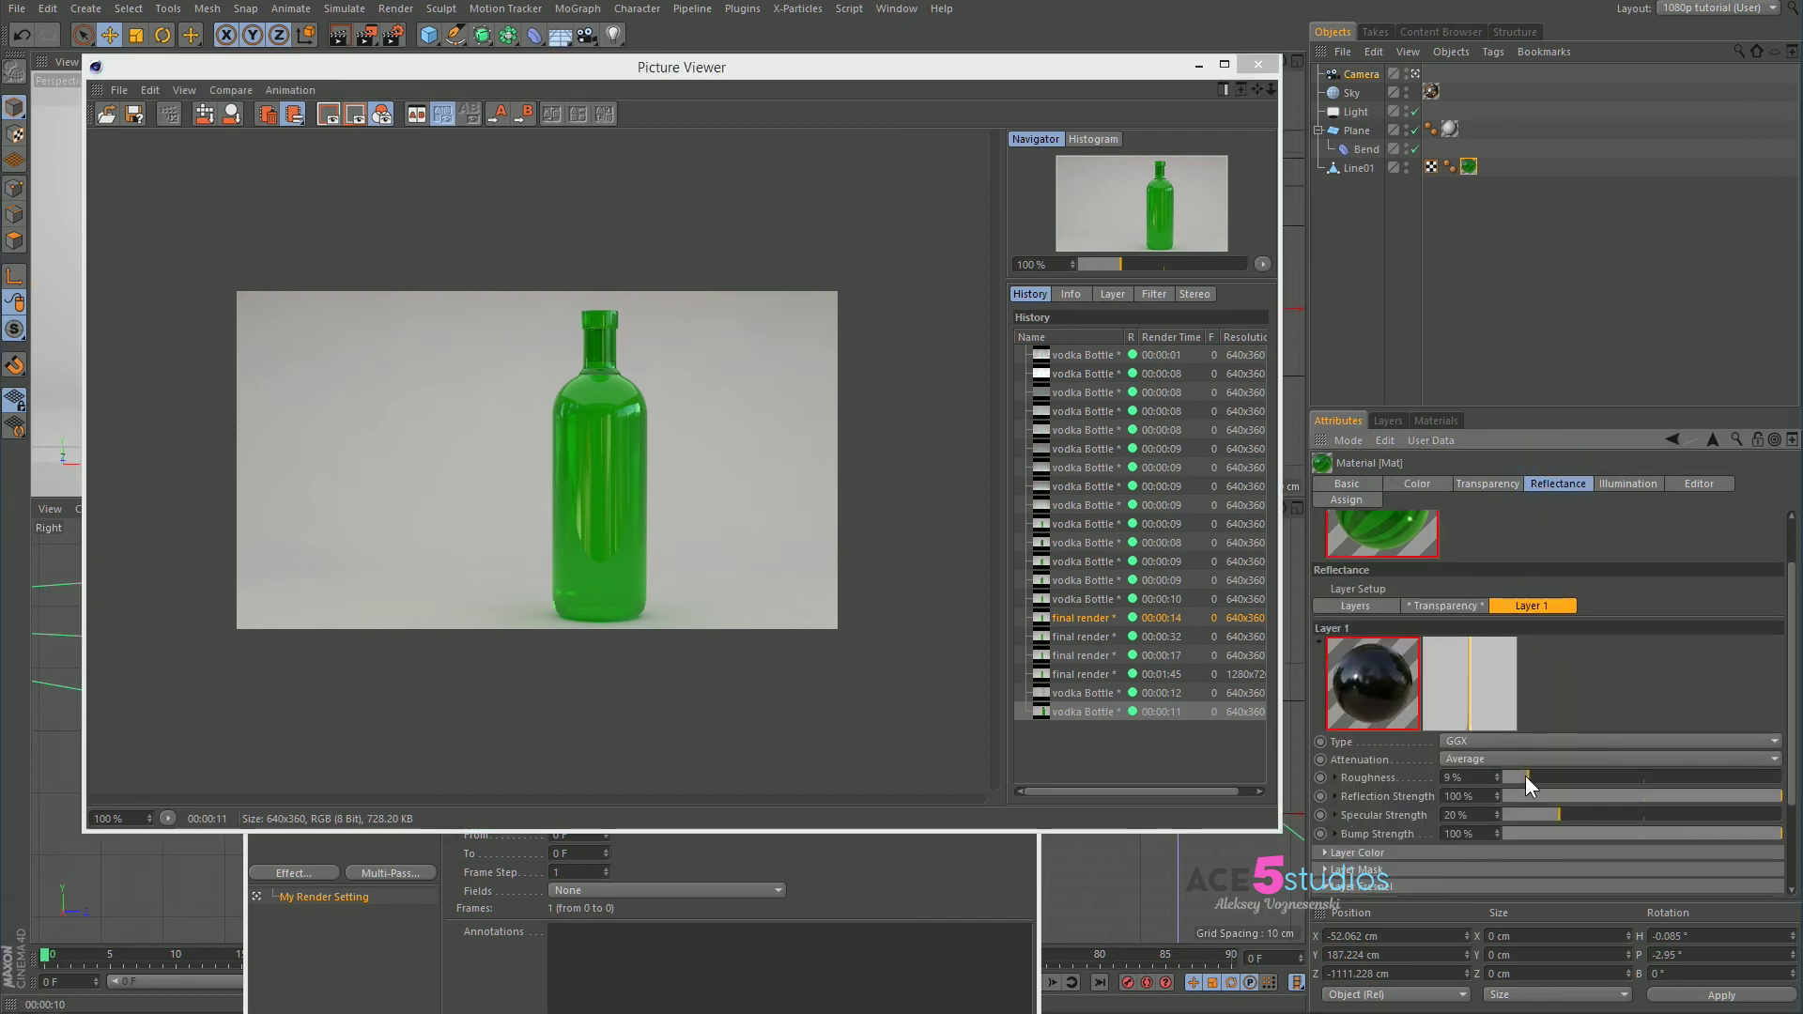
scroll(1600, 718, up, 2)
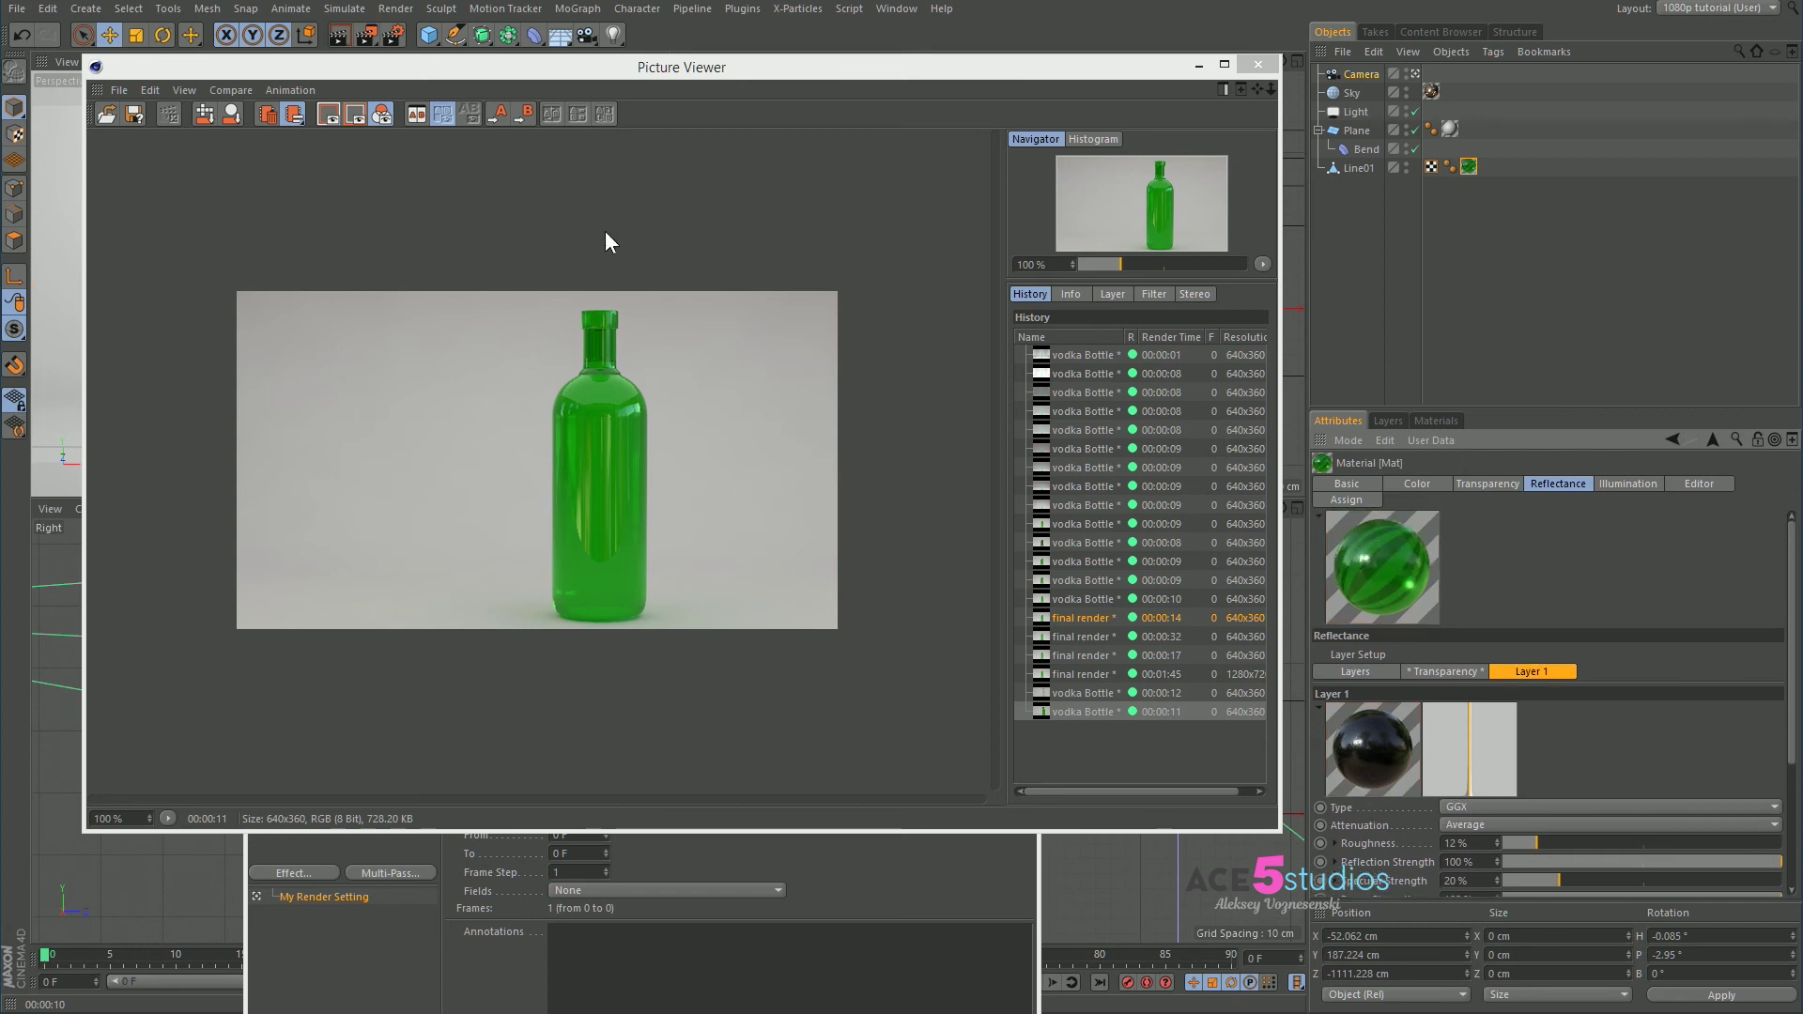
Render the green bottle with the rougher reflections to the Picture Viewer
click(632, 201)
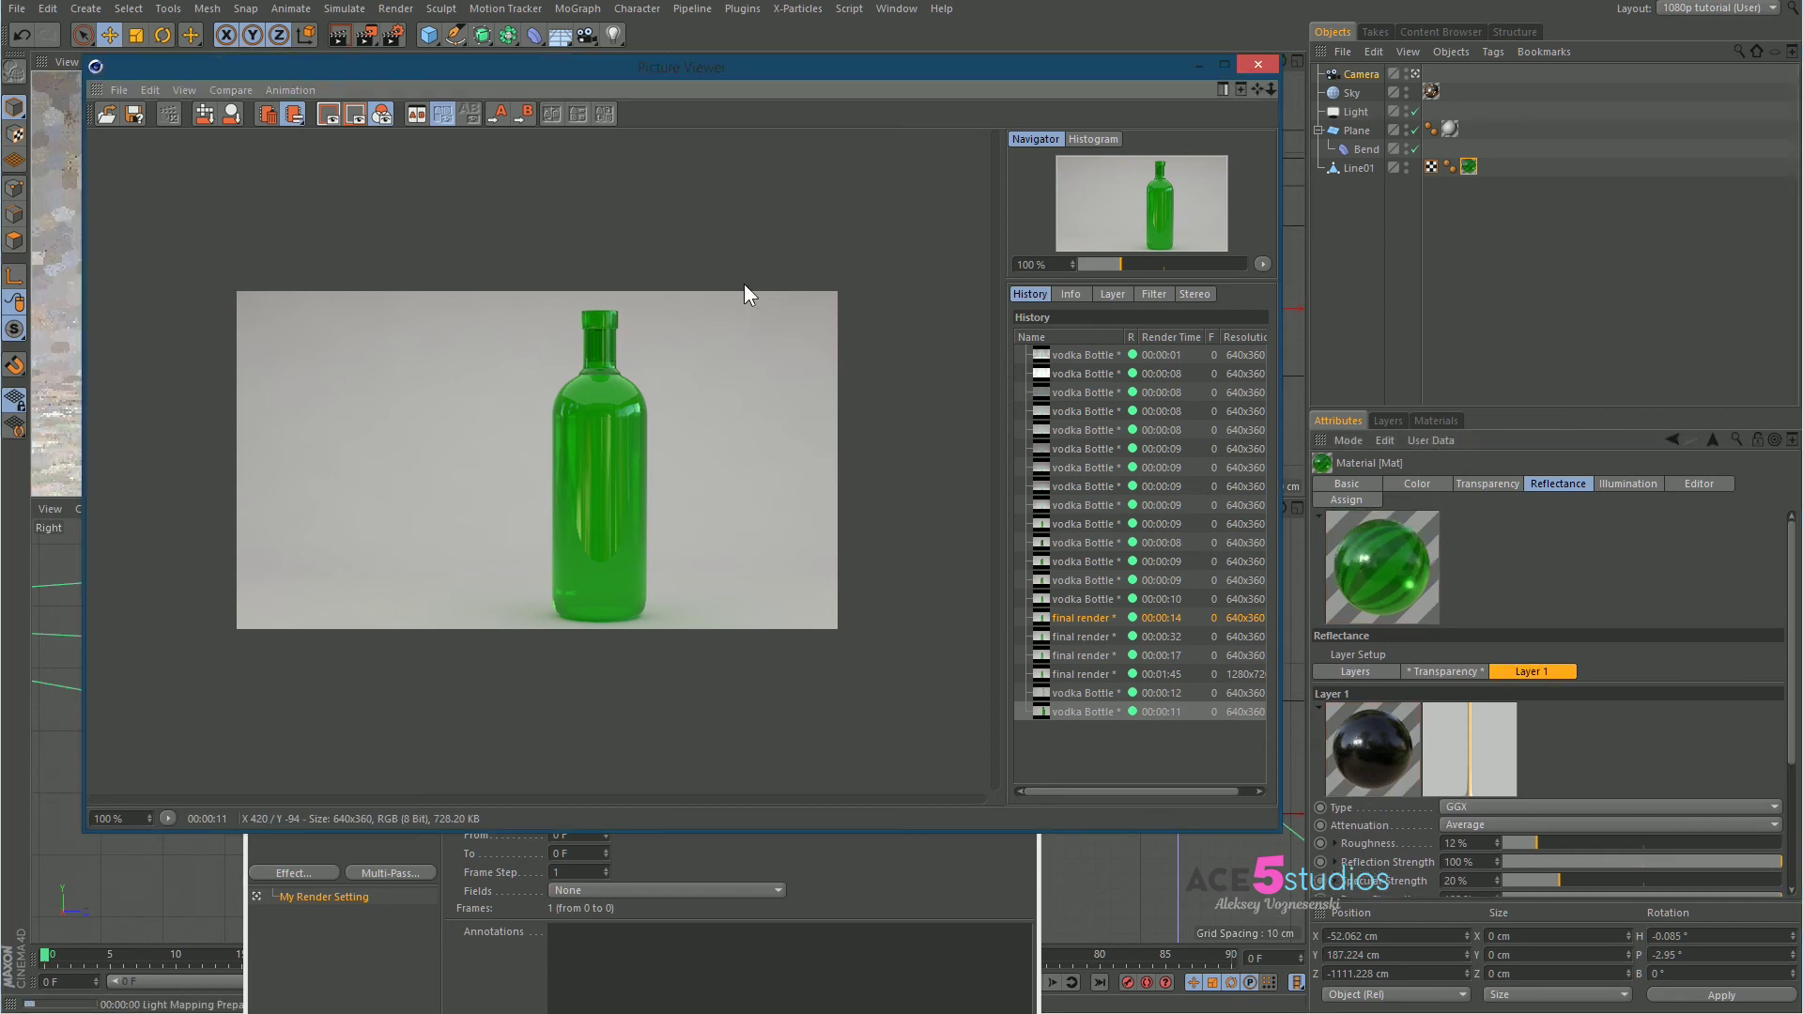
click(699, 227)
key(shift+r)
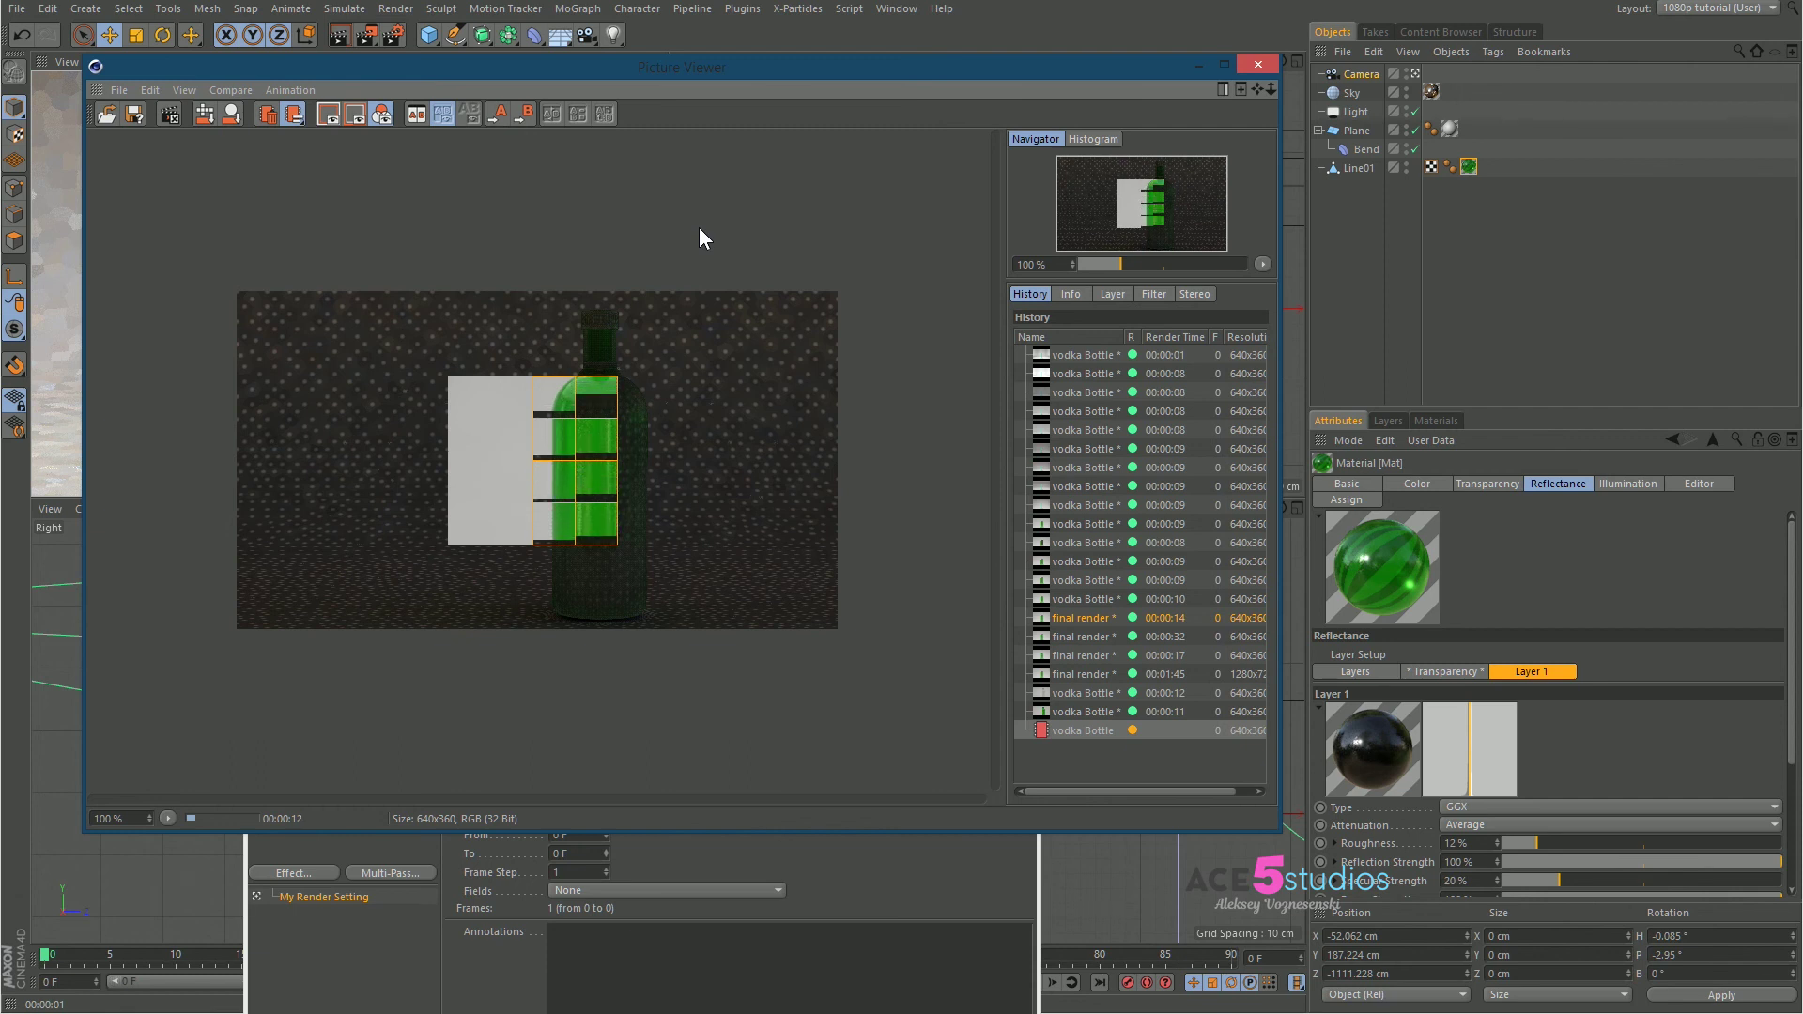
Compare the current bottle render with the previous one in the Picture Viewer history
click(1089, 723)
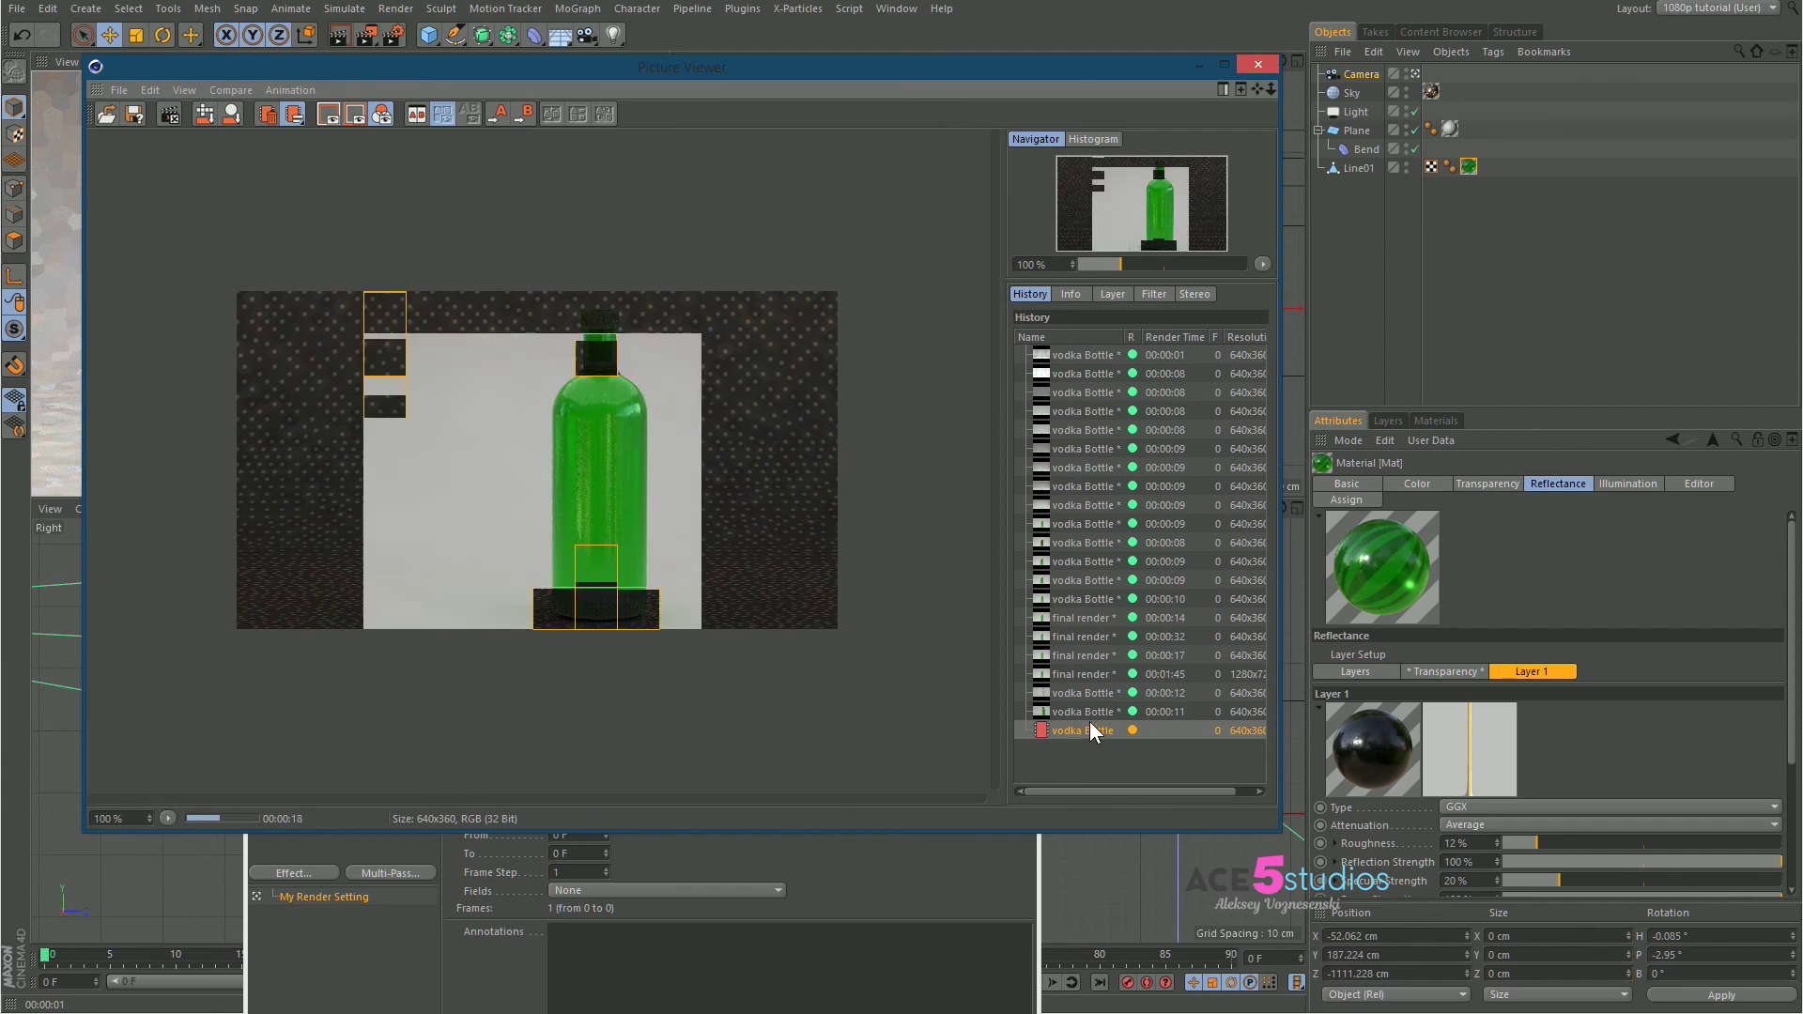
click(1097, 710)
click(1103, 721)
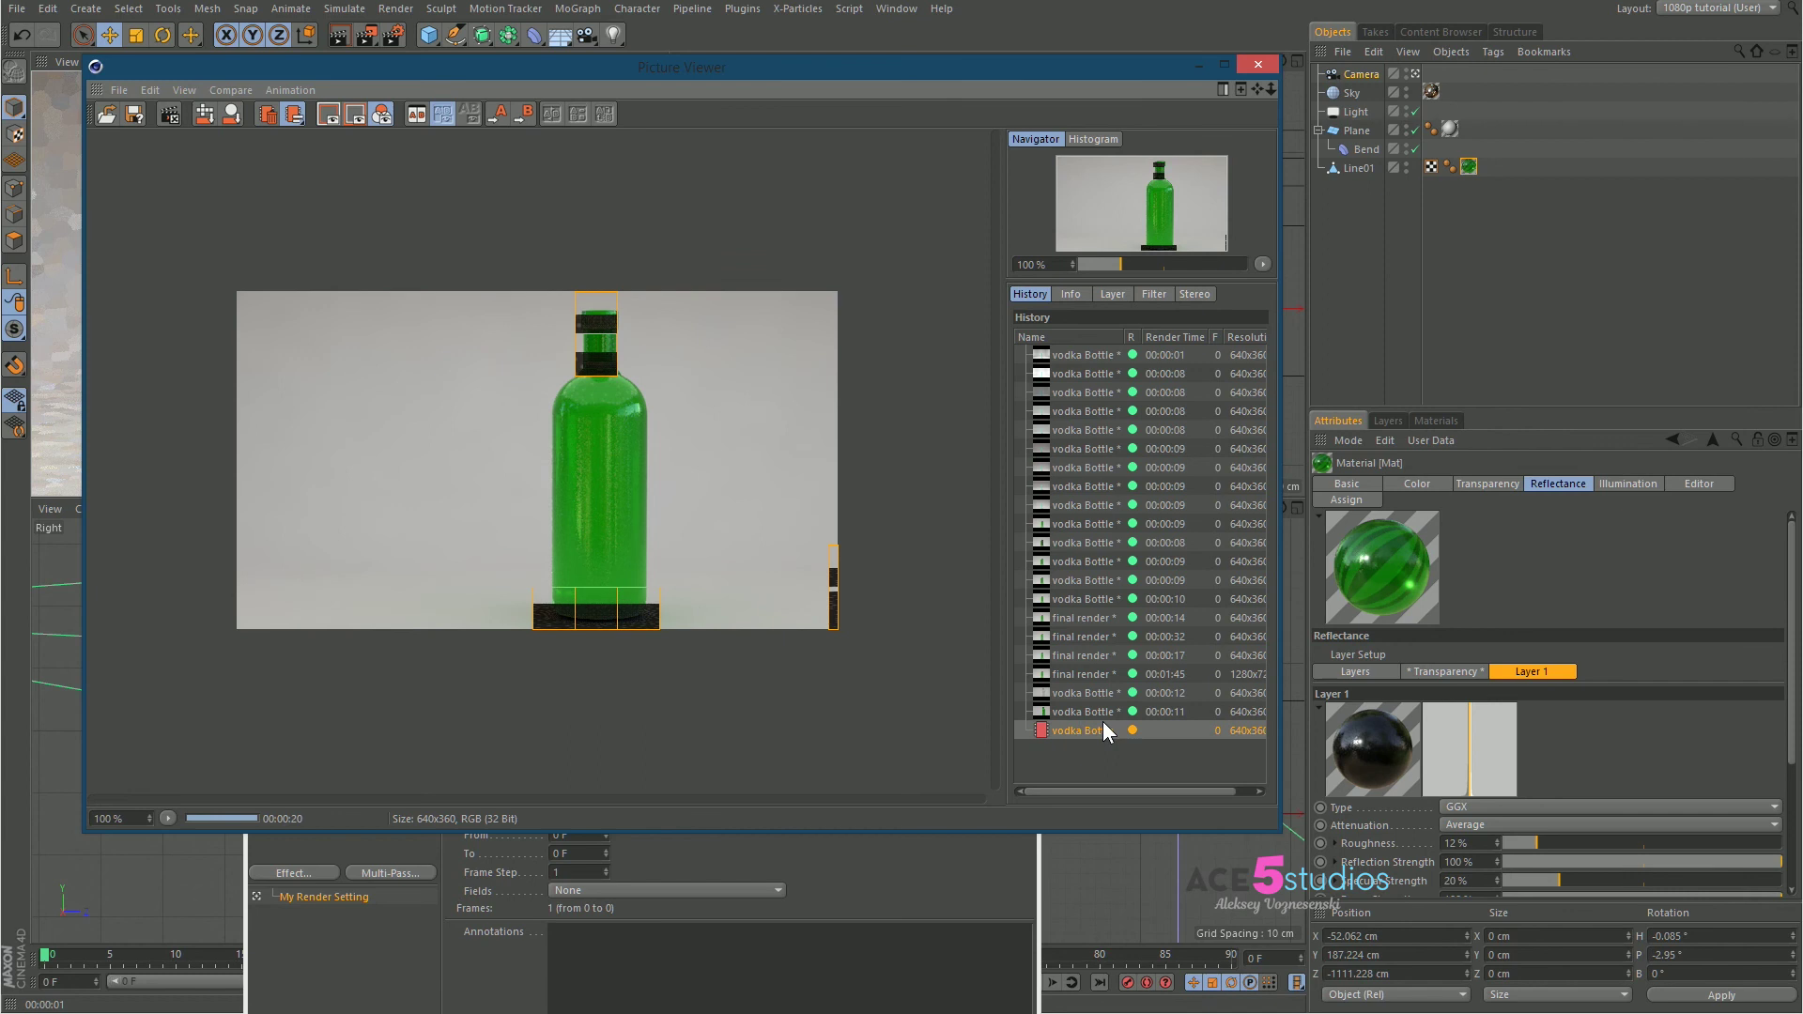
click(1101, 714)
click(1104, 727)
click(1101, 714)
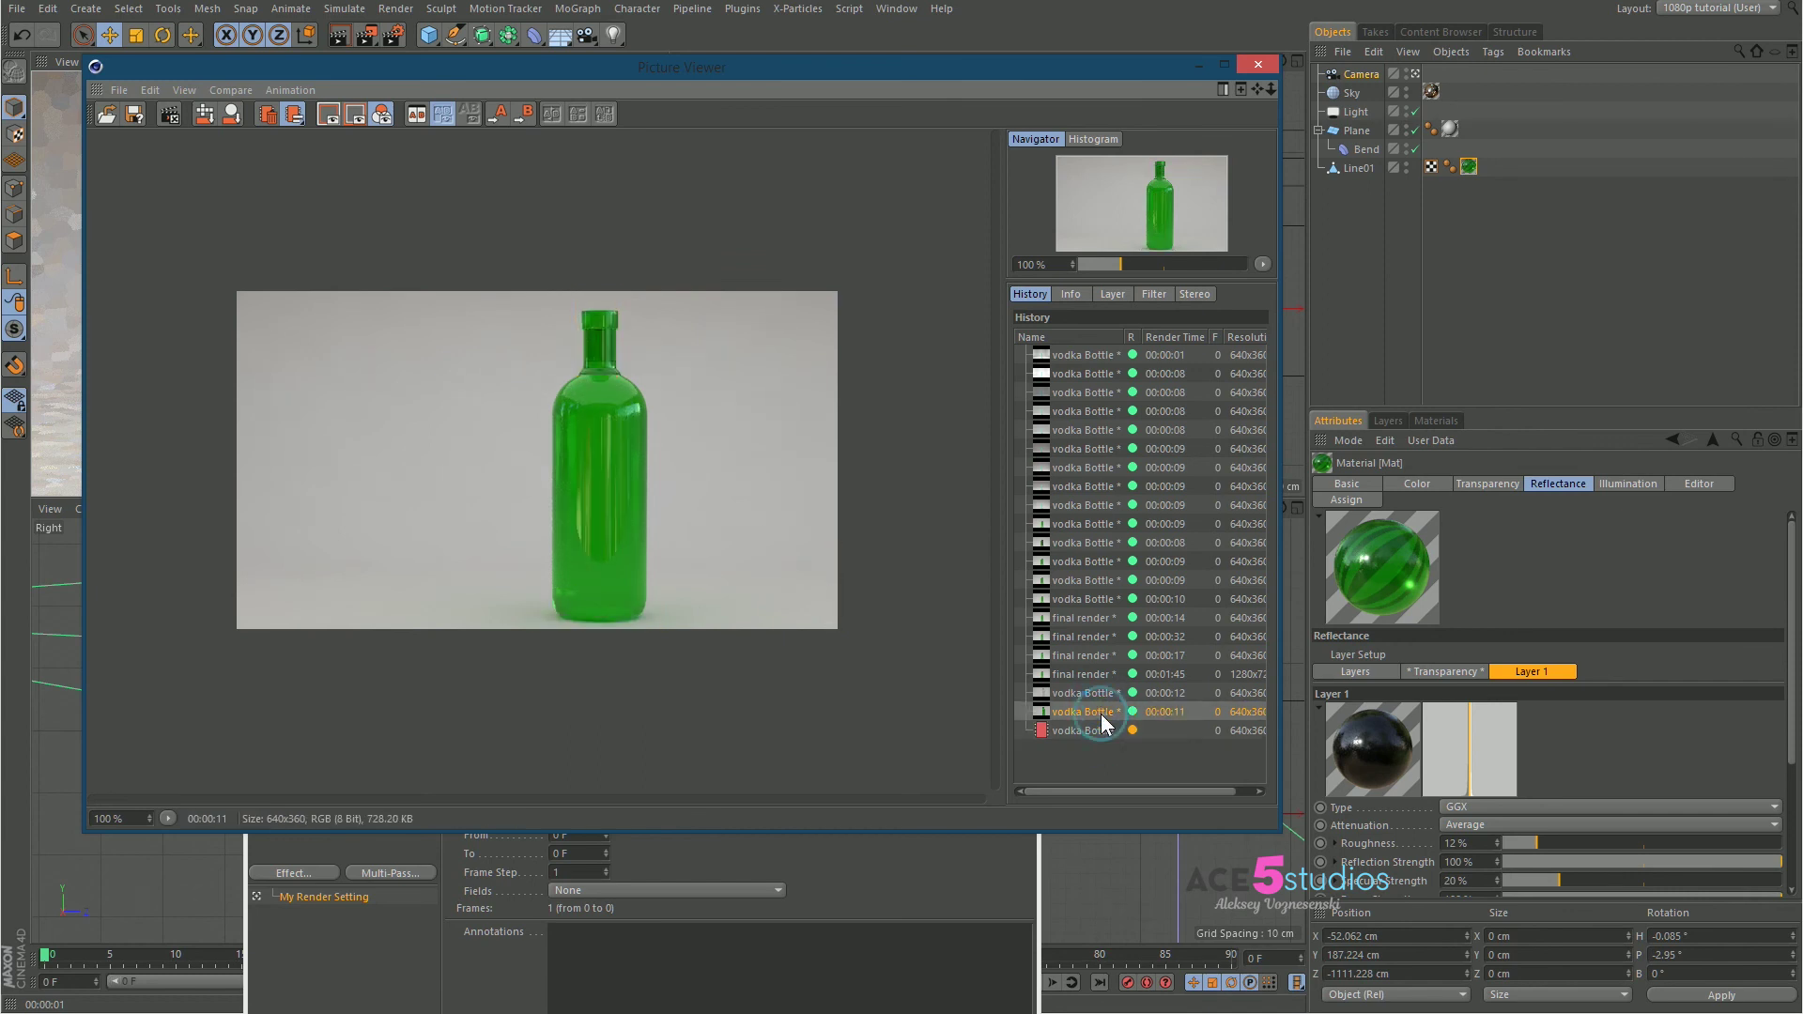
click(1103, 731)
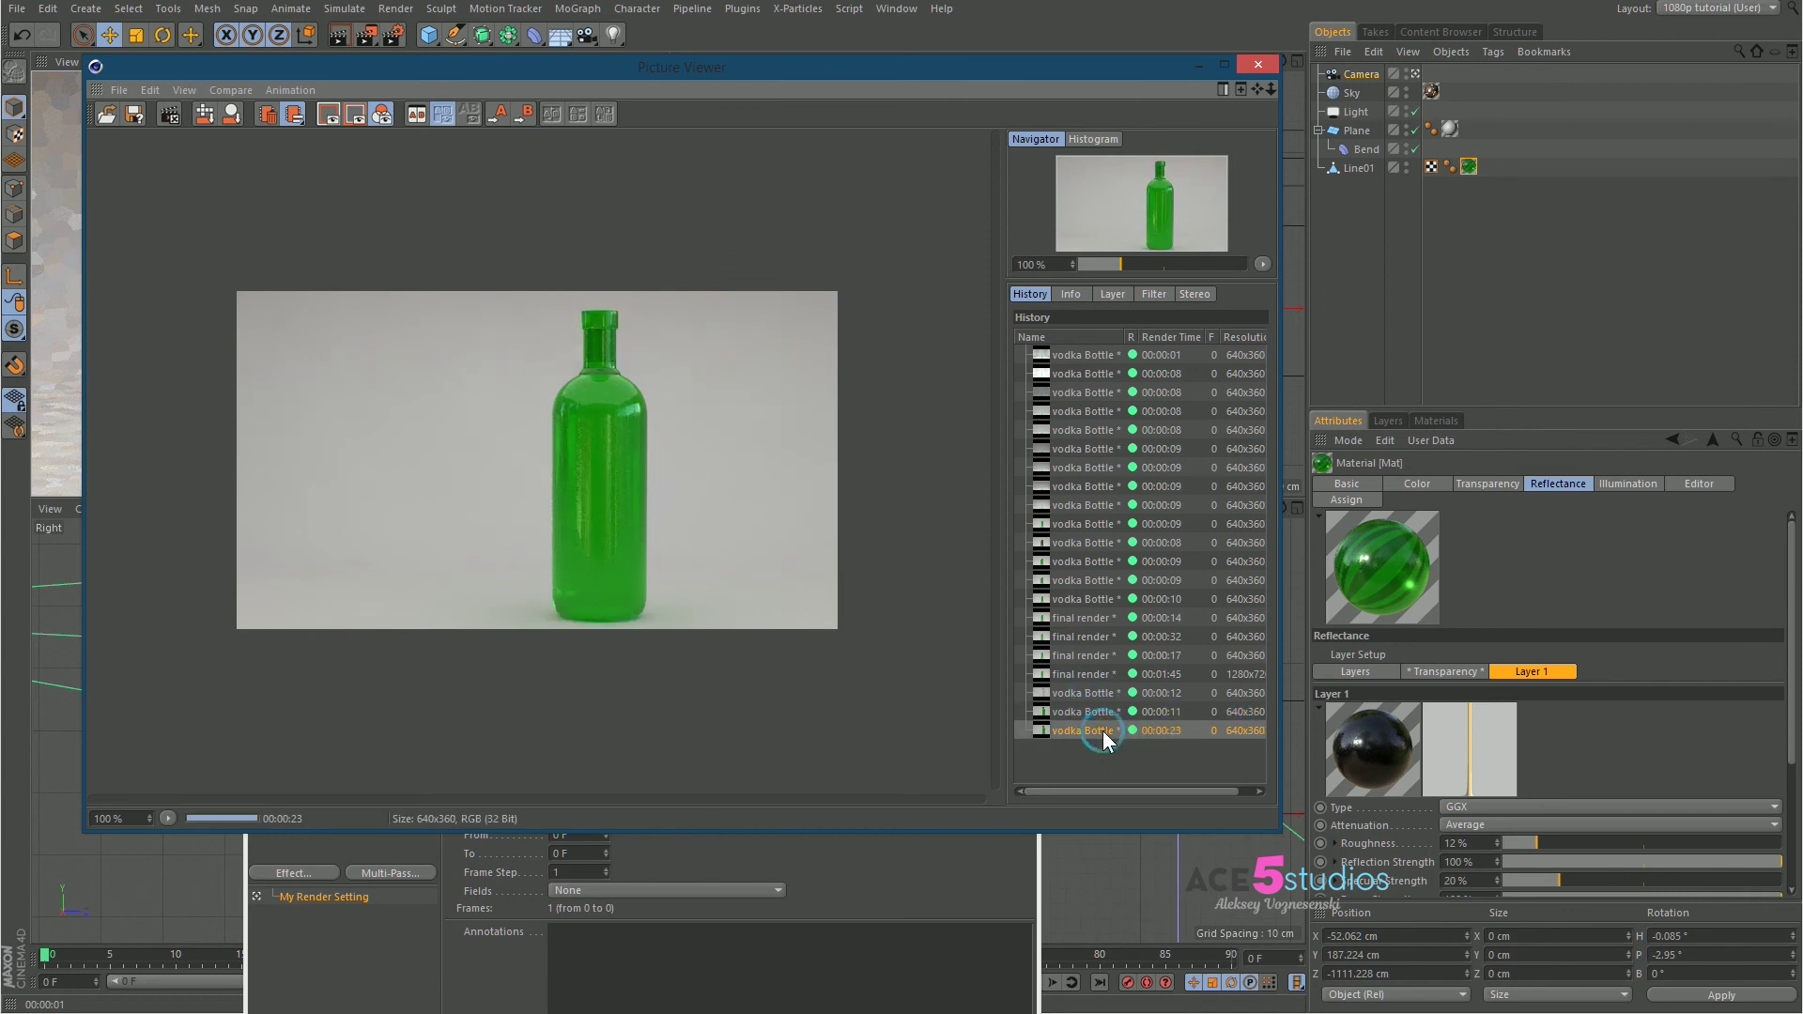
Set the renderer to Physical in the render settings and render the bottle to the Picture Viewer
click(922, 842)
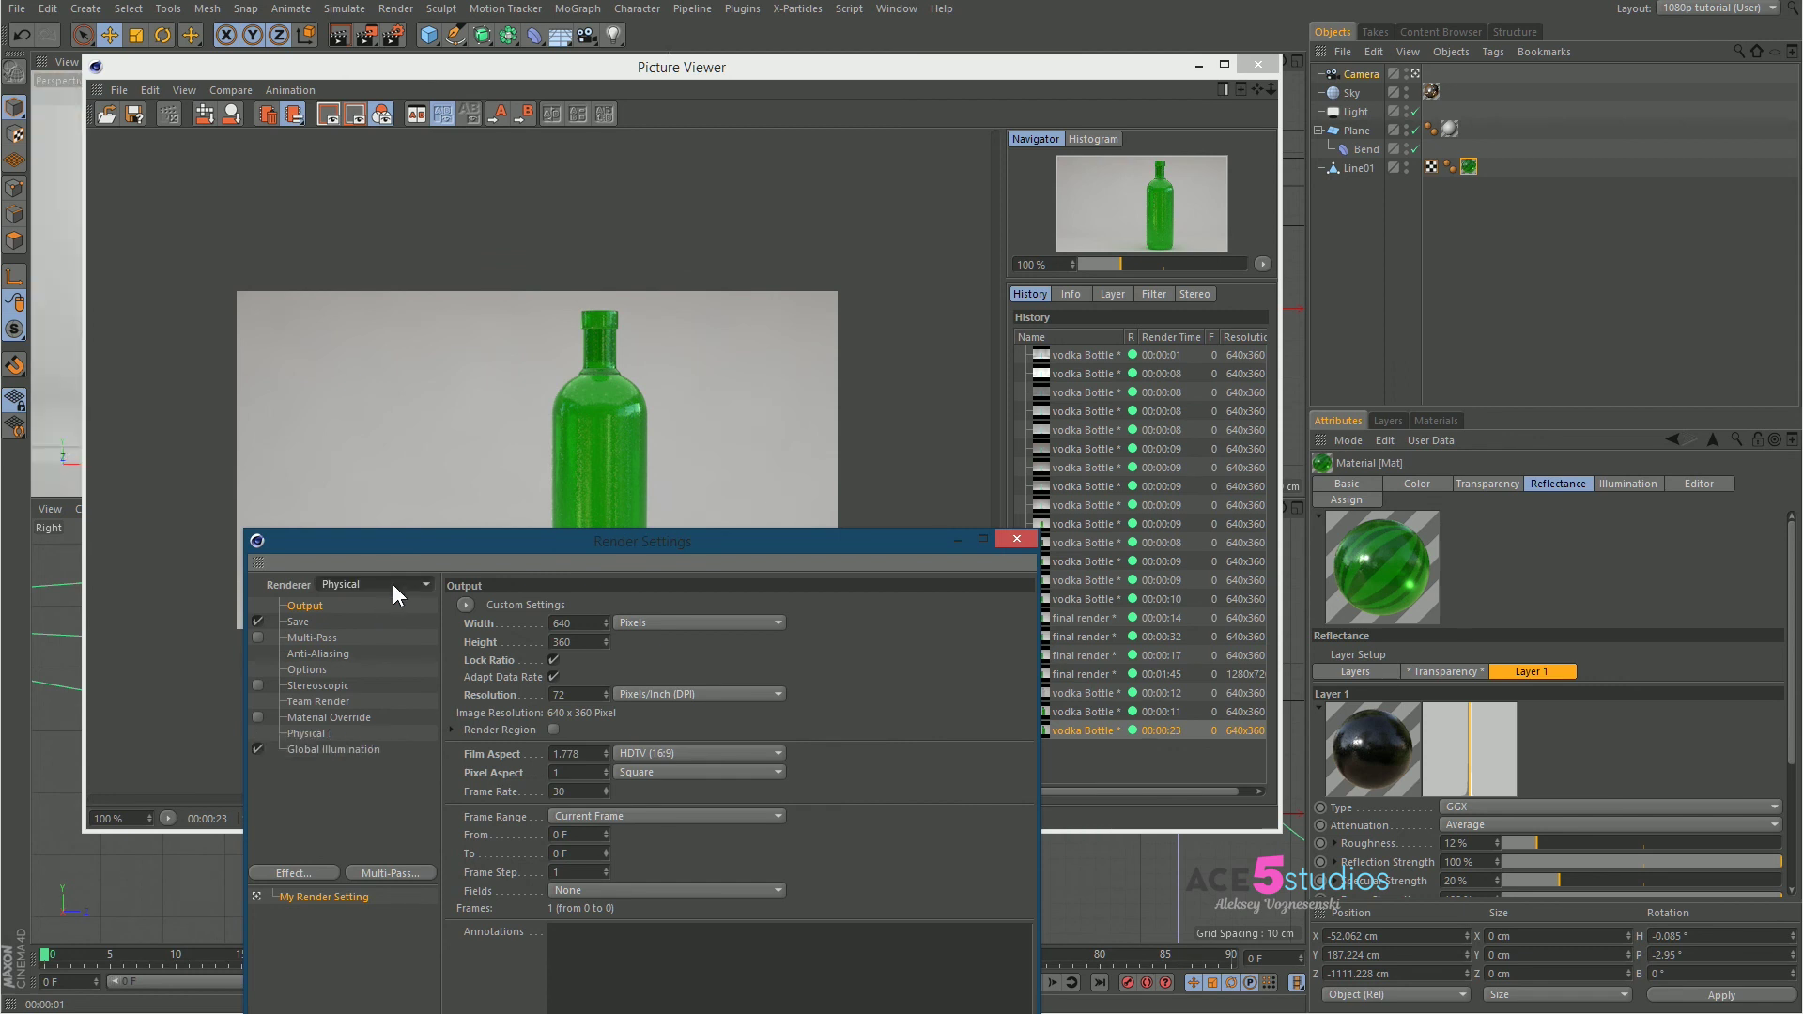
click(701, 257)
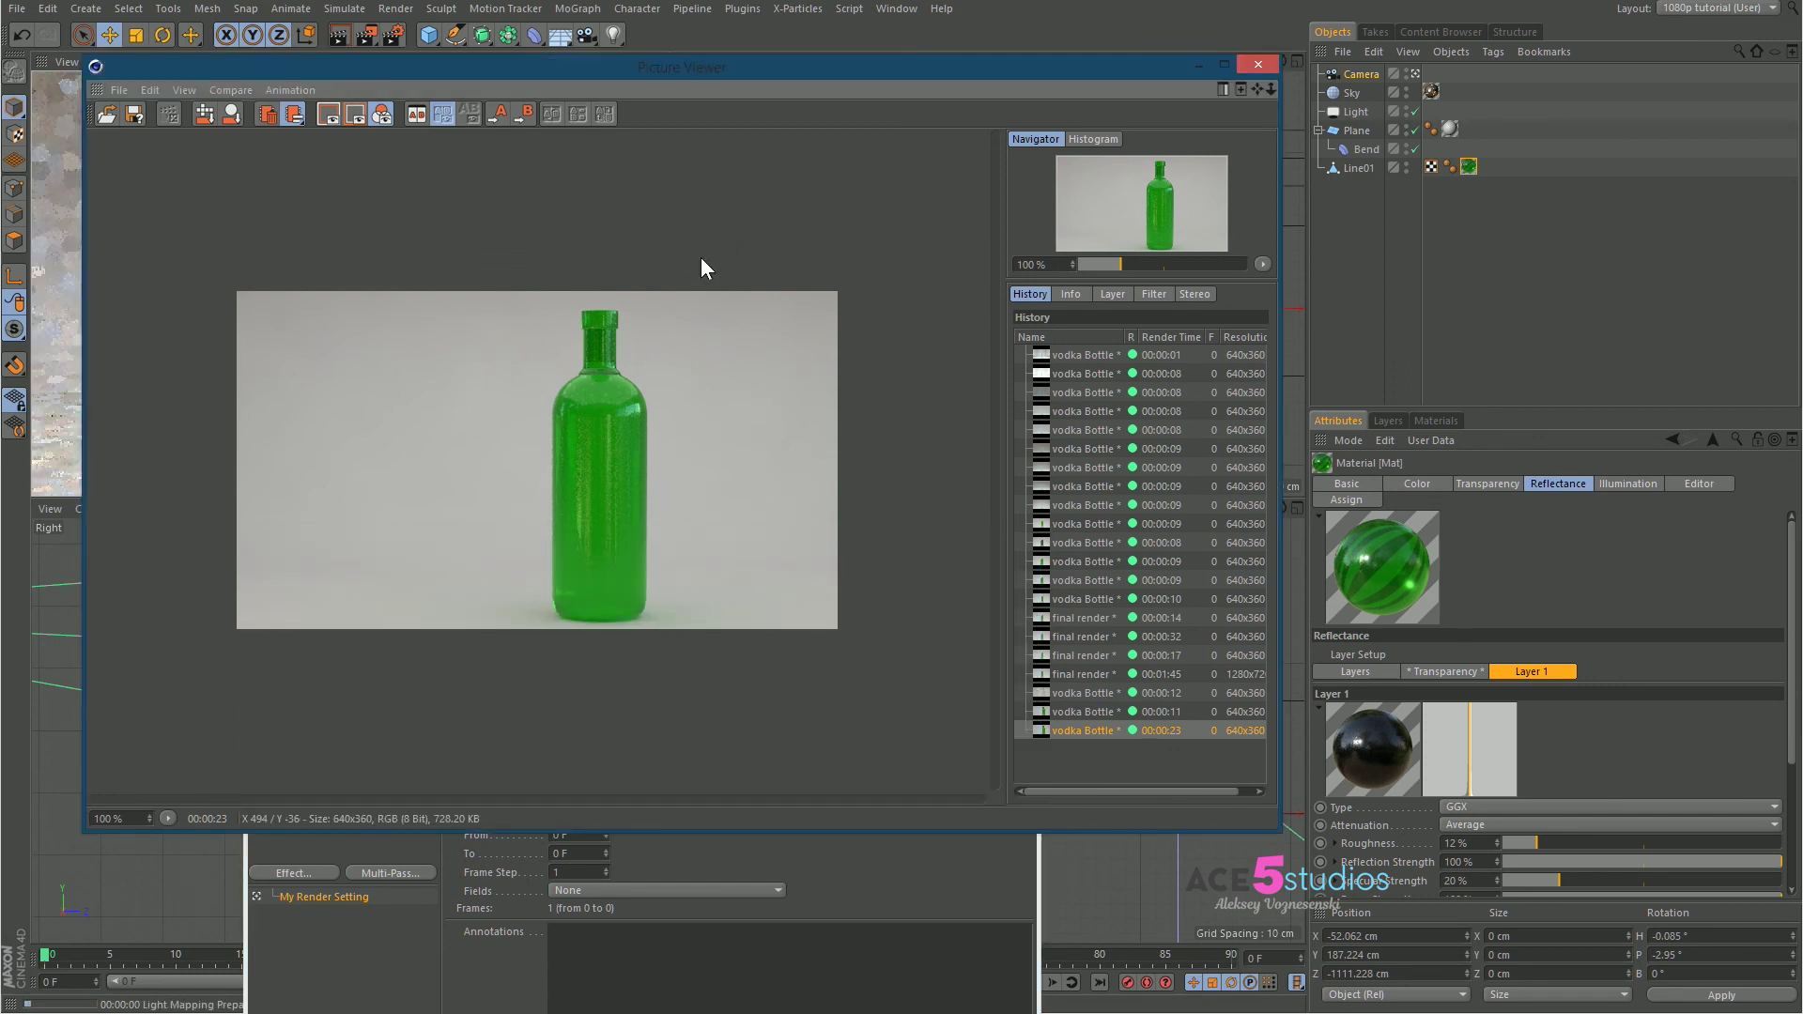
key(shift+r)
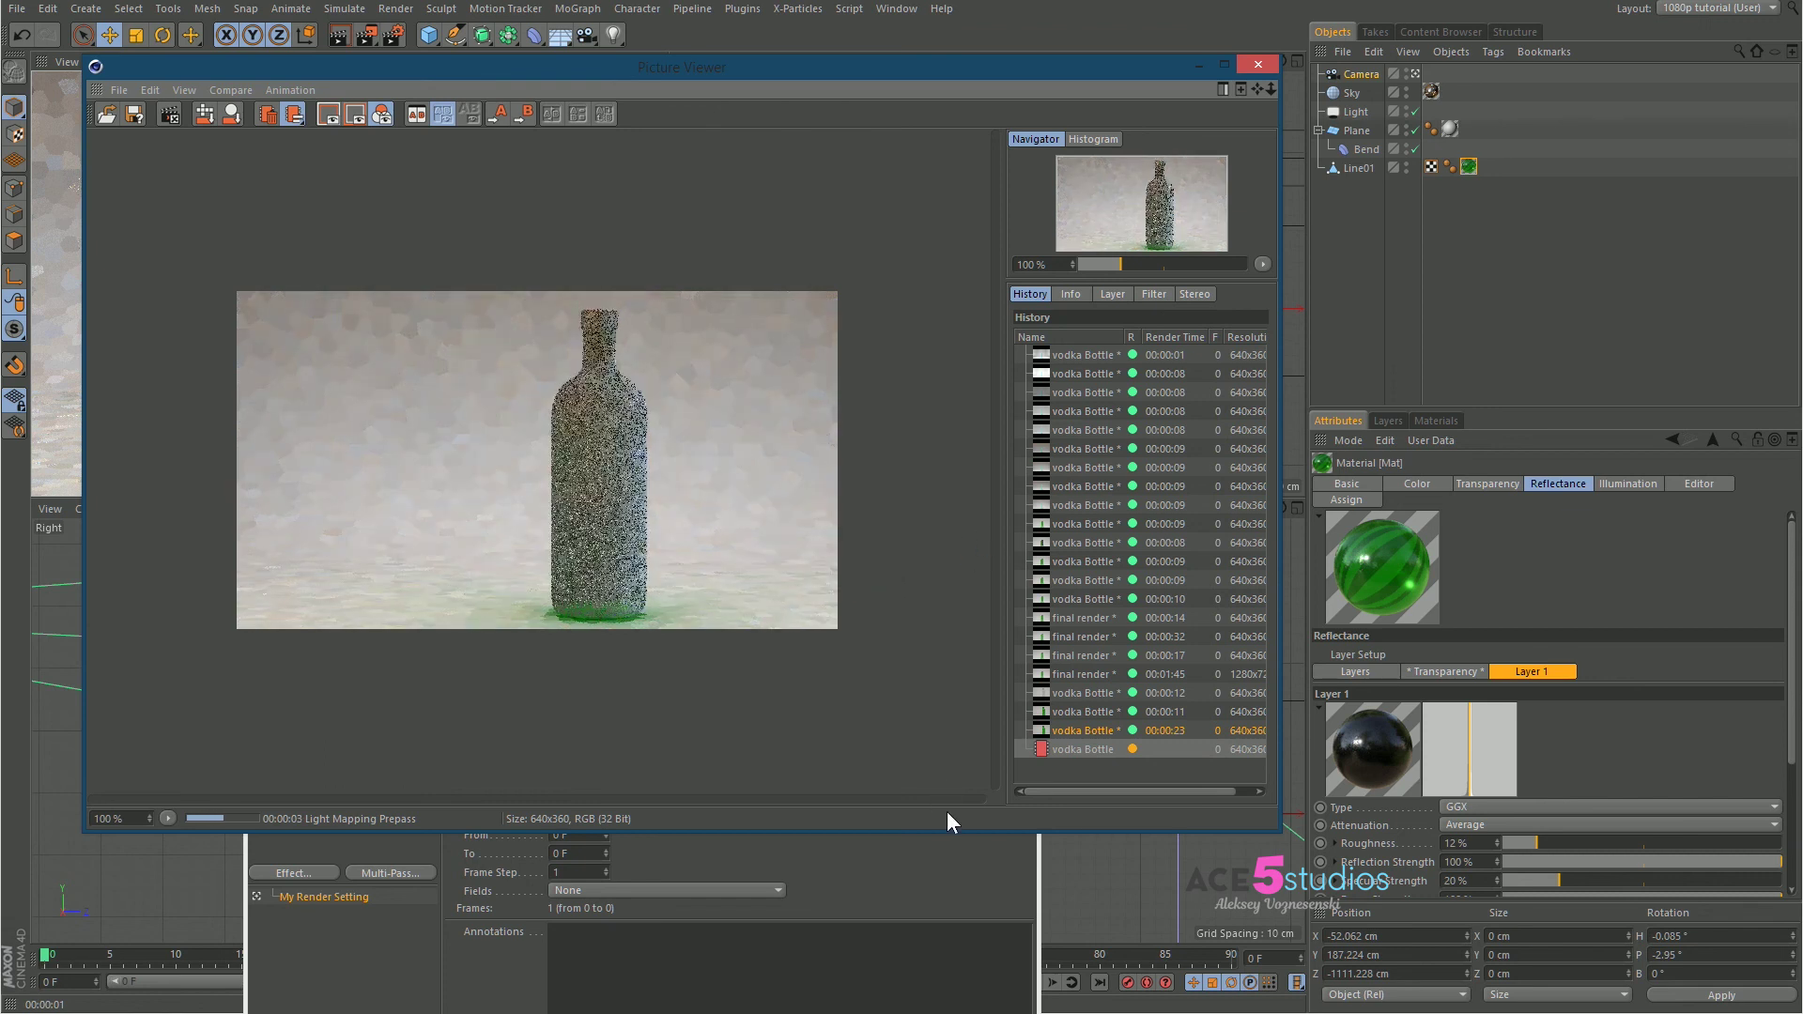
Compare the earlier final renders of the bottle with each other and with the vodka bottle render just before them
click(1083, 675)
click(1093, 657)
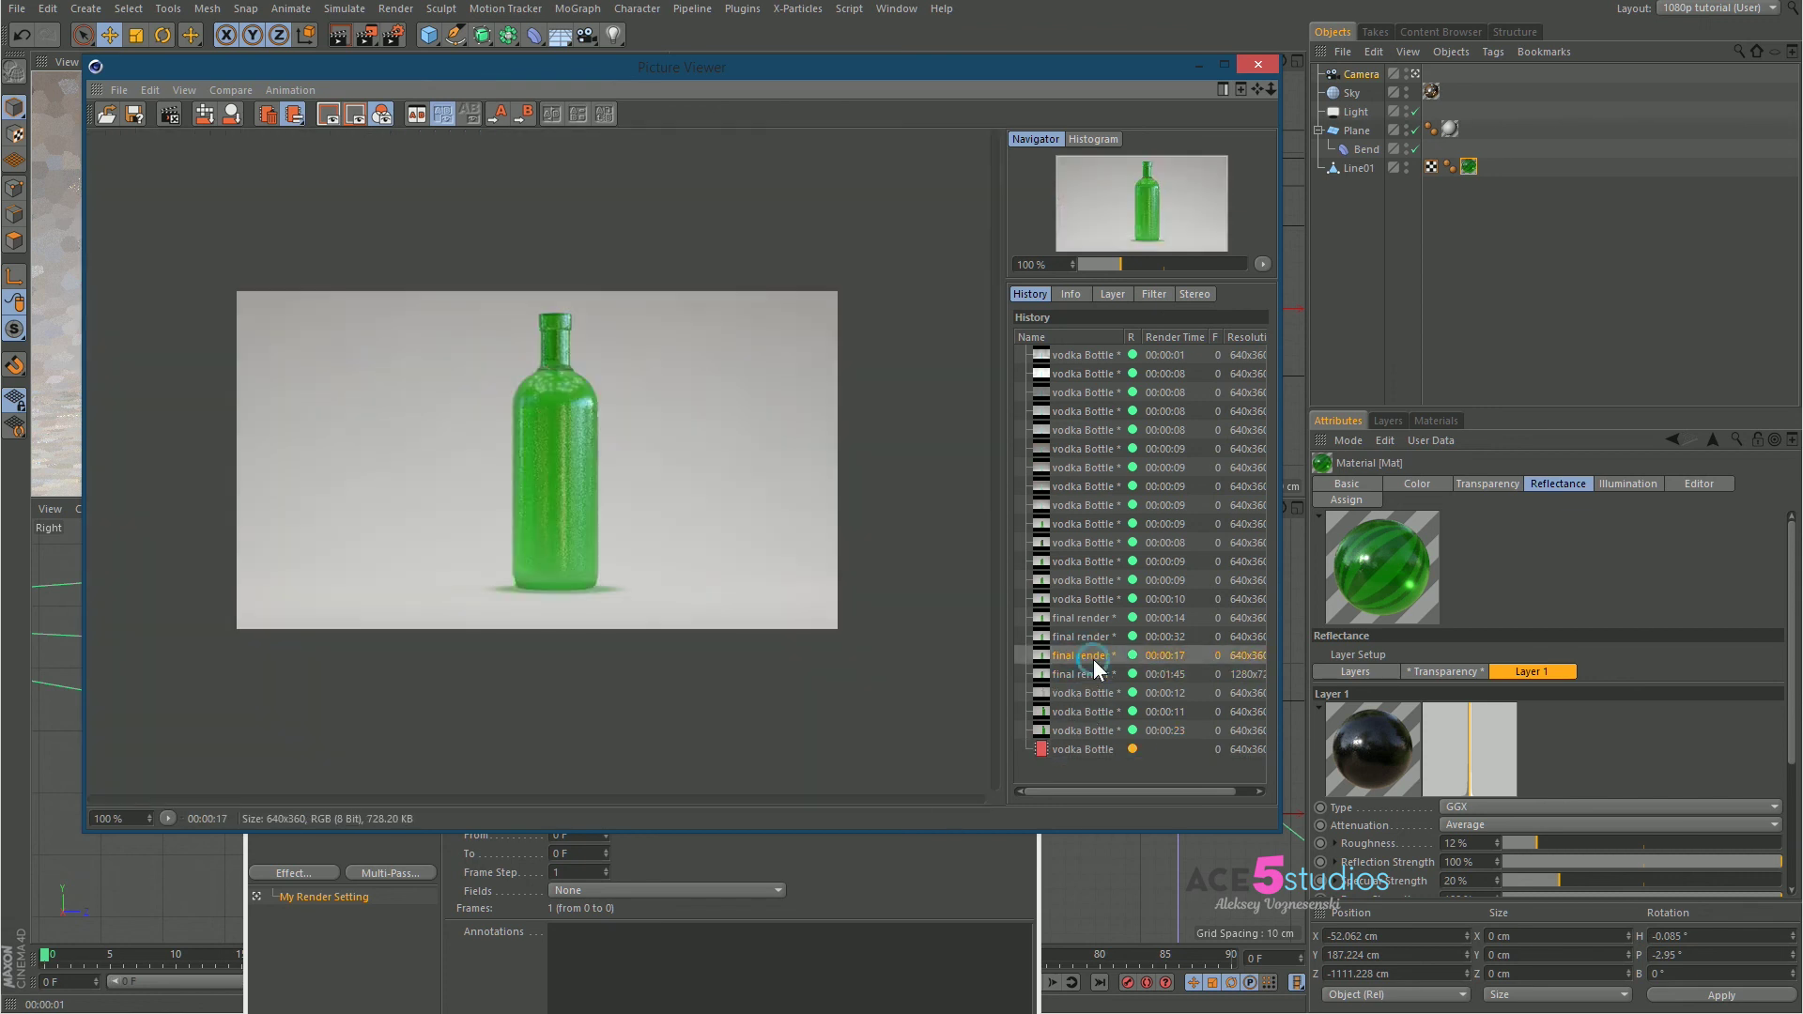
click(1094, 644)
click(1096, 618)
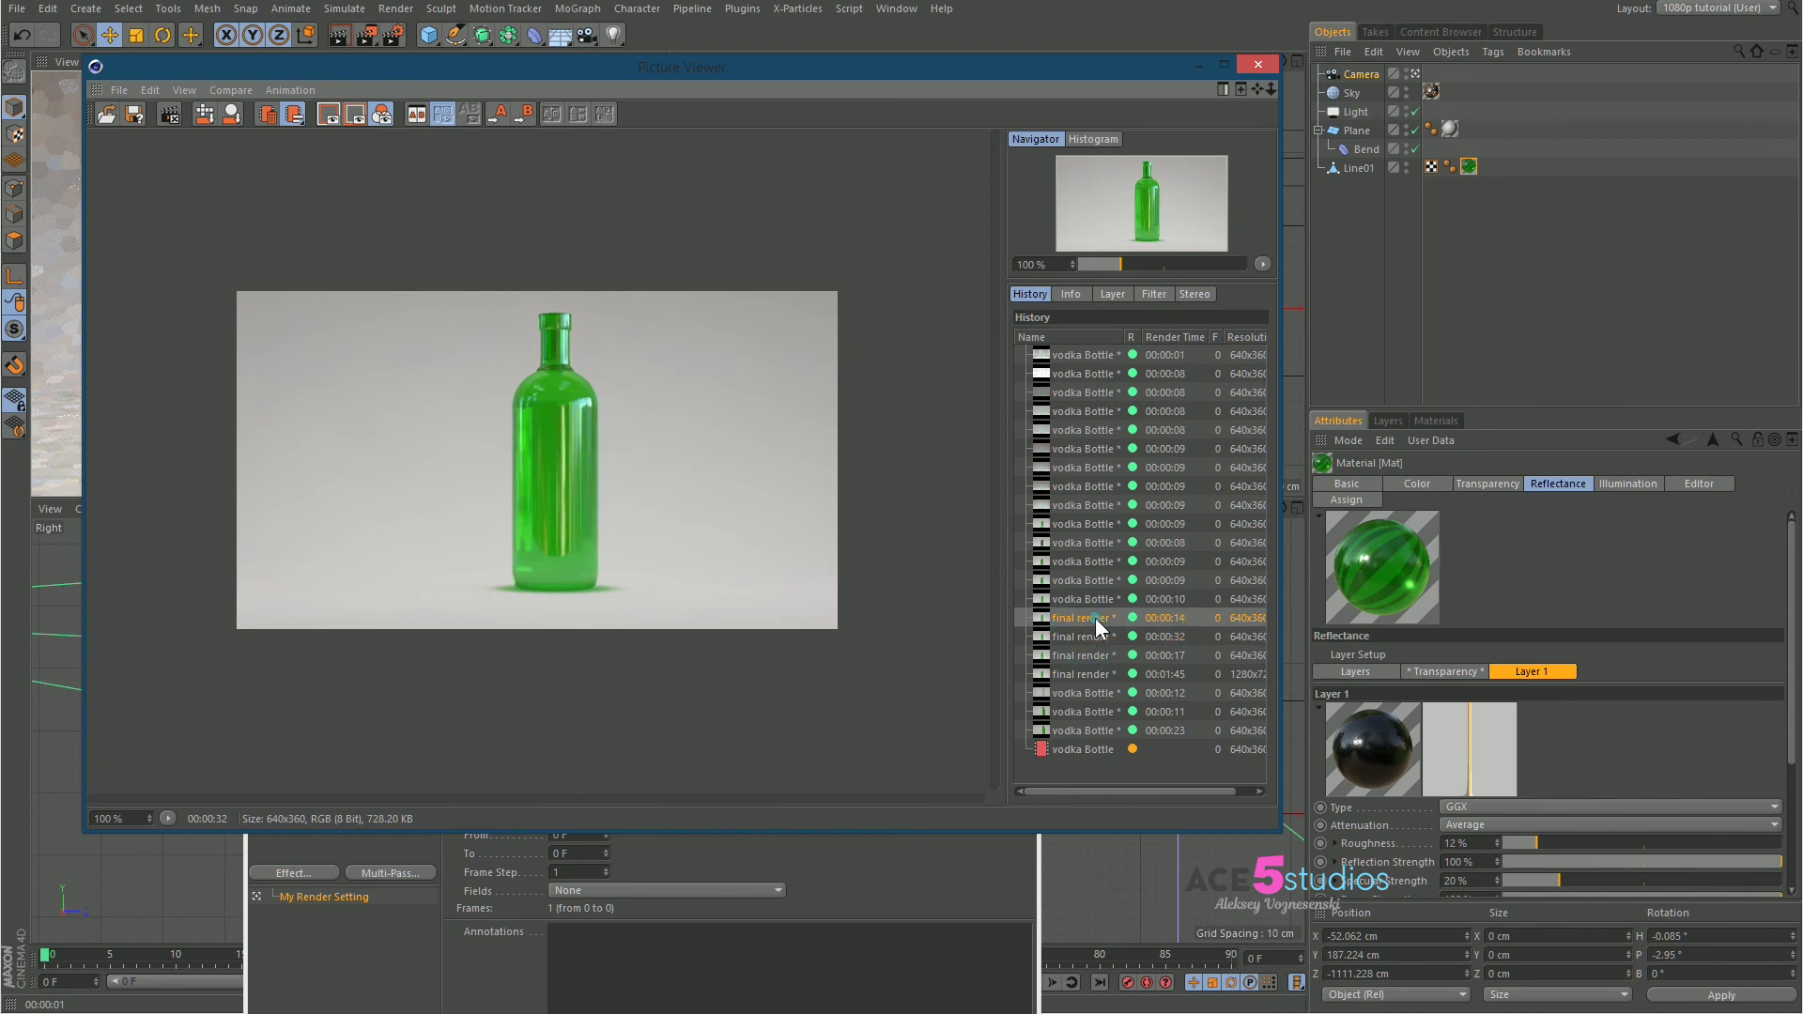
click(1095, 606)
key(Down)
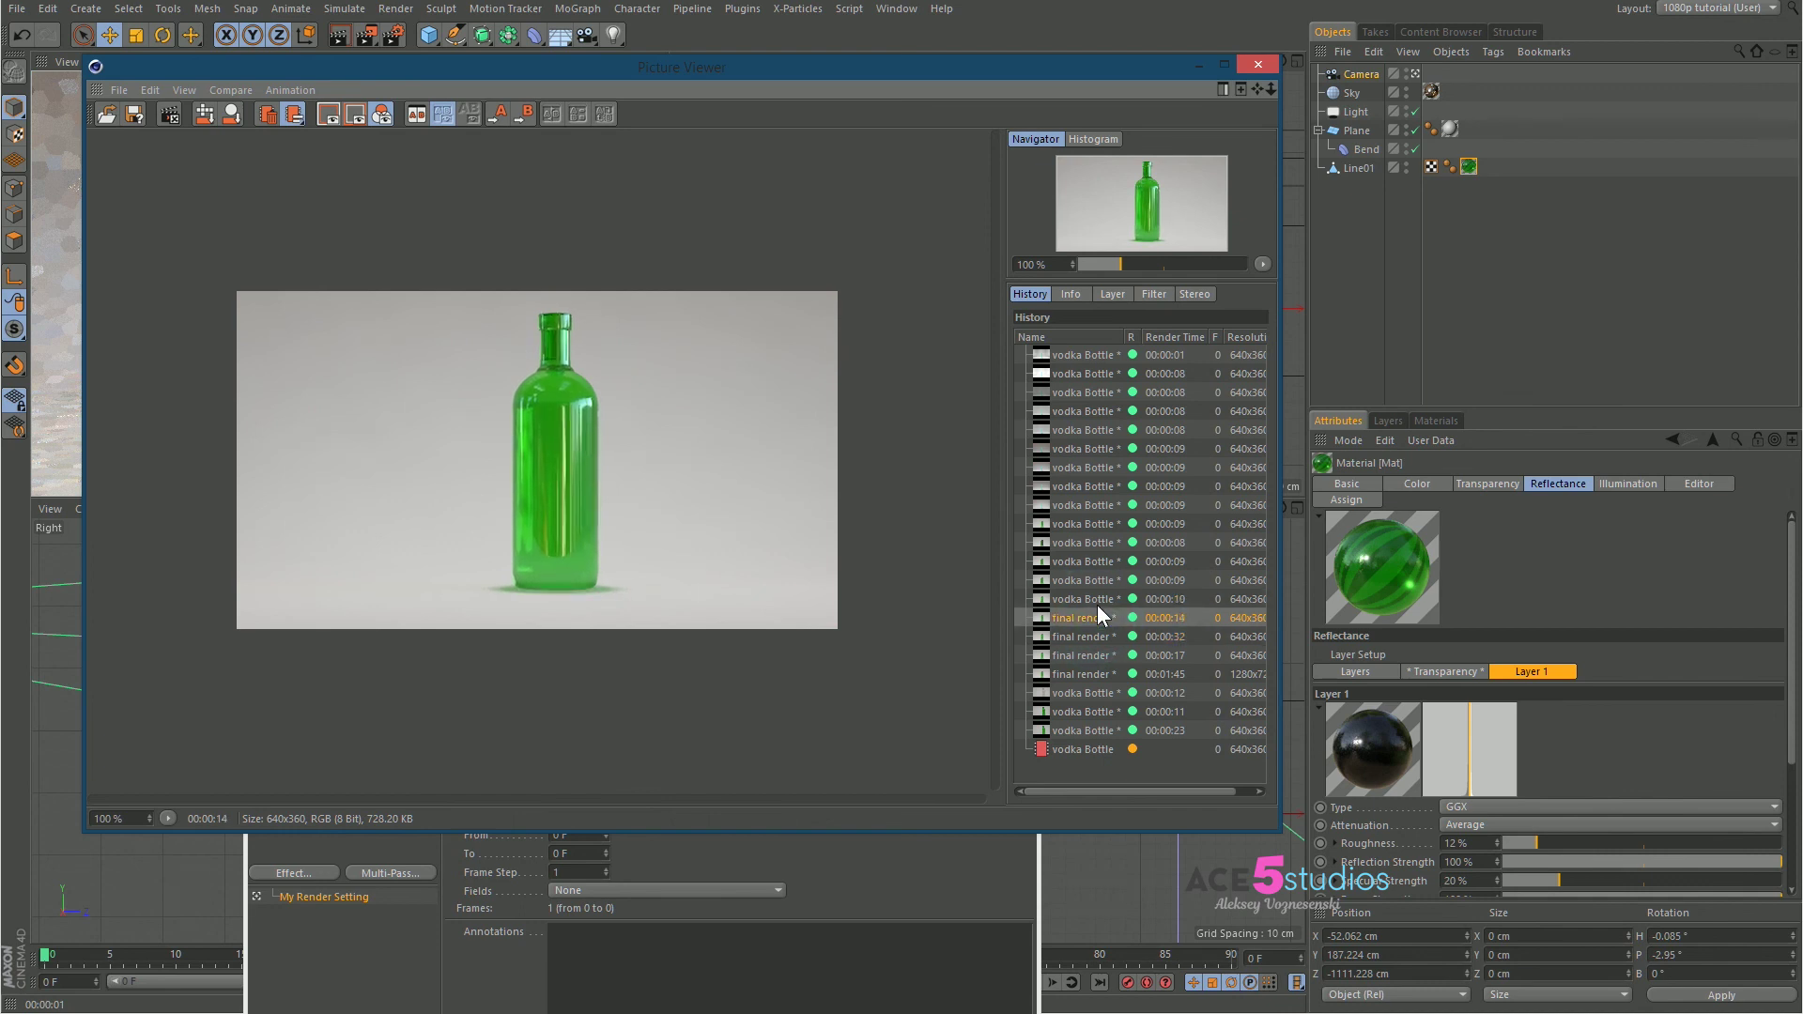
key(Up)
key(Down)
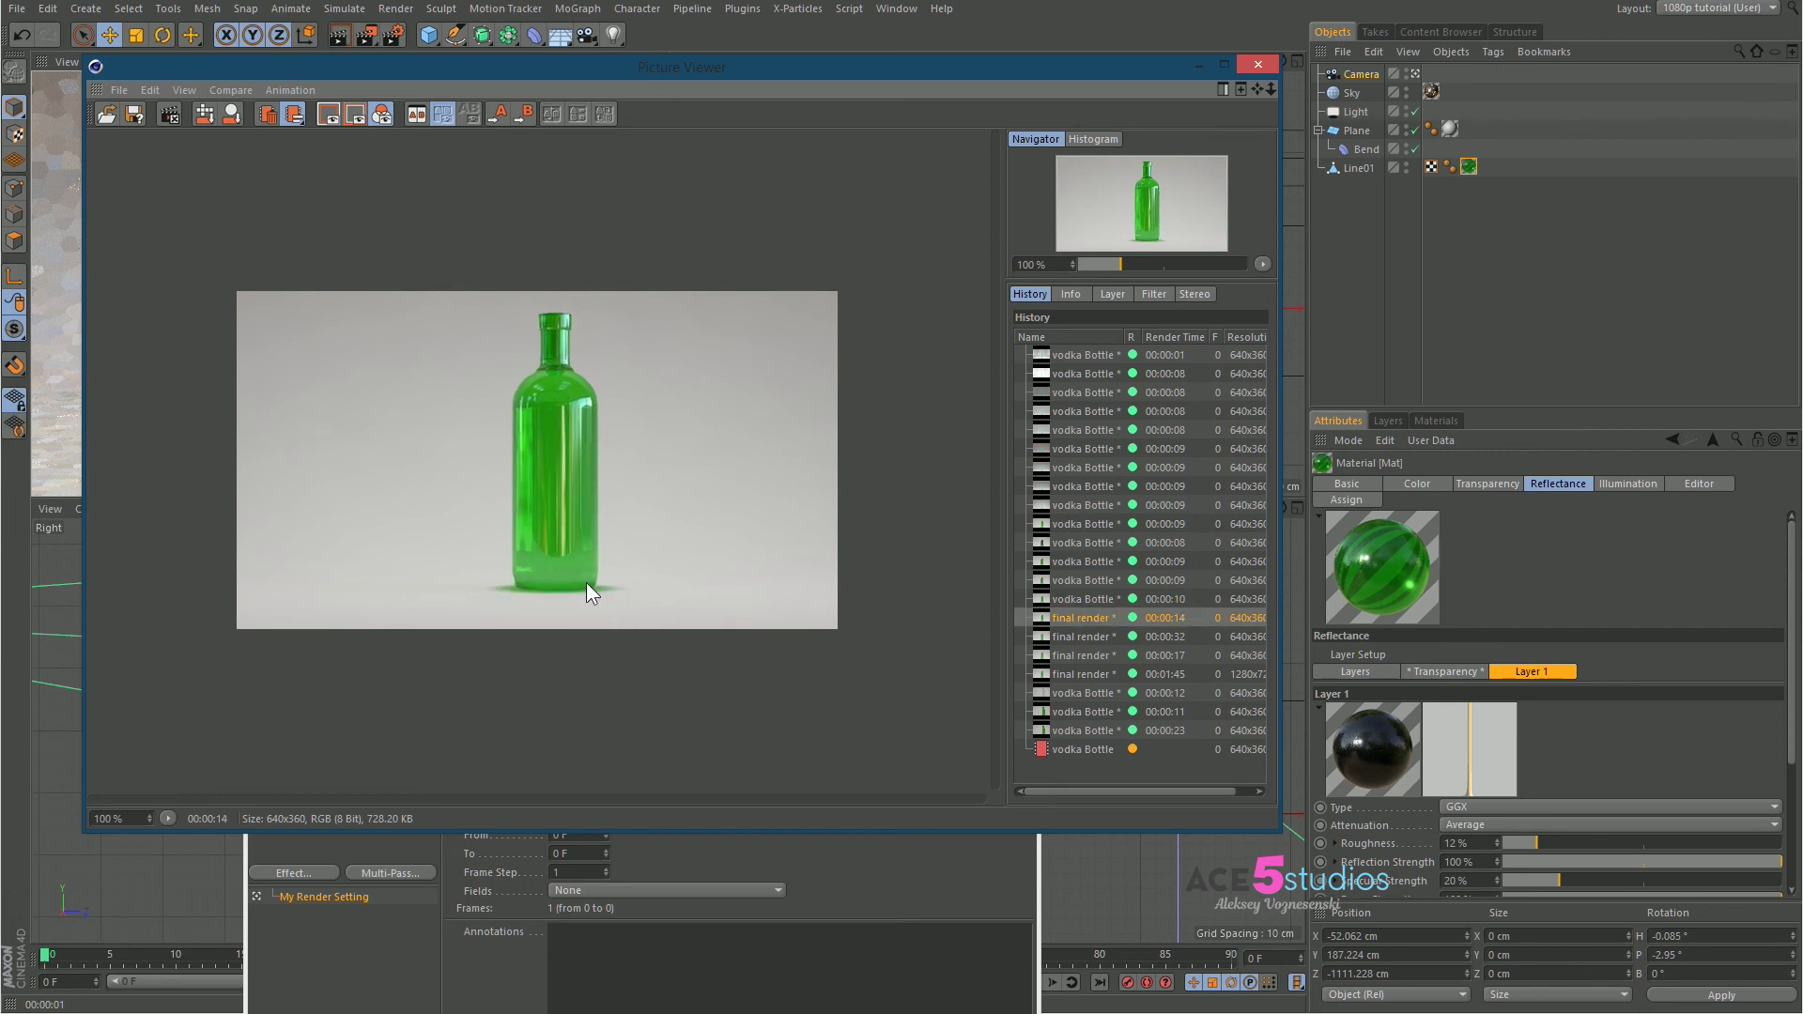
key(Up)
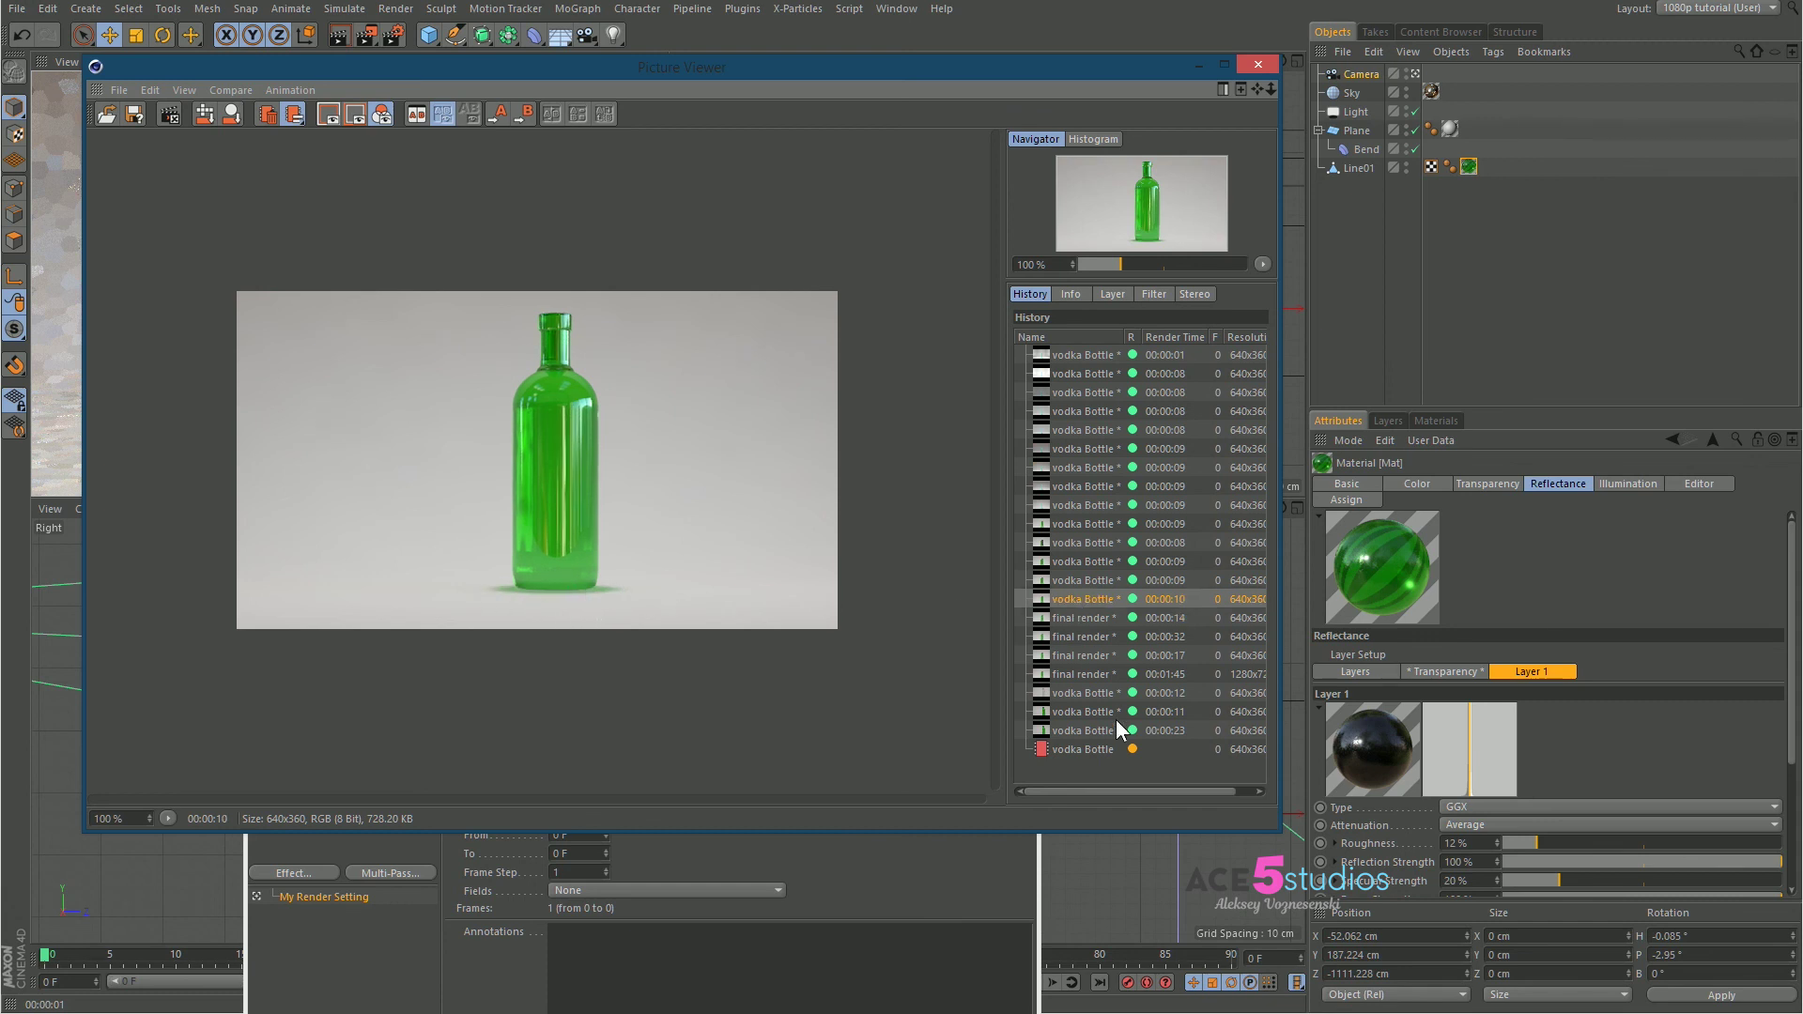
Compare the running Physical render with the previous bottle render and stop the running render
click(1090, 750)
click(1091, 730)
click(1095, 749)
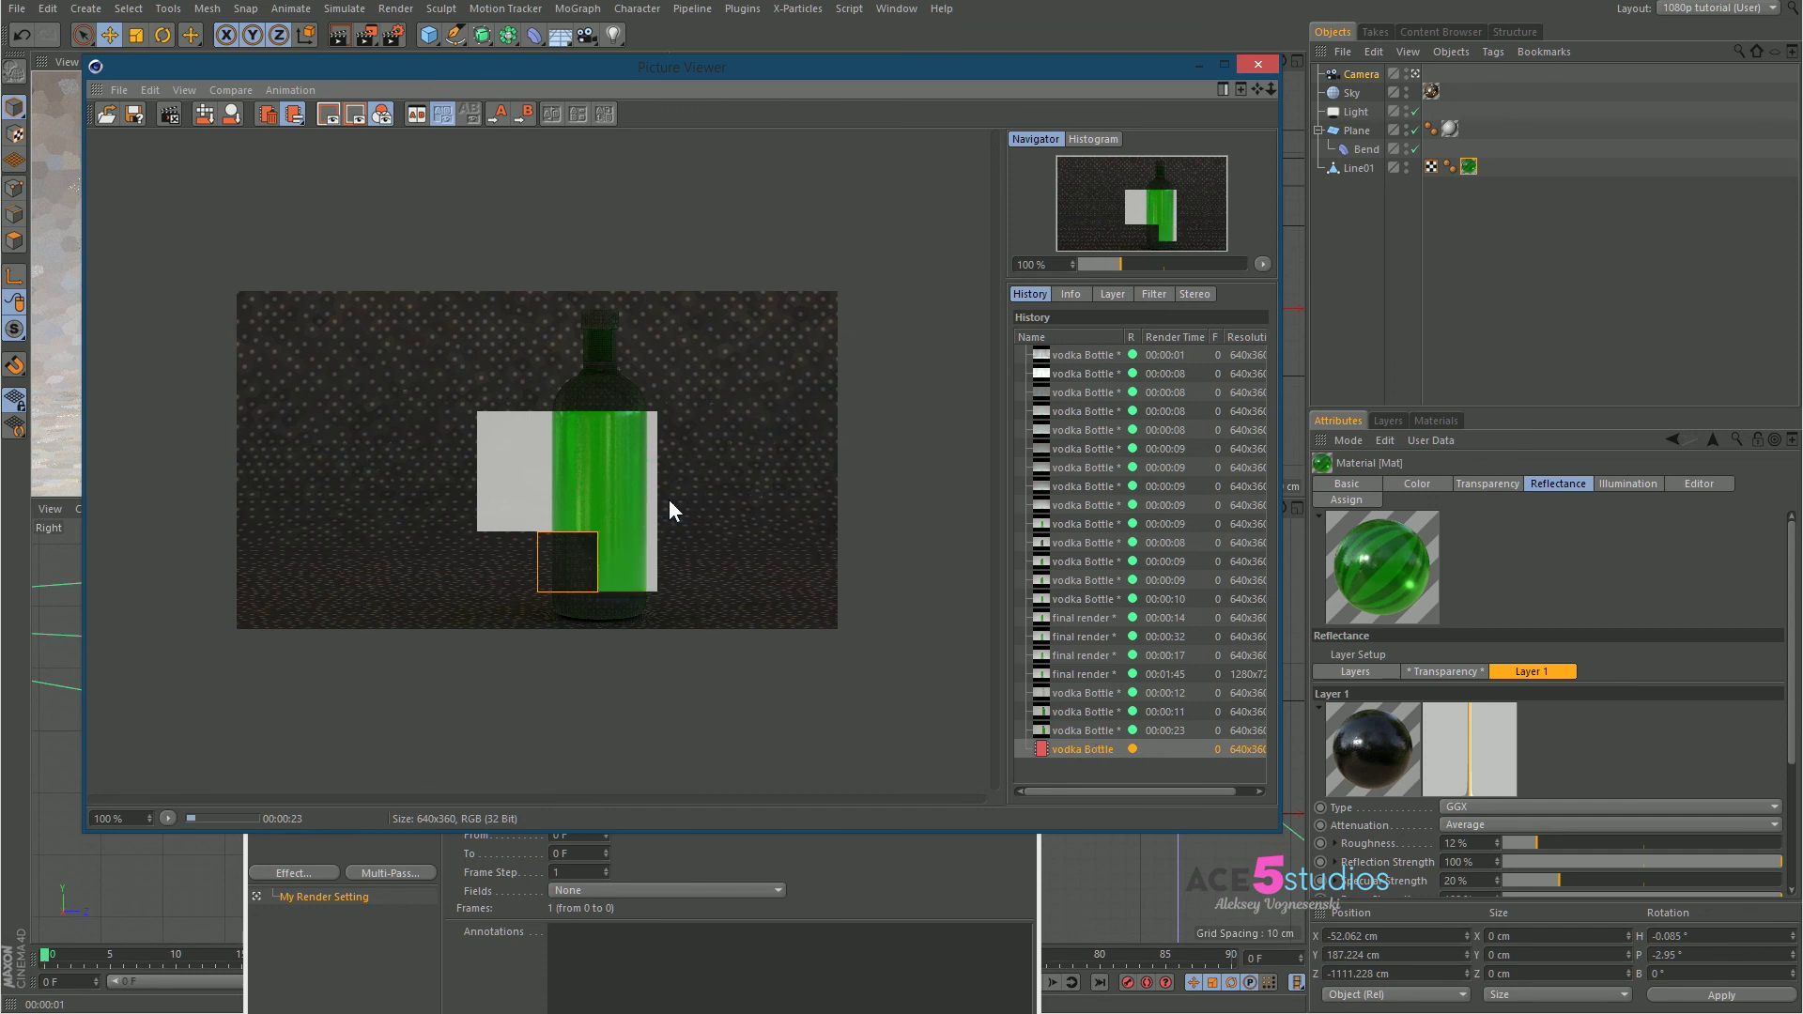
key(shift+r)
click(912, 305)
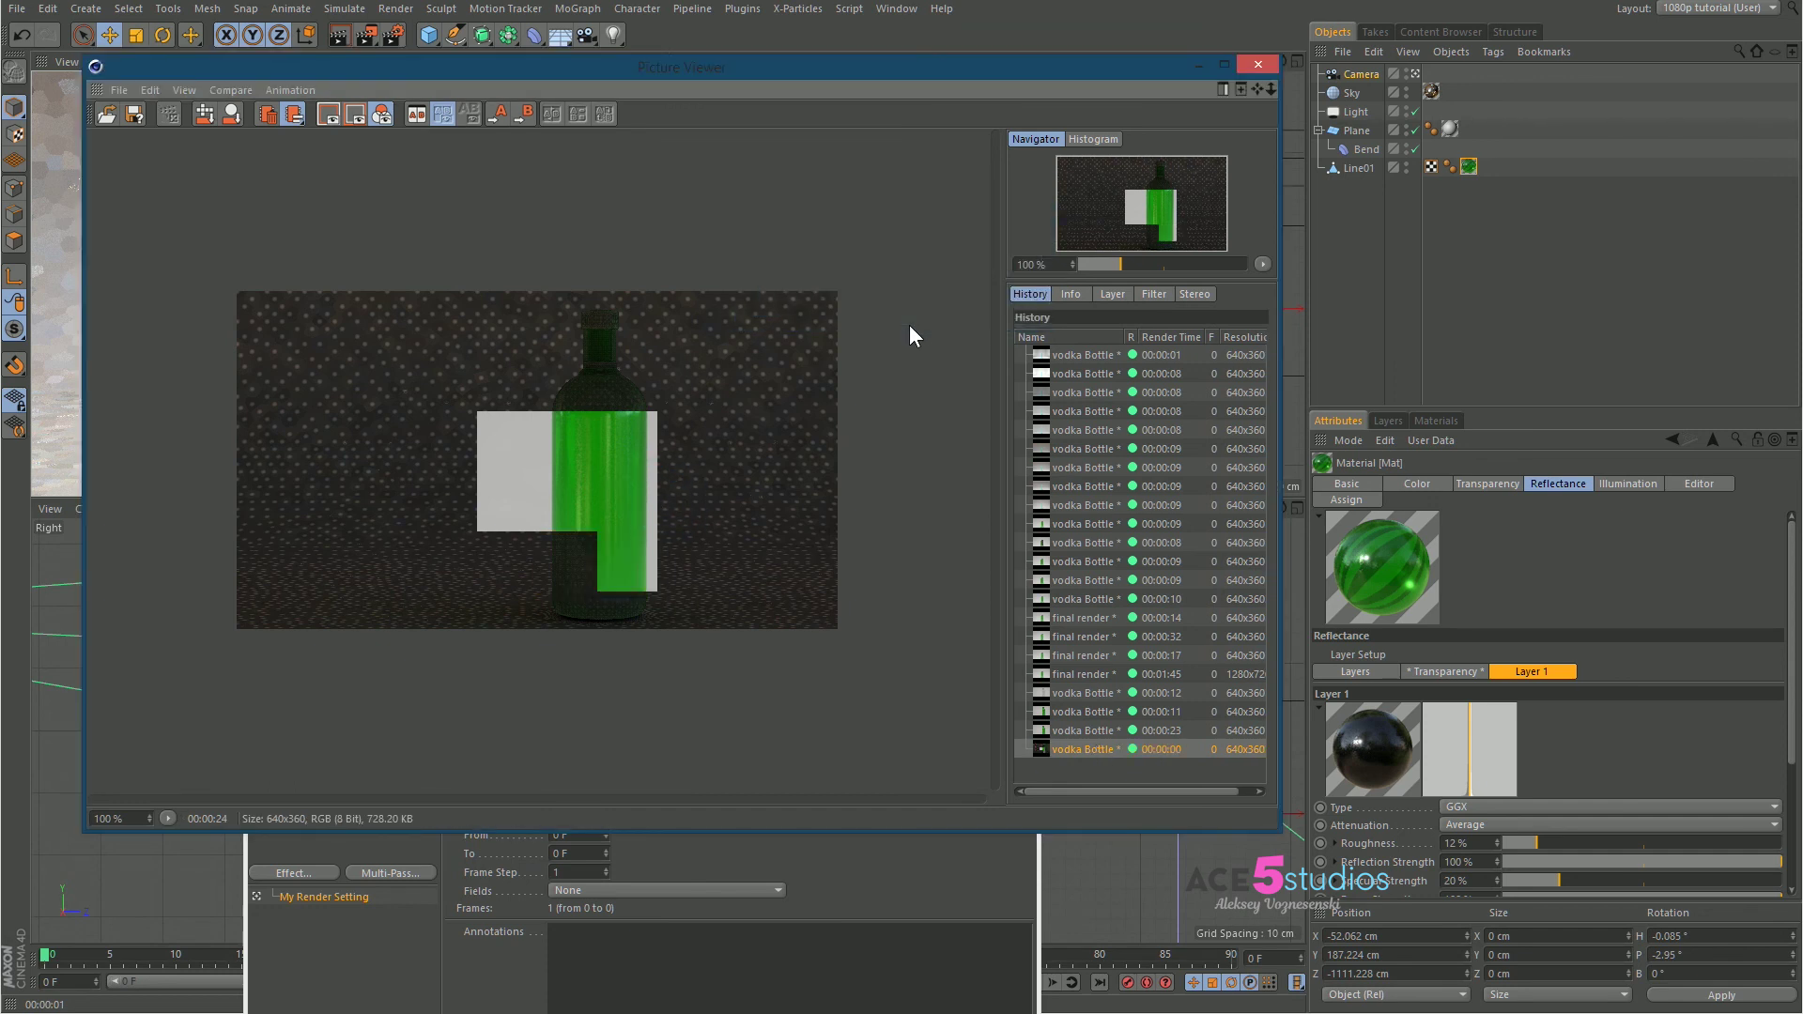